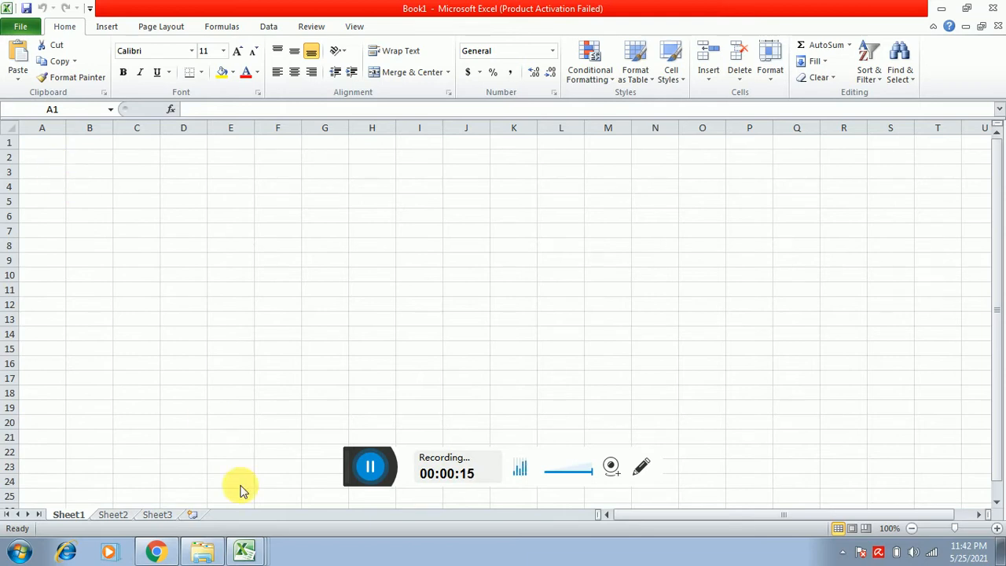
Step: Review the gender, age, income and education categories on Sheet2 of the final questionnaire workbook
click(39, 165)
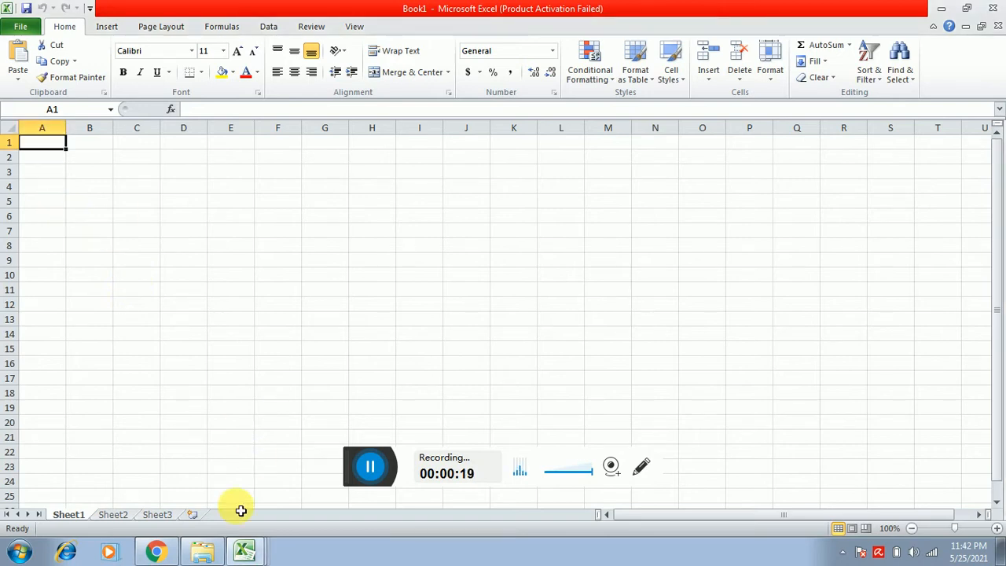
click(240, 555)
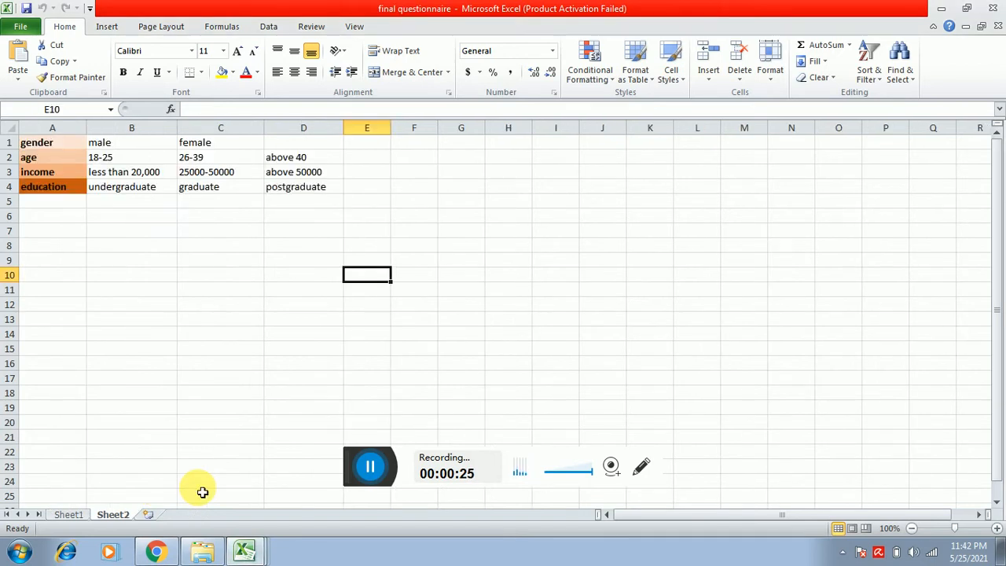
click(41, 146)
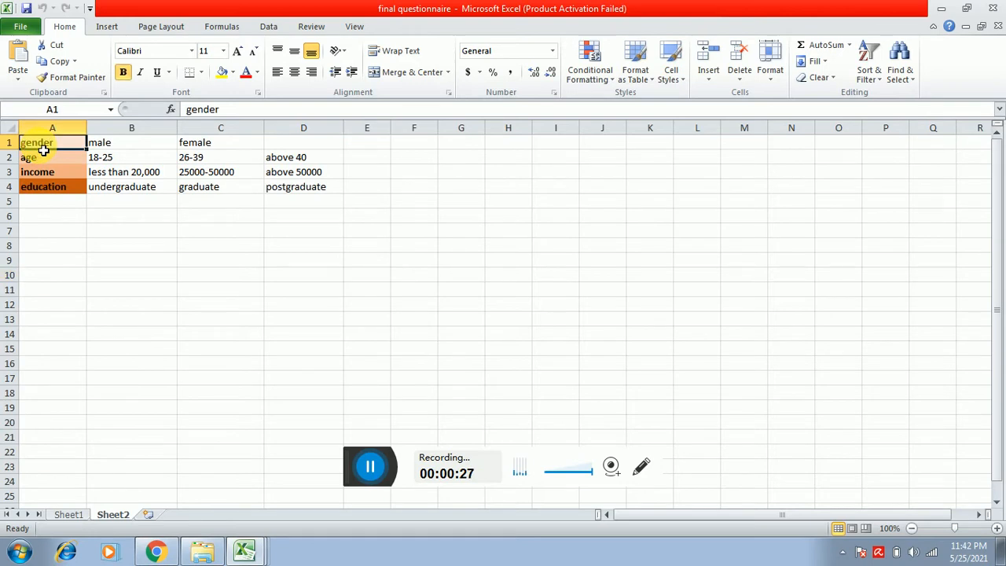
key(Down)
key(Down)
key(Down)
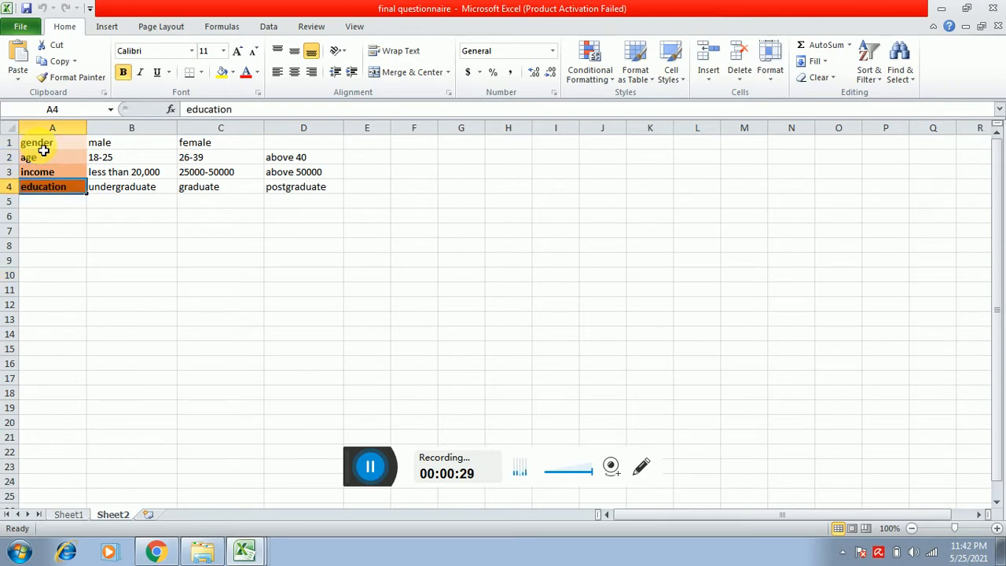
Step: In Book1, enter the heading Gender in cell B3 with the options Male in B4 and Female in B5
key(alt+Tab)
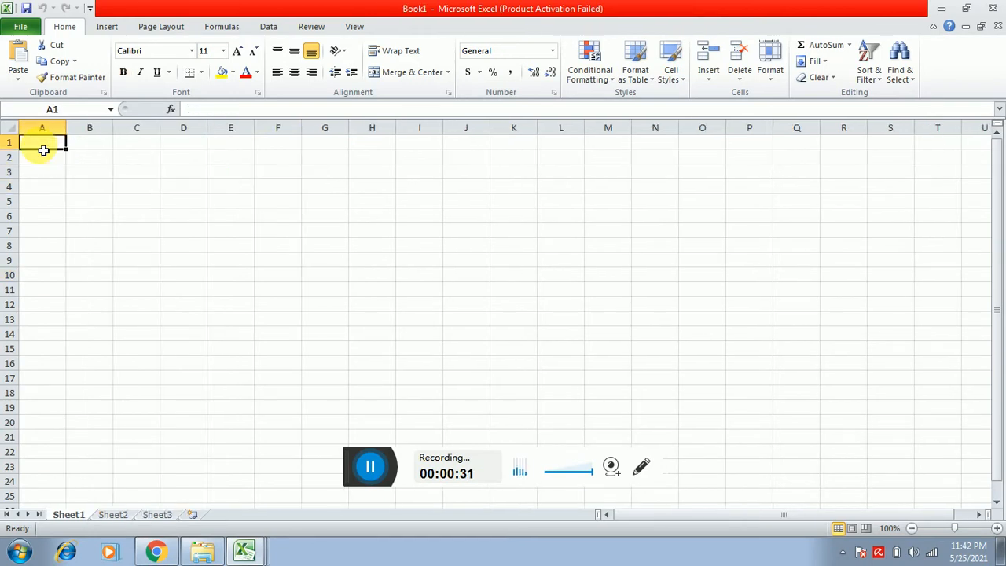
key(Down)
key(Right)
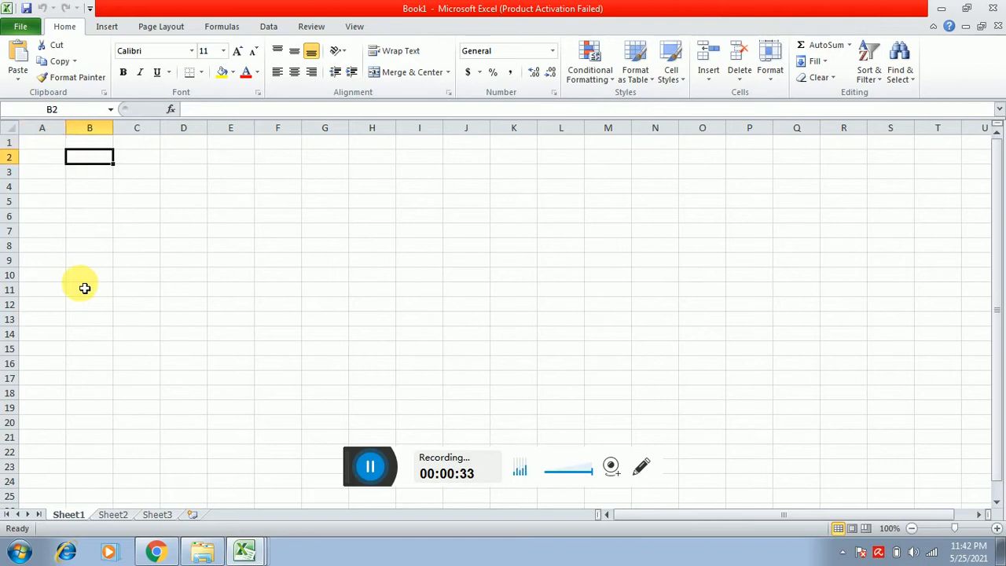
key(alt+Tab)
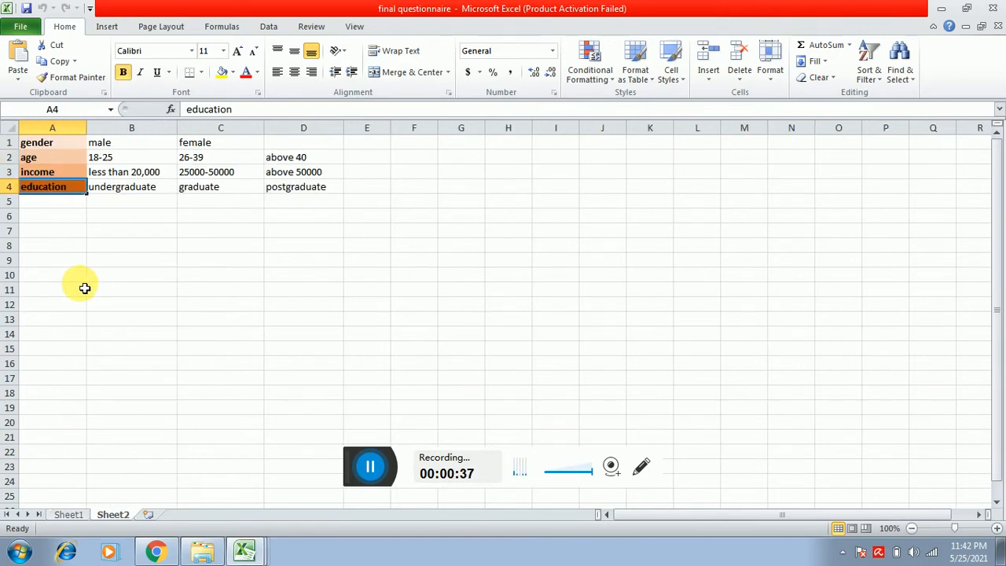
key(alt+Tab)
key(Down)
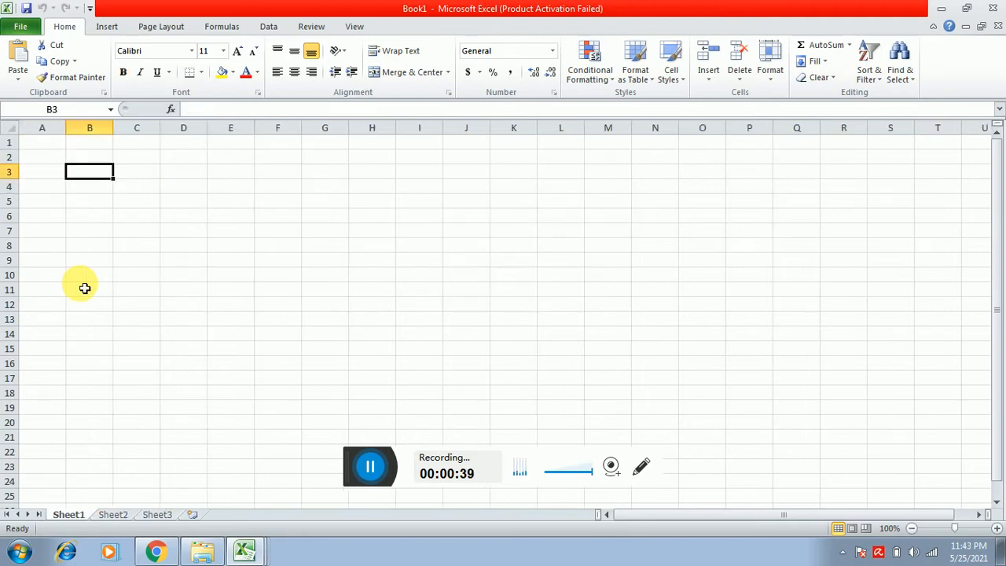
text(gENDER)
key(Return)
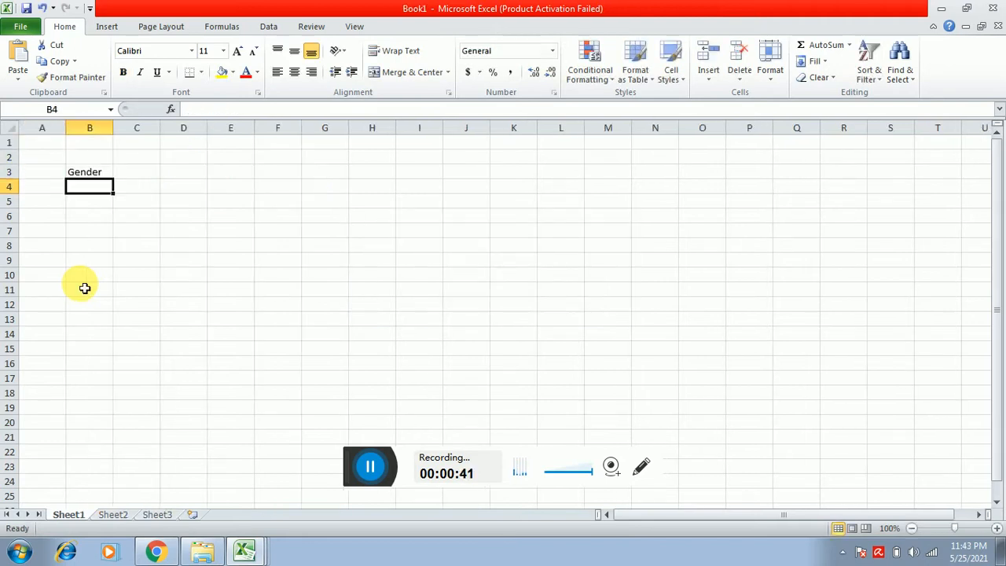
text(Male)
key(Return)
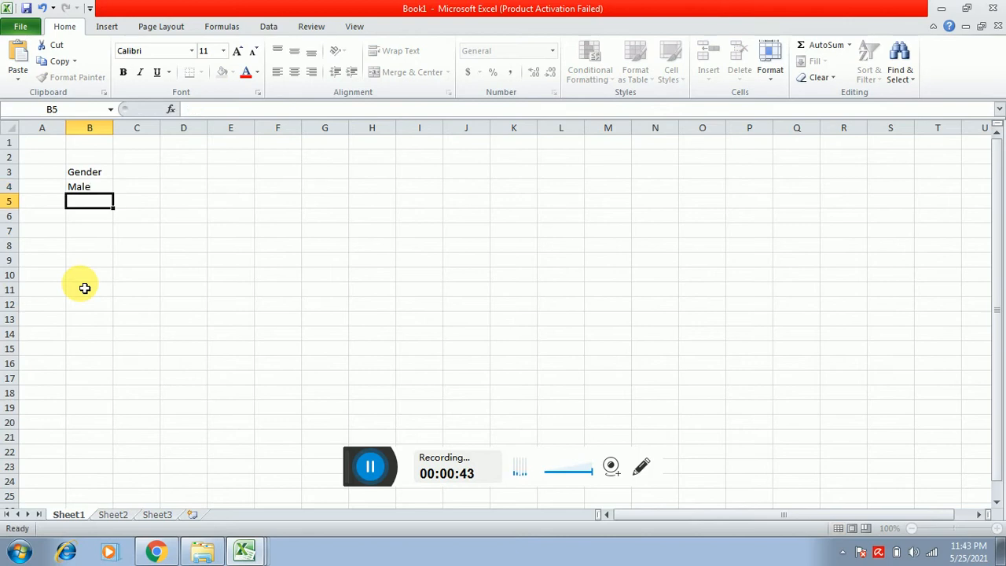
text(Female)
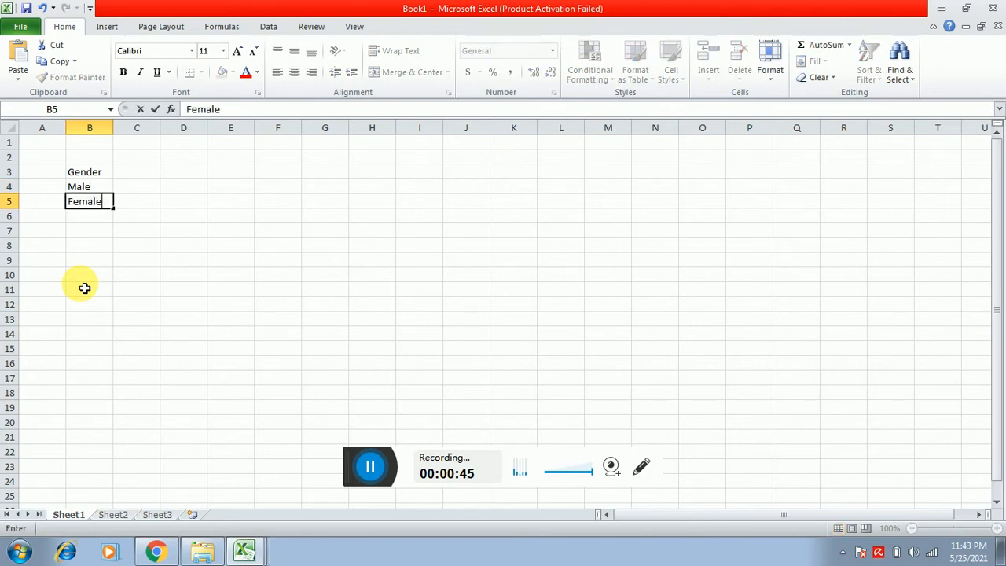
key(Return)
Step: Make the Gender heading in cell B3 bold
key(Up)
key(Up)
key(Up)
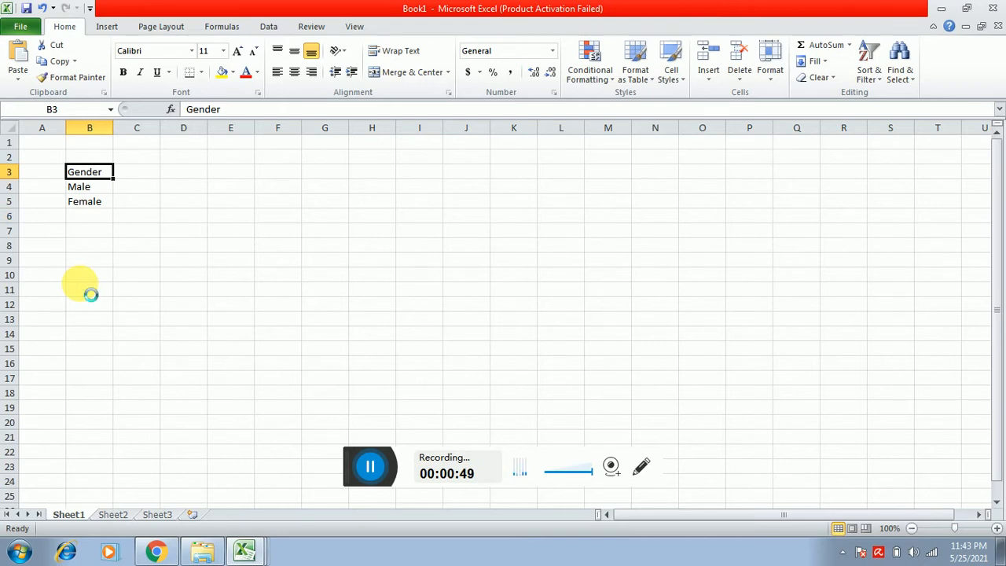
key(ctrl+b)
Step: Add a bold heading Age in cell B6, directly below the gender options
key(Down)
key(Down)
key(Down)
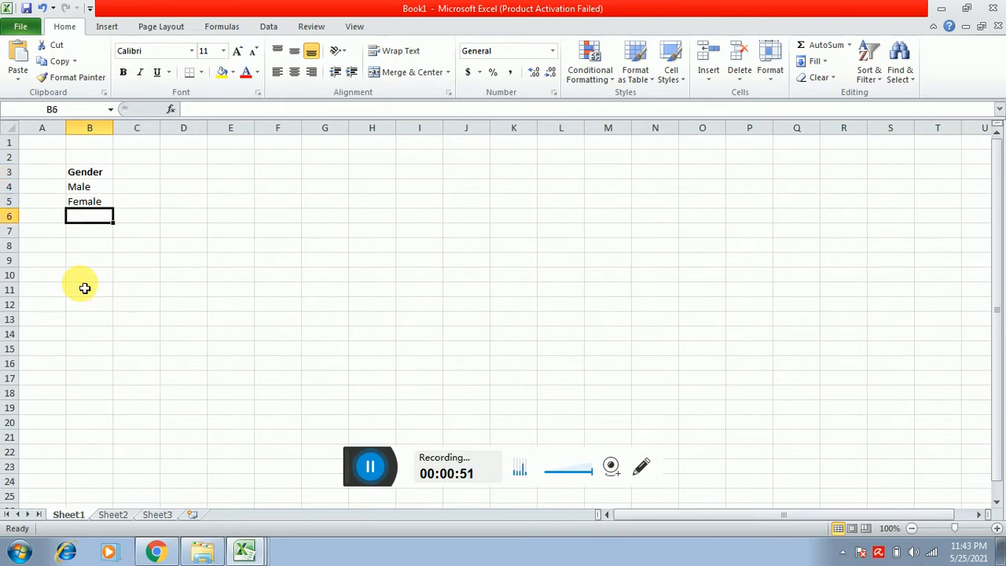
key(alt+Tab)
key(alt+Tab)
text(A)
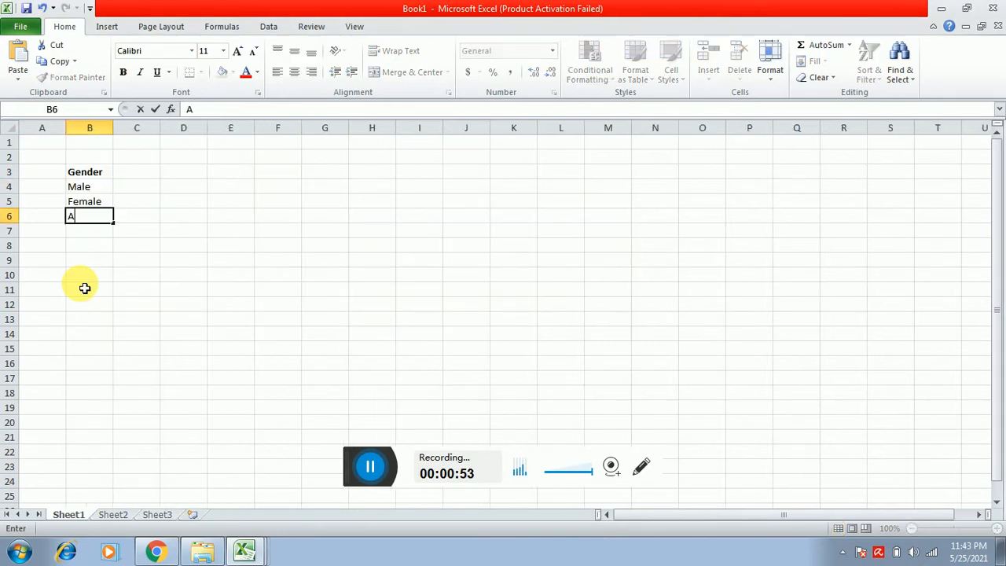
text(ge)
key(ctrl+Return)
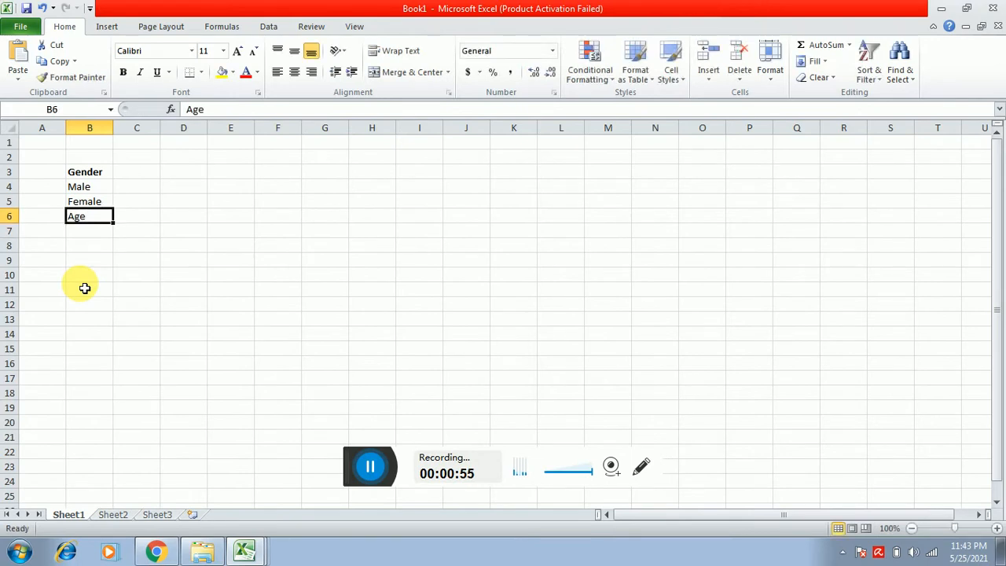
key(ctrl+b)
key(Return)
Step: Enter the first age group, 18-25, in cell B7, following the final questionnaire workbook
key(alt+Tab)
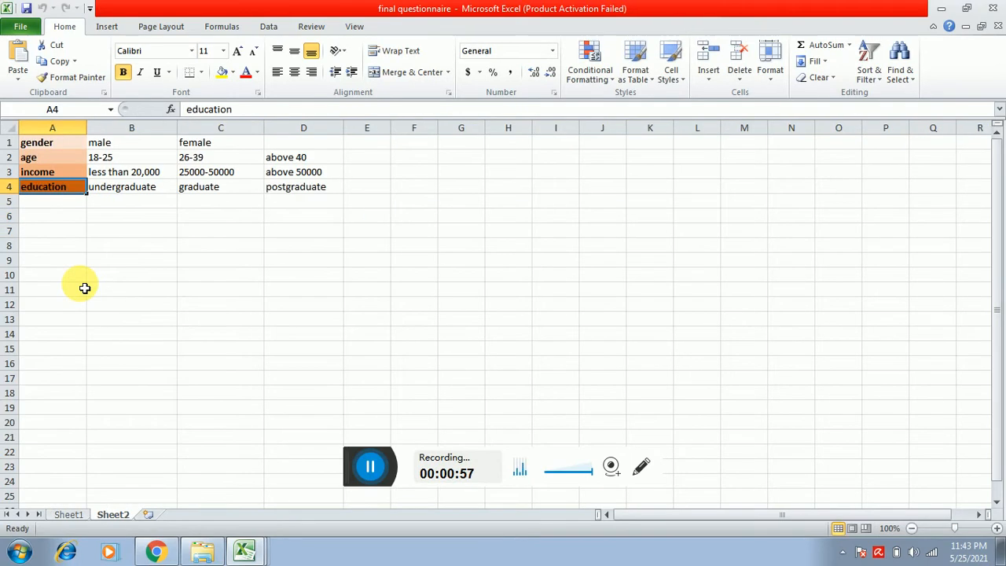
key(alt+Tab)
text(18)
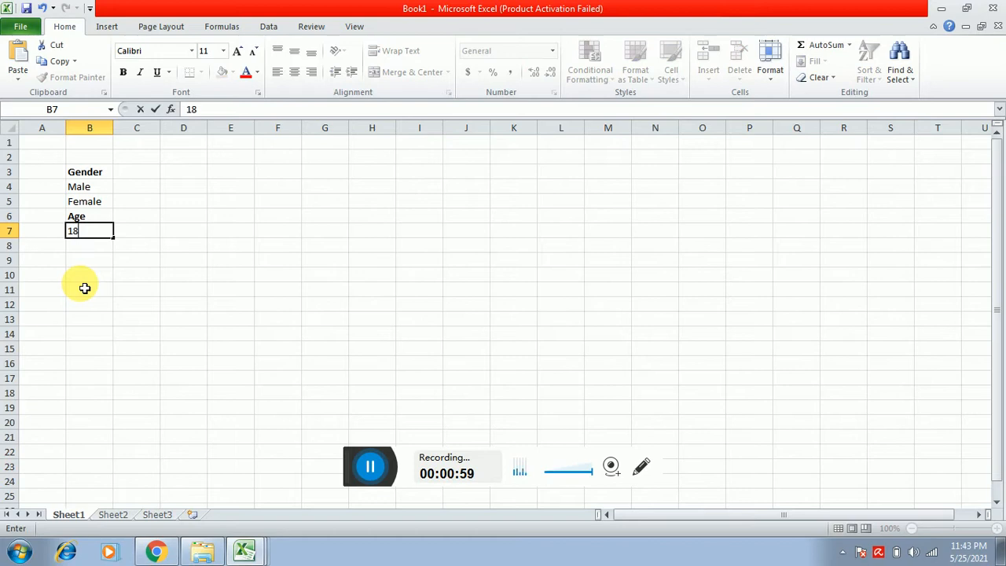
text(-25)
key(Return)
Step: Enter the remaining age groups from the reference workbook, 26-39 in cell B8 and above 40 in B9
key(alt+Tab)
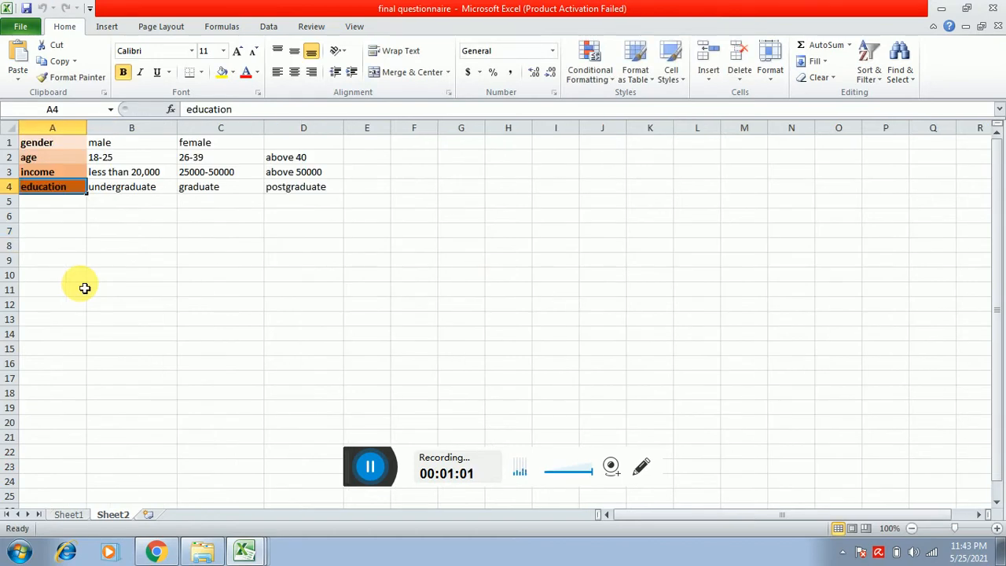
key(alt+Tab)
text(2)
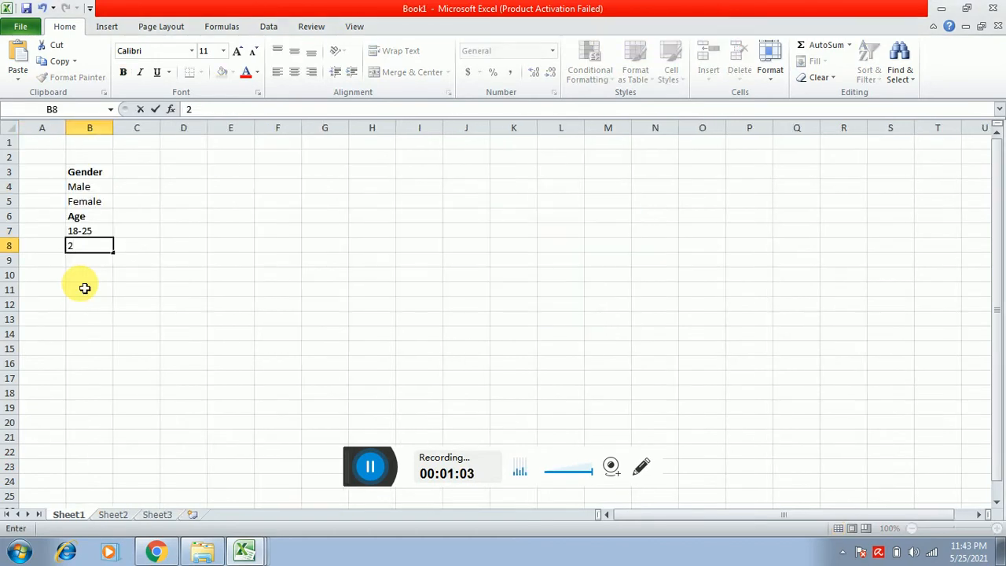
text(6-39)
key(Return)
key(alt+Tab)
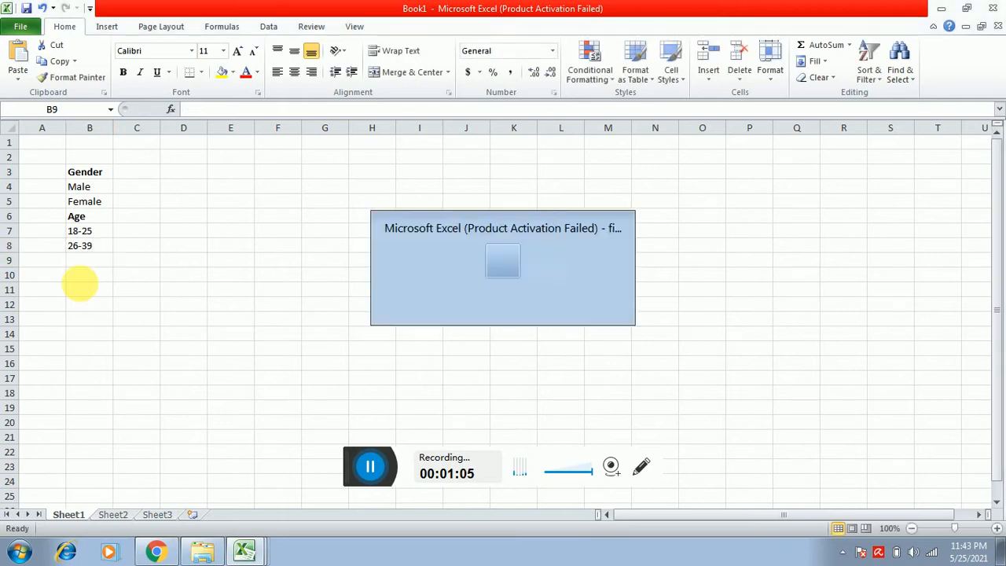
key(alt+Tab)
text(abo)
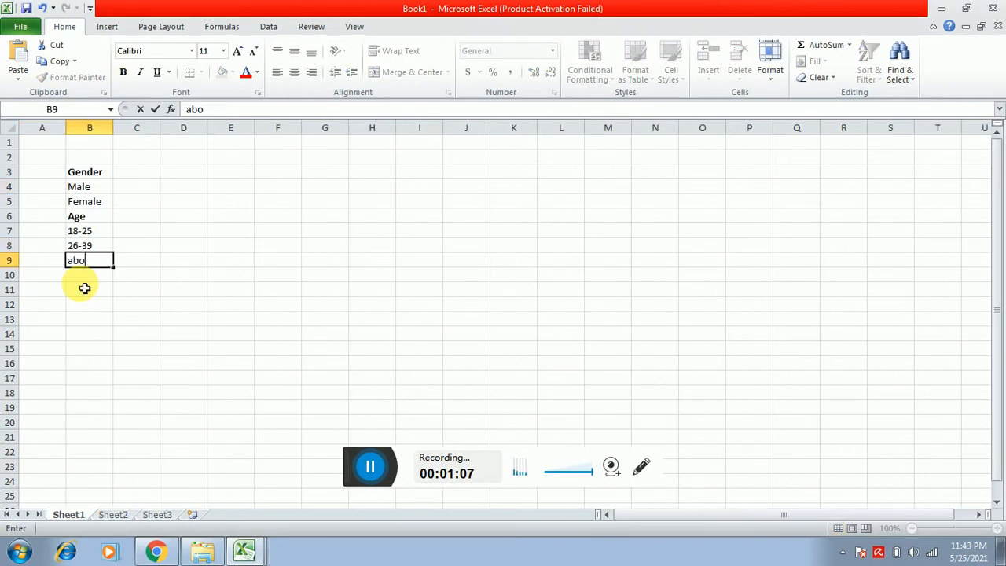
text(ve 40)
Step: Add a bold heading Income in cell B10, directly below the age groups
key(alt+Tab)
key(alt+Tab)
text(I)
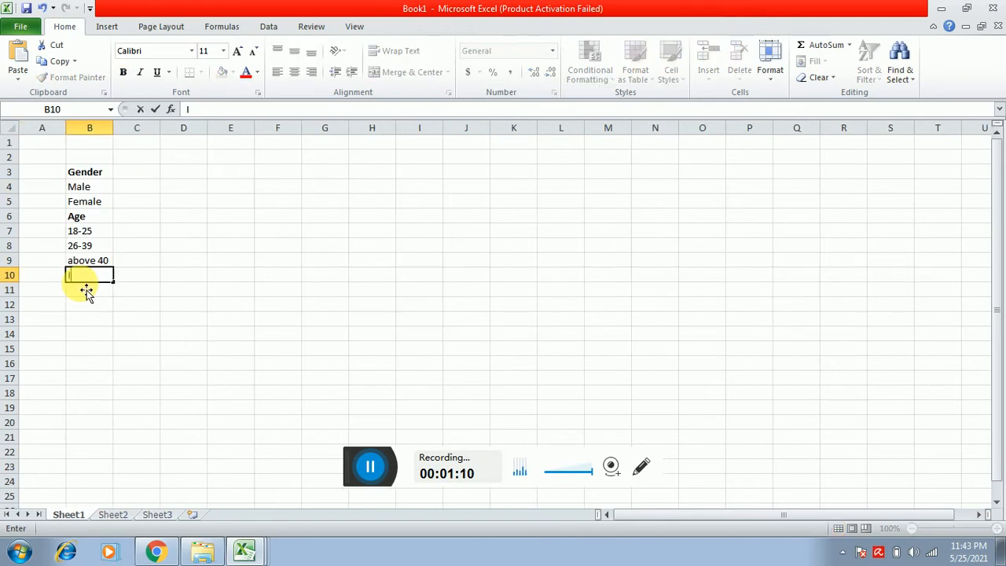
text(ncomn)
key(BackSpace)
text(e)
key(ctrl+Return)
click(87, 289)
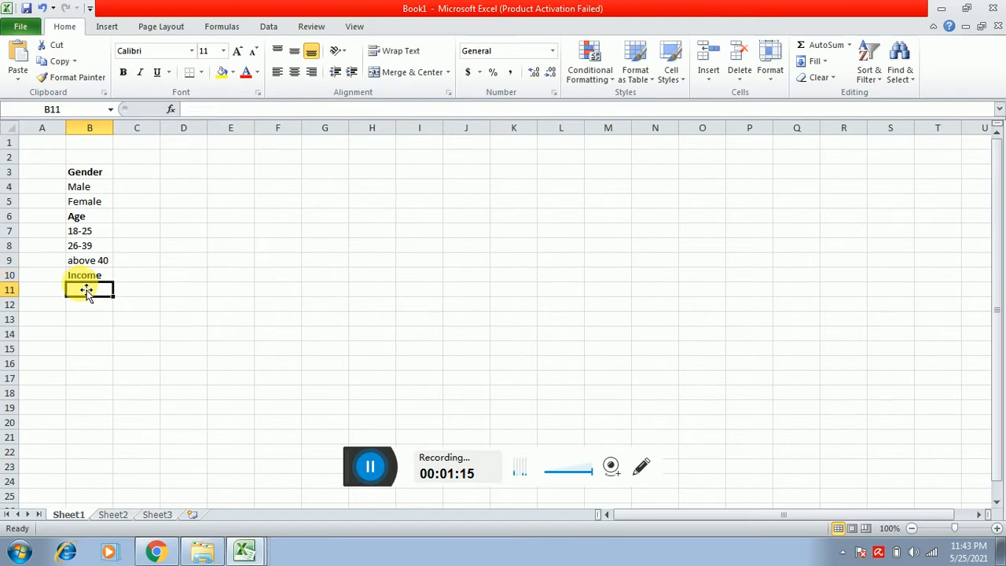
Step: Enter the income group less than 20000 in cell B11 and autofit column B to its contents
key(alt+Tab)
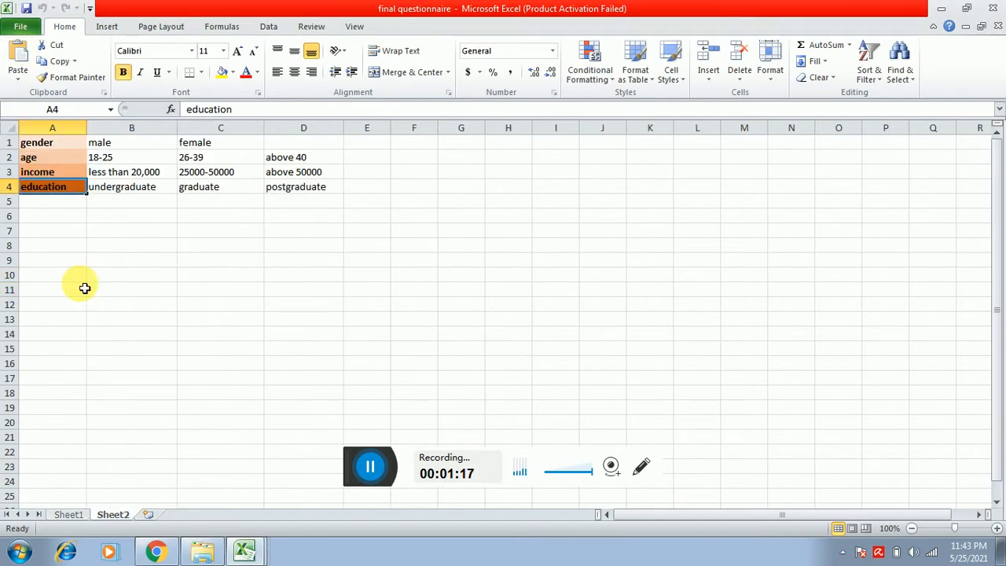
key(alt+Tab)
text(less tha)
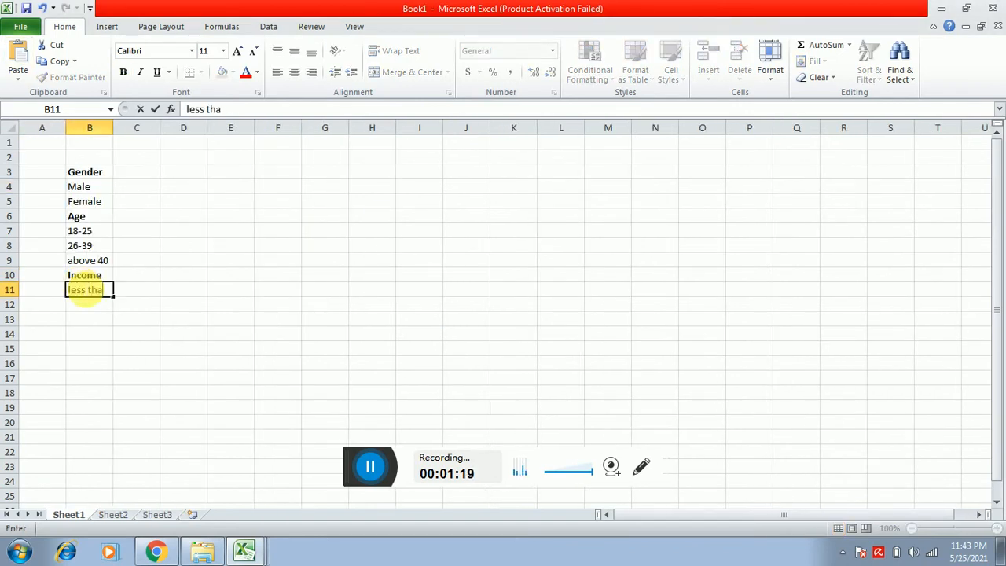
text(n 20000)
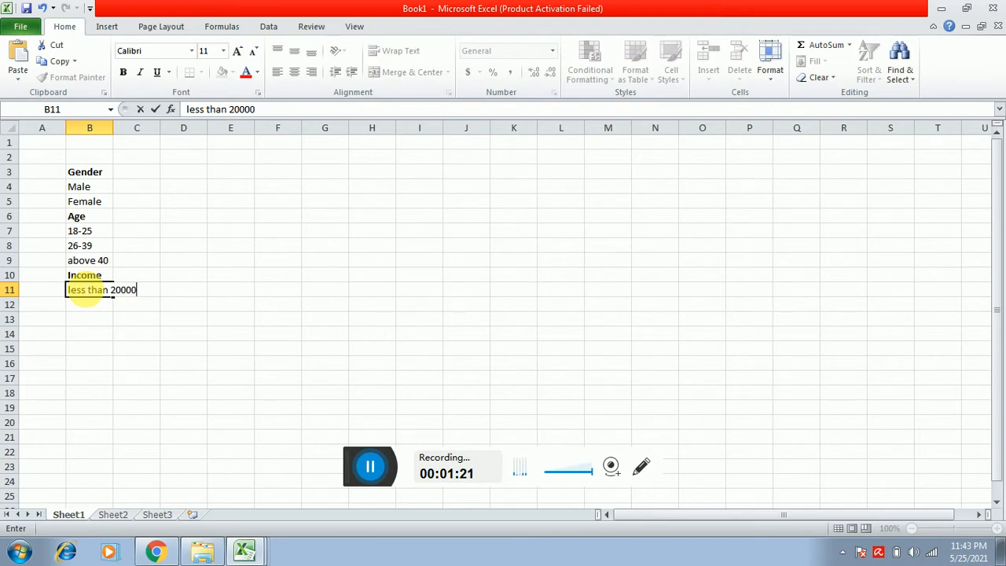
key(Return)
double_click(115, 128)
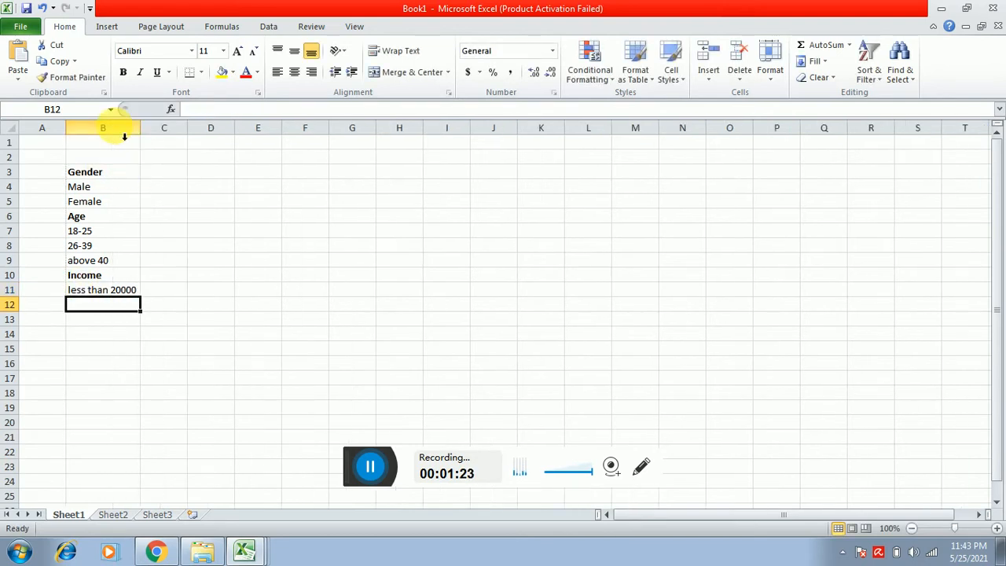
key(alt+Tab)
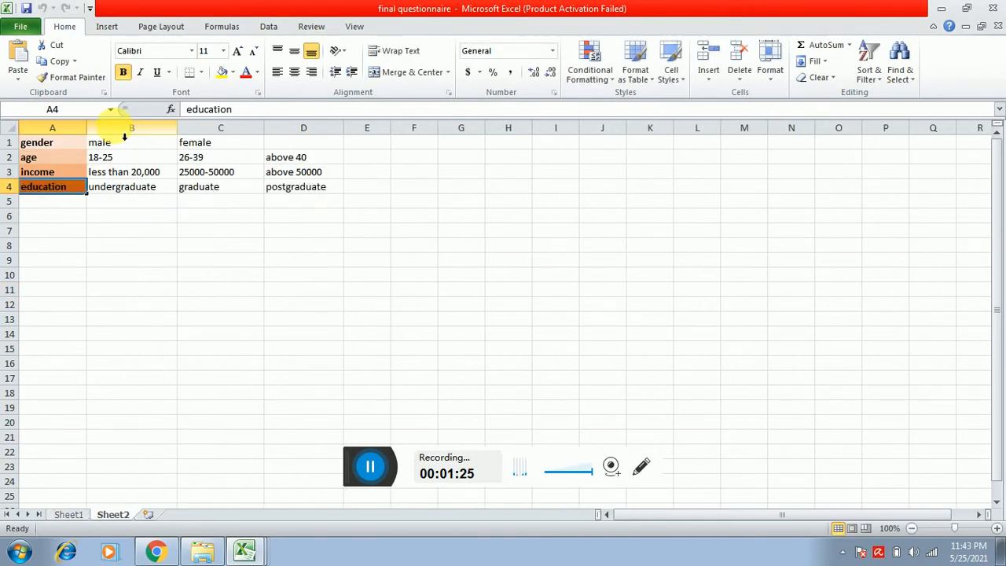
key(alt+Tab)
text(25000)
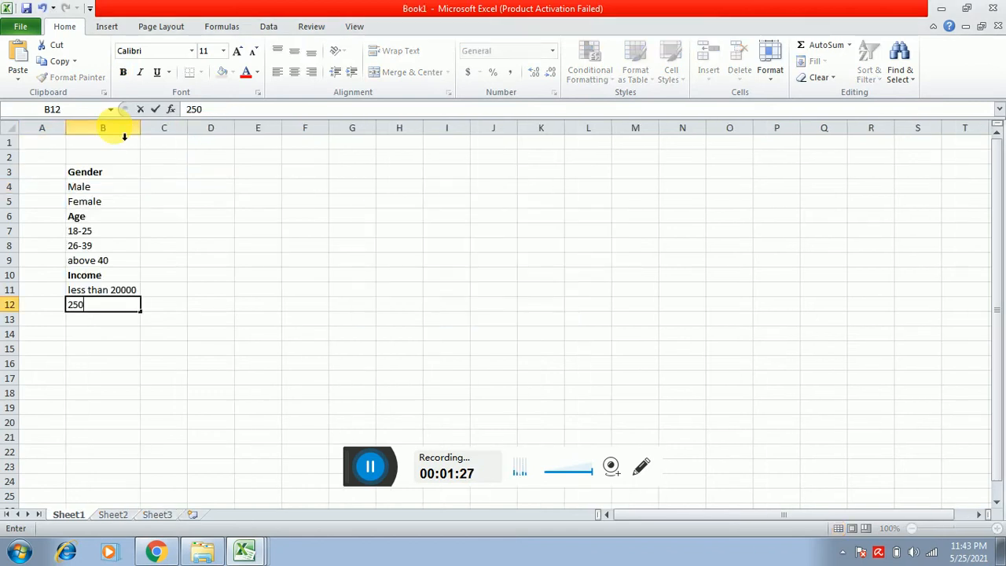
key(alt+Tab)
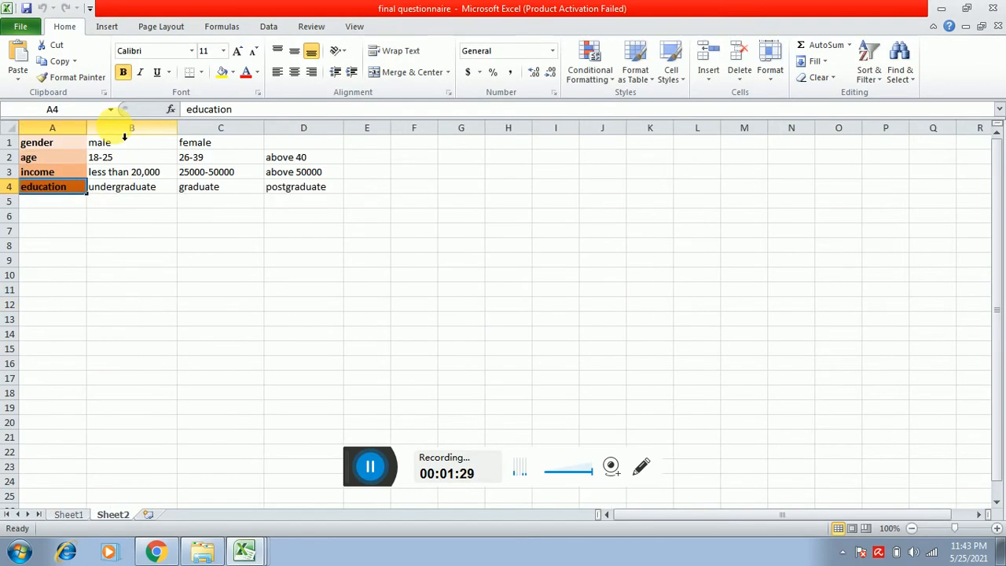
key(alt+Tab)
text(-50000)
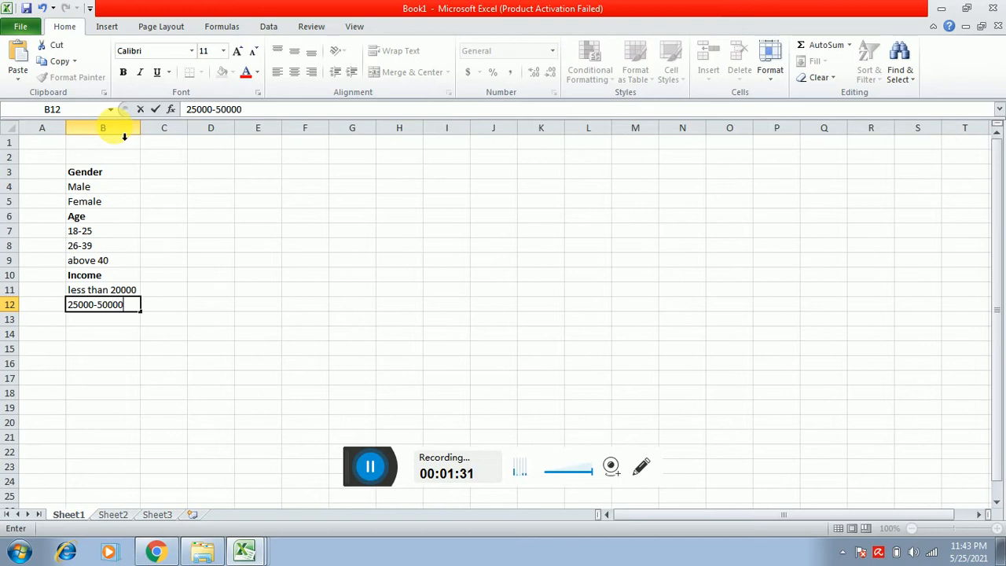
key(Return)
Step: Enter the last income group, Above 50000, in cell B13 and check the reference workbook for the following category
key(alt+Tab)
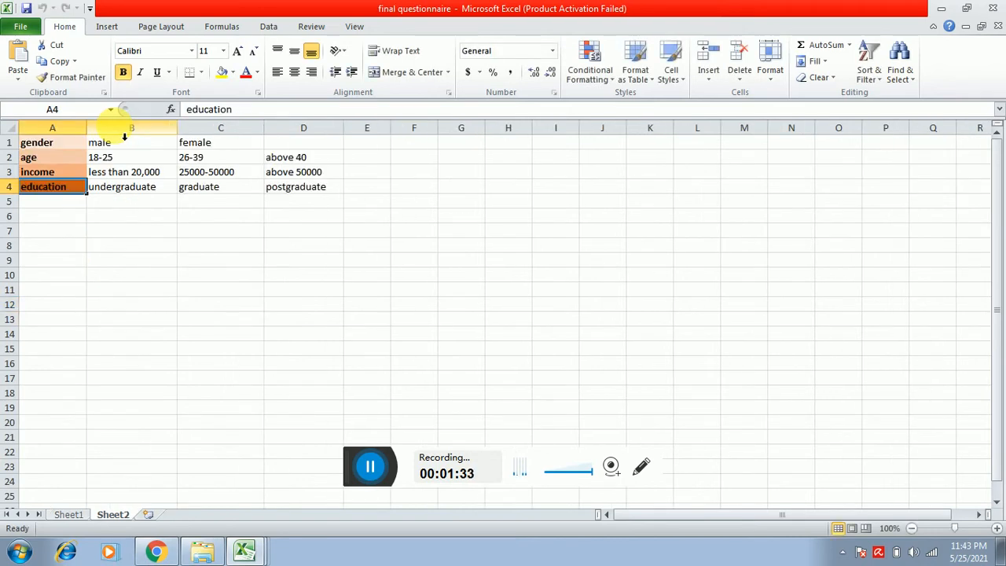
key(alt+Tab)
text(ABOV)
key(BackSpace)
key(BackSpace)
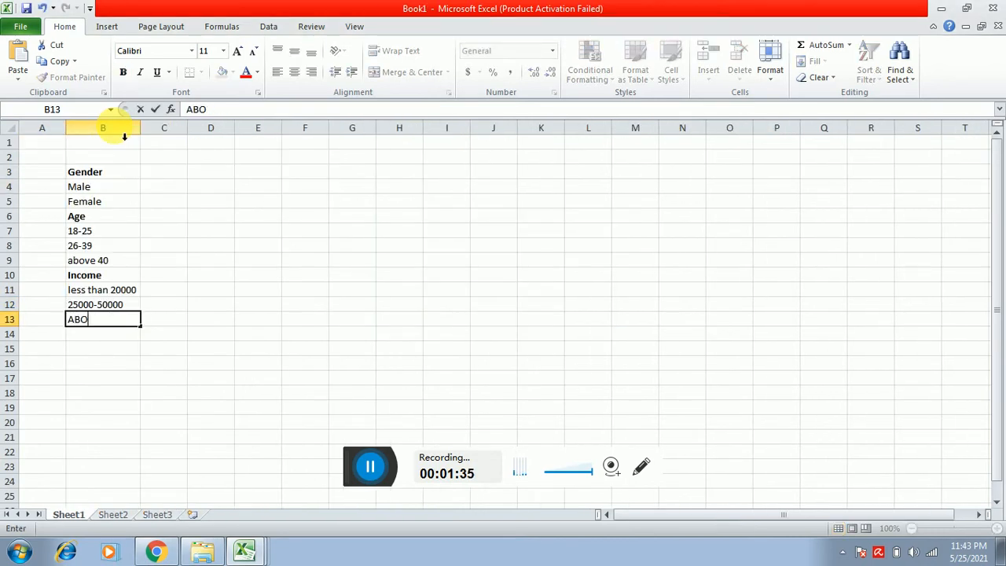
key(BackSpace)
key(BackSpace)
text(bove)
key(BackSpace)
key(BackSpace)
key(BackSpace)
text(ve 50000)
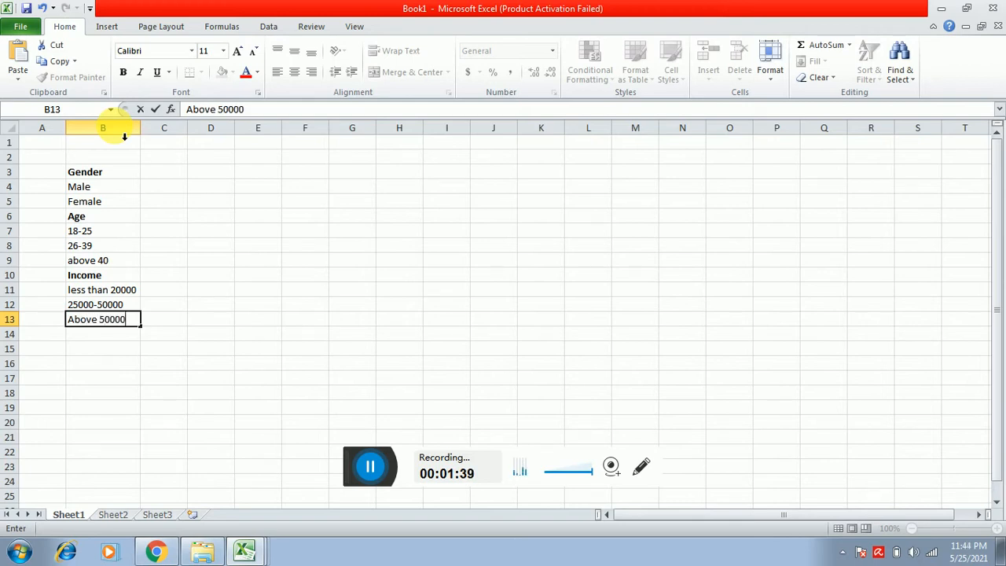
key(Return)
key(alt+Tab)
key(alt+Tab)
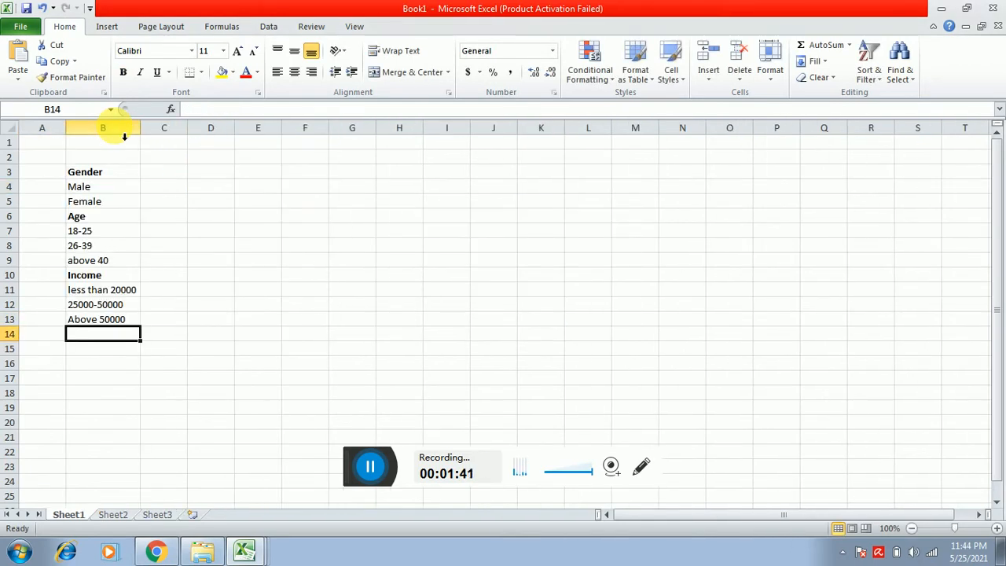
Step: Add a bold heading Education in cell B14 and check the reference workbook for its categories
text(Education)
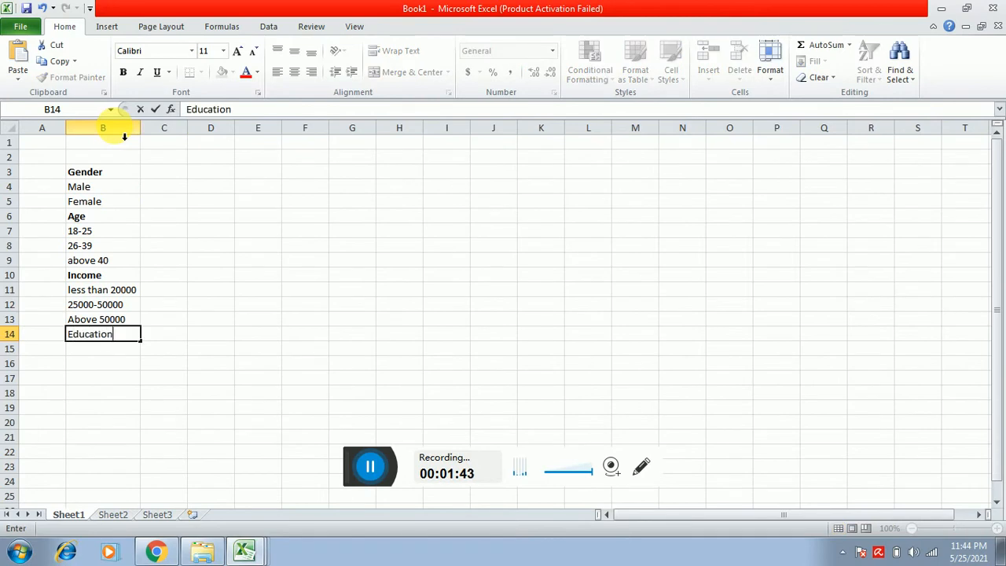
key(ctrl+Return)
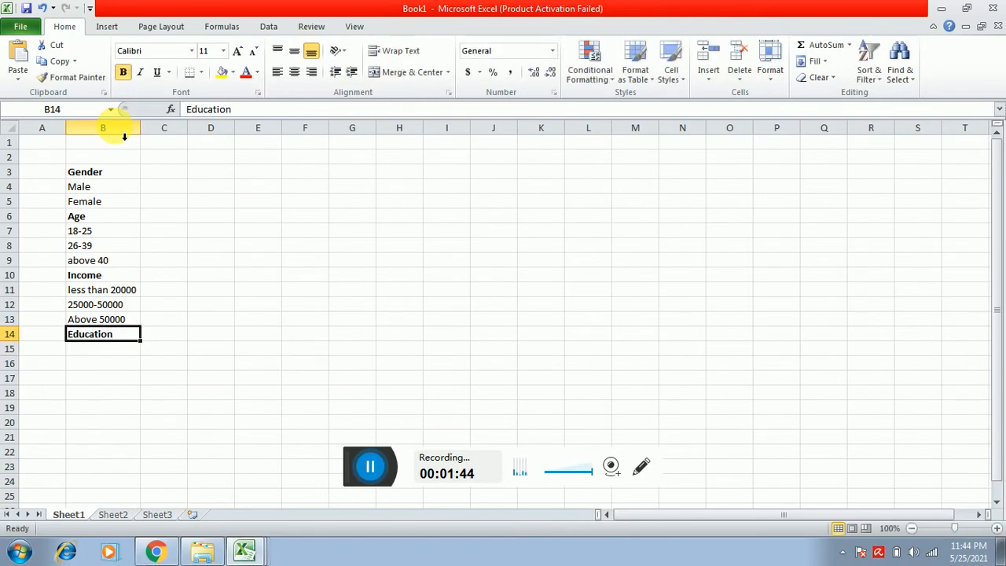
key(Return)
key(alt+Tab)
key(alt+Tab)
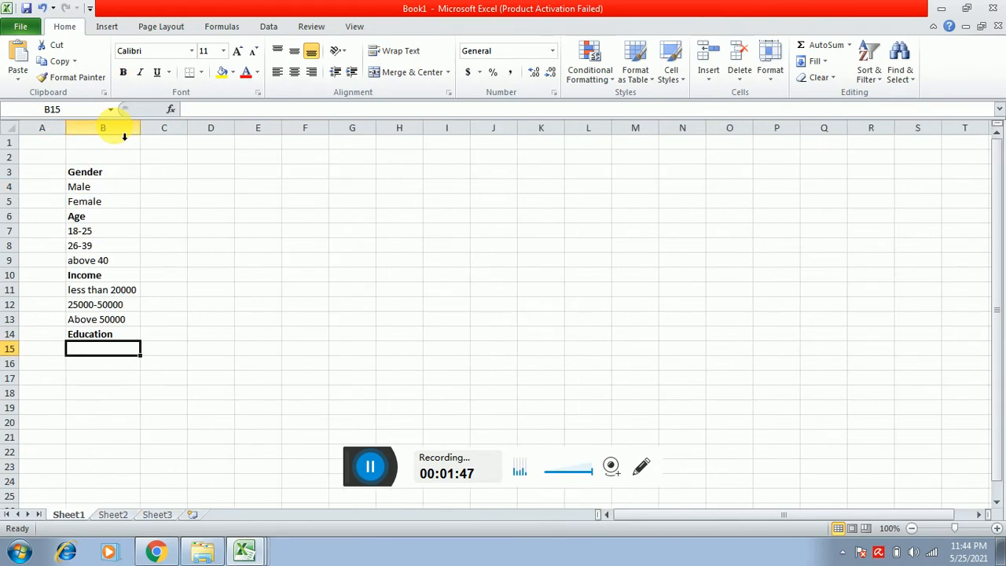
Step: Enter the first education level, Undergraduate, in cell B15 and correct its spelling
text(Unde)
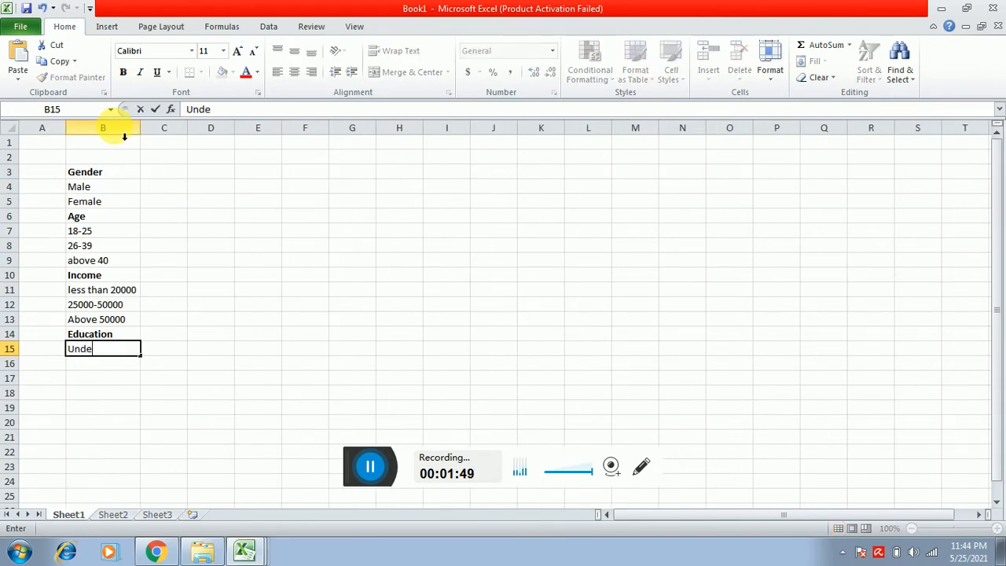
text(rgrduate)
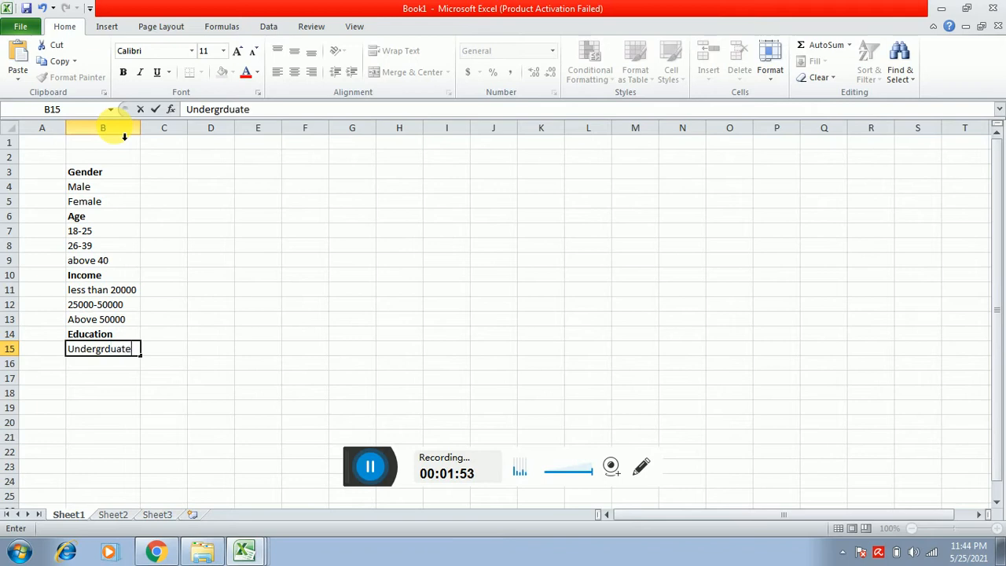
key(Return)
key(ctrl+Tab)
key(ctrl+Tab)
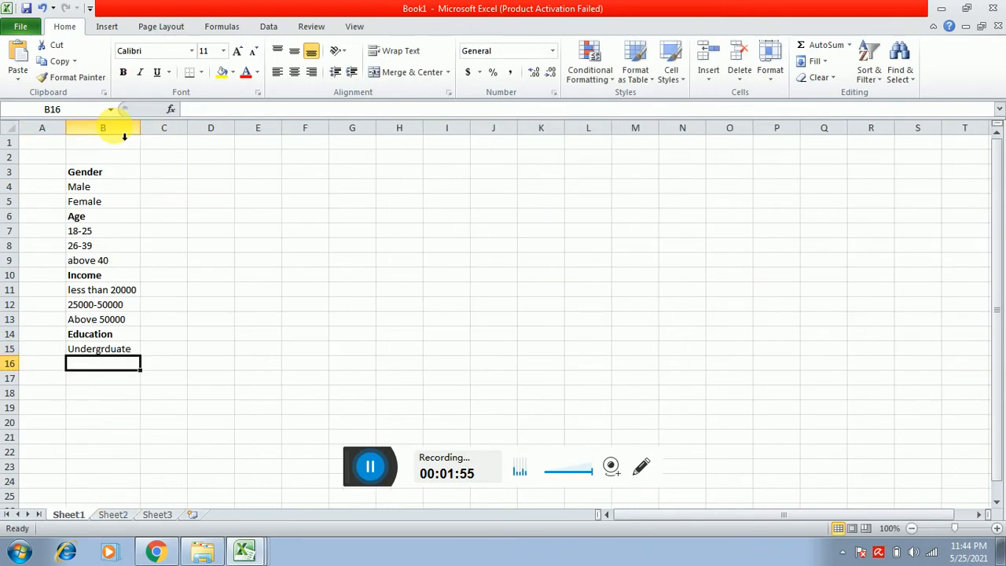
key(Up)
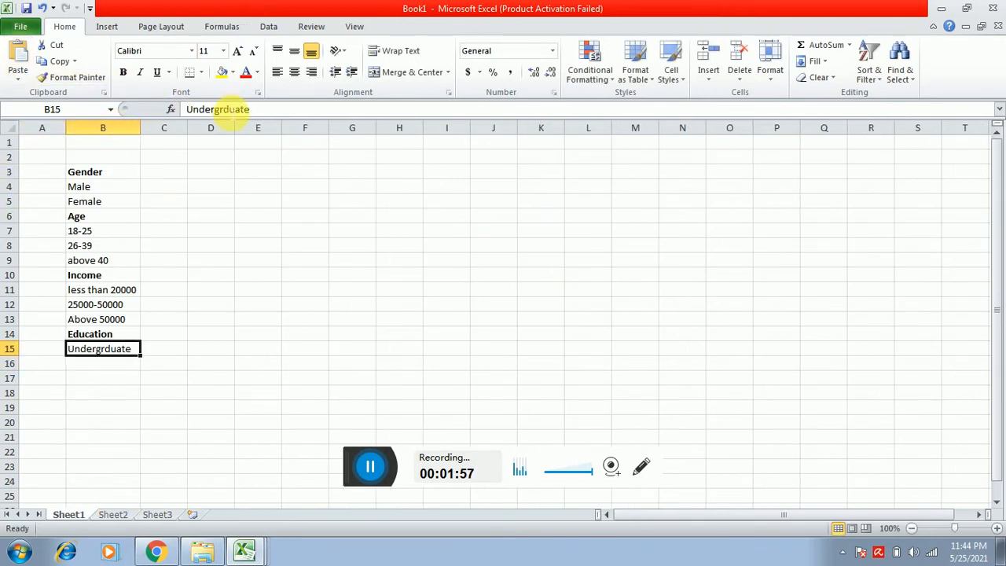
click(220, 110)
text(a)
key(Return)
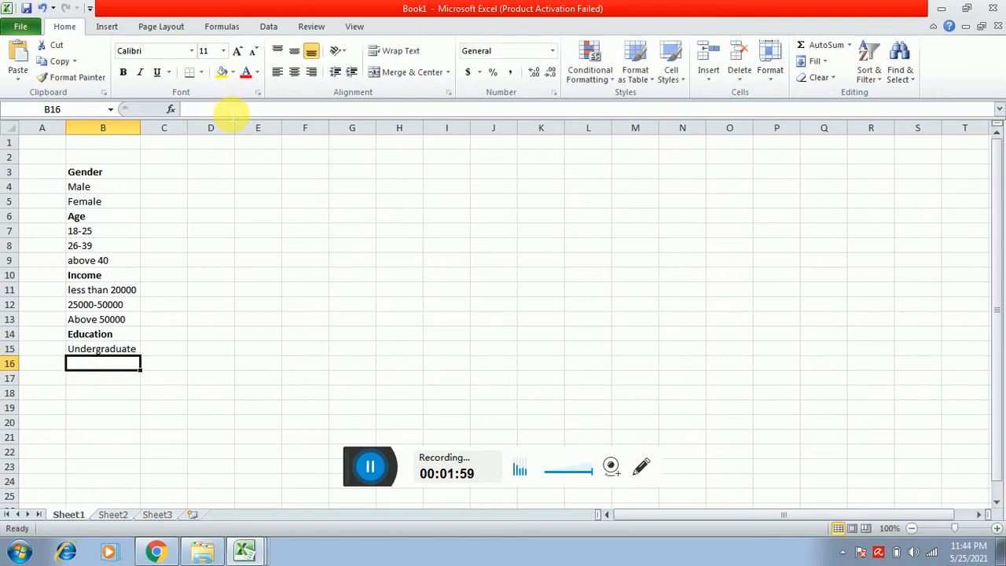
Step: Enter the remaining education levels, Graduate in cell B16 and PostGraduate in cell B17
key(alt+r)
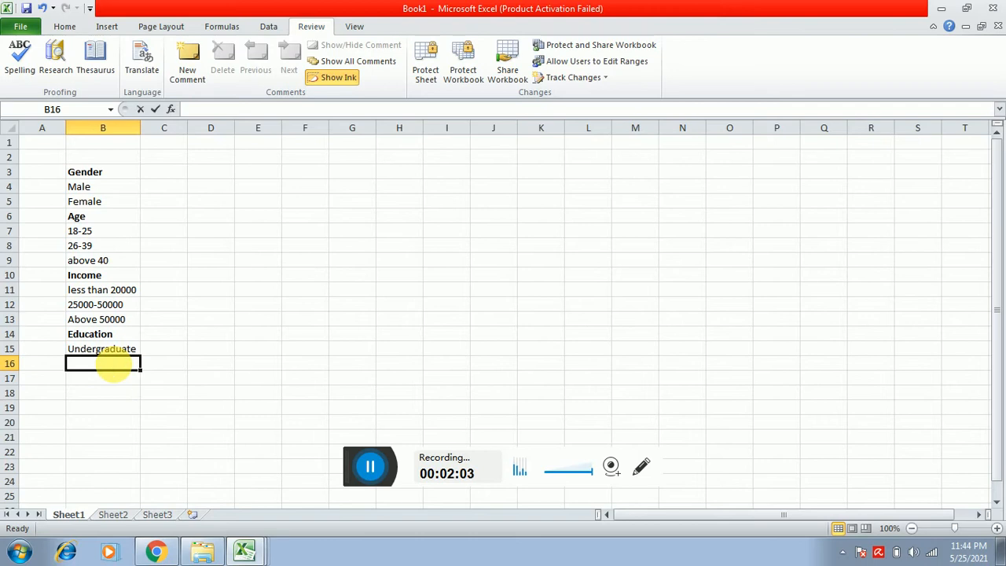
text(Graduate)
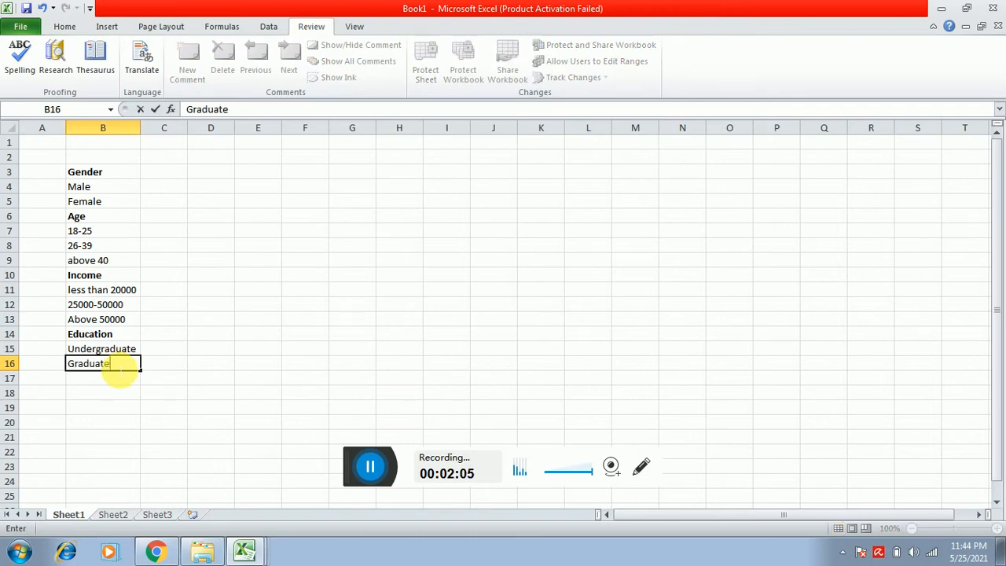
key(Return)
text(Post)
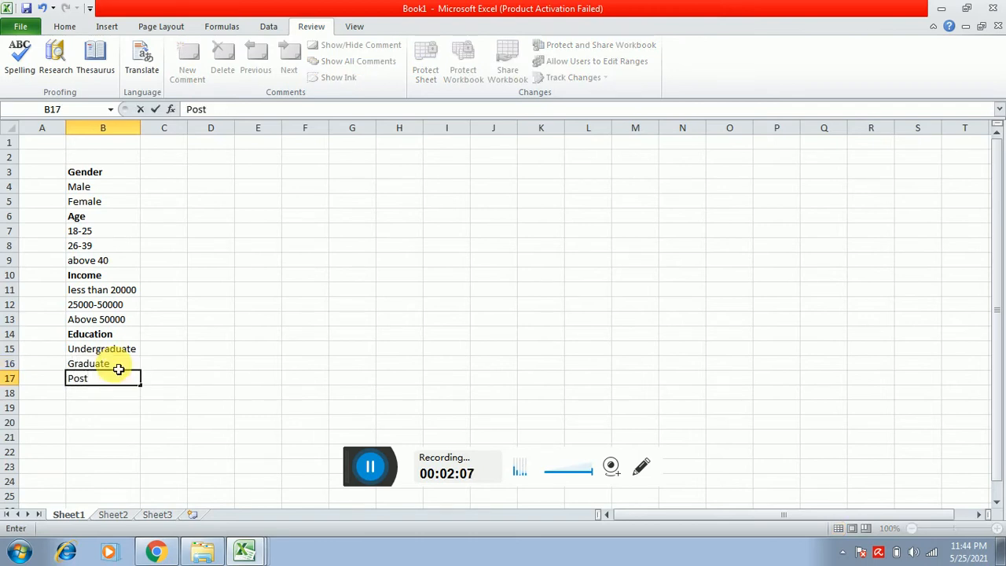
text(Graduate)
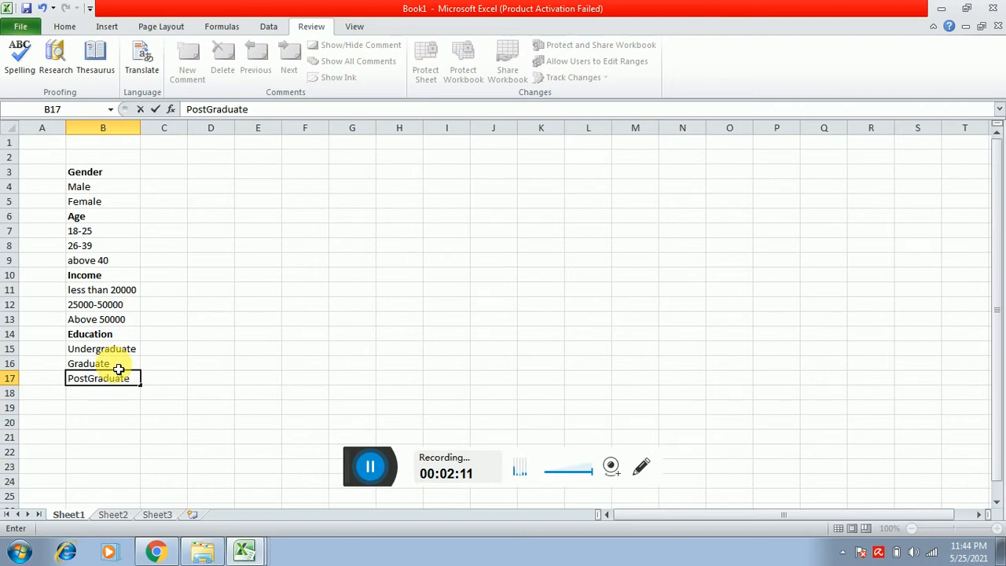
key(Up)
Step: Widen column B so it leaves extra room beside the category labels
key(Up)
key(Up)
key(Up)
key(Up)
key(Up)
key(Up)
key(Up)
key(Up)
key(Up)
key(Up)
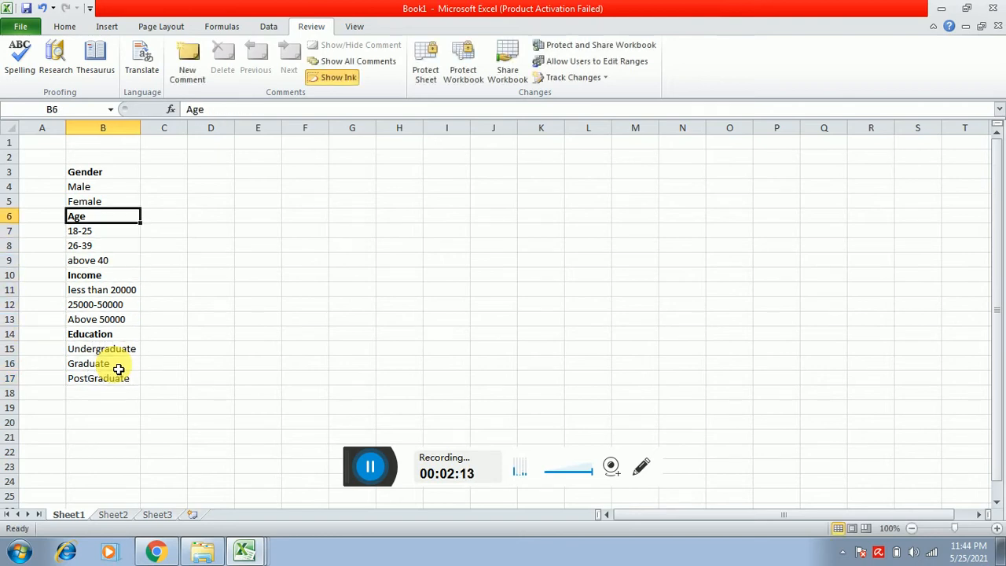
key(Up)
key(Up)
key(Up)
drag(142, 135, 188, 139)
Step: Enter the column headings frequency in cell C2 and percentage in cell D2
click(225, 175)
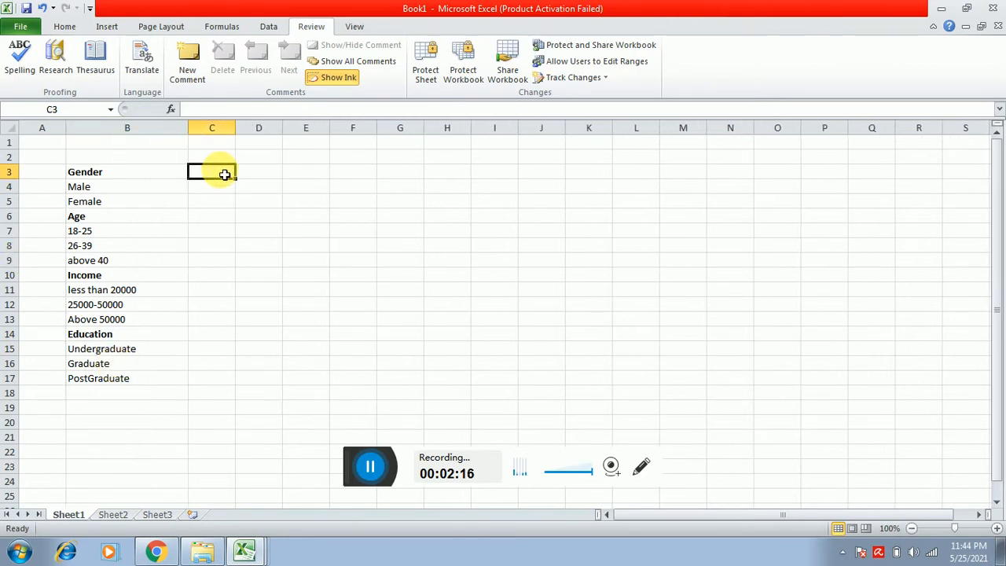
key(Up)
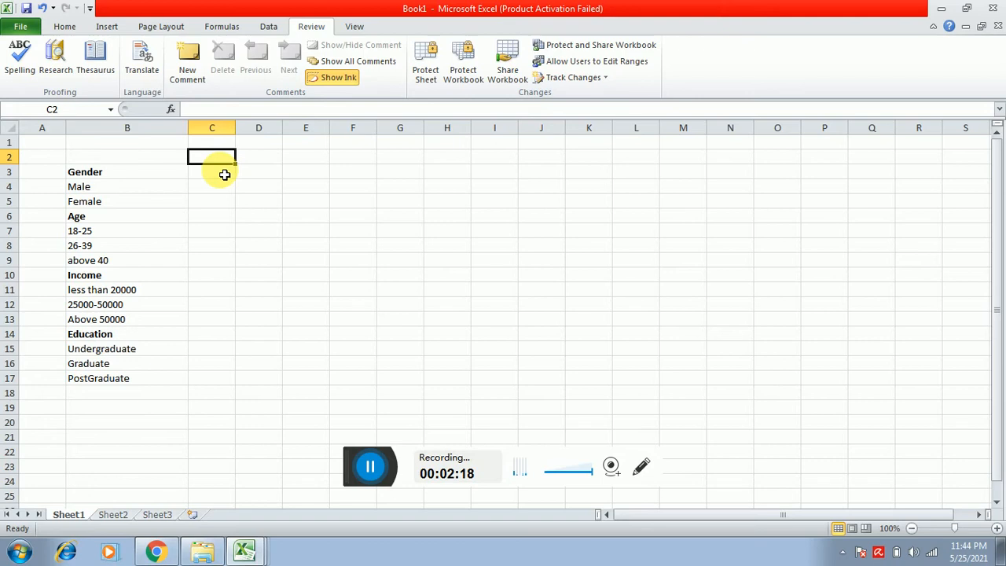
text(f)
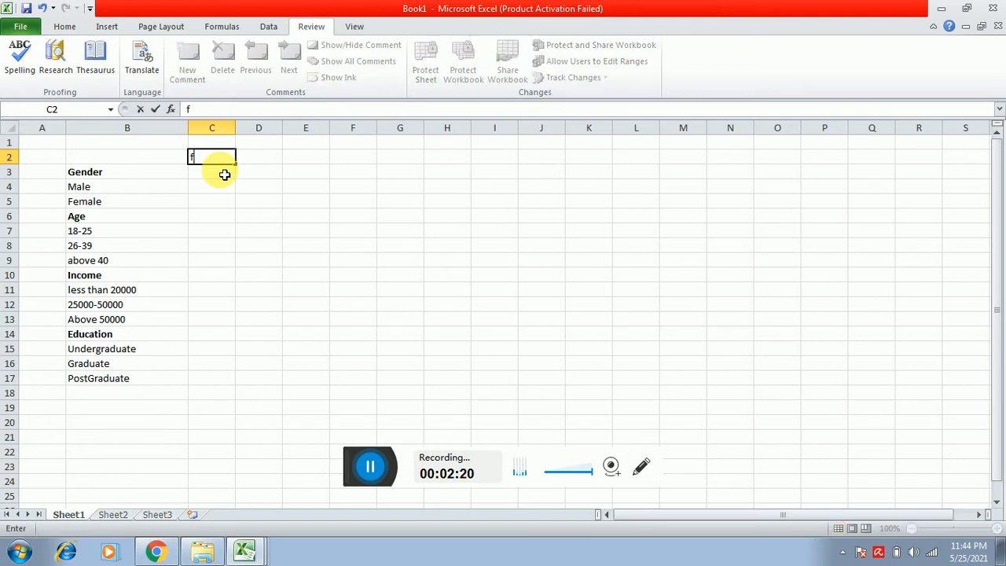
text(requency)
key(Tab)
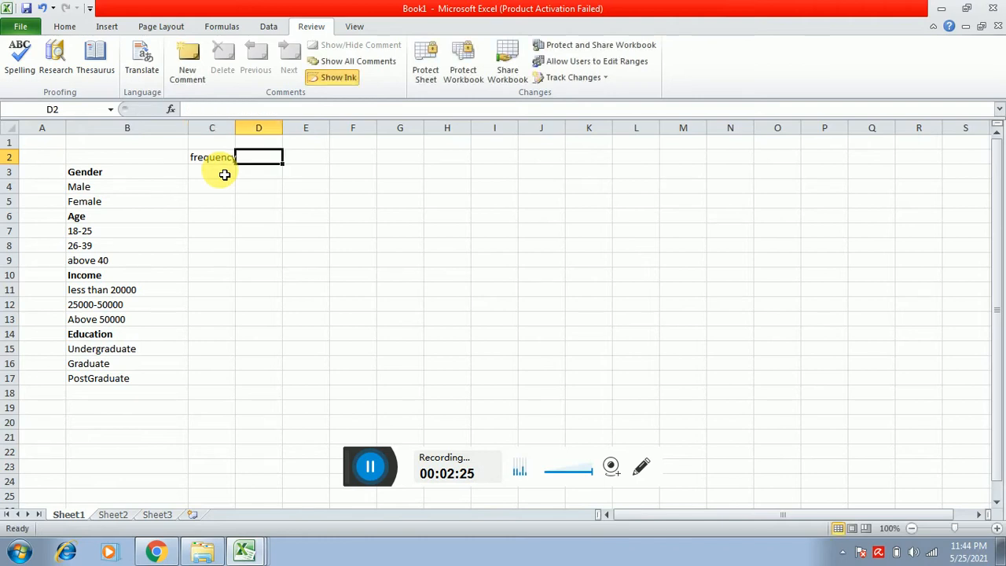
text(percentage)
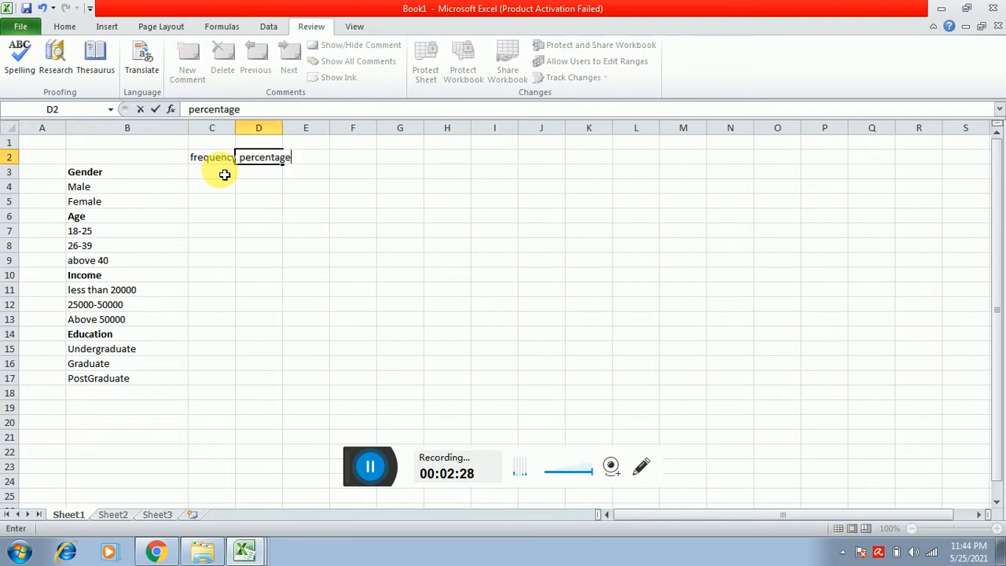
key(Return)
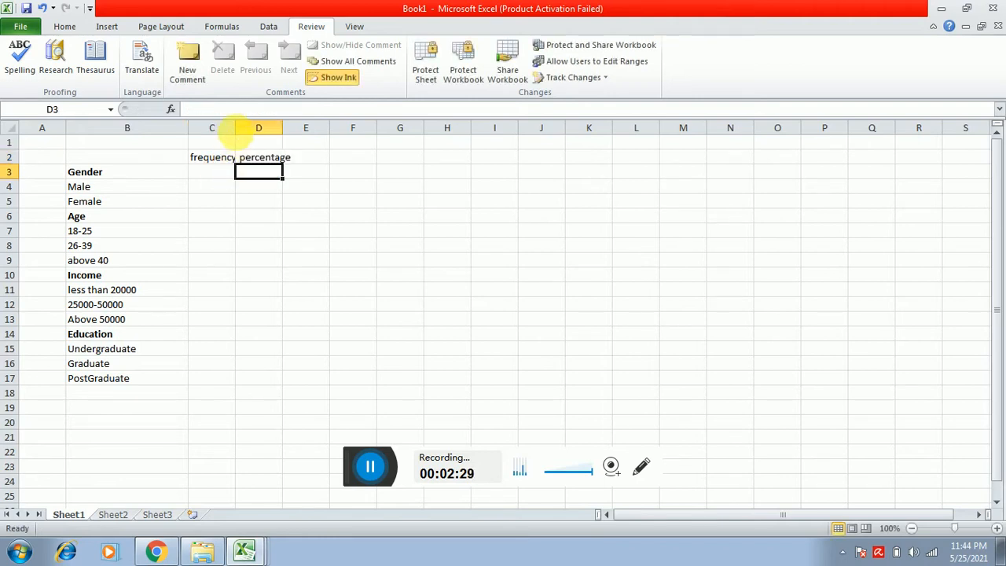
Step: Widen columns C and D to fit the frequency and percentage headings, and make both headings bold
drag(235, 128, 240, 129)
drag(213, 162, 299, 128)
key(ctrl+b)
key(Down)
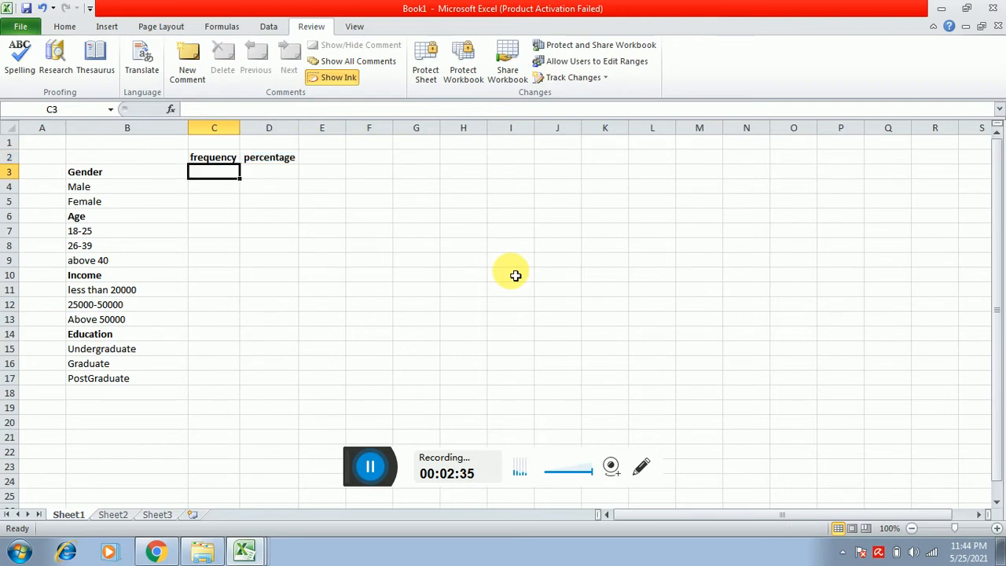
Step: Apply a Top and Thick Bottom Border to the header row, cells B2:D2
key(Up)
key(Left)
key(shift+Right)
key(shift+Right)
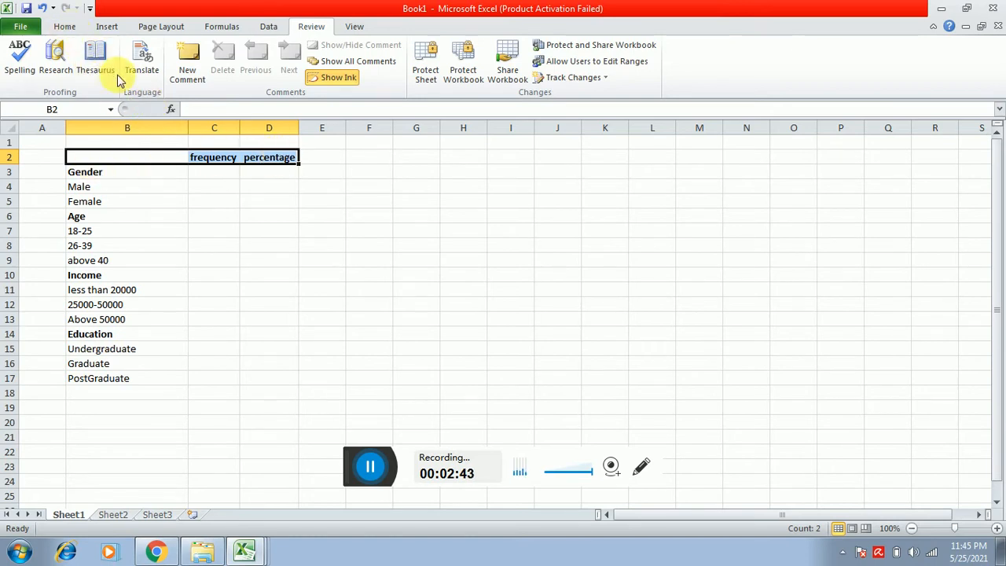
click(65, 26)
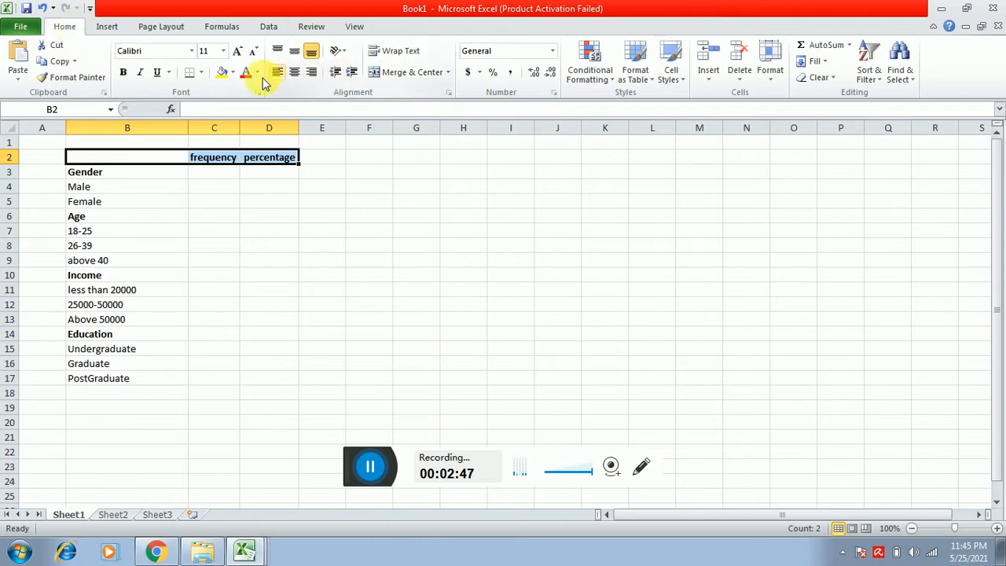
click(202, 72)
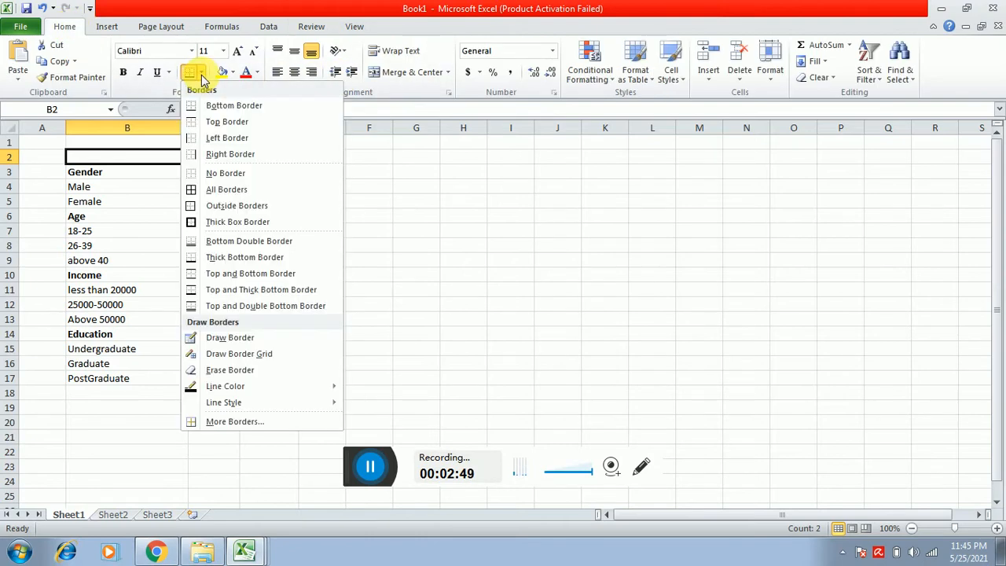
click(225, 289)
Step: Apply a Thick Bottom Border to the table's last row, cells B17:D17
click(92, 383)
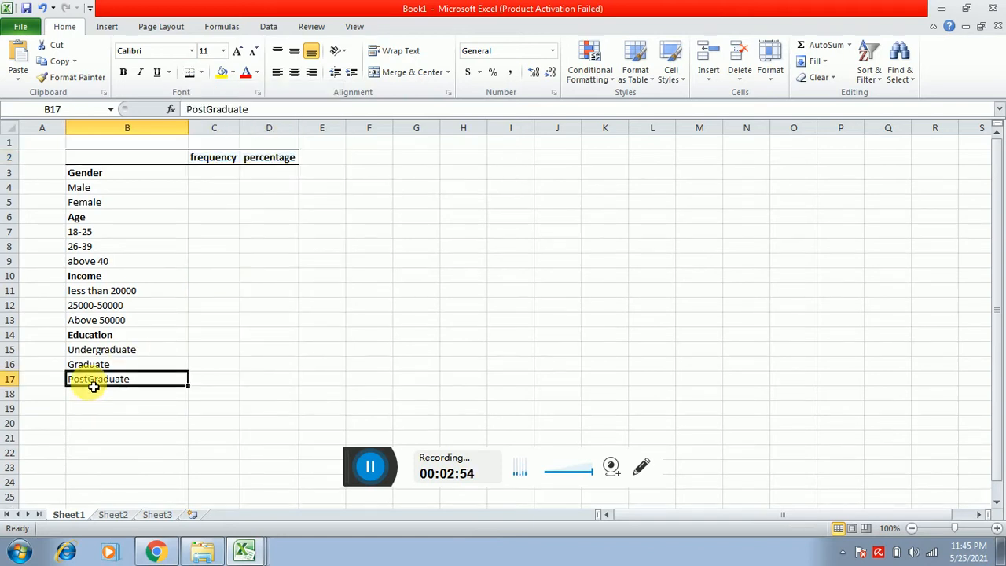
key(shift+Right)
key(shift+Right)
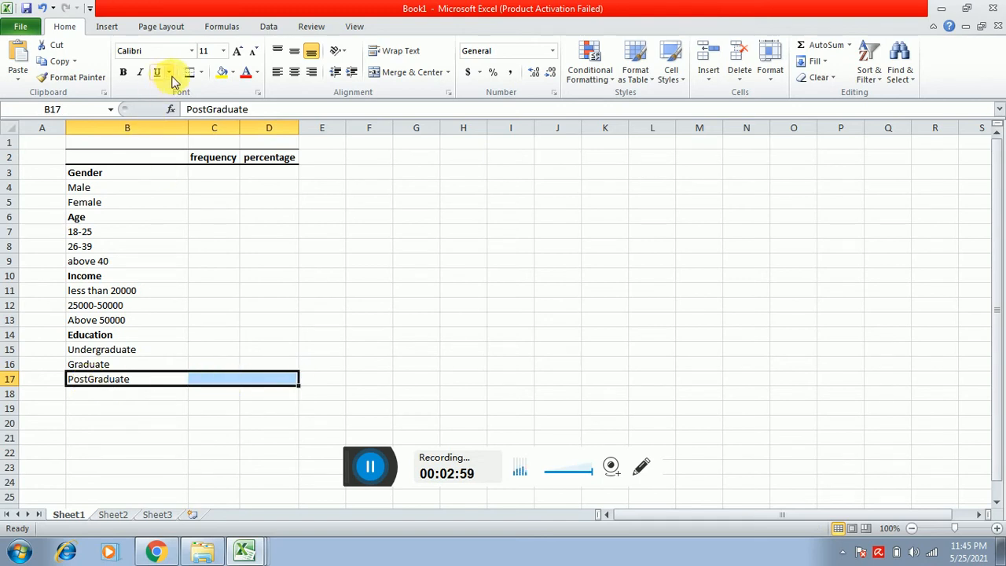
click(201, 72)
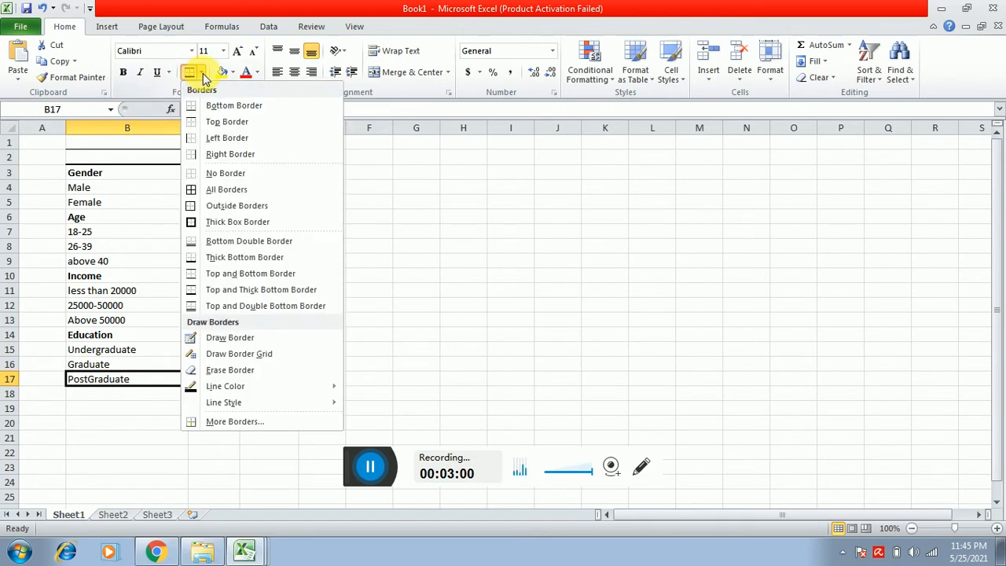
click(217, 259)
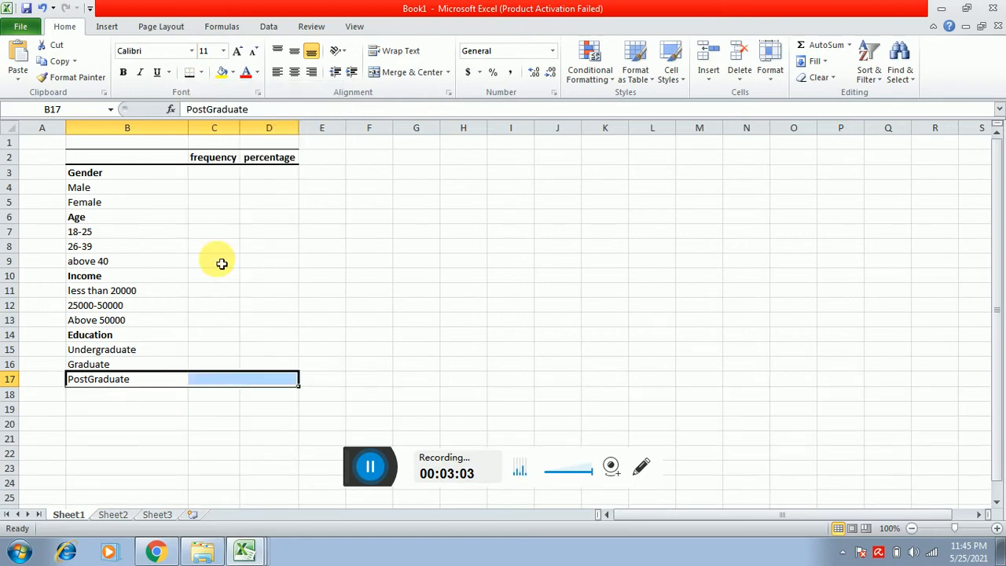
Step: Enter the gender frequencies, 200 for Male in cell C4 and 100 for Female in cell C5
click(217, 187)
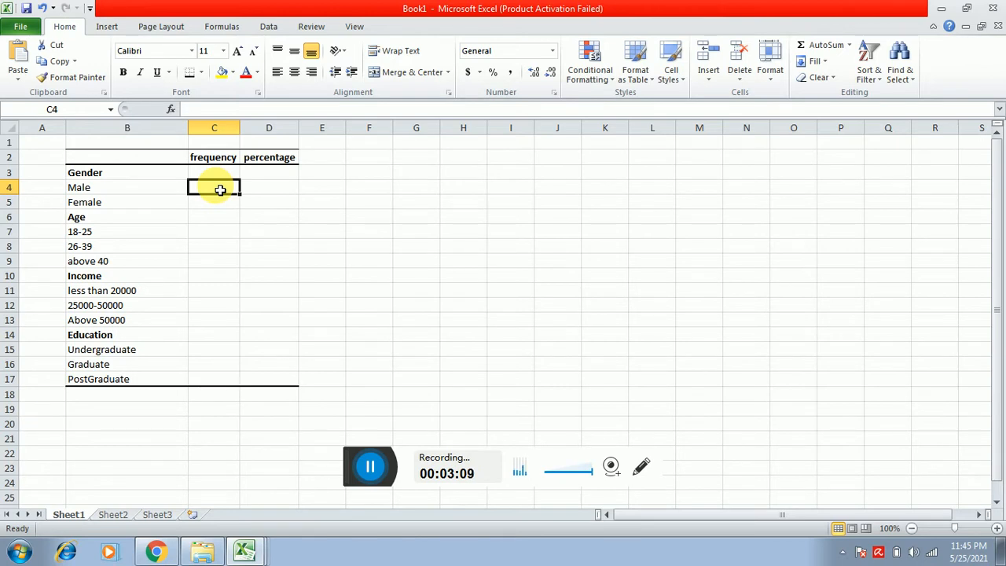
text(200)
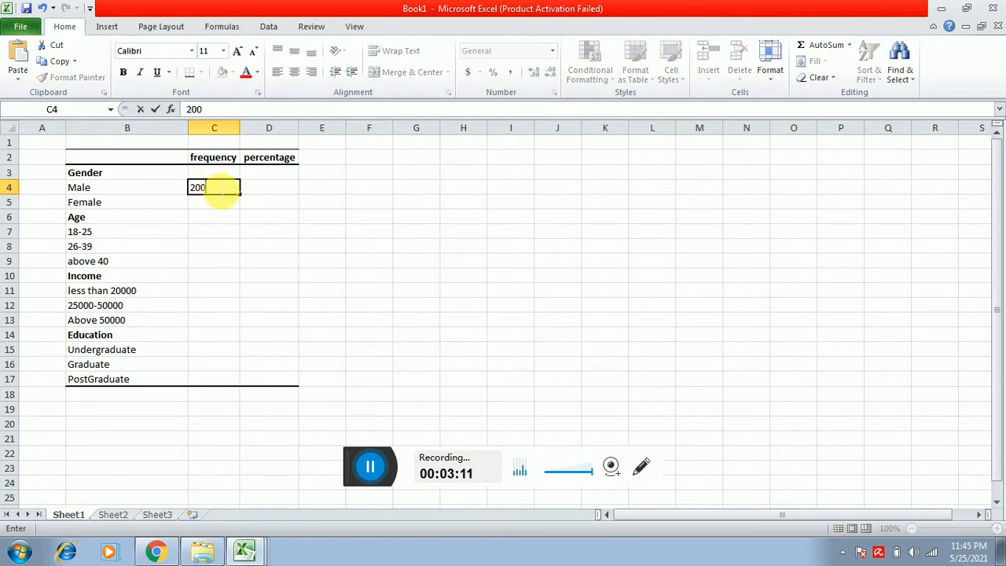
key(Return)
text(100)
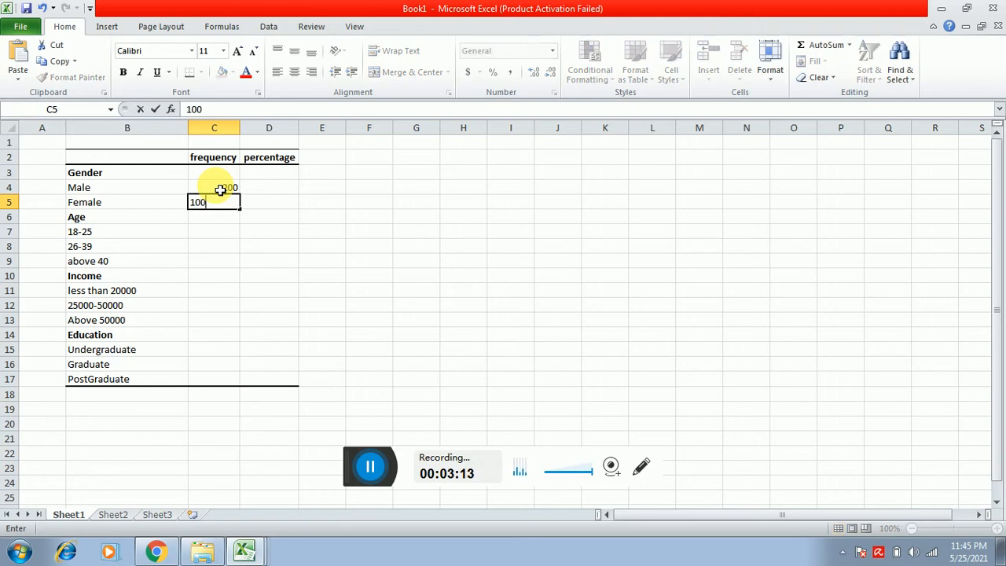
key(Return)
key(Return)
key(Up)
key(Up)
key(Up)
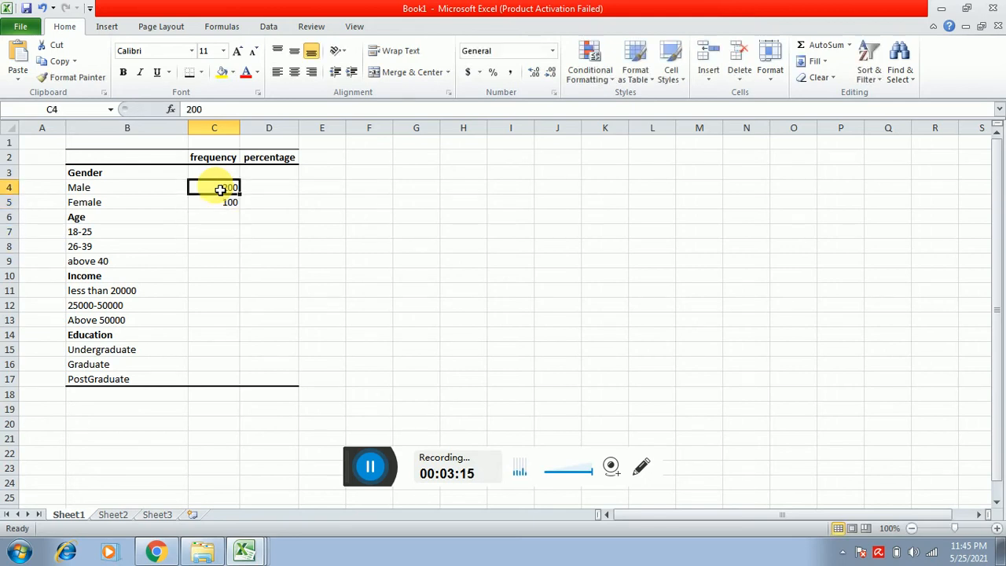
Step: Enter the gender percentages, 60% for Male in cell D4 and 40% for Female in cell D5
key(Right)
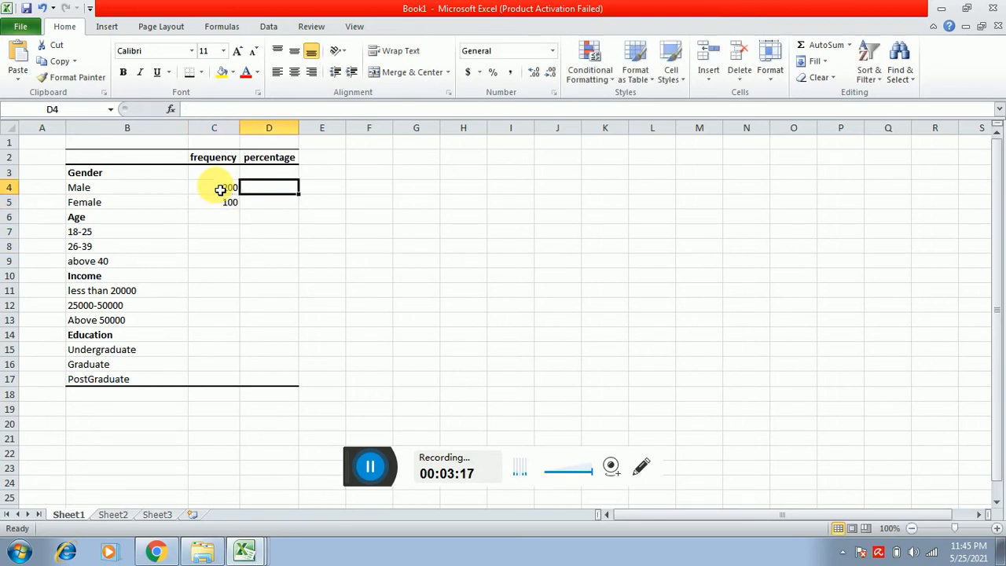
text(60%)
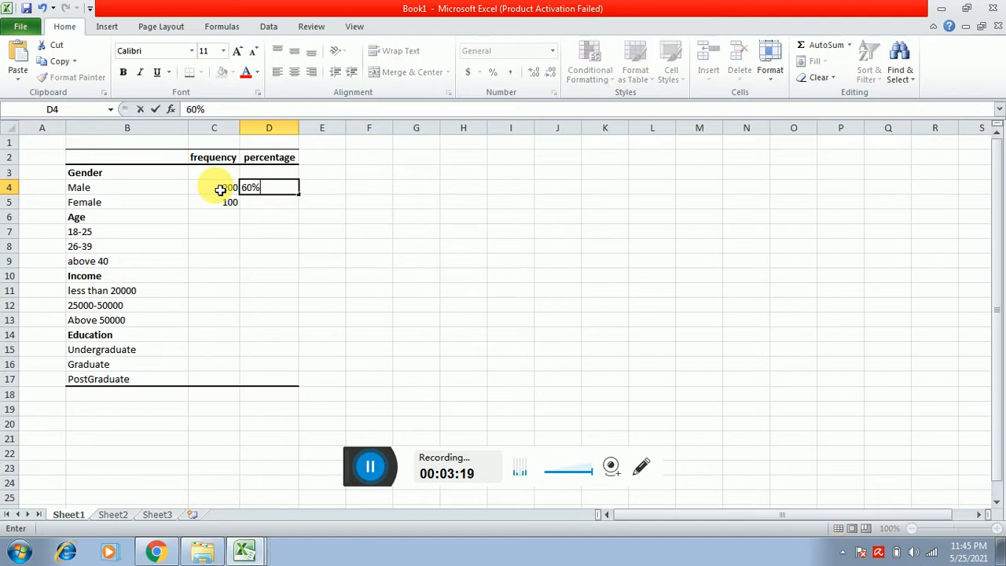
key(Return)
text(40)
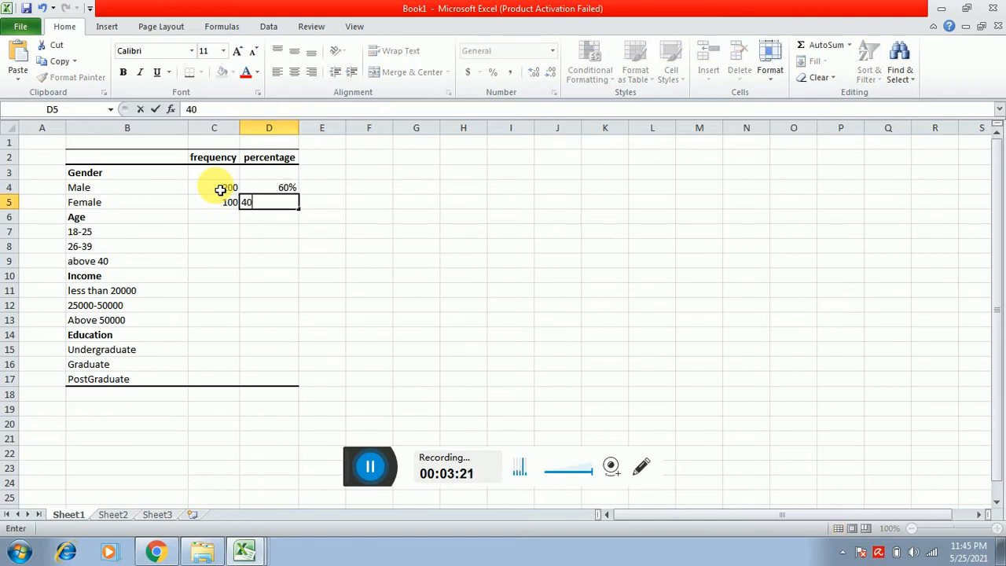
text(%)
key(Return)
key(Return)
key(Return)
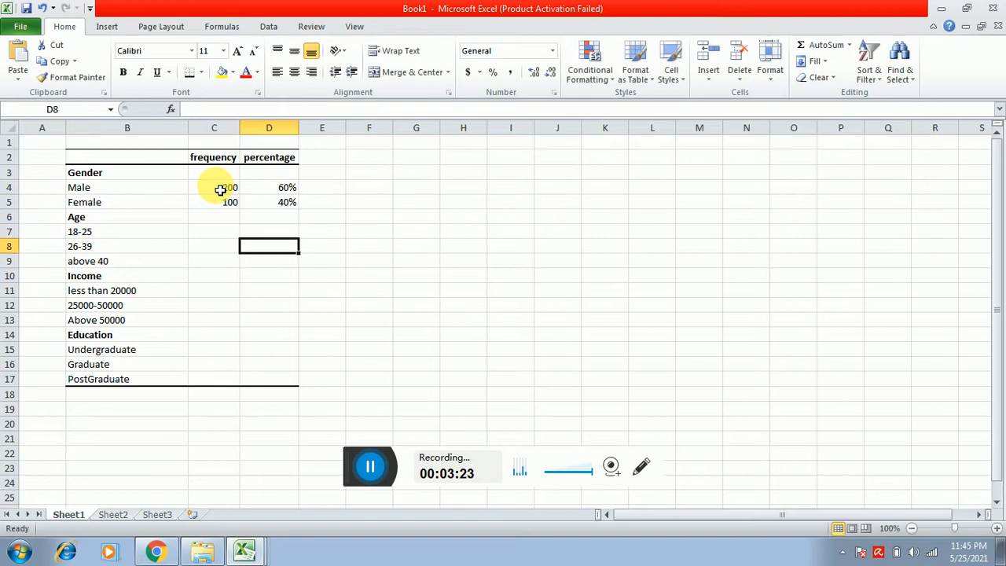
Step: Merge and center cells B1:D1 above the table's header row
key(Up)
key(Up)
key(Down)
key(Left)
key(Left)
key(Up)
key(Up)
key(Up)
key(Up)
key(Up)
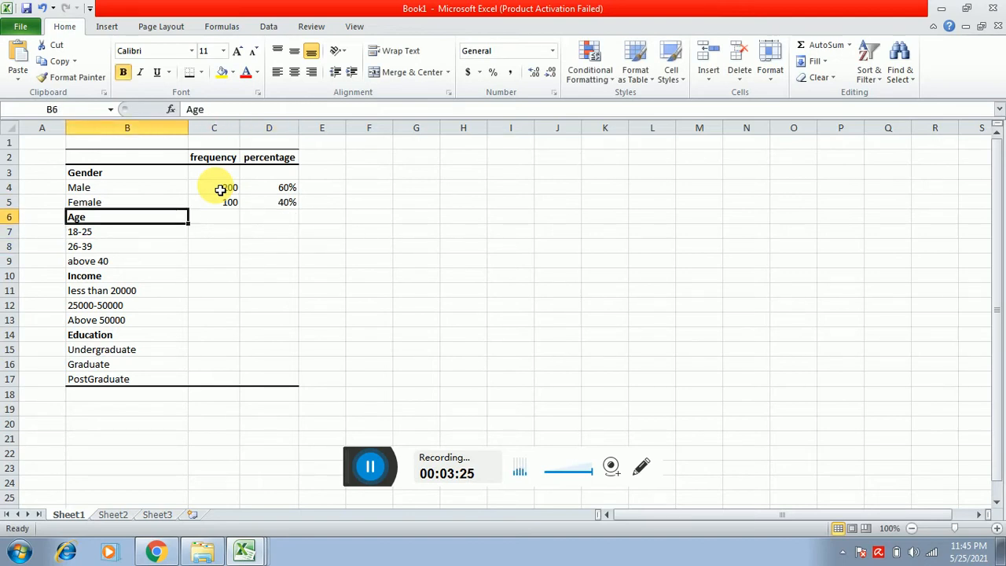
key(Up)
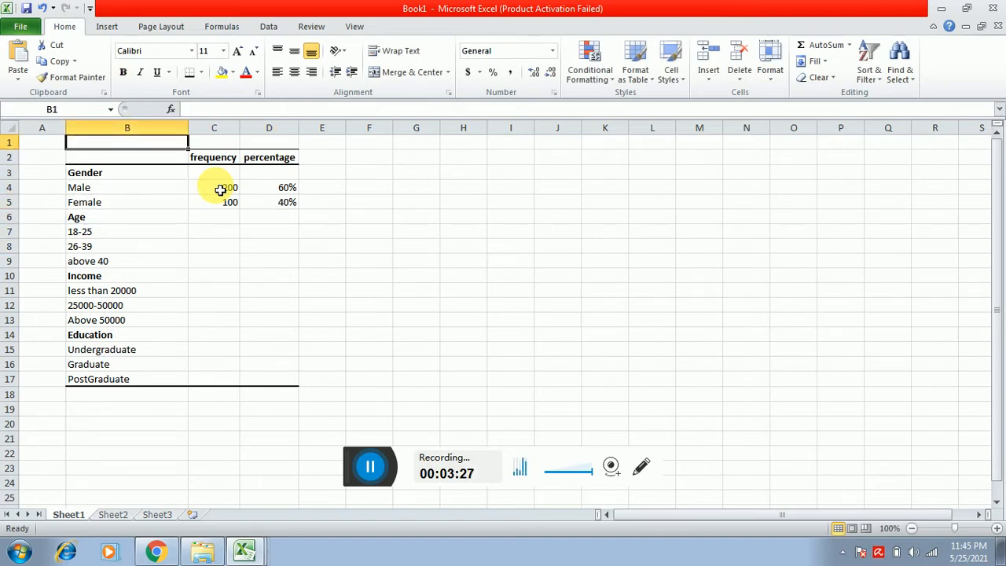
key(shift+Right)
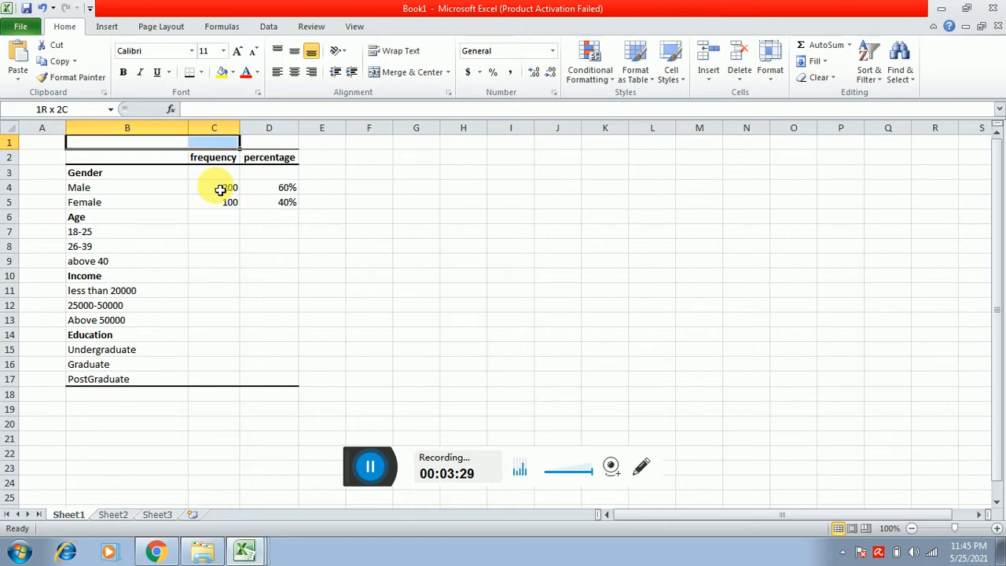
key(shift+Right)
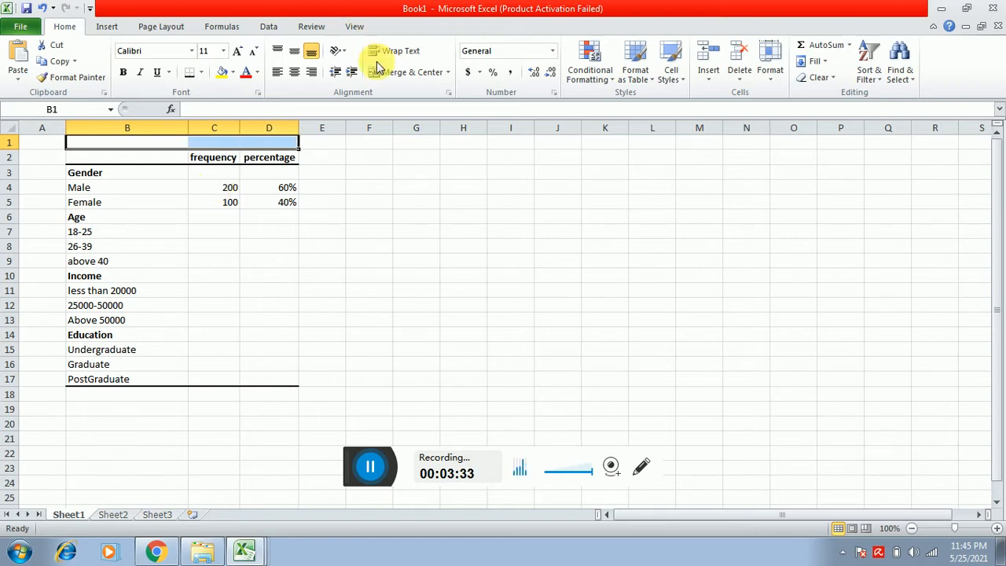
click(401, 71)
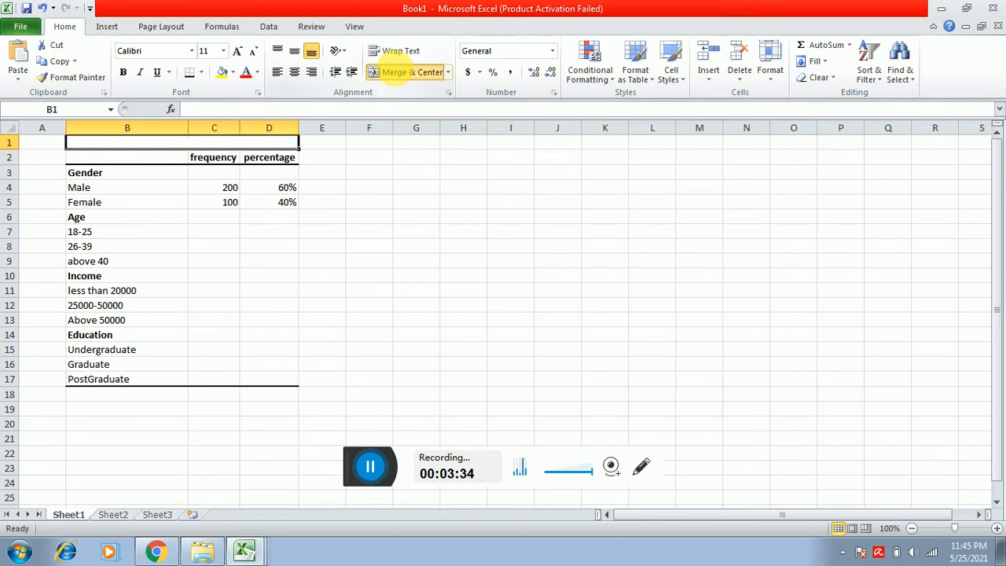
Step: Enter the table title "Table 1- Demographic Profile" in the merged cell B1 and make it bold
double_click(173, 146)
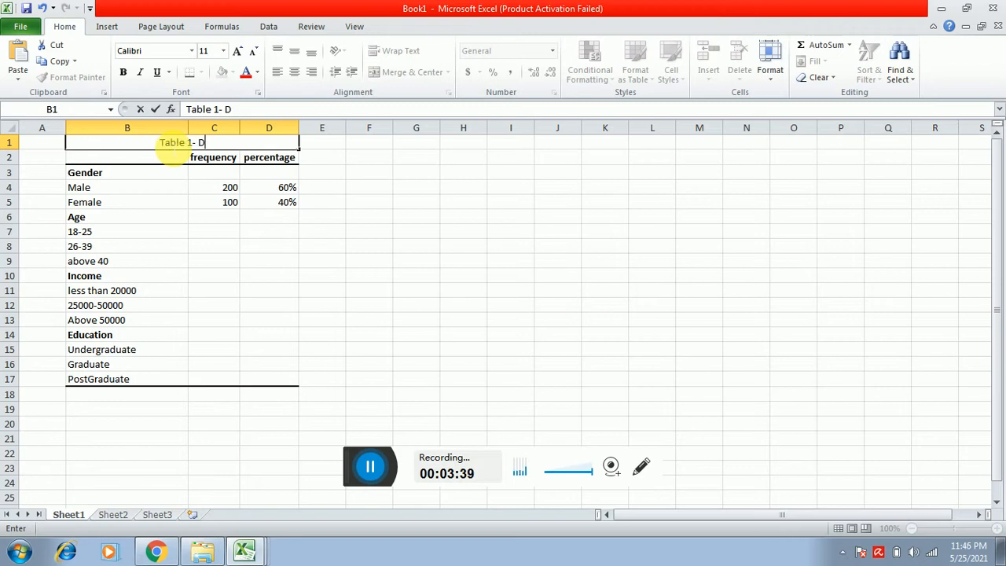
text(graphic)
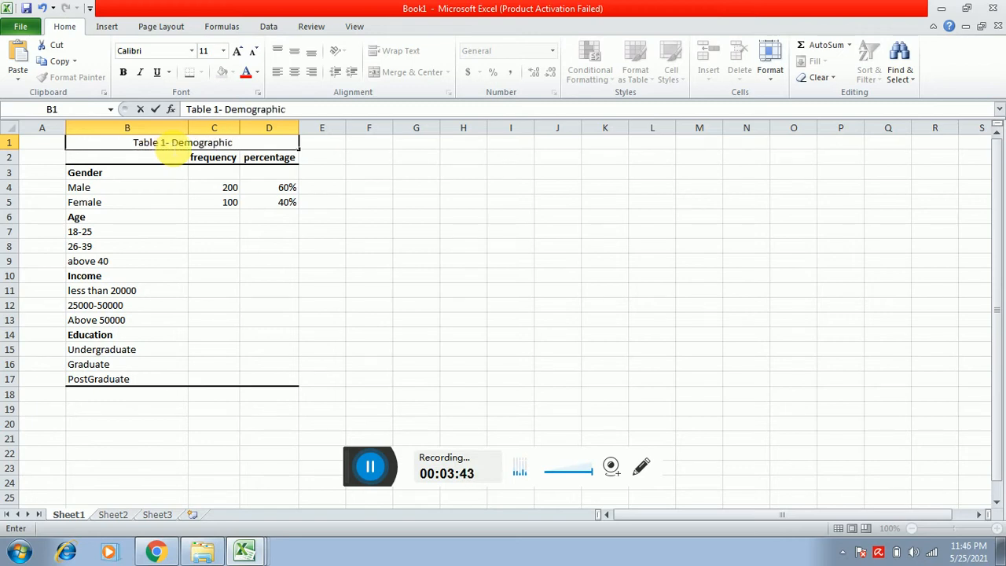
text( Profile)
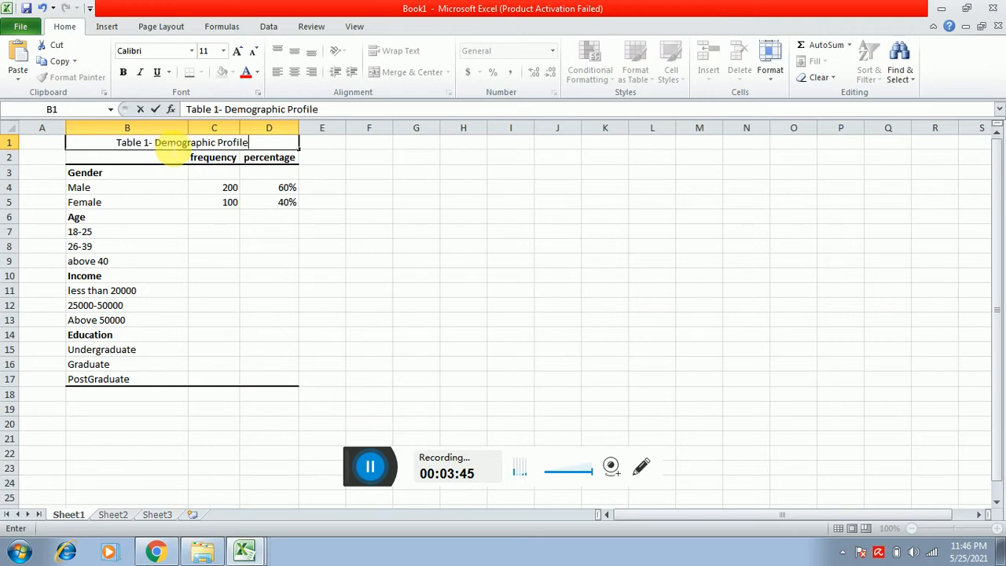
click(172, 148)
key(ctrl+b)
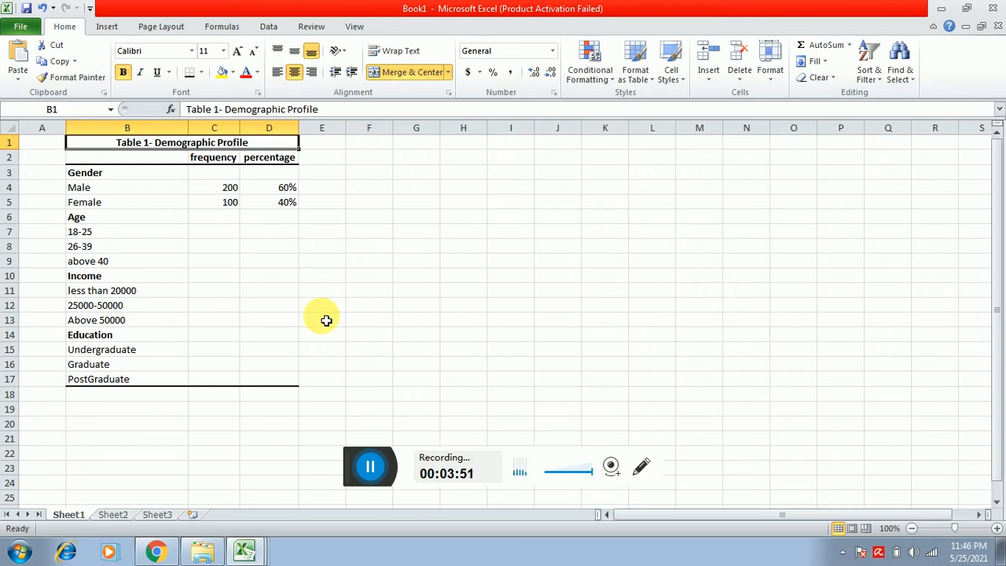
click(312, 262)
Step: Copy the whole demographic table with its title, cells B1:D17
click(177, 150)
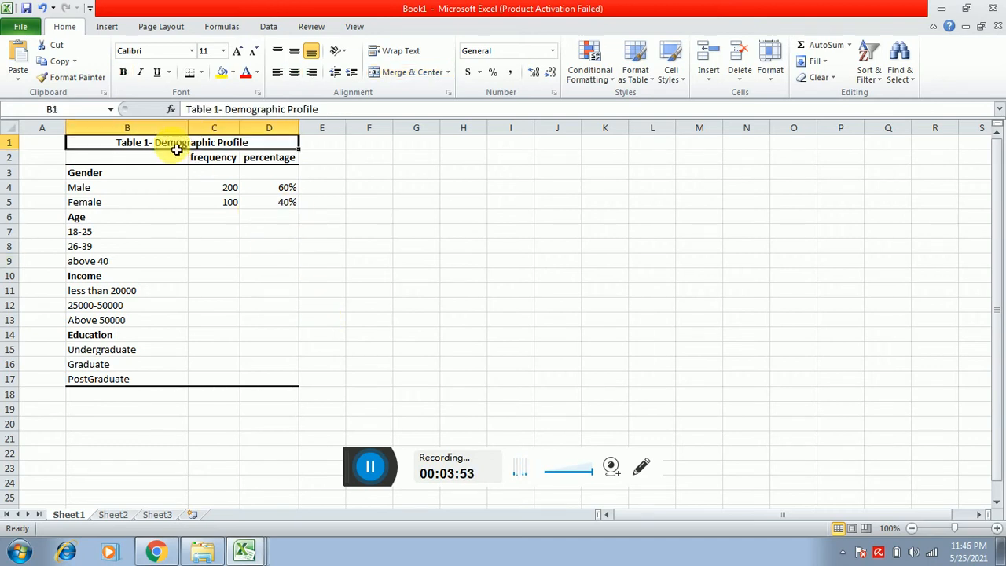
key(shift+Down)
key(shift+Down)
key(shift+Down)
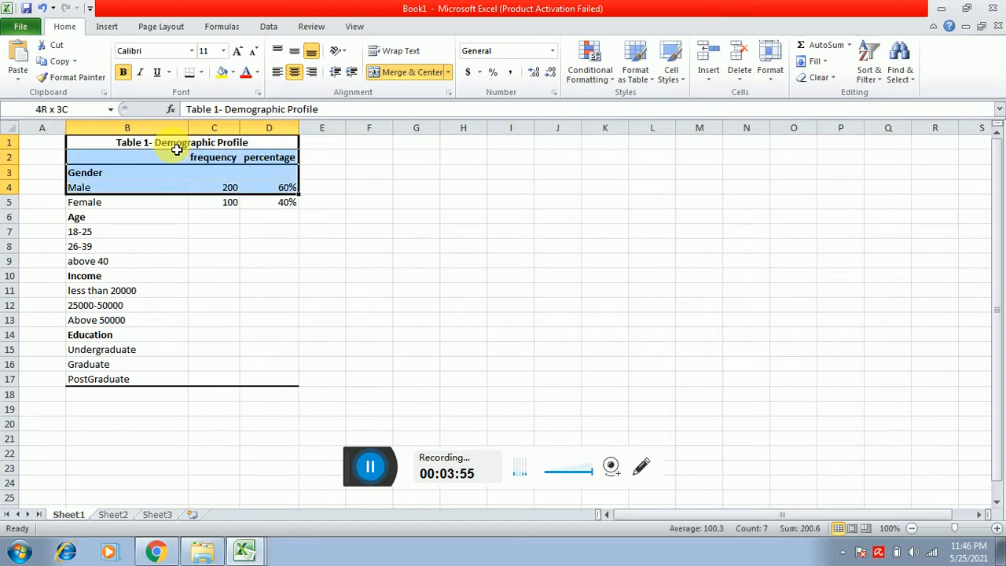
click(177, 150)
key(shift+Down)
key(shift+Down)
key(shift+Down)
key(shift+Down)
key(shift+Down)
key(shift+Down)
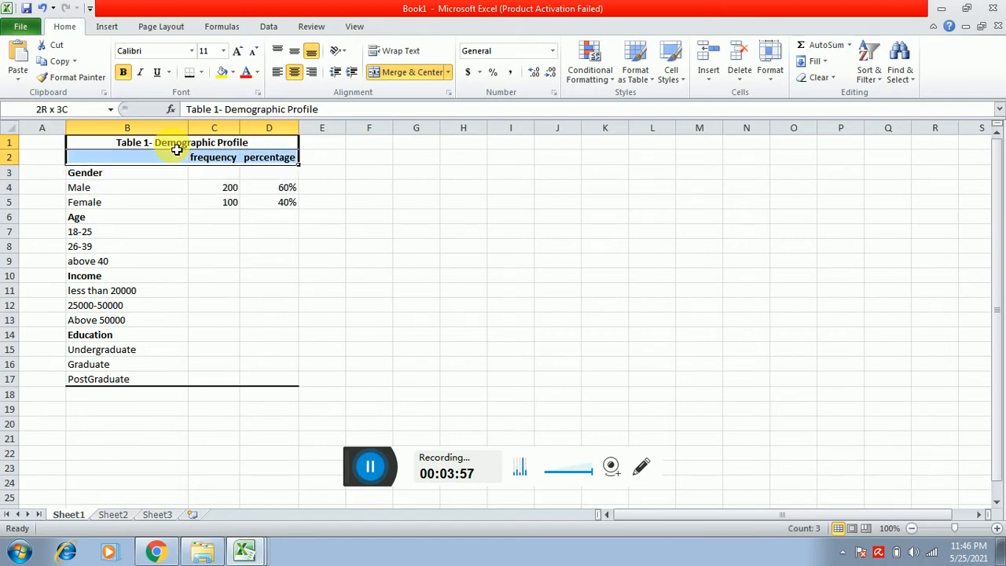
key(shift+Down)
key(shift+Down)
key(shift+Down)
key(shift+Down)
key(shift+Down)
key(shift+Down)
key(shift+Down)
key(shift+Down)
key(shift+Down)
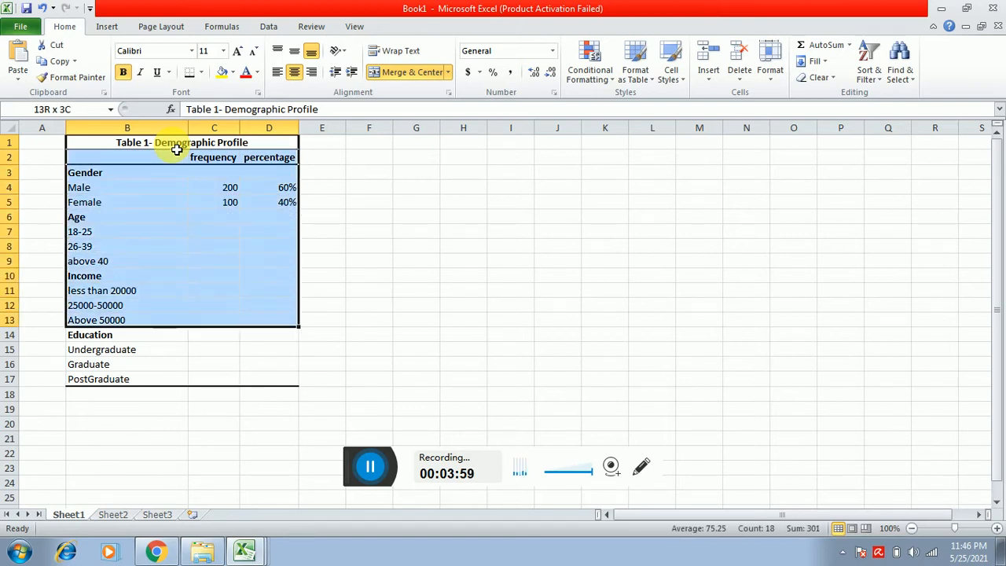
key(shift+Down)
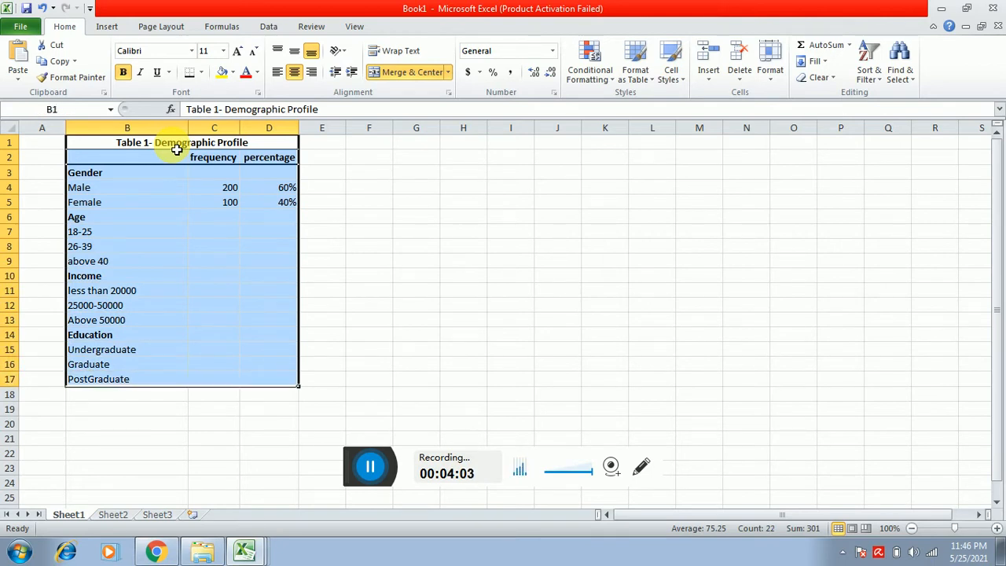
key(ctrl+c)
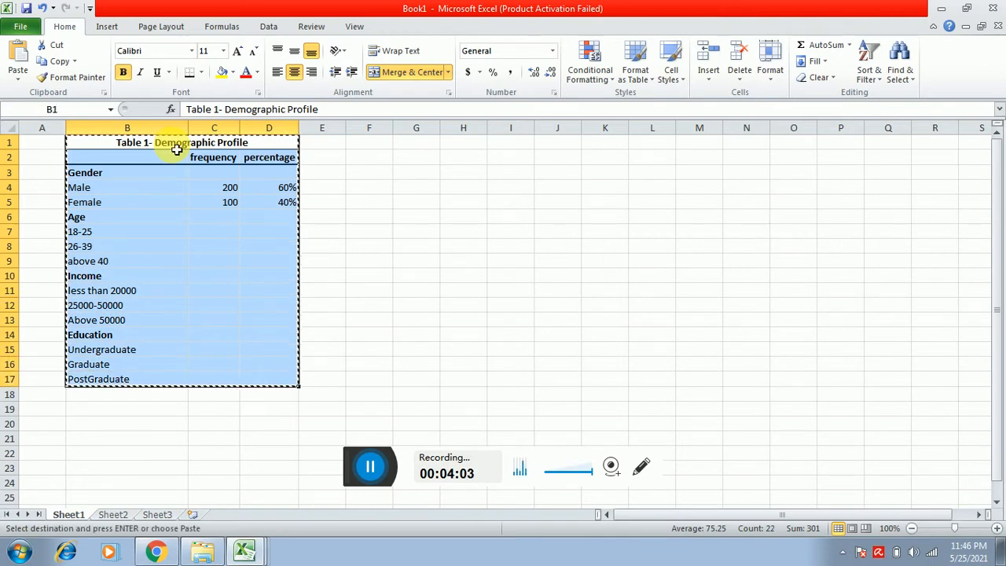
Step: Open Microsoft Word 2010, close the activation wizard and paste the copied table into the blank document
click(22, 550)
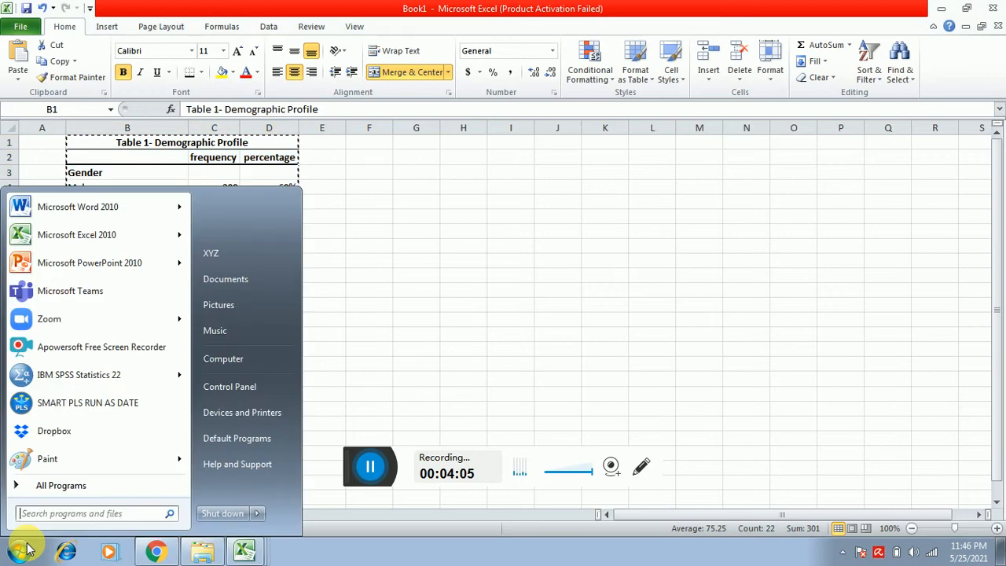
click(78, 209)
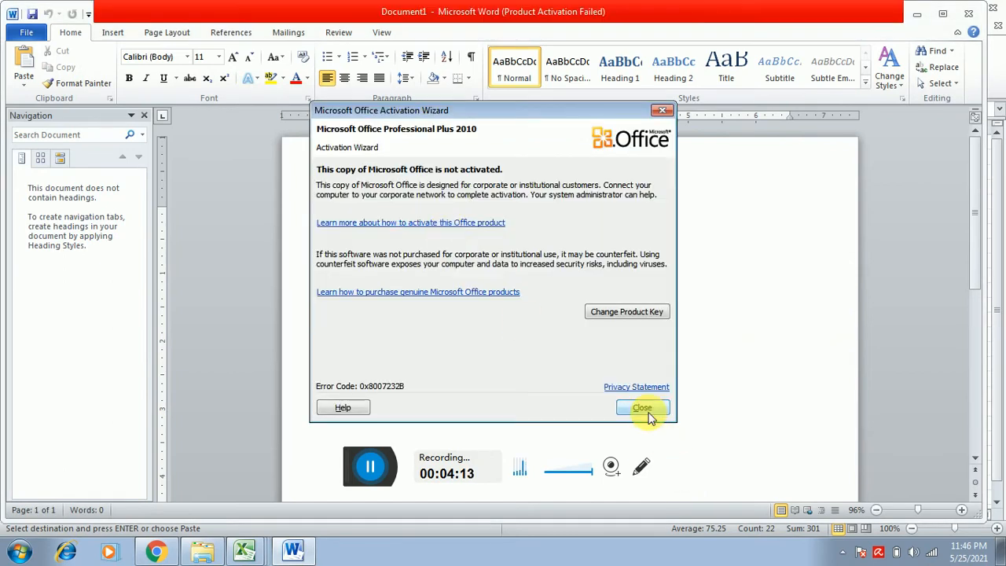
click(643, 408)
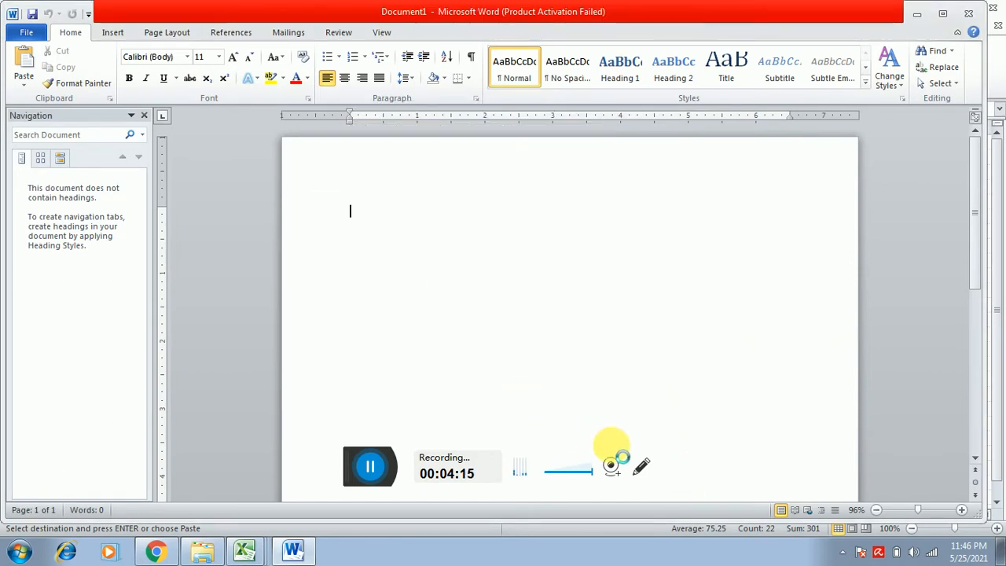
key(ctrl+v)
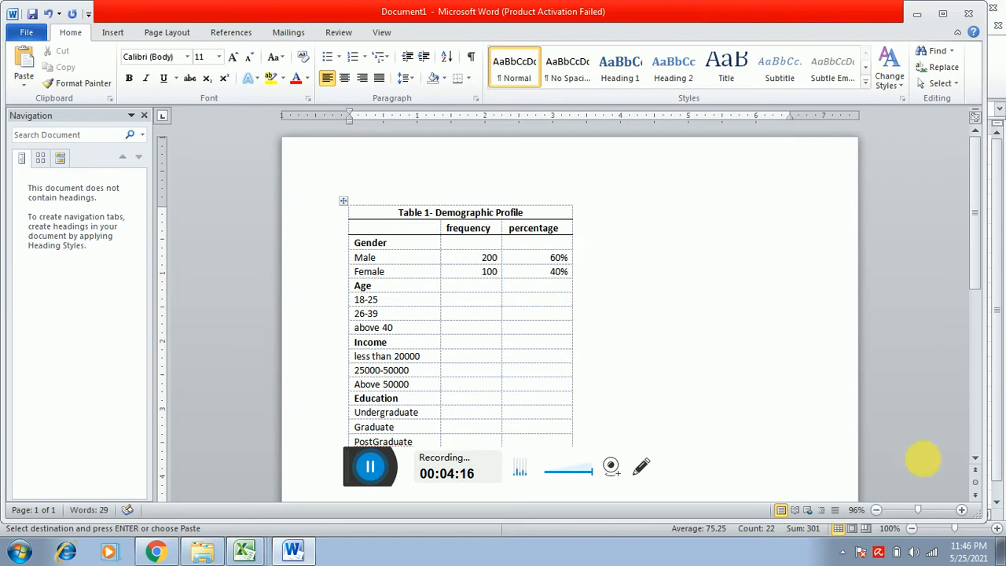
Step: Center the entire Demographic Profile table horizontally on the Word page
click(961, 510)
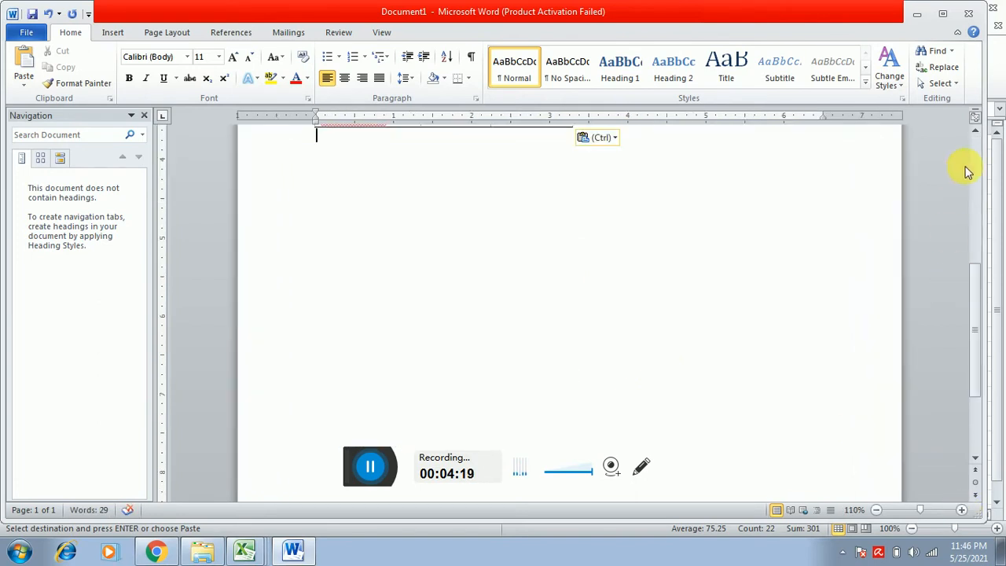
click(975, 132)
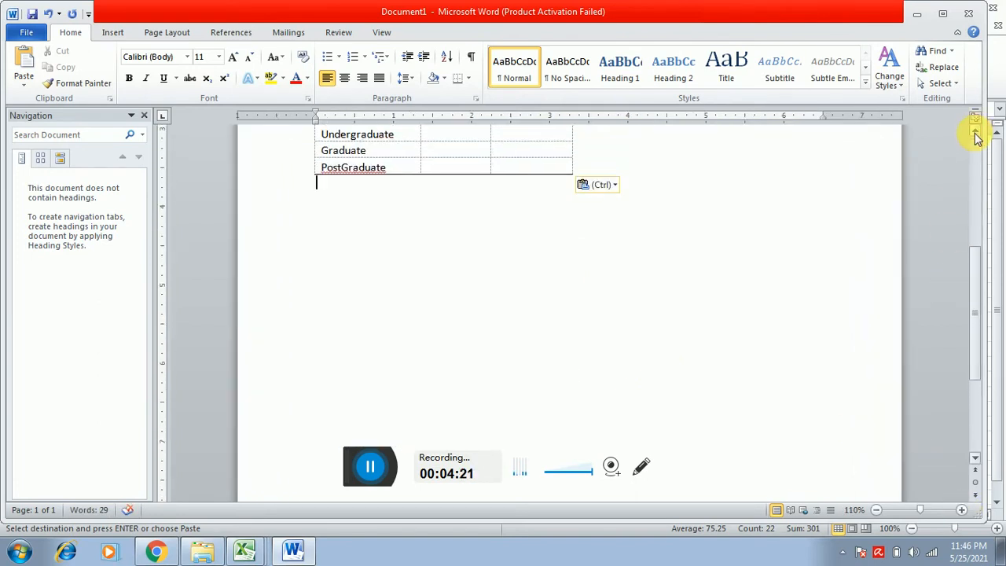
key(Up)
key(Up)
key(Up)
key(Up)
key(Up)
key(Up)
key(Up)
key(Up)
key(Up)
key(Up)
key(Up)
key(Up)
key(Up)
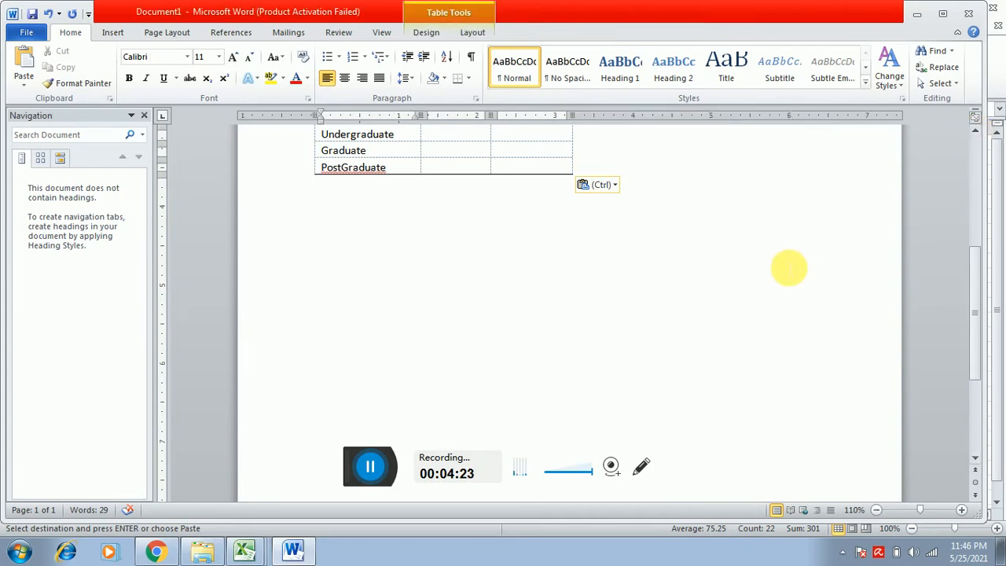
key(Up)
key(Up)
key(Up)
key(Up)
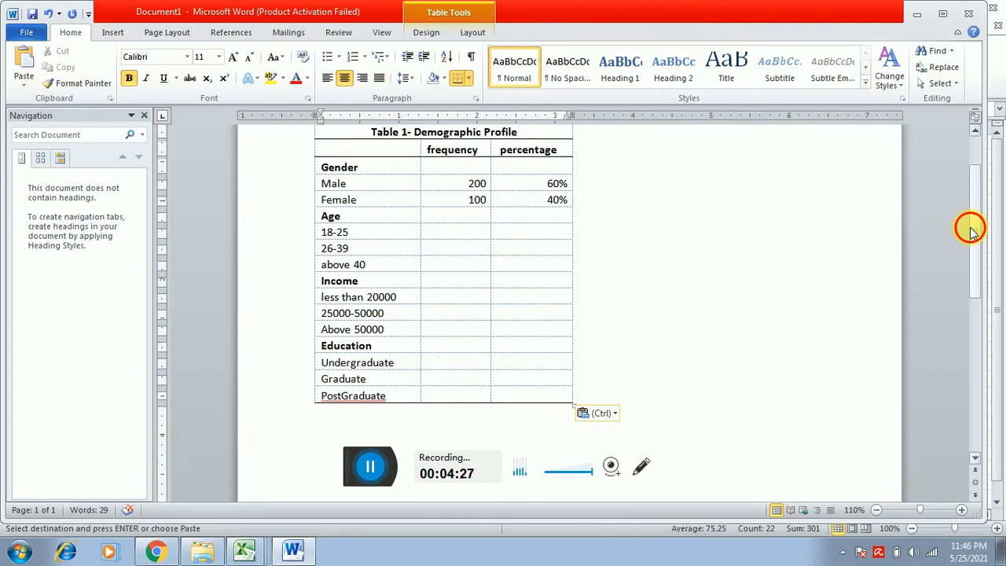
drag(970, 227, 977, 194)
click(309, 212)
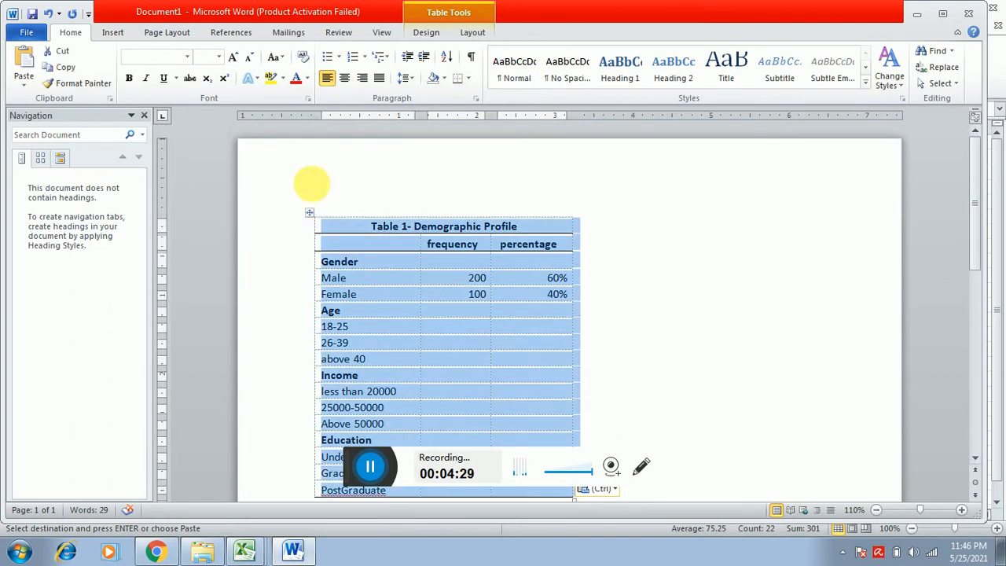
click(345, 78)
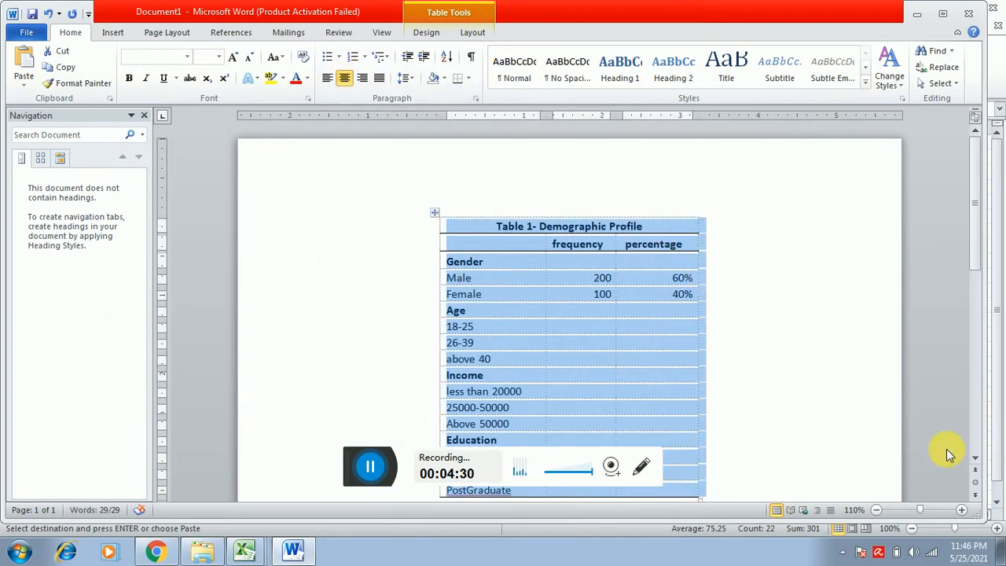
click(975, 459)
click(975, 458)
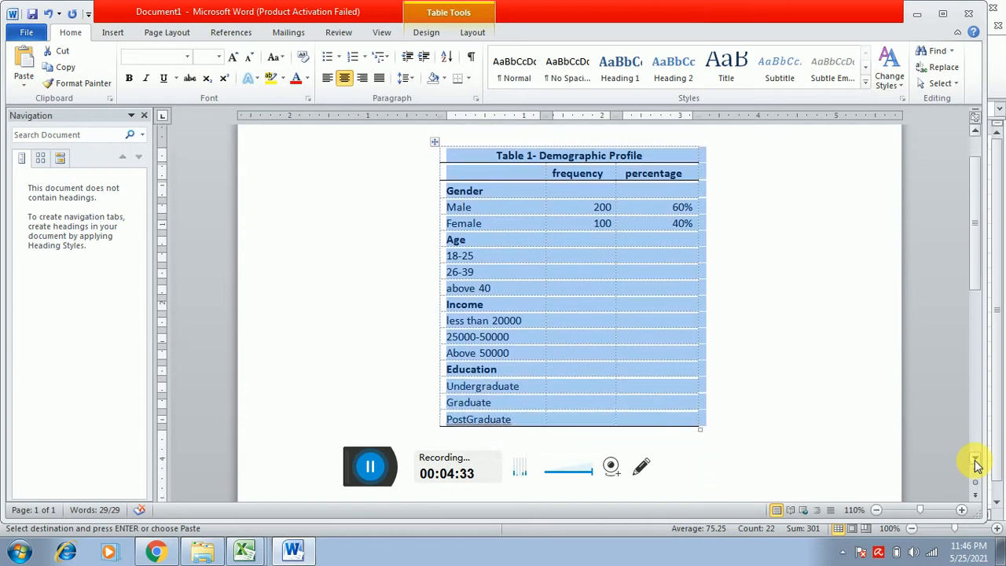
click(809, 444)
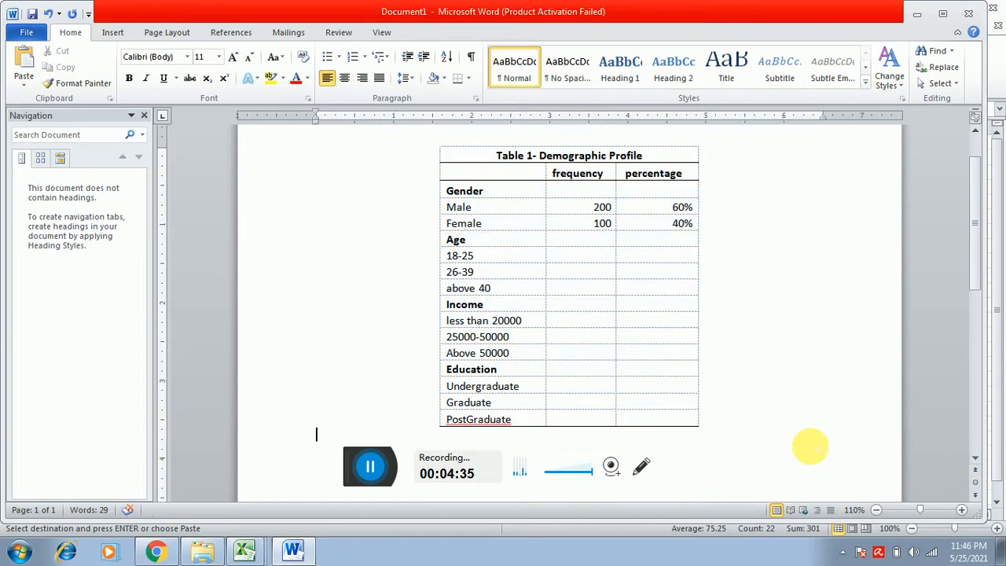
Step: Switch to Excel, show Sheet2 of Book1, and bring up the ALGO RESULTS workbook
key(alt+Tab)
click(112, 515)
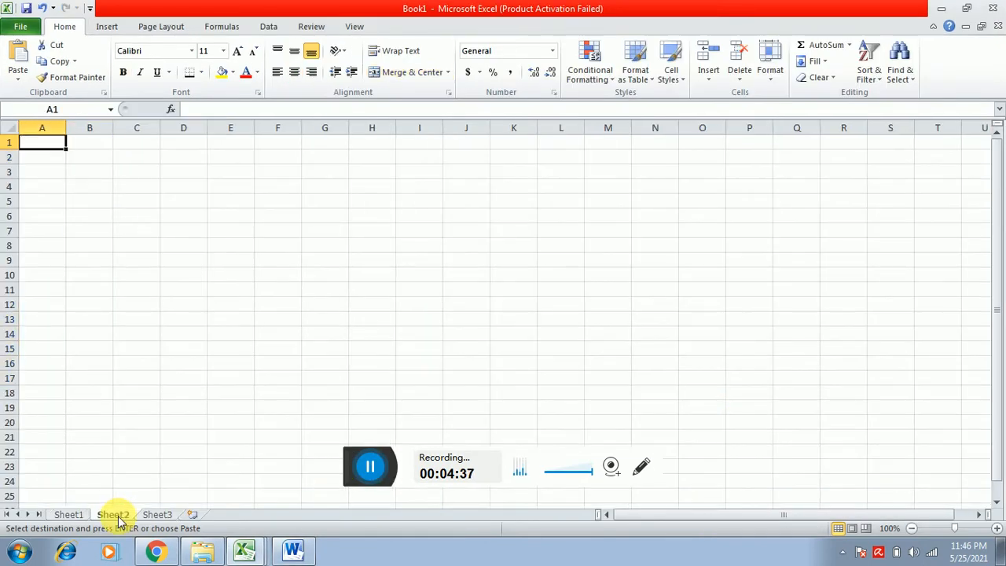
click(252, 550)
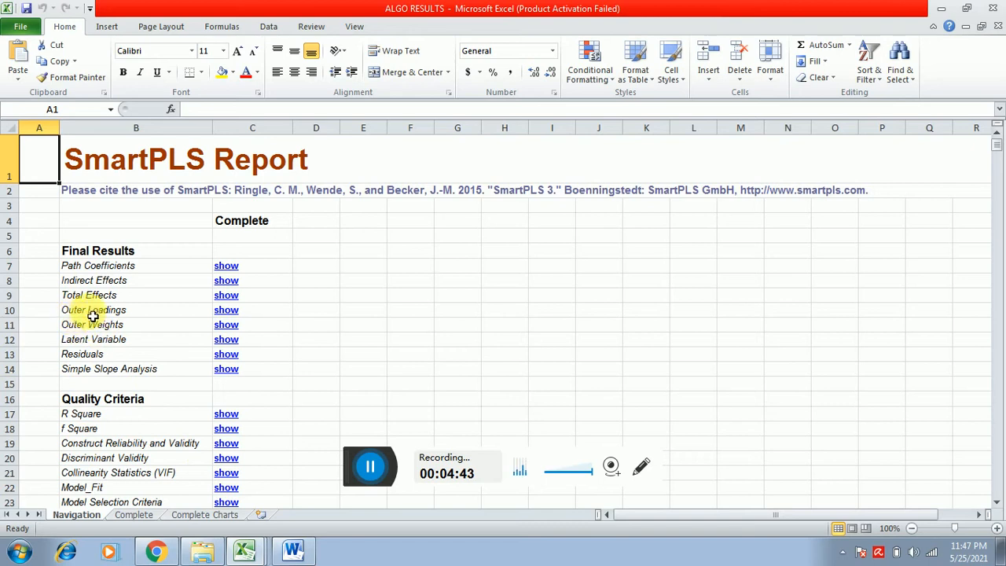
Step: Go to the Outer Loadings table of the SmartPLS report and select its header row's first cell, B68
click(225, 316)
key(Down)
key(Down)
key(Down)
key(Down)
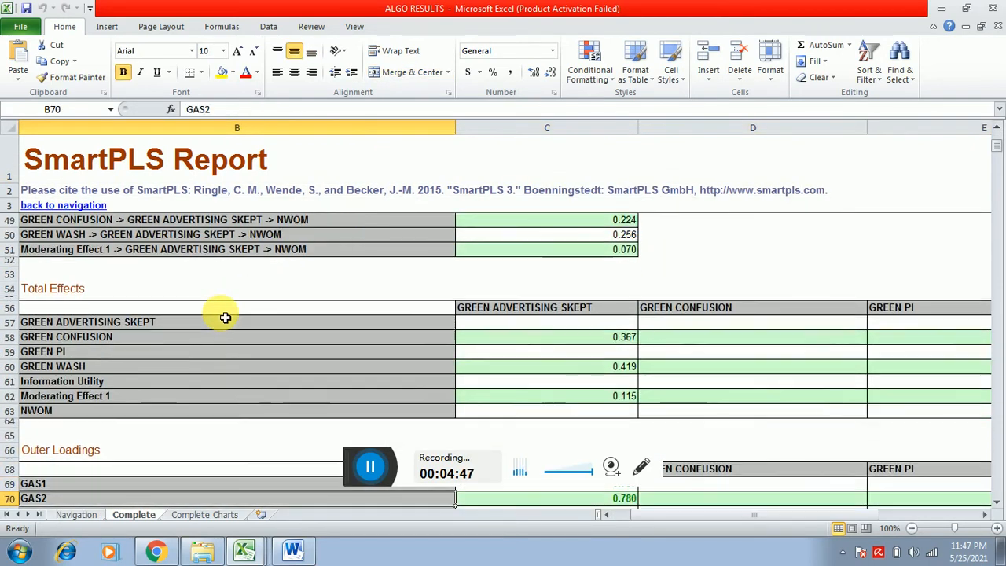
key(Up)
key(Up)
Step: Copy the outer loadings range B68:G83, through the Information Utility column, and switch back to Sheet2 of Book1
key(Right)
key(shift+Right)
key(shift+Right)
key(shift+Right)
key(shift+Right)
key(shift+Right)
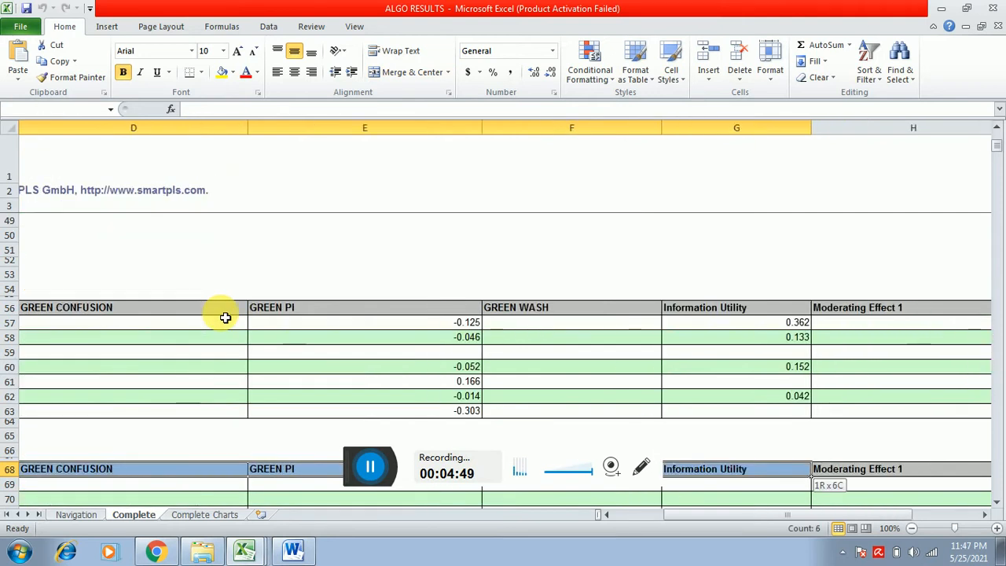
key(shift+Right)
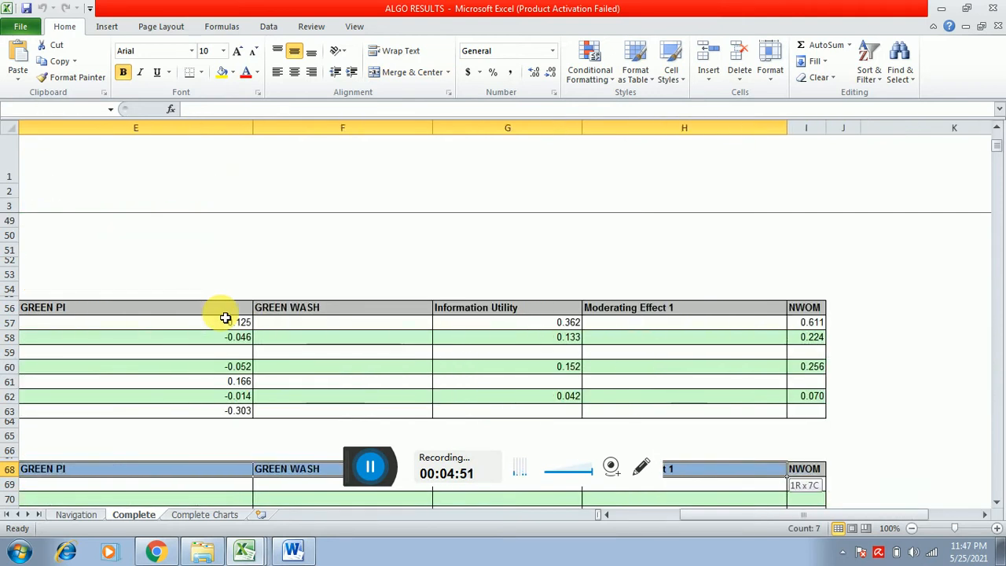
key(shift+Left)
key(shift+Down)
key(shift+Down)
key(shift+Down)
key(shift+Down)
key(shift+Down)
key(shift+Down)
key(shift+Down)
key(shift+Down)
key(shift+Down)
key(shift+Down)
key(shift+Down)
key(shift+Down)
key(shift+Down)
key(shift+Down)
key(shift+Down)
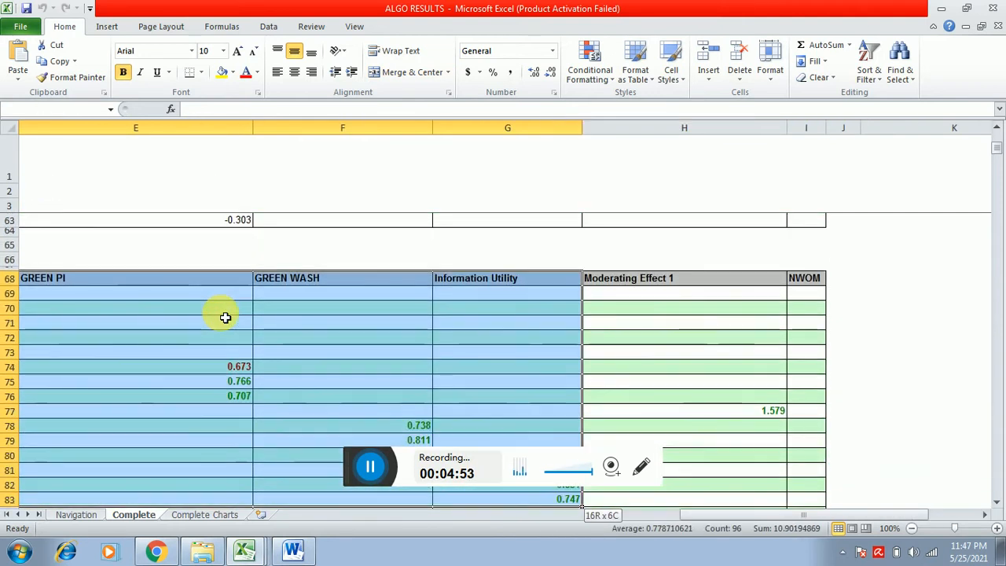
scroll(225, 317, down, 2)
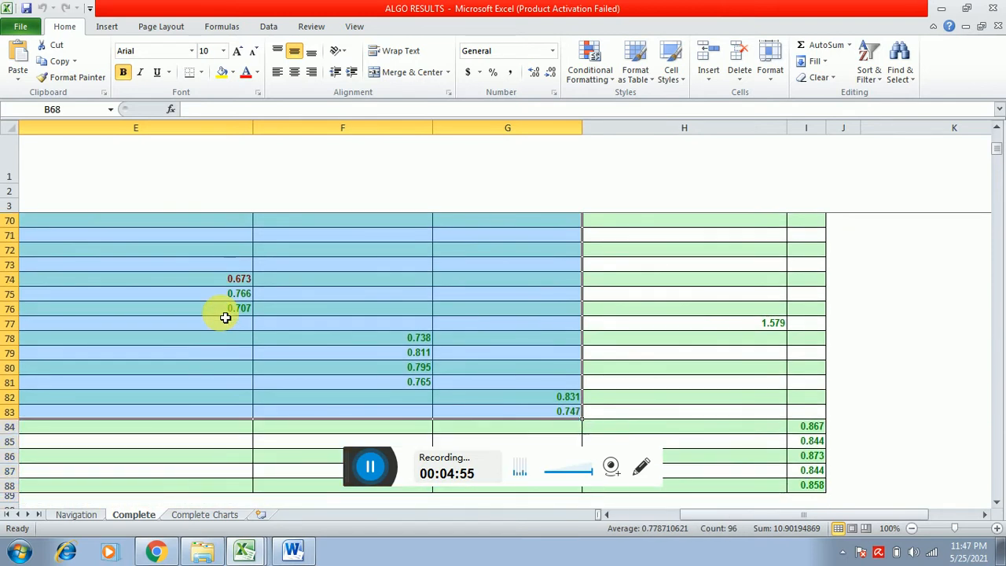
key(ctrl+c)
key(alt+Tab)
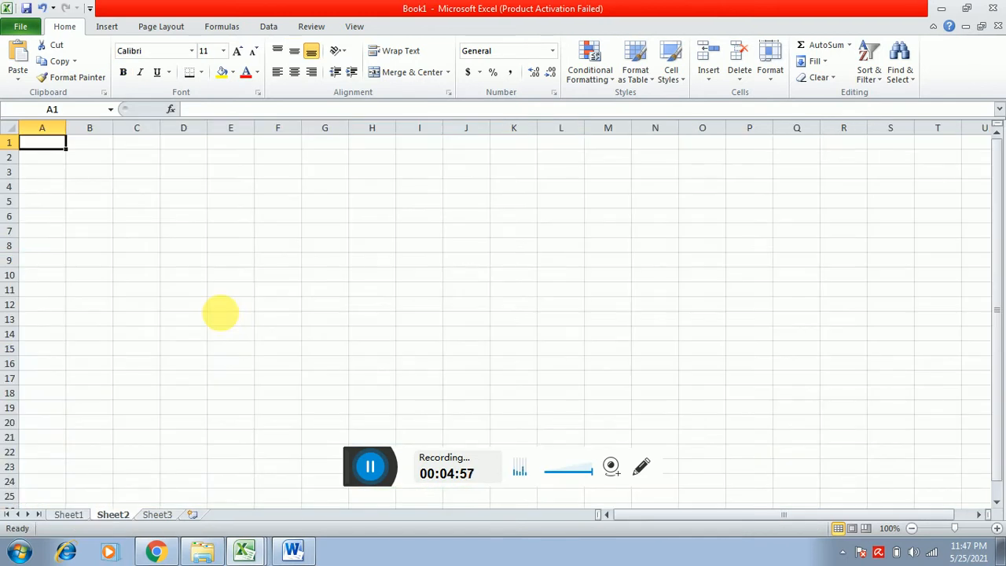
Step: Paste the outer loadings table into Sheet2 starting at A1 and fit the Information Utility column to its header
key(ctrl+v)
click(357, 333)
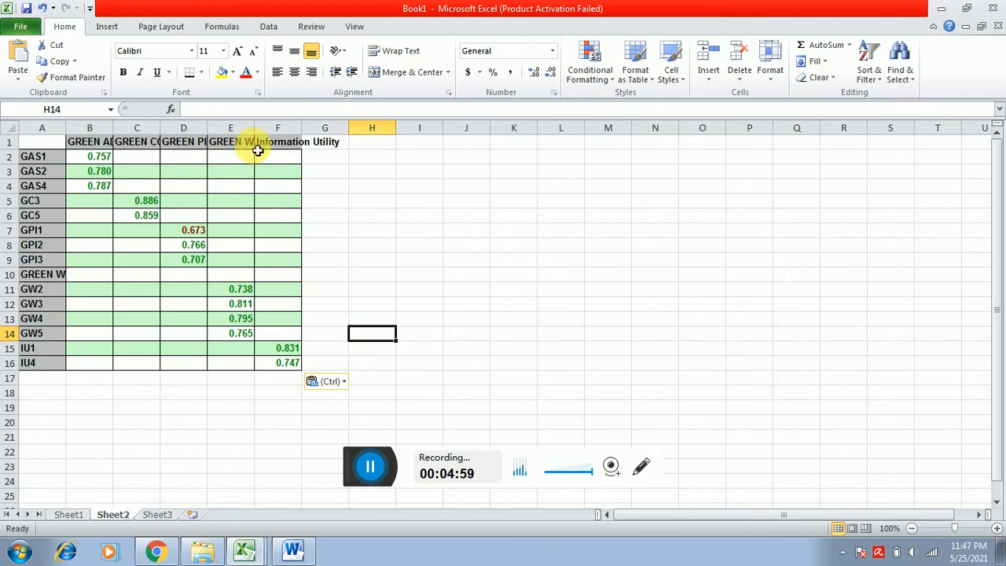
drag(302, 129, 309, 131)
double_click(309, 131)
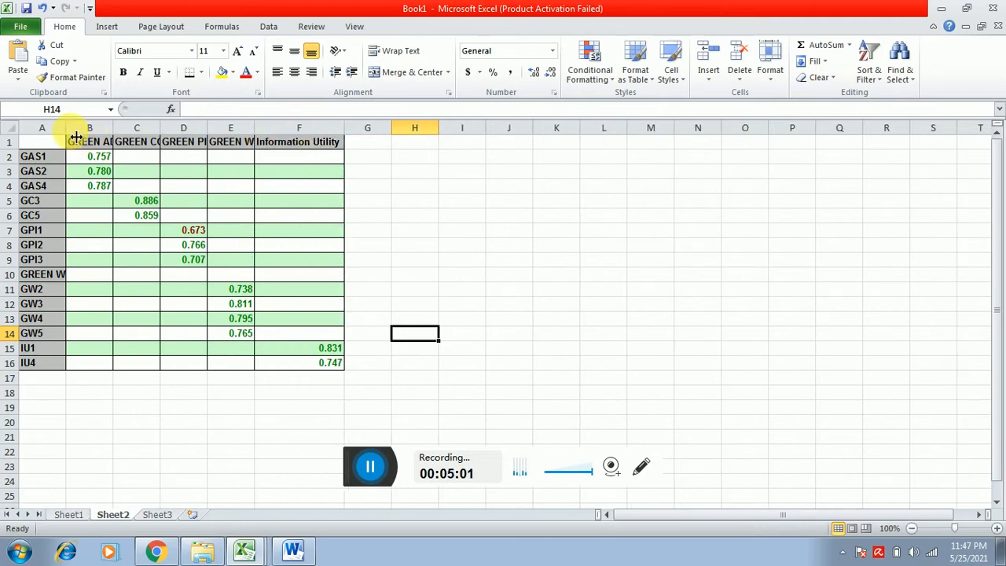
Step: Fit the widths of column A and the GREEN ADVERTISING SKEPT column to their contents
double_click(66, 129)
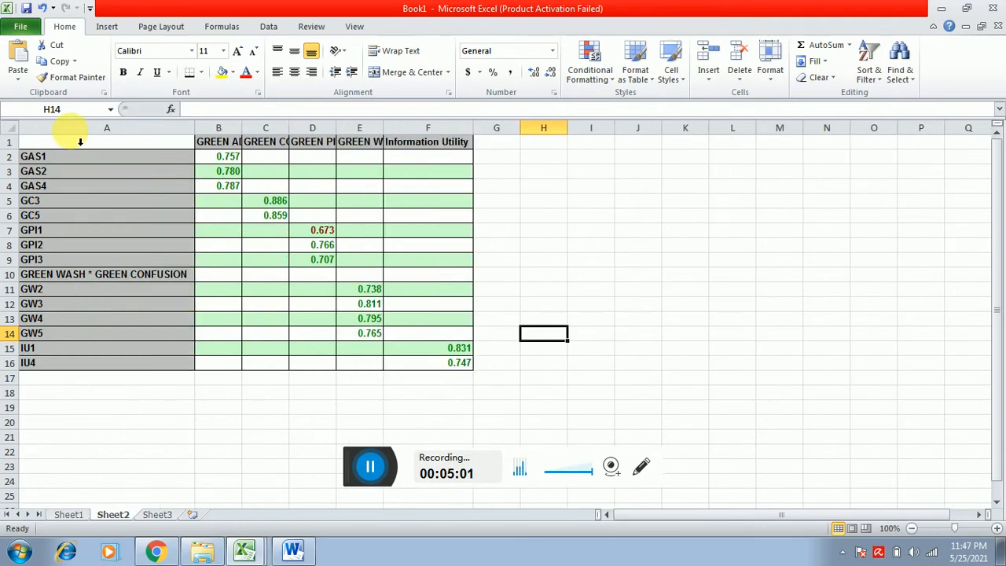
double_click(237, 125)
key(Up)
key(Up)
key(Up)
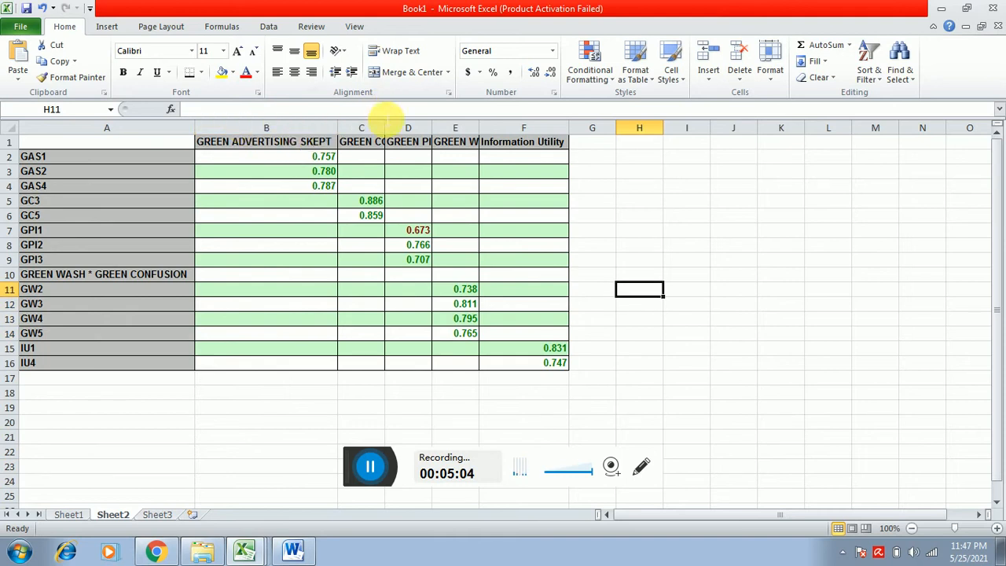
Step: Widen column A to make room for full questionnaire statements and select the GAS1 cell, A2
click(316, 206)
key(Up)
key(Up)
key(Up)
key(Up)
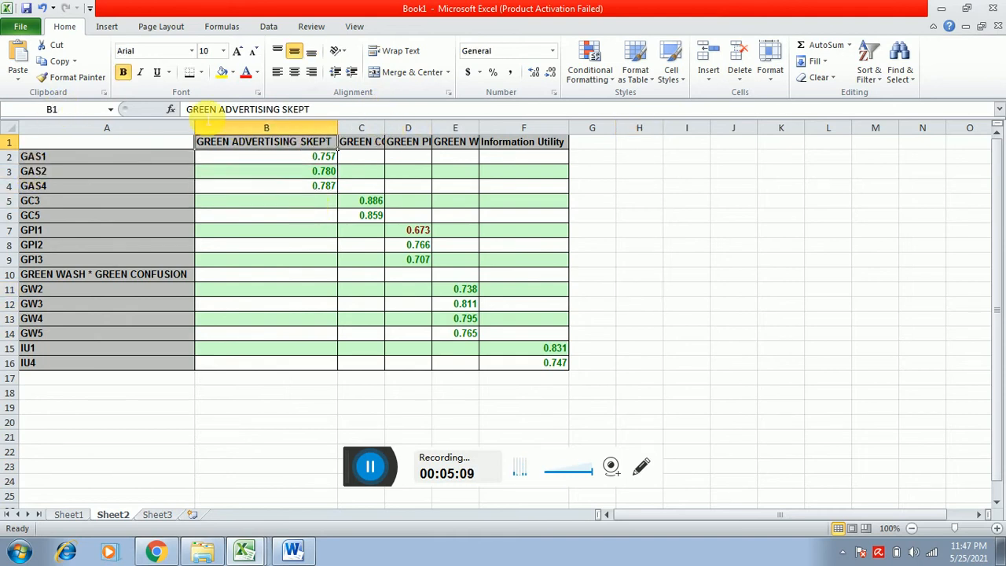
drag(200, 131, 505, 130)
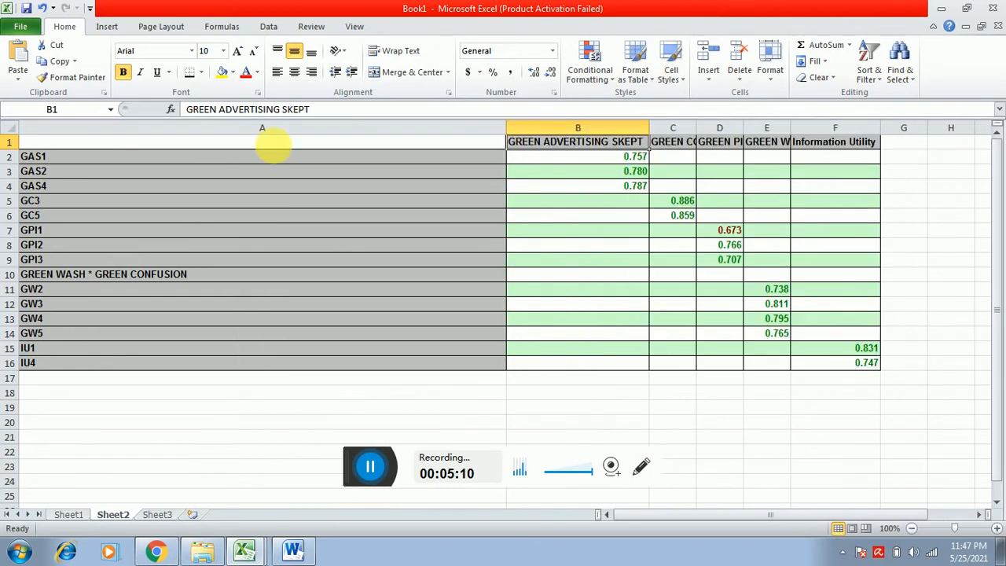
click(151, 159)
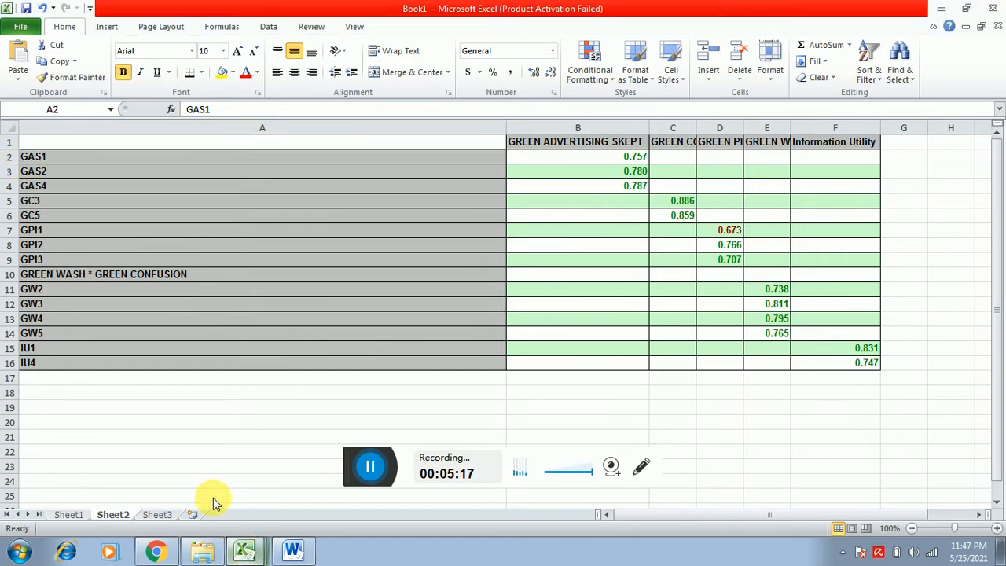
Step: Switch to the final questionnaire workbook, show Sheet1, and select the first Green Advertising Skepticism statement in A26
key(alt+Tab)
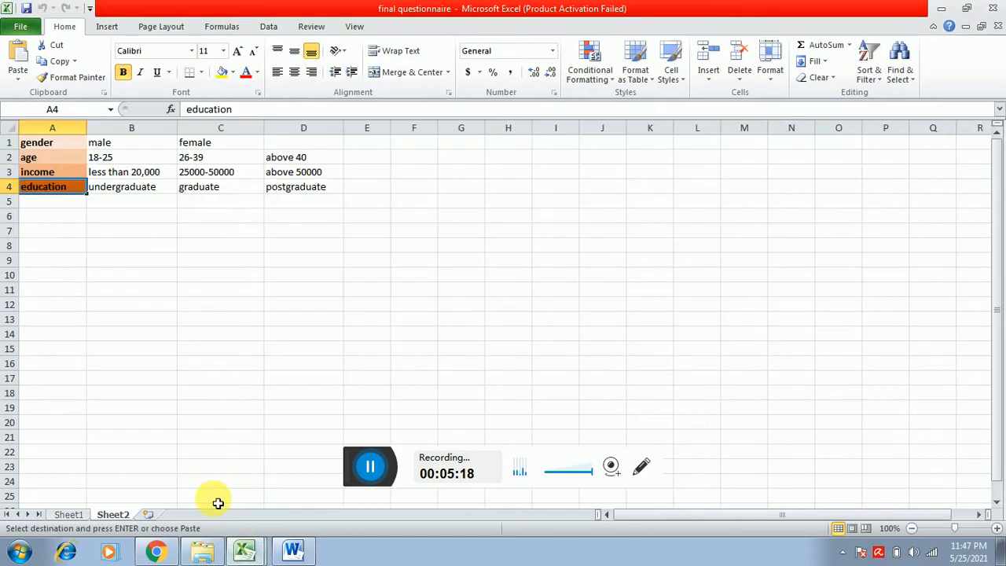
click(69, 516)
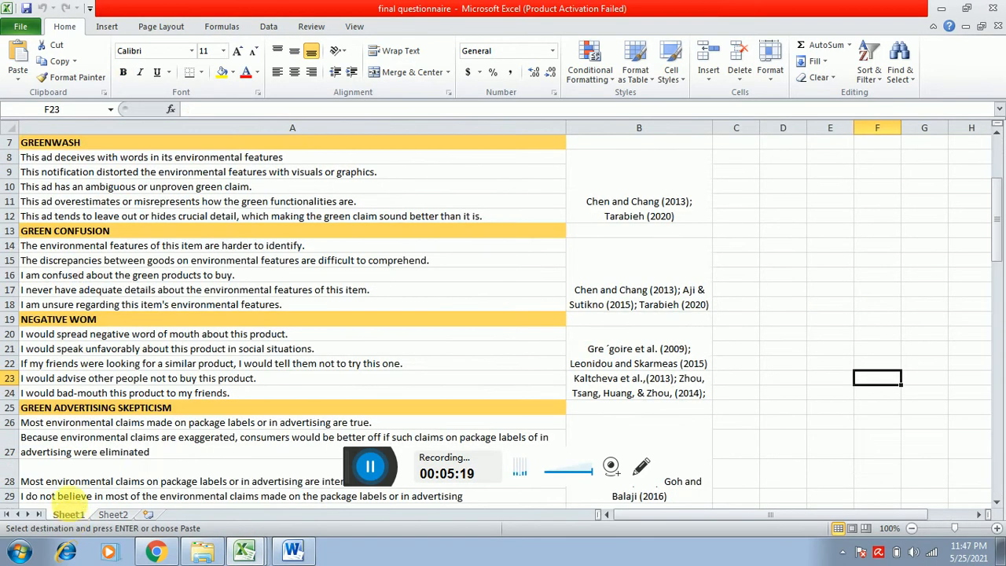
click(71, 296)
key(Down)
key(Down)
key(Down)
key(Down)
key(Down)
key(Down)
key(Down)
key(Down)
key(Down)
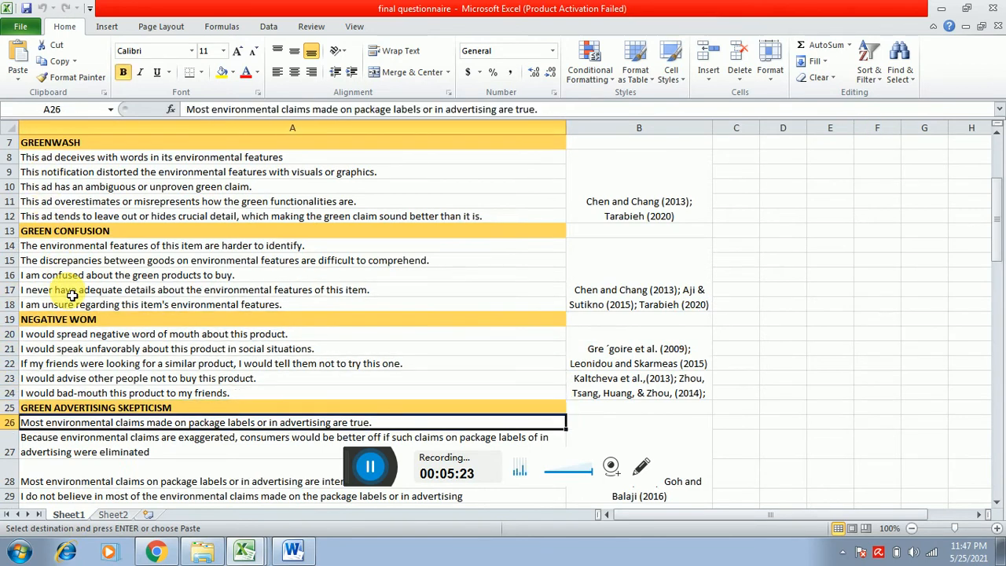
Step: Copy the whole statement text from A26 and paste it over GAS1 in cell A2 of Book1's Sheet2
double_click(389, 425)
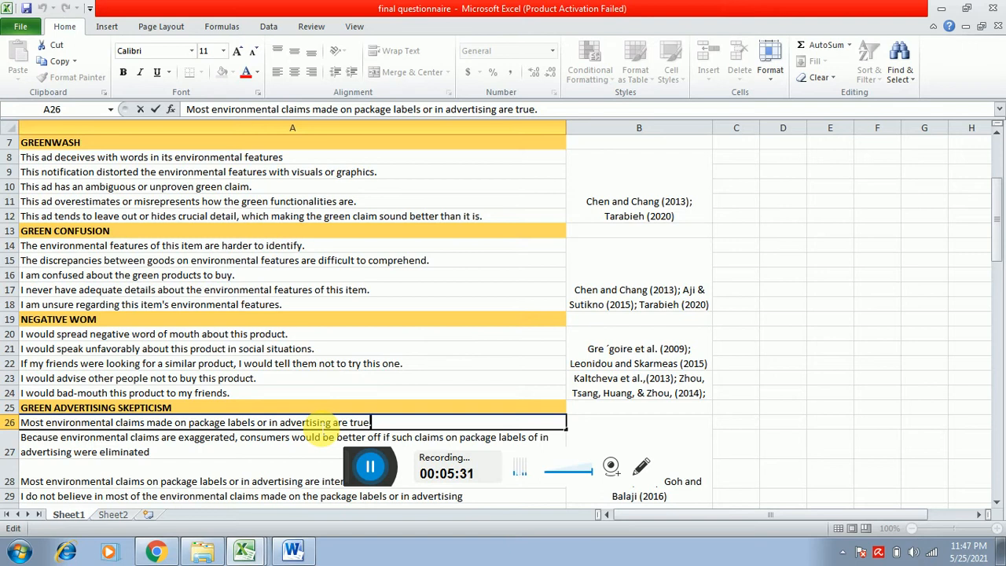
key(shift+Left)
key(shift+Left)
key(shift+Left)
key(shift+Left)
key(shift+Left)
key(shift+Left)
key(shift+Left)
key(shift+Left)
key(shift+Left)
key(shift+Left)
key(shift+Left)
key(shift+Left)
key(shift+Left)
key(shift+Left)
key(shift+Left)
key(shift+Left)
key(shift+Left)
key(shift+Left)
key(shift+Left)
key(shift+Left)
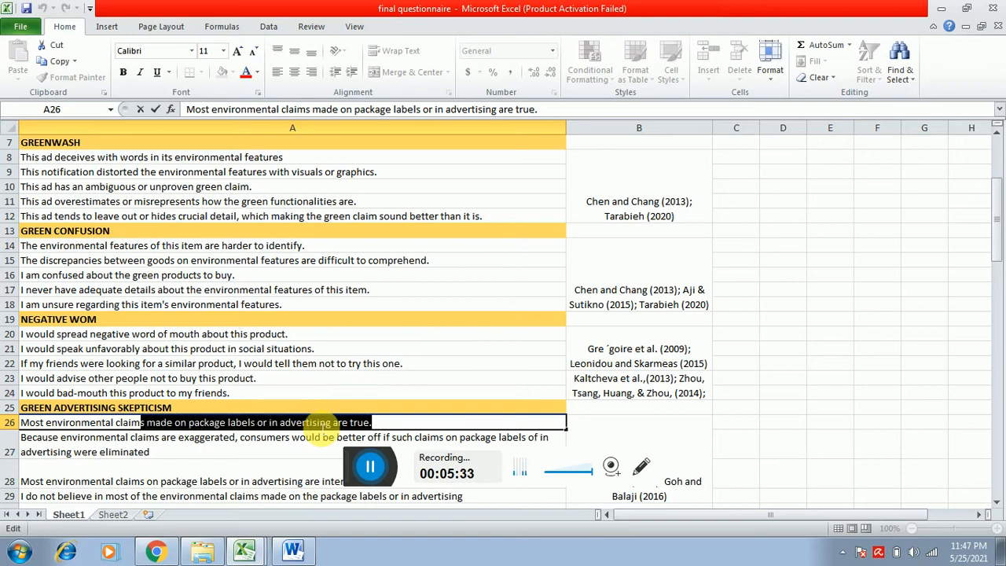
key(shift+Left)
key(shift+Left)
key(shift+Left)
key(shift+Left)
key(shift+Left)
key(shift+Left)
key(shift+Left)
key(shift+Left)
key(shift+Left)
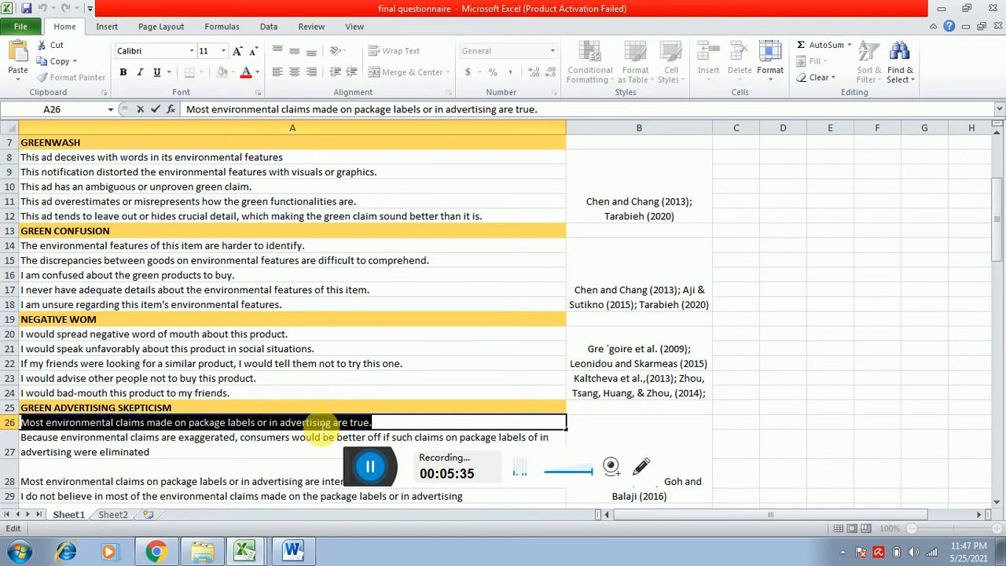
key(alt+Tab)
key(ctrl+v)
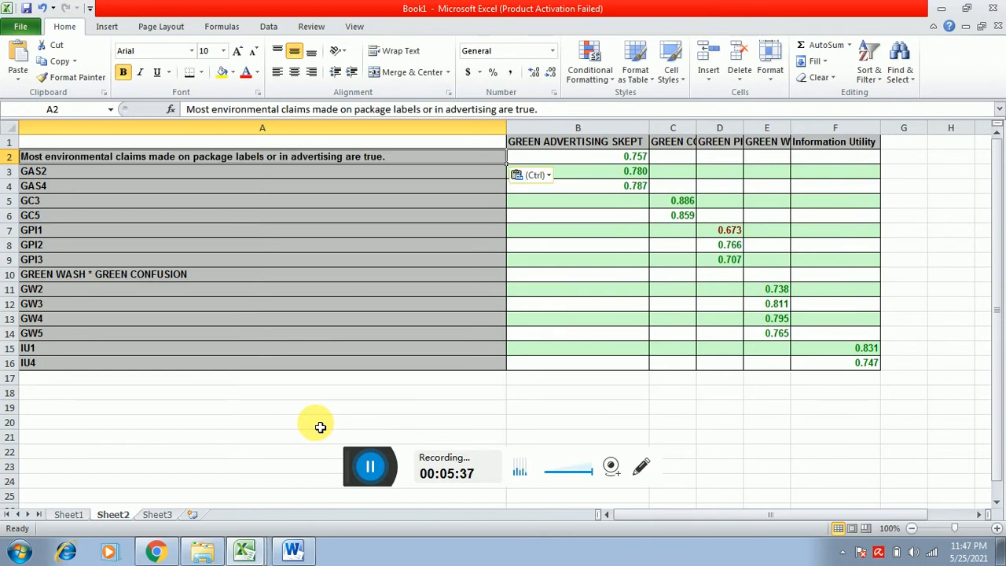
key(Return)
Step: Copy the "Because environmental claims are exaggerated" statement from questionnaire cell A27 and paste it over GAS2 in A3 of Book1
key(alt+Tab)
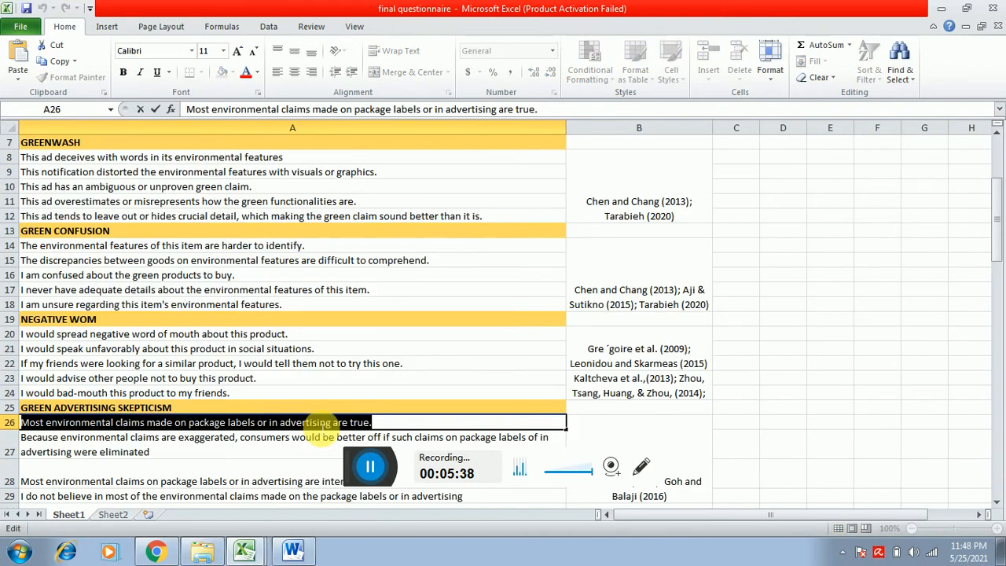
click(214, 440)
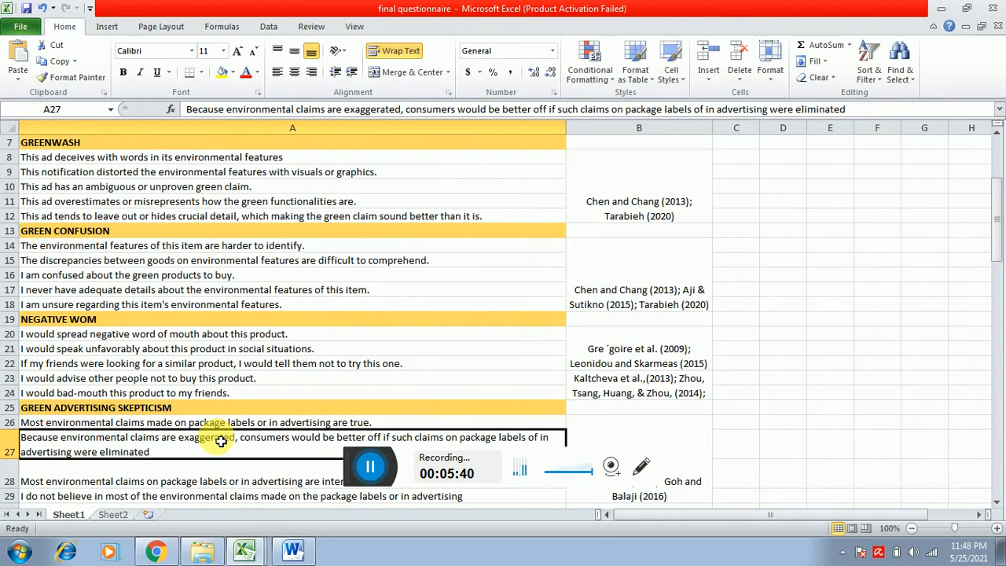
double_click(158, 454)
key(shift+Up)
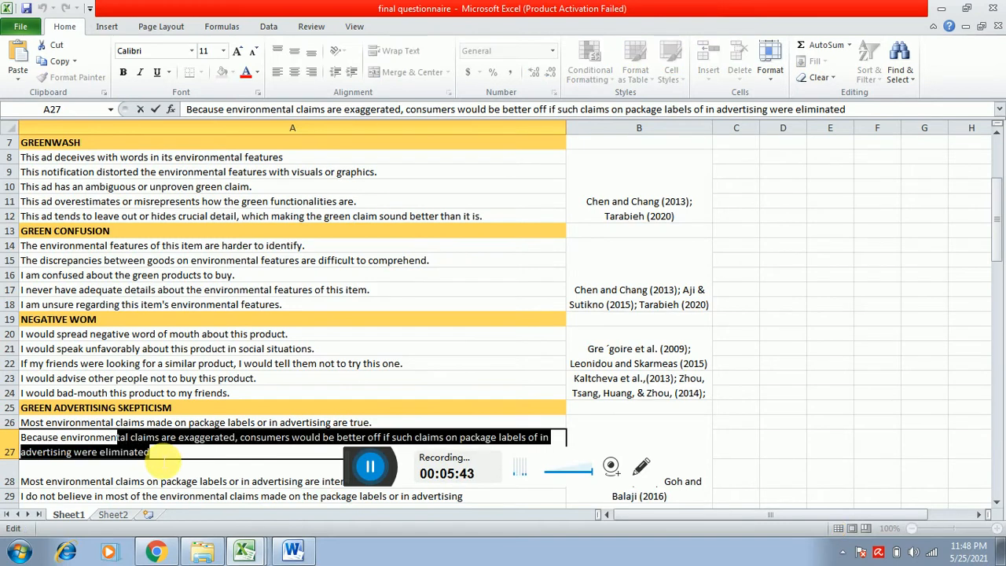
key(shift+Left)
key(shift+Left)
key(shift+Left)
key(shift+Left)
key(shift+Left)
key(shift+Left)
key(shift+Left)
key(shift+Left)
key(shift+Left)
key(shift+Left)
key(shift+Left)
key(shift+Left)
key(shift+Left)
key(shift+Left)
key(shift+Left)
key(alt+Tab)
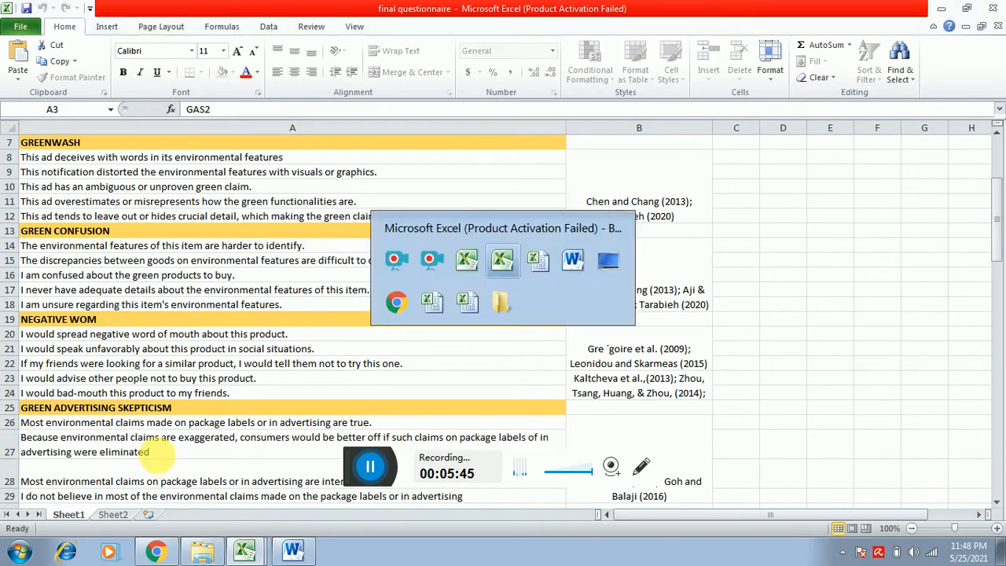
key(ctrl+v)
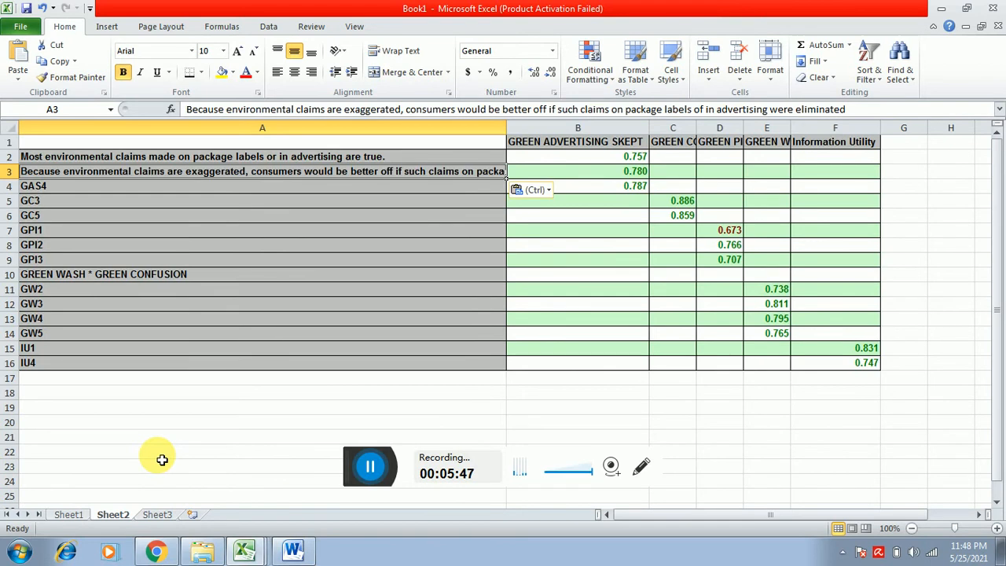
Step: Fit column A to its longest statement and insert an empty row above GAS4
double_click(507, 128)
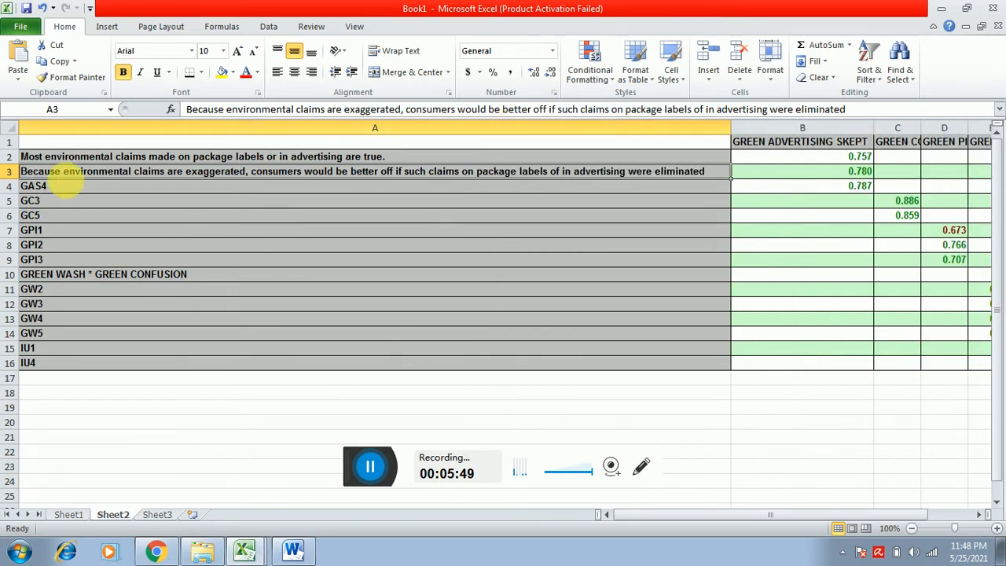
click(66, 187)
click(10, 186)
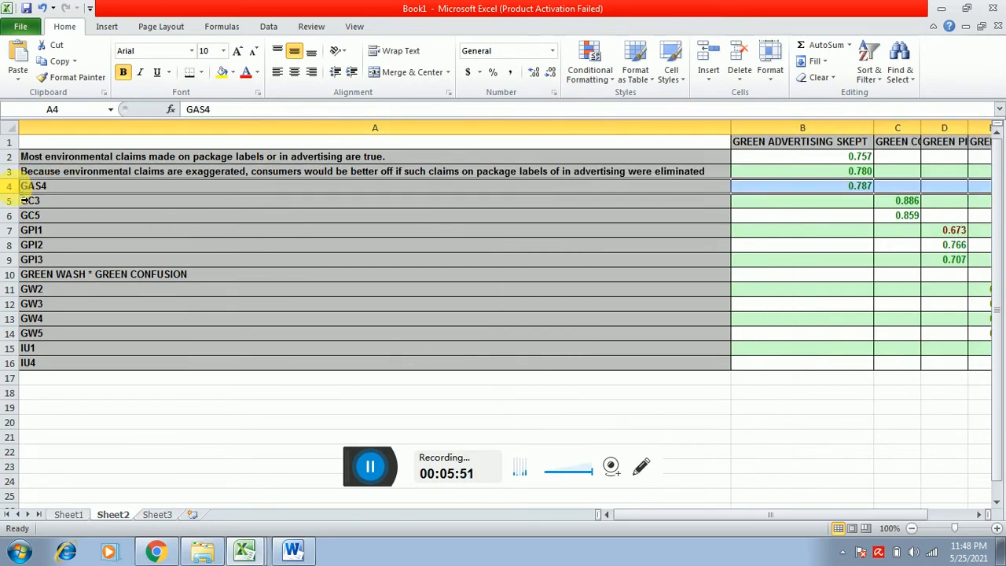
right_click(10, 185)
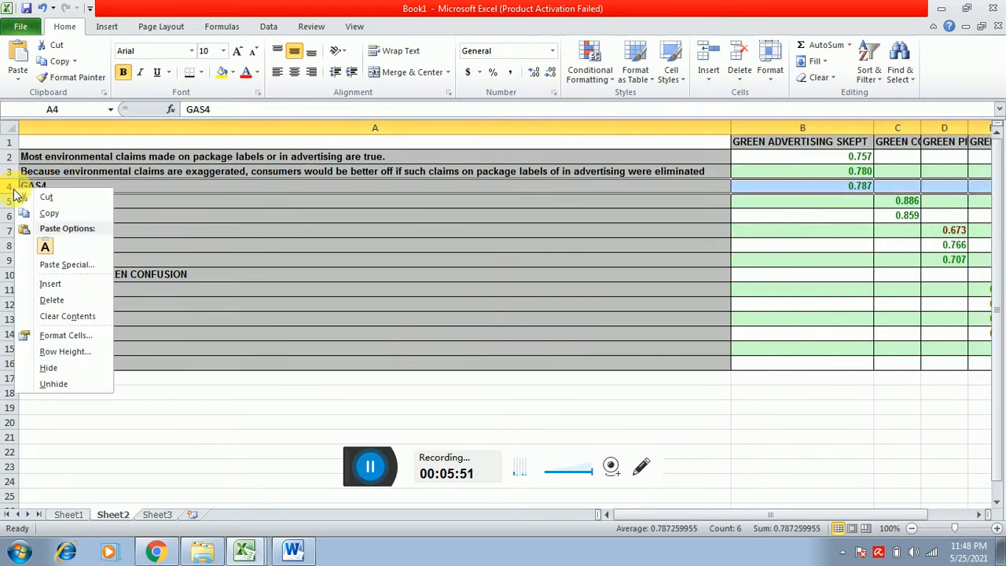
click(50, 285)
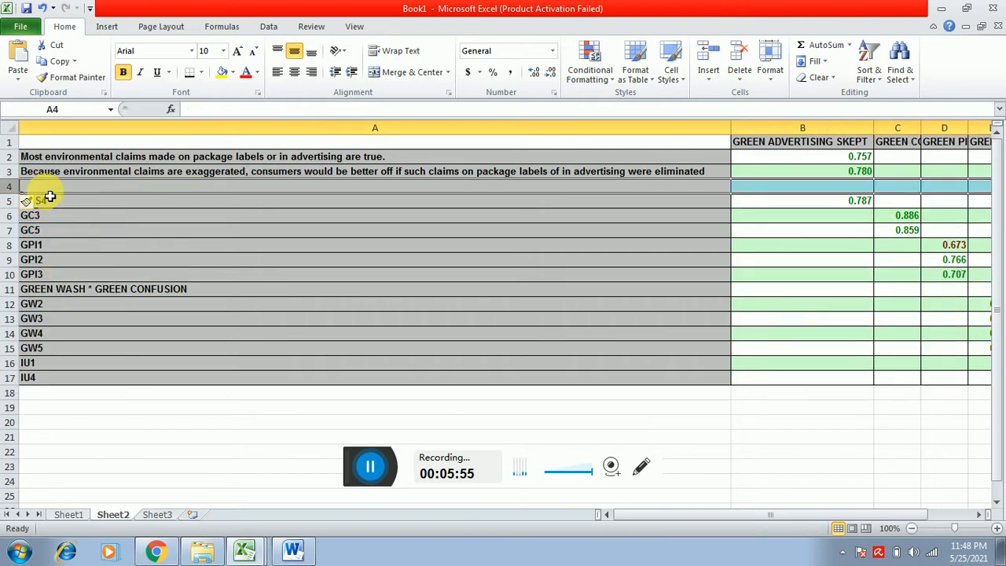
Step: Copy the third Green Advertising Skepticism statement from questionnaire cell A28 and paste it into the empty cell A4 of Book1
key(alt+Tab)
click(153, 485)
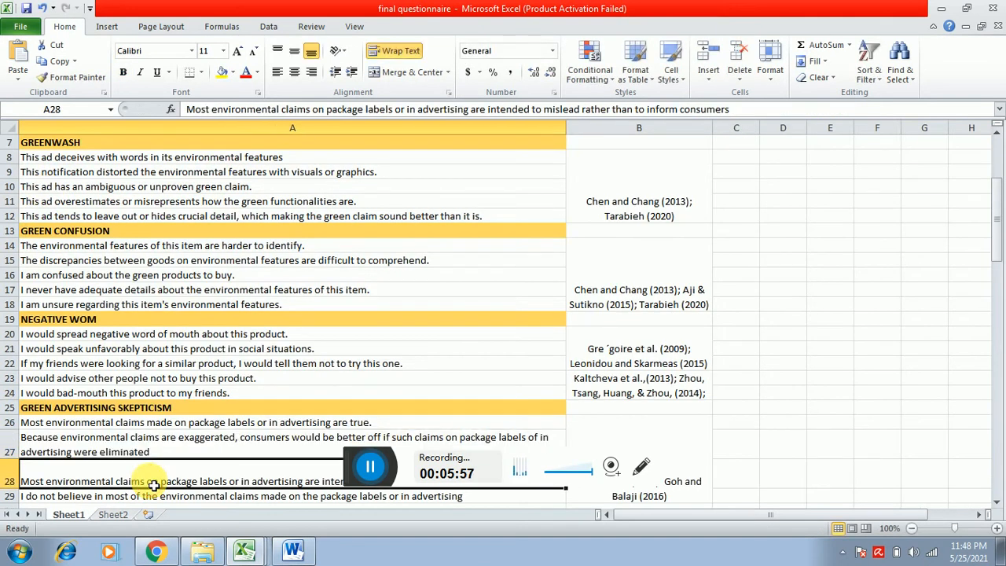
double_click(48, 481)
triple_click(50, 481)
key(ctrl+c)
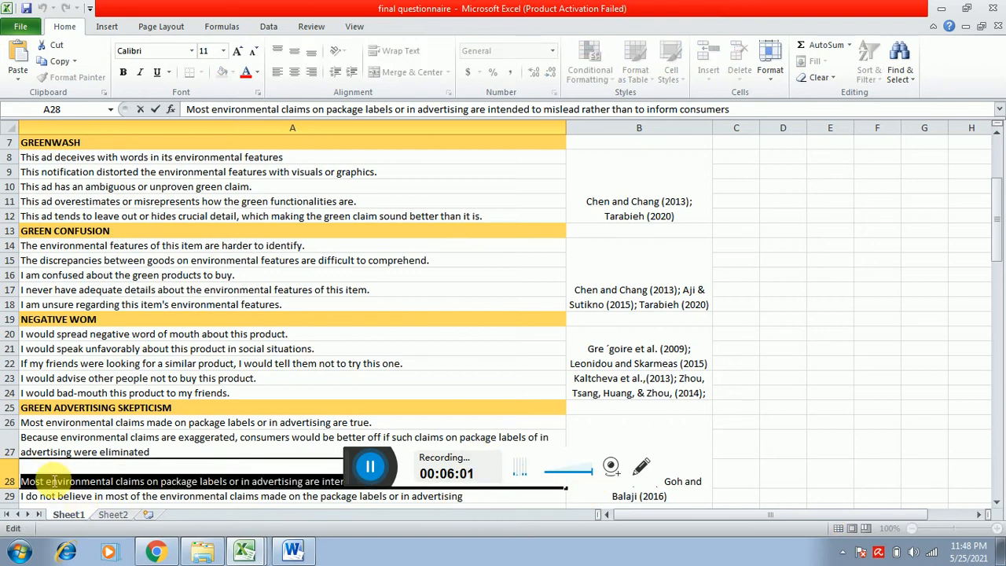
key(alt+Tab)
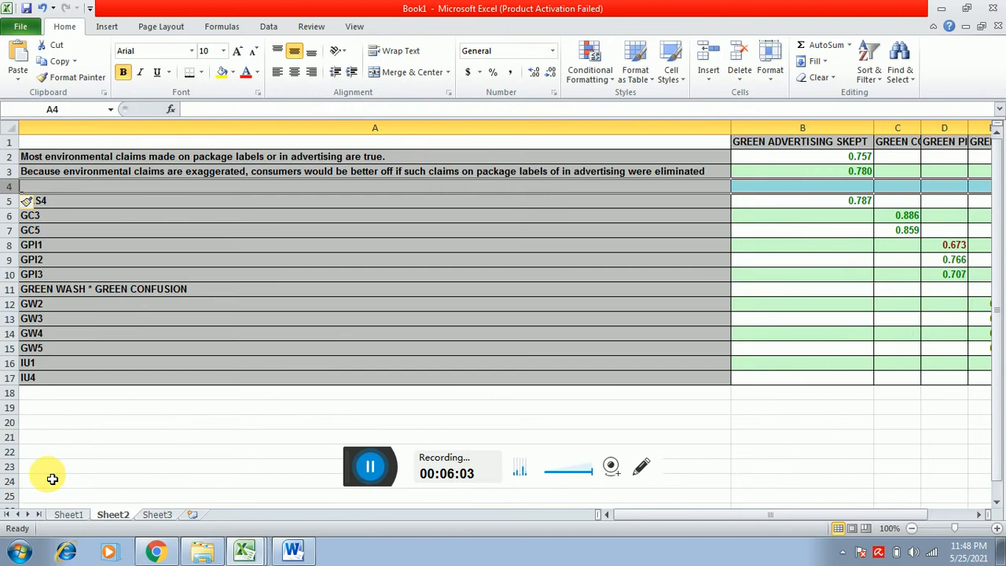
key(ctrl+v)
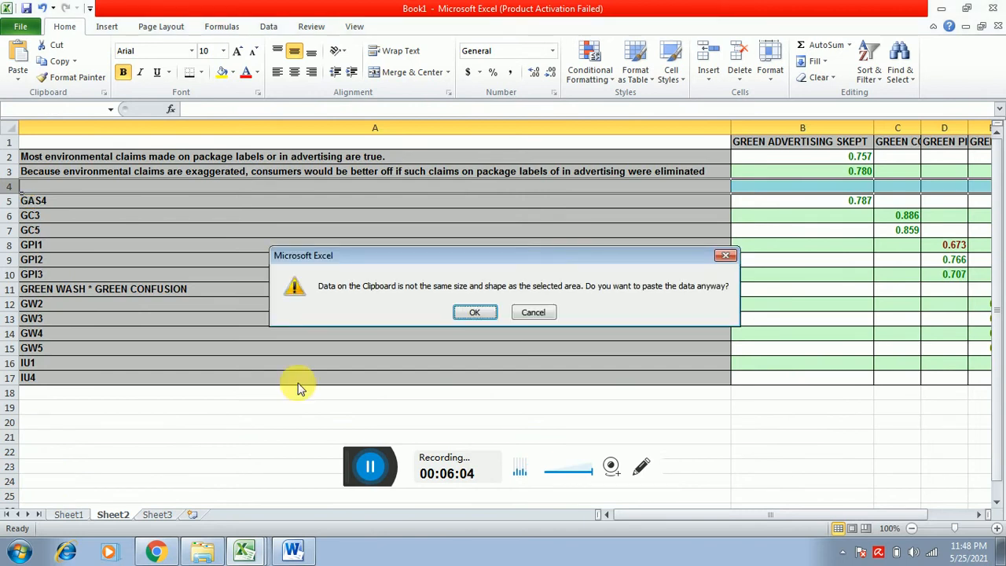
click(535, 312)
double_click(310, 189)
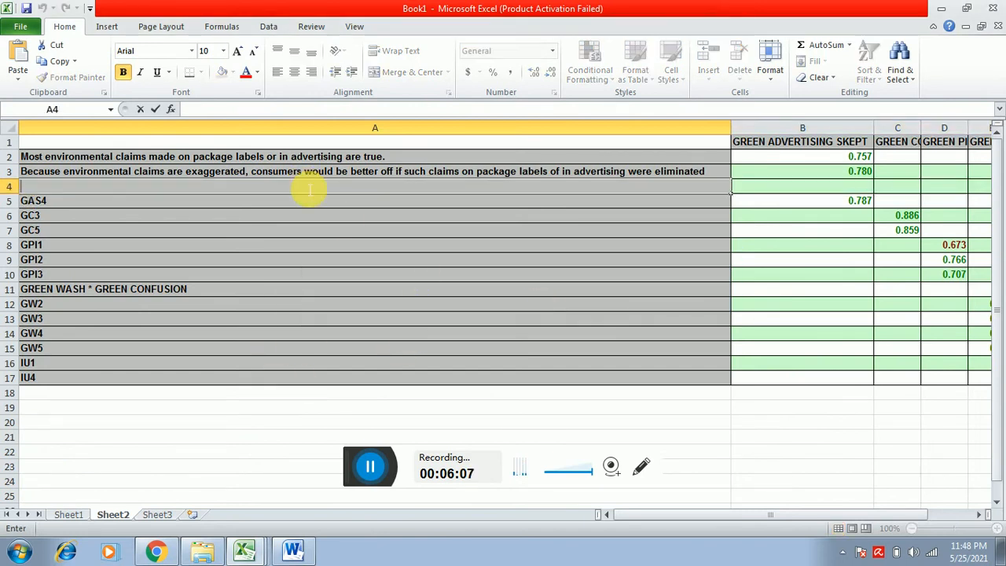
key(ctrl+v)
Step: Enter "Deleted" as the third statement's loading in cell B4
click(836, 191)
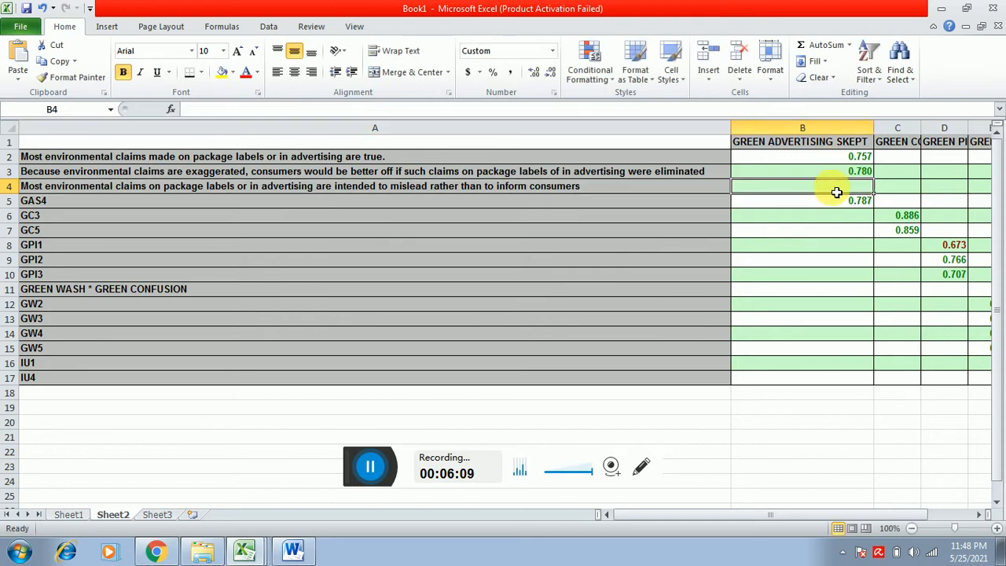
text(Deleted)
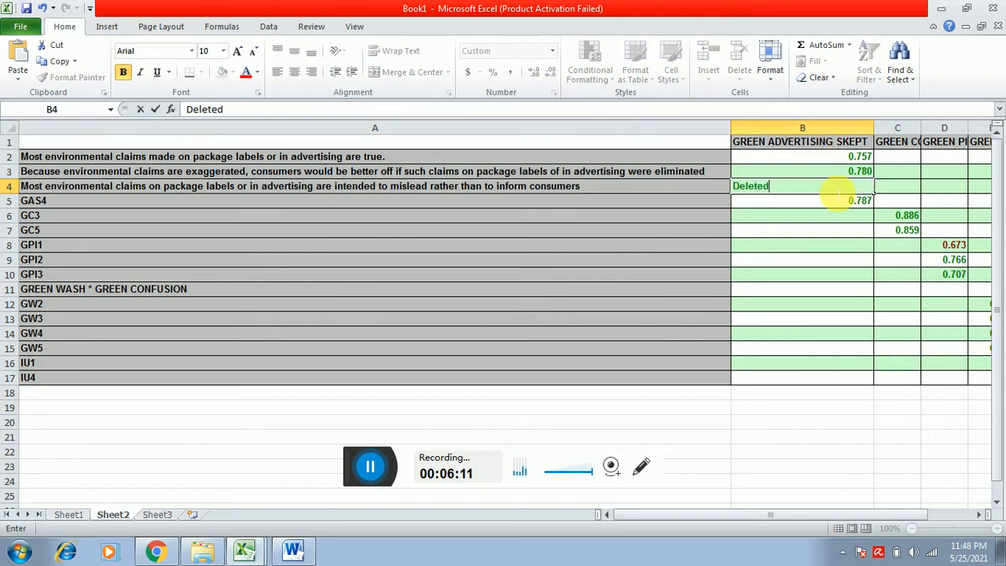
key(Return)
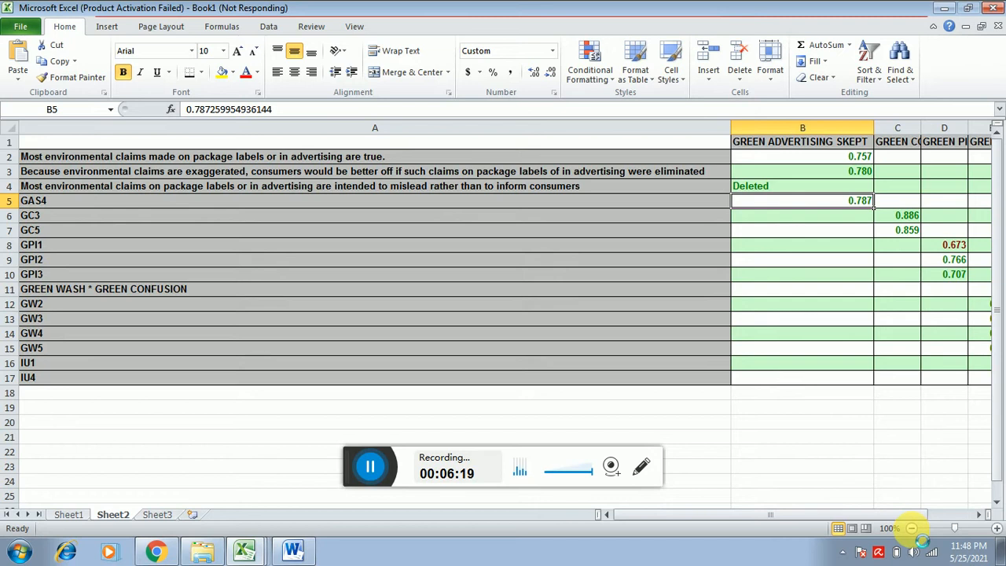
key(ctrl+s)
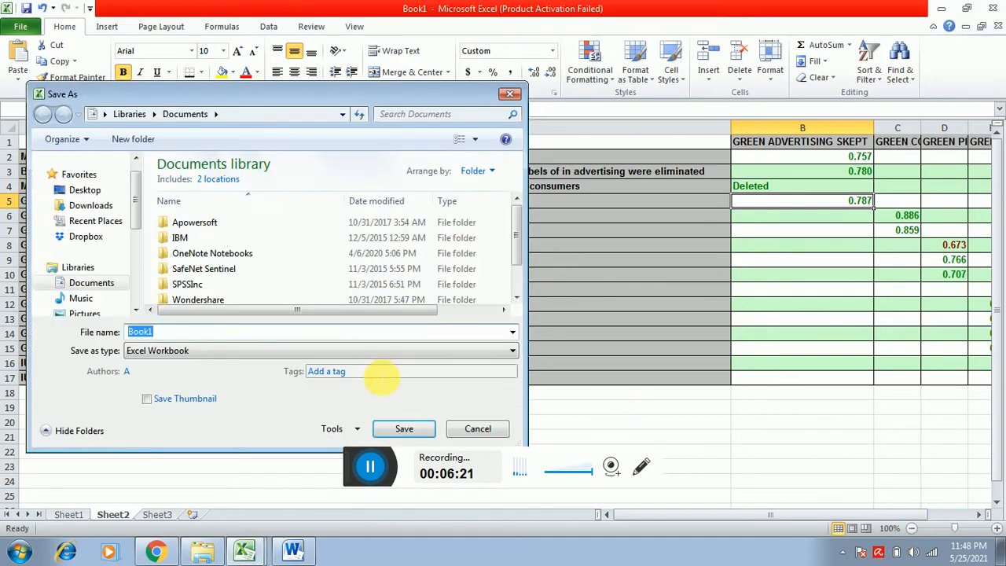
click(477, 430)
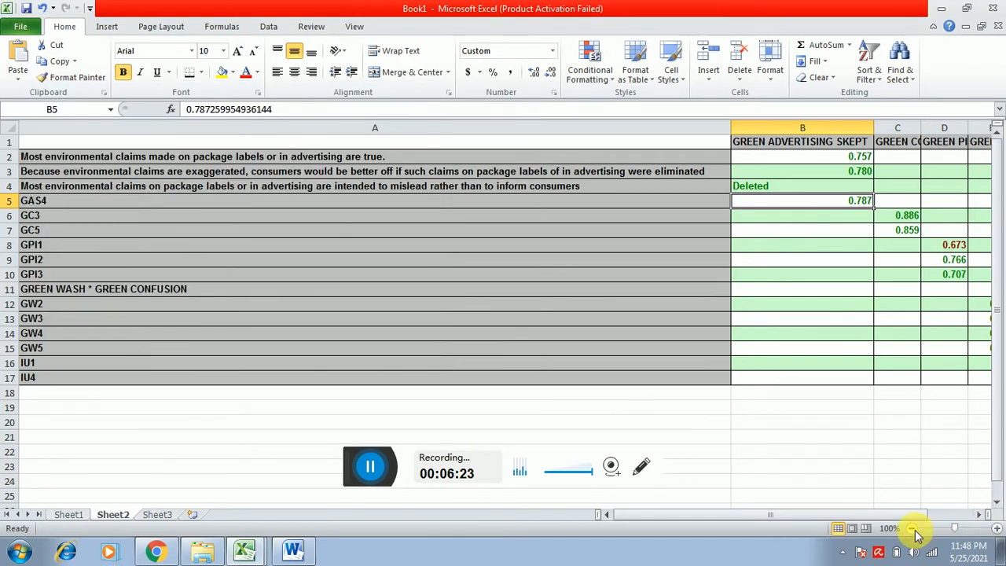
Step: Insert a row above the first statement and enter "Green advertsing Skepticism Croncbah Alpha = , CR= , Ave=" in A2
click(913, 529)
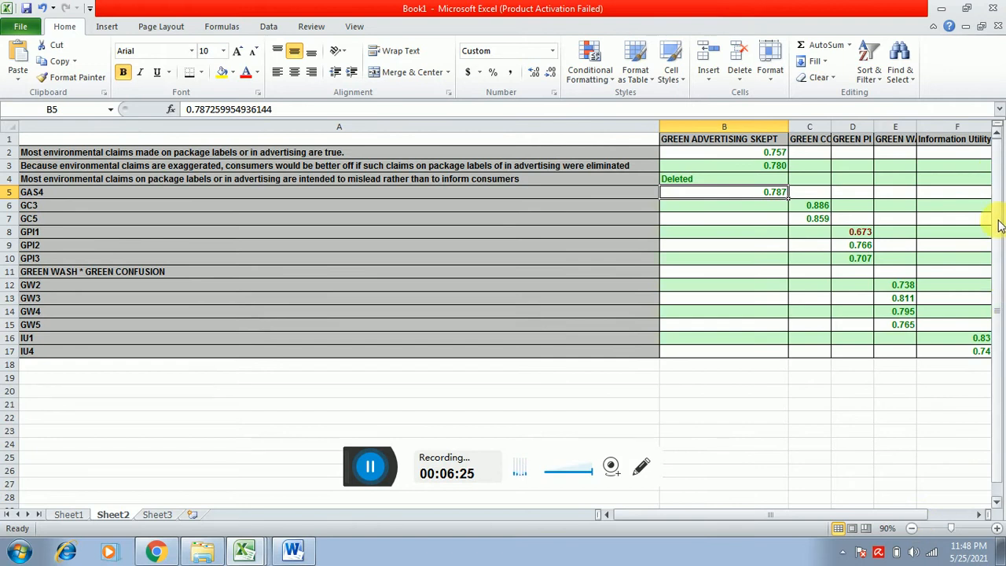
click(763, 152)
click(746, 127)
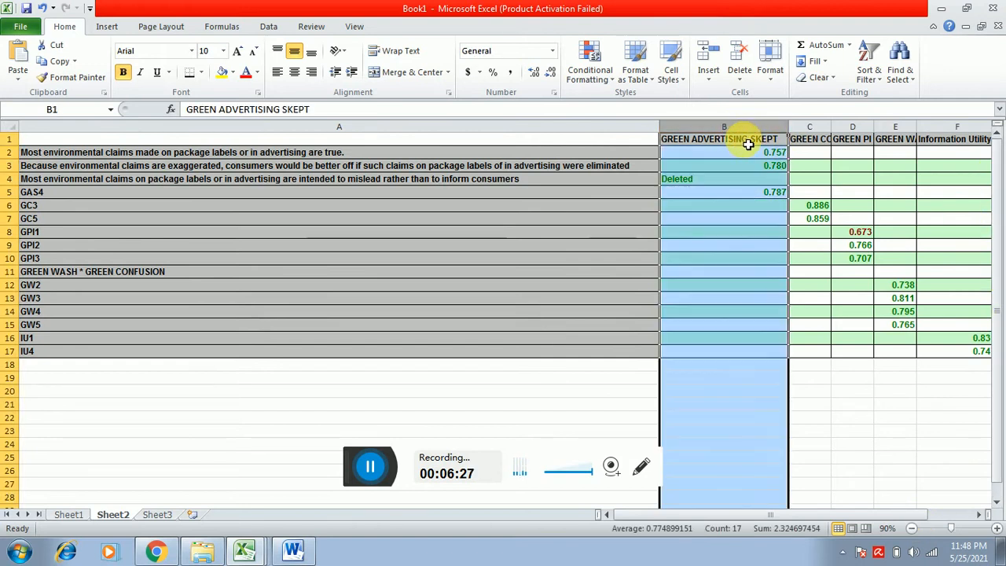
click(748, 145)
key(Left)
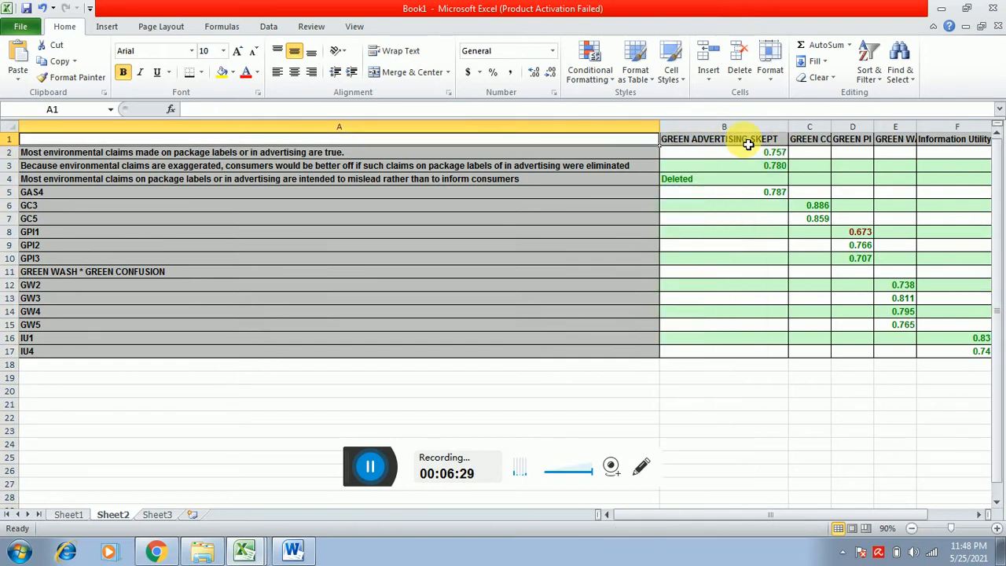
key(Down)
right_click(14, 152)
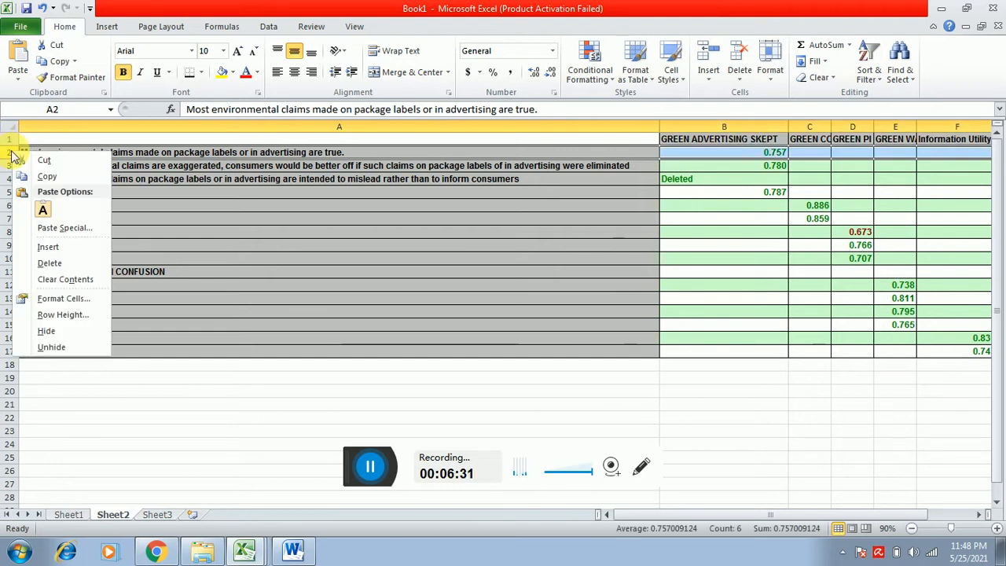
click(48, 248)
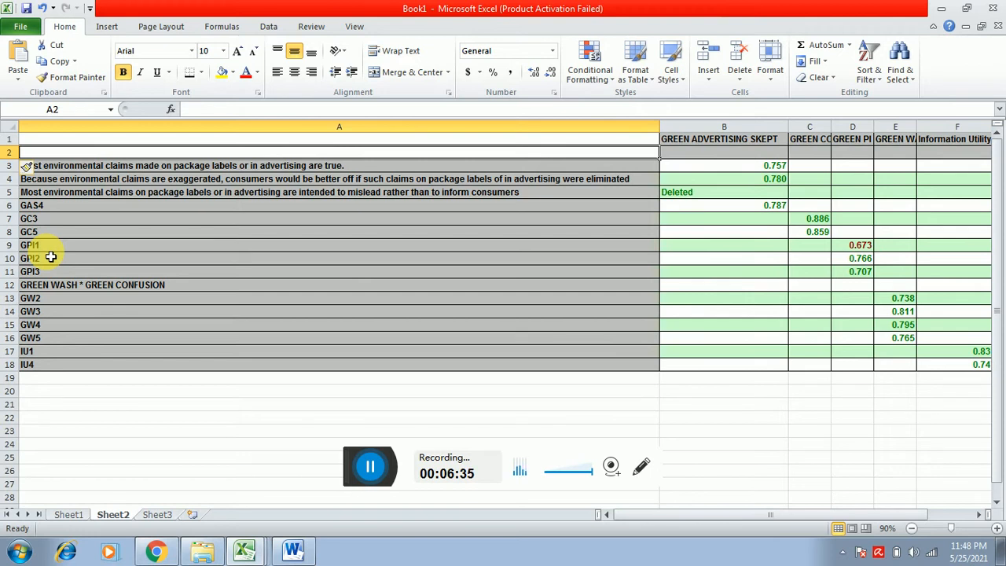
text(Green advertsing Skepticism Croncbah Alpha = , CR= , Ave=)
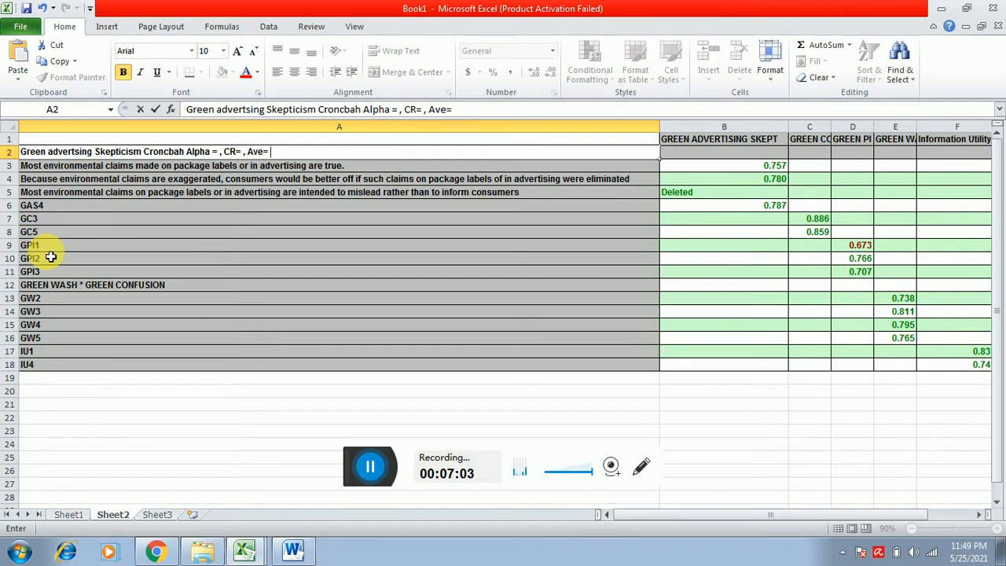
click(512, 286)
Step: Replace the column heading in cell B1 with "Outer Loadings"
click(713, 146)
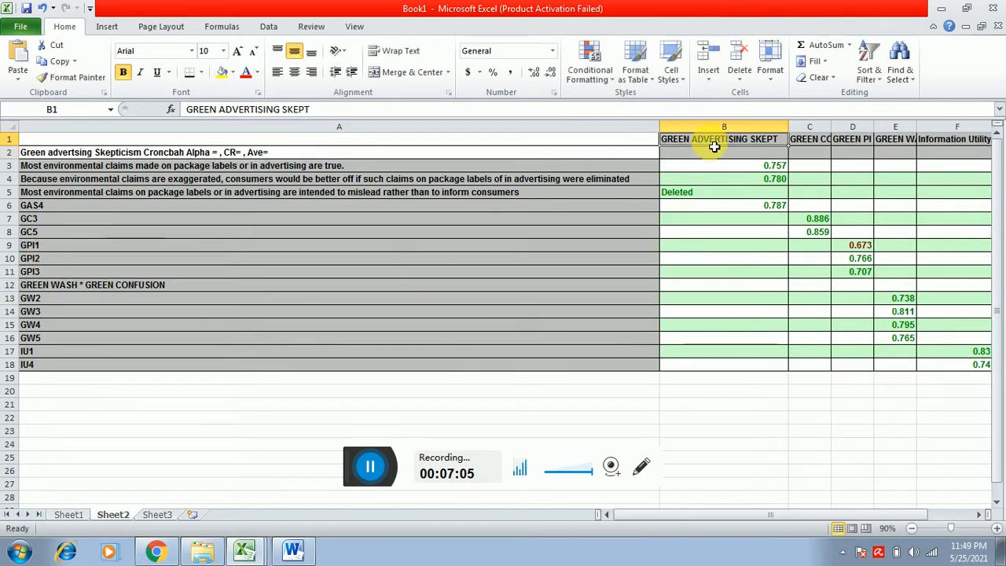
double_click(785, 141)
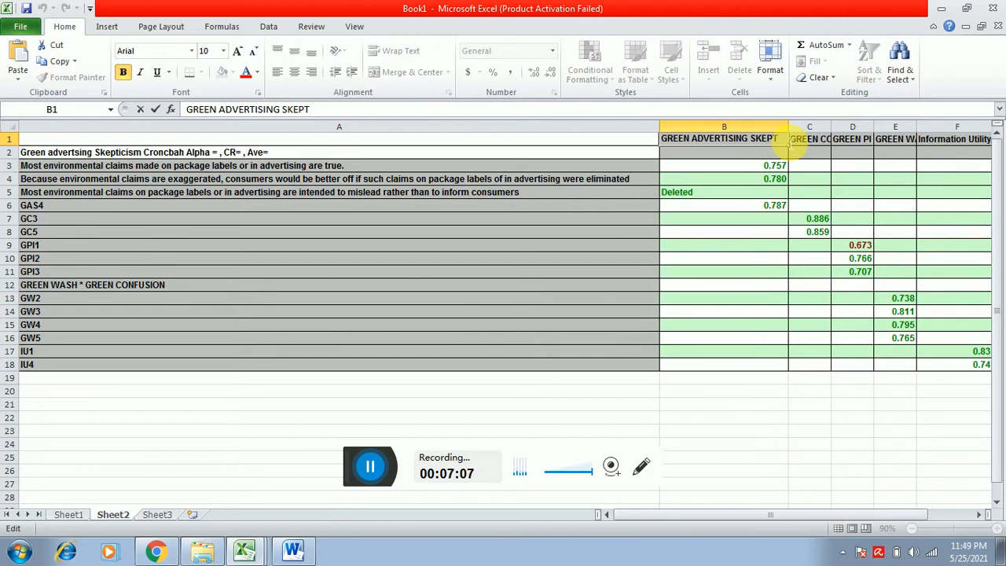
key(BackSpace)
key(BackSpace)
key(BackSpace)
key(BackSpace)
key(BackSpace)
key(BackSpace)
key(BackSpace)
key(BackSpace)
key(BackSpace)
key(BackSpace)
key(BackSpace)
key(BackSpace)
key(BackSpace)
key(BackSpace)
key(BackSpace)
key(BackSpace)
key(BackSpace)
key(BackSpace)
key(BackSpace)
key(BackSpace)
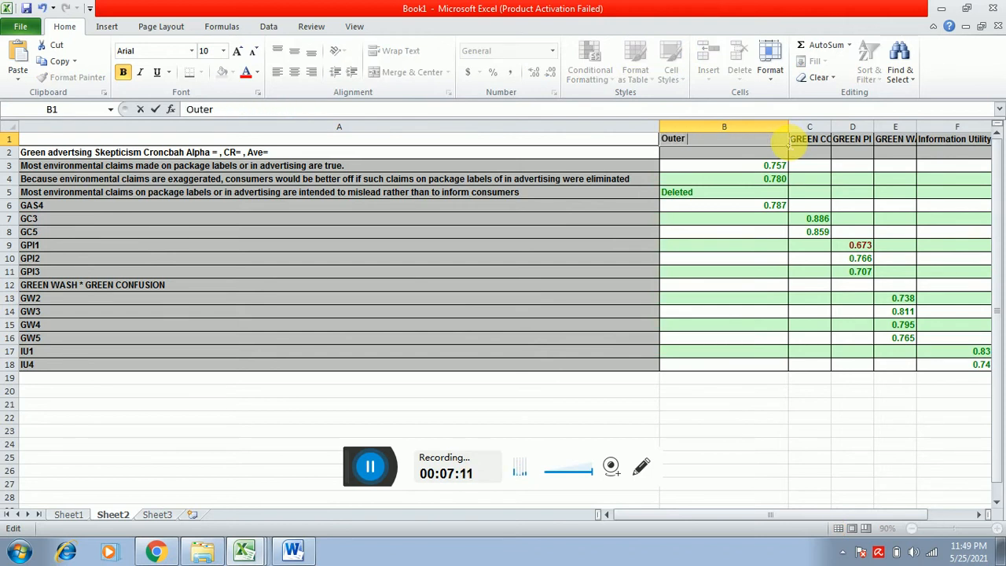
text(Outer IOa)
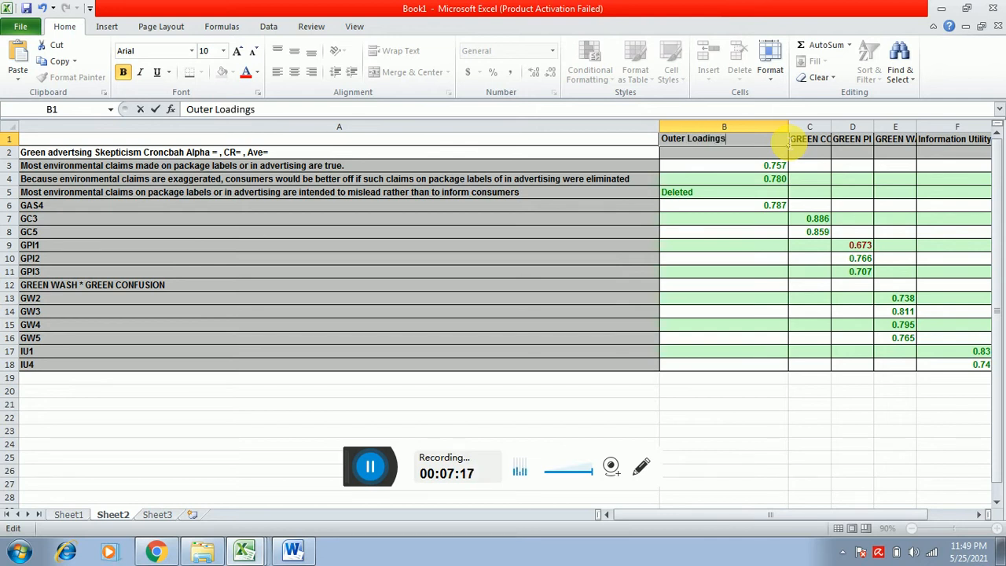
key(ctrl+s)
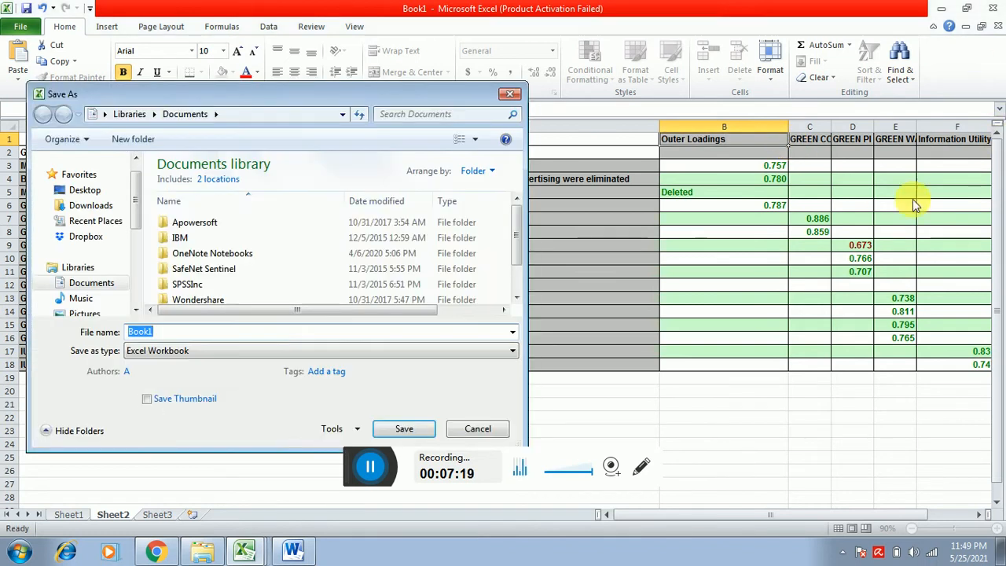
click(451, 428)
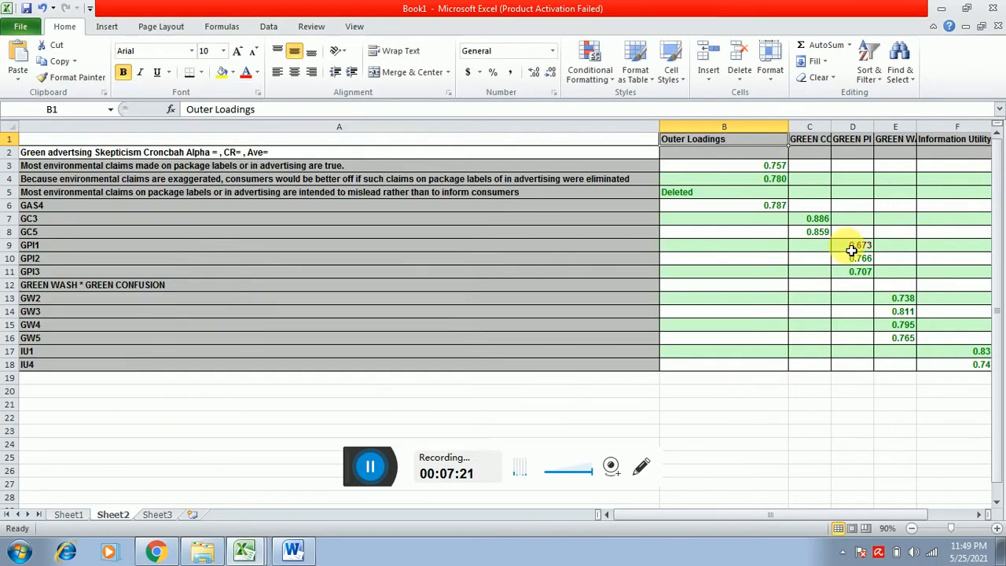
Step: Fit column C to its GREEN CONFUSION header and insert an empty row above GC3
double_click(832, 128)
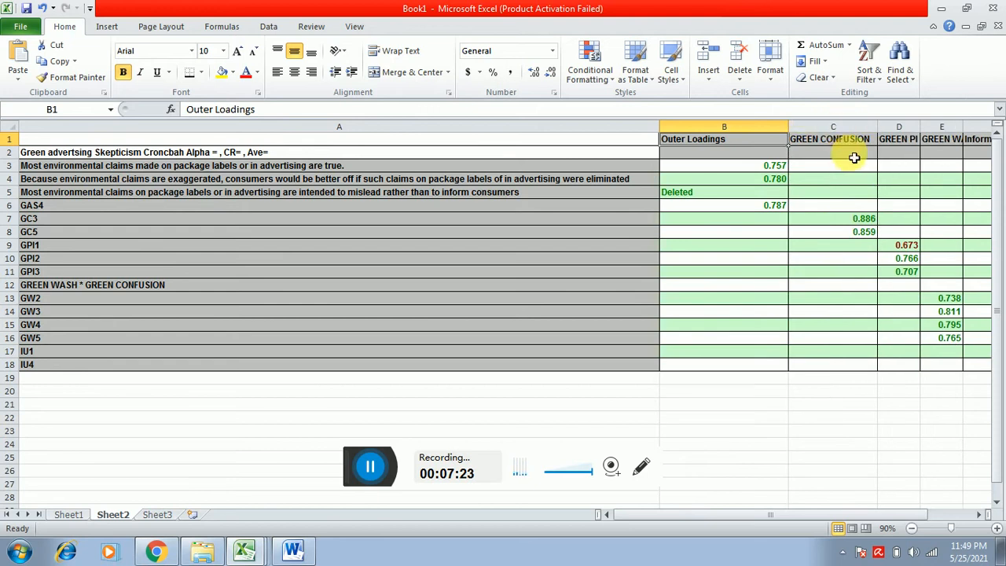
click(9, 218)
right_click(9, 219)
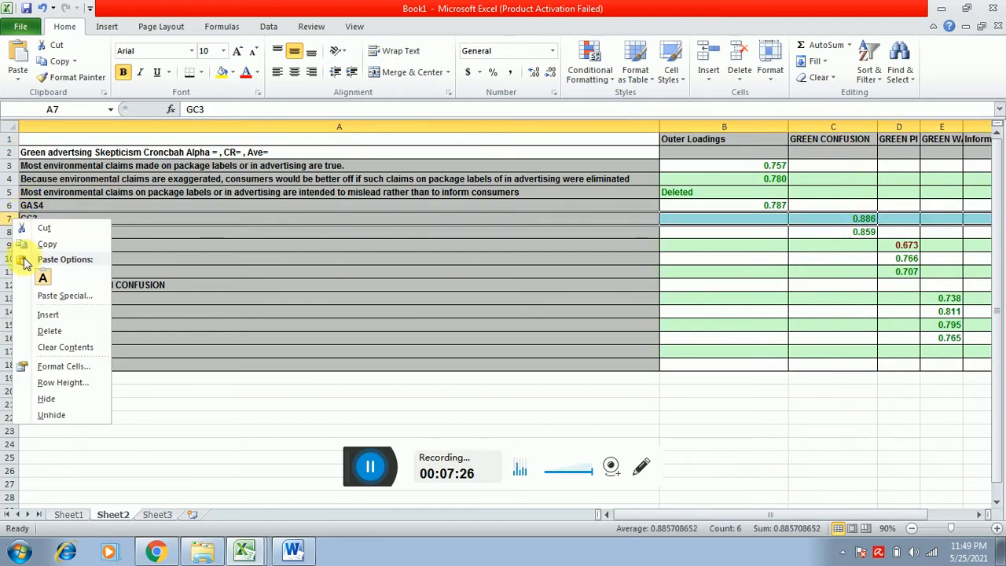
click(45, 316)
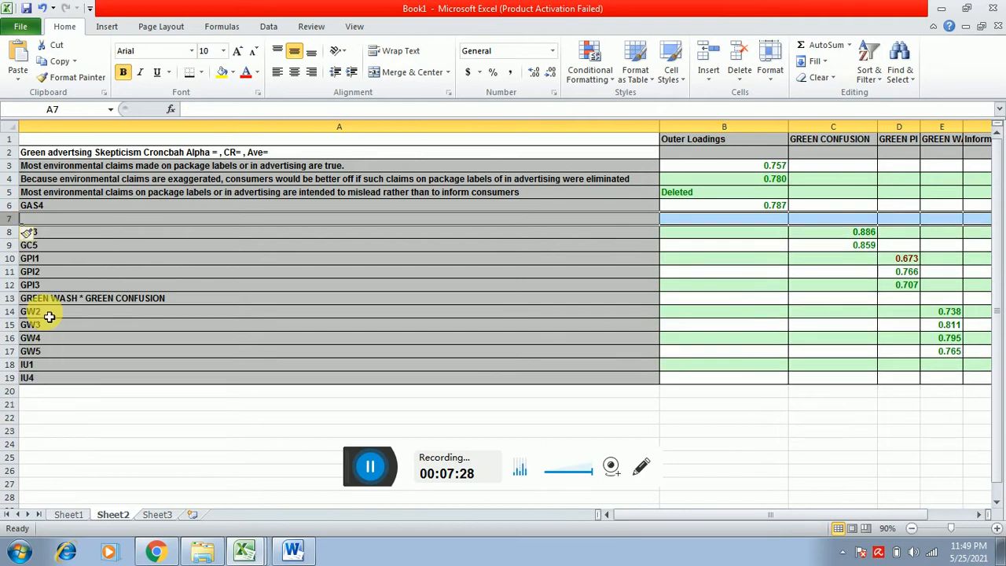
Step: Enter "Green Confusion" as the construct heading in the empty cell A7
click(71, 224)
double_click(78, 222)
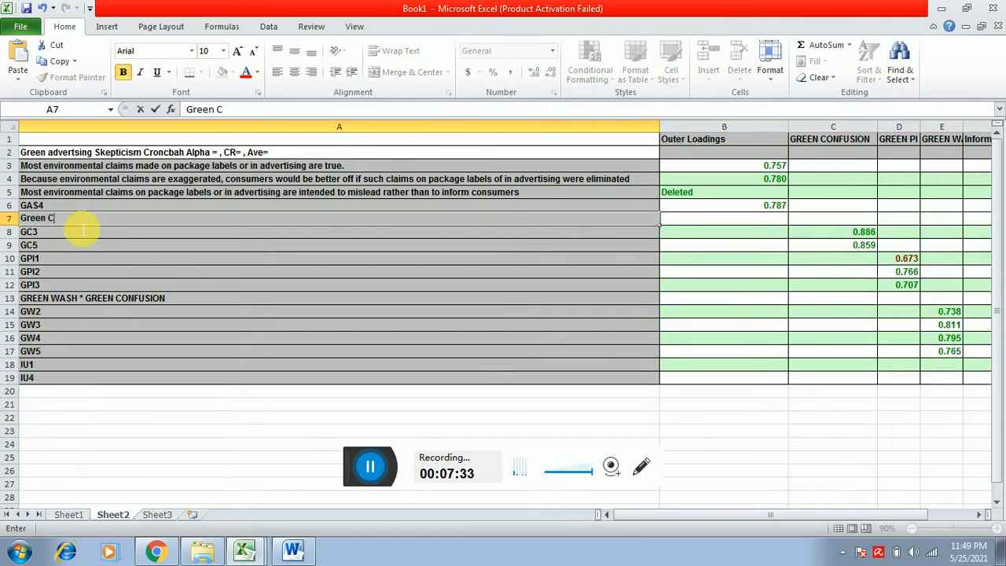
text(Green Cond)
key(BackSpace)
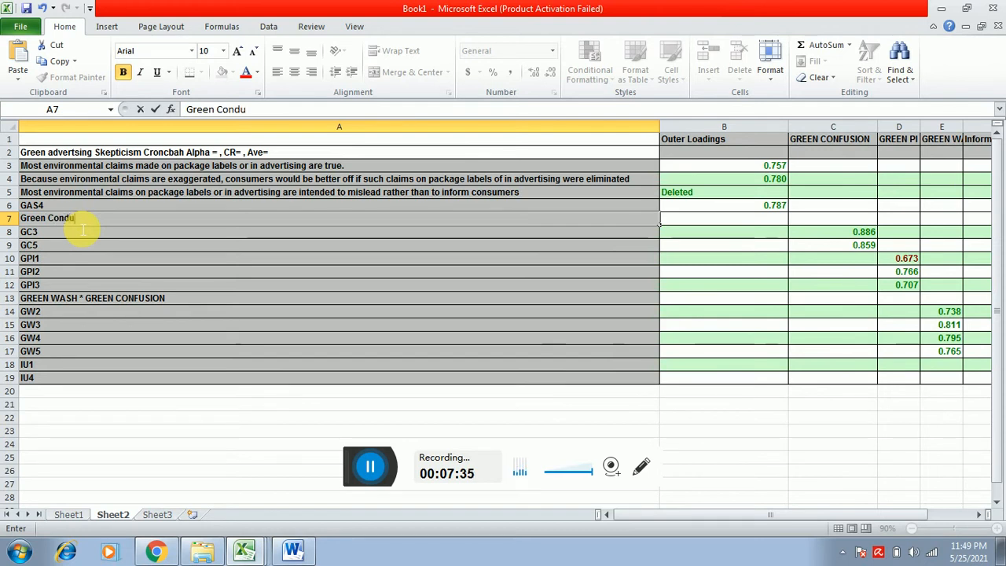
text(fusin)
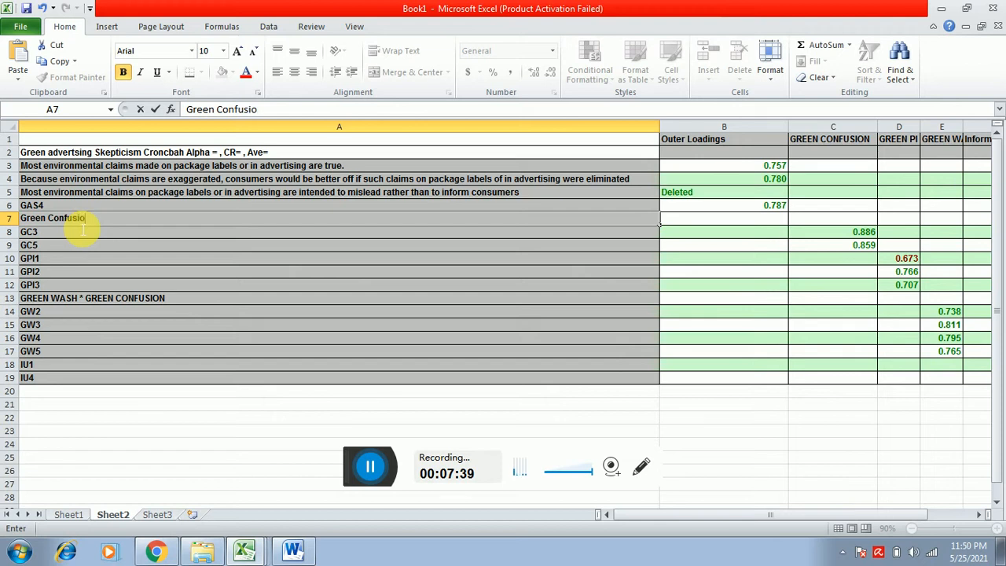
Step: Copy "Croncbah Alpha = , CR= , Ave=" from the A2 heading and append it to the Green Confusion heading in A7
click(294, 154)
double_click(300, 152)
drag(302, 152, 161, 152)
key(ctrl+c)
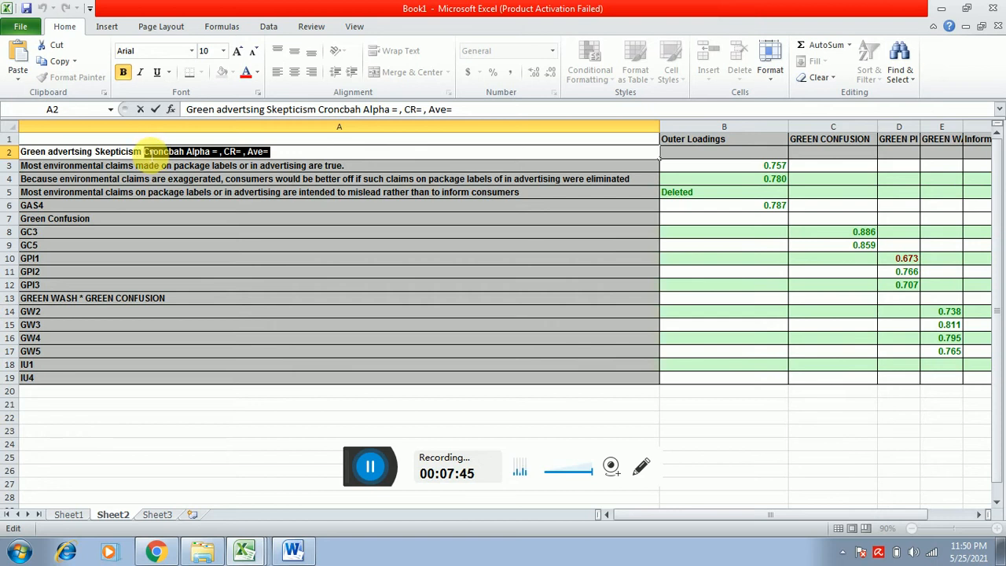
click(113, 220)
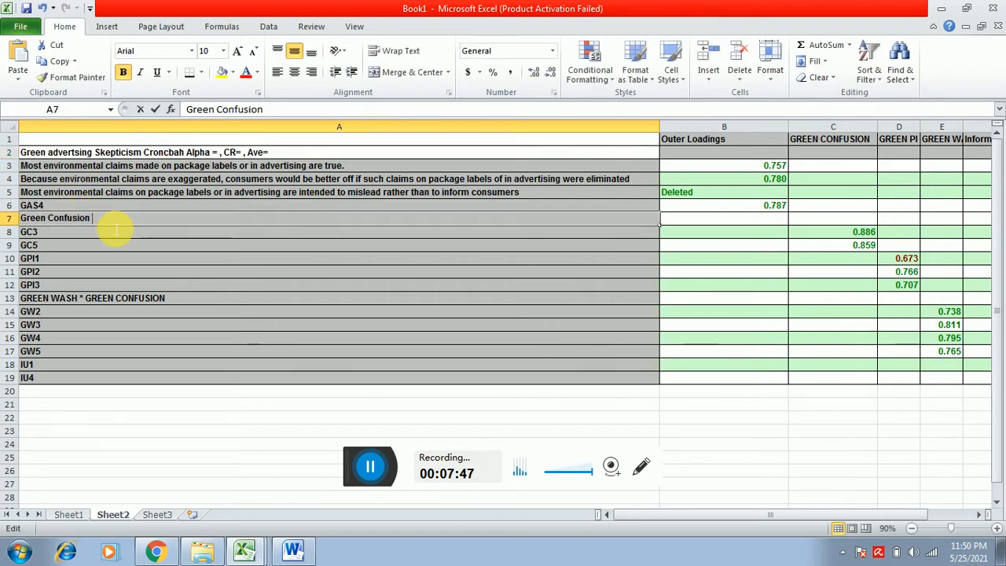
double_click(114, 221)
key(ctrl+v)
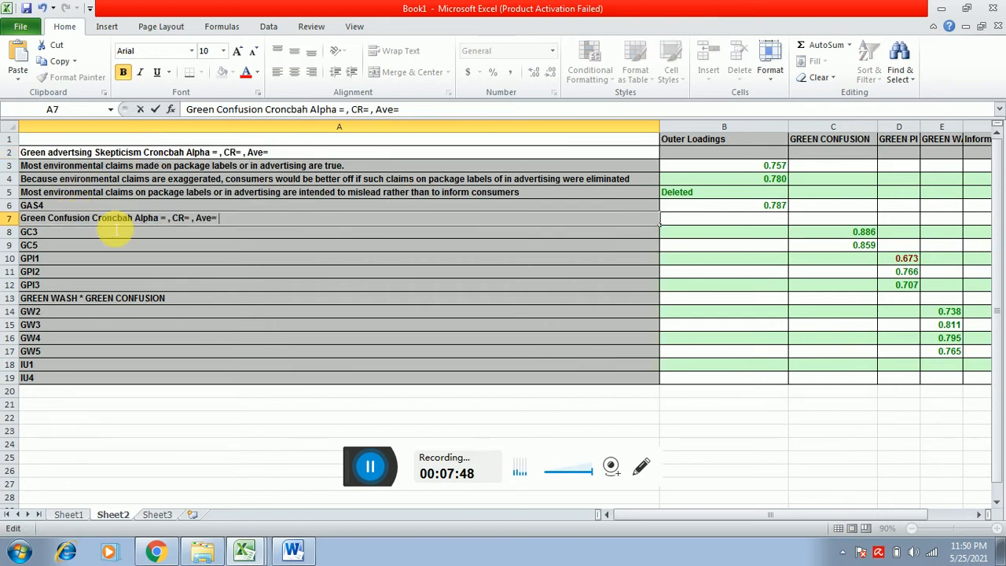
Step: Move the GC3 and GC5 loadings from C8:C9 into the Outer Loadings column at B8:B9
click(862, 233)
key(shift+Down)
key(ctrl+x)
key(Left)
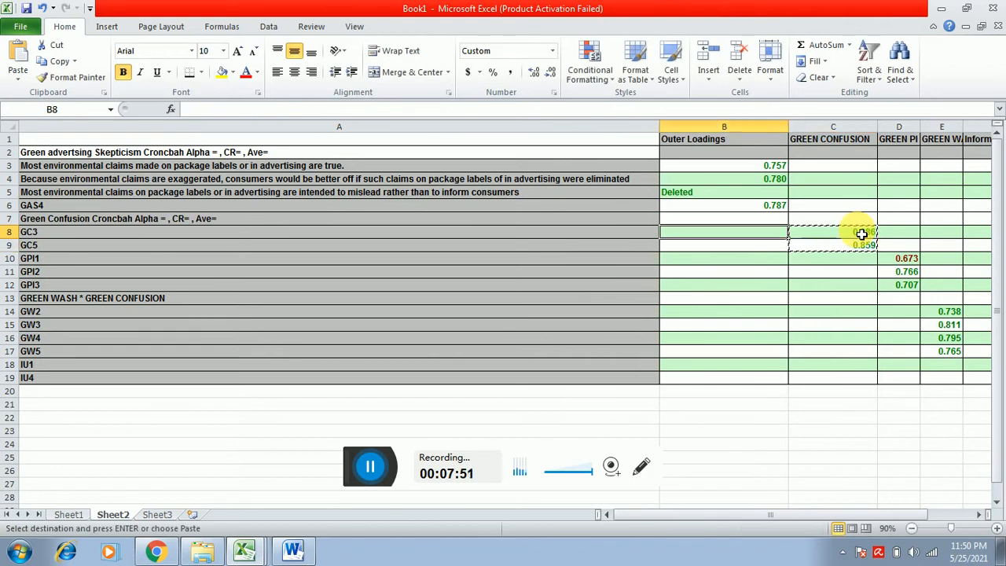
key(ctrl+v)
key(Right)
key(Right)
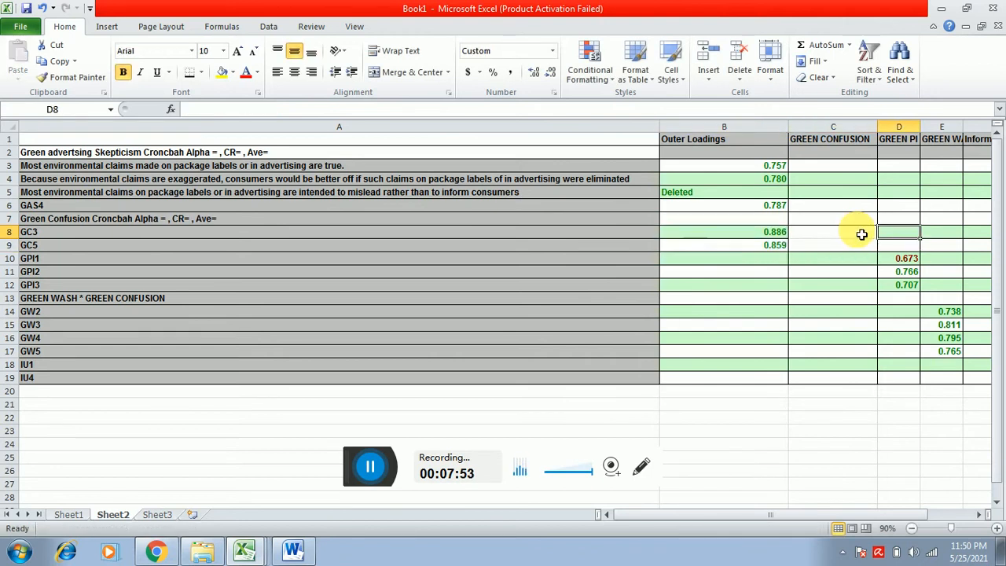
Step: Delete the emptied GREEN CONFUSION column and slightly widen the GREEN PI column
click(838, 129)
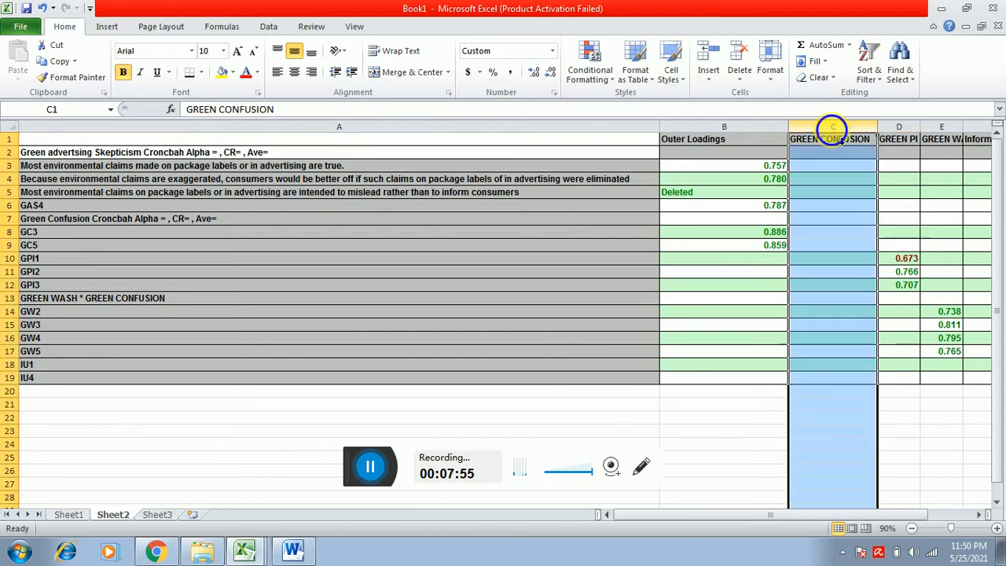
right_click(835, 130)
click(872, 243)
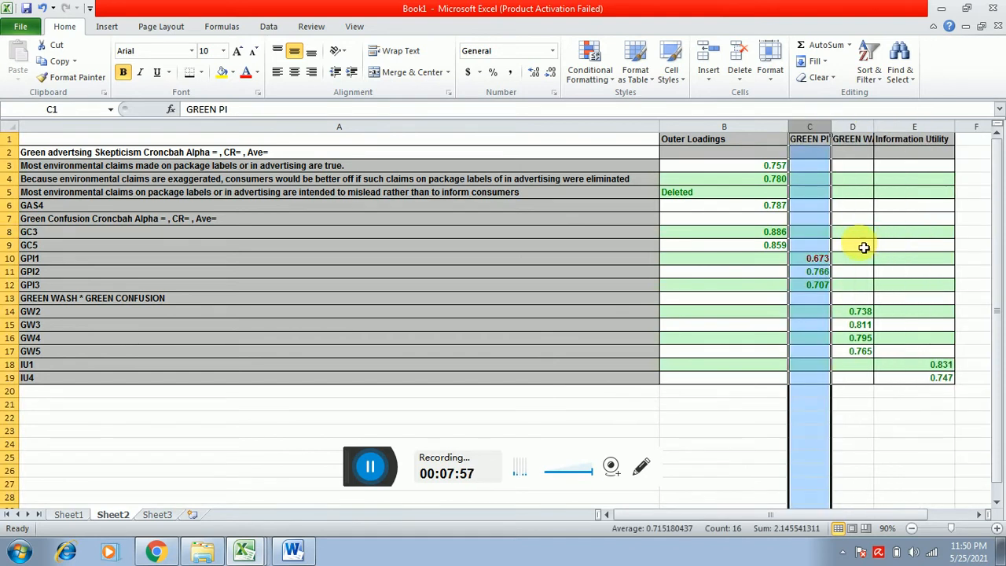
click(822, 259)
drag(843, 132, 845, 131)
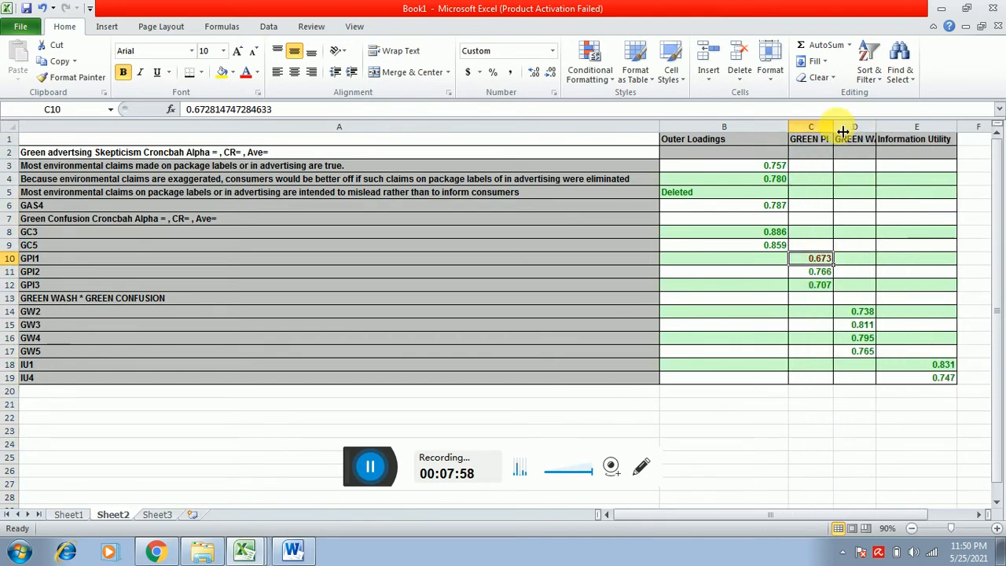
Step: Insert a row above GPI1 and enter "Green Purchase Intention" as the heading in A10
click(659, 261)
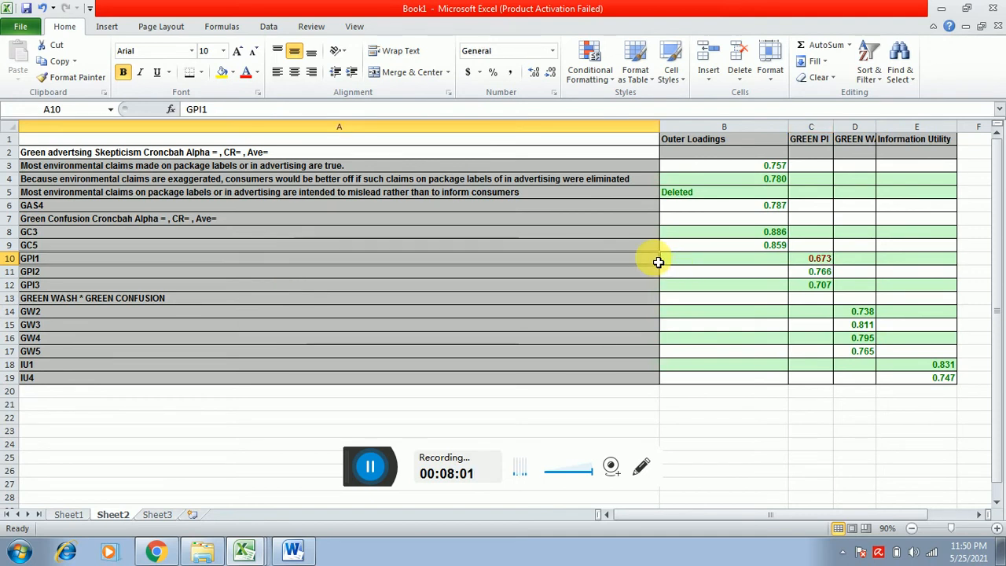
right_click(12, 258)
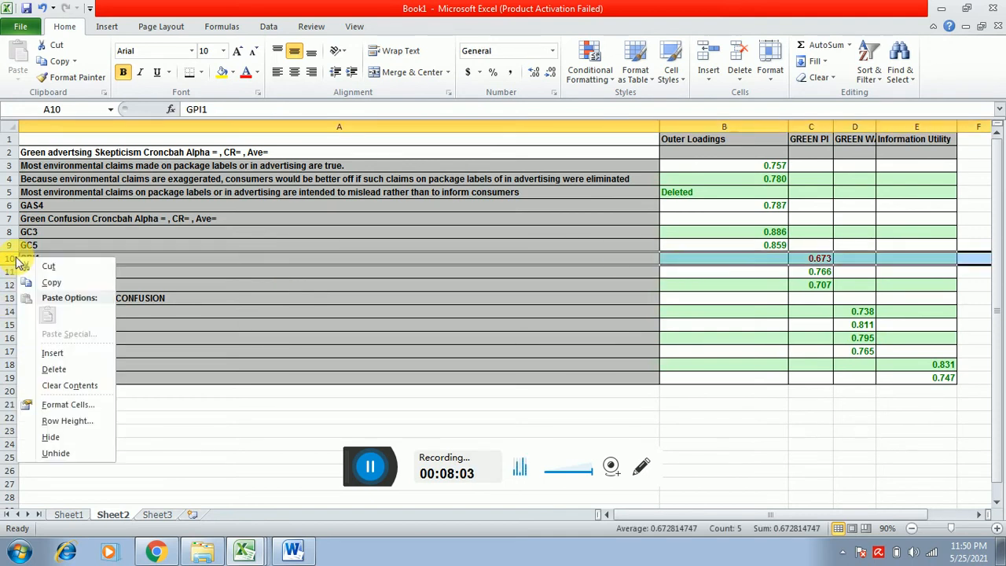
click(55, 355)
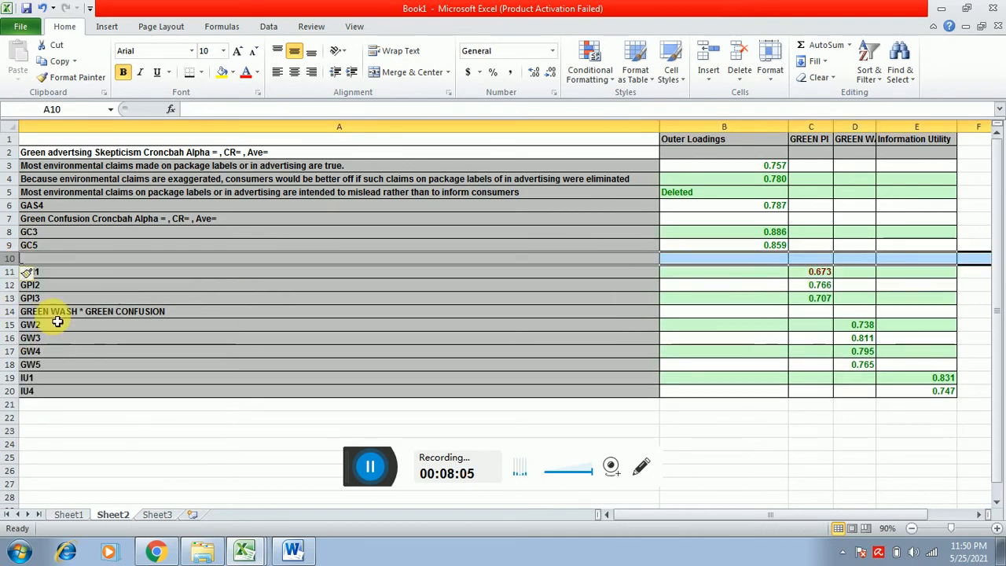
double_click(47, 261)
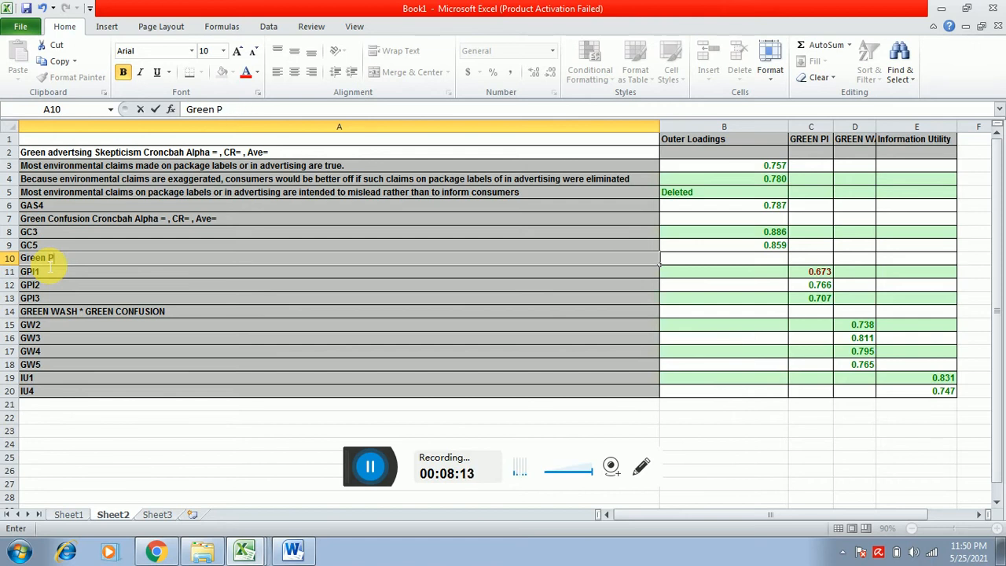
text(Green Purchase Ine)
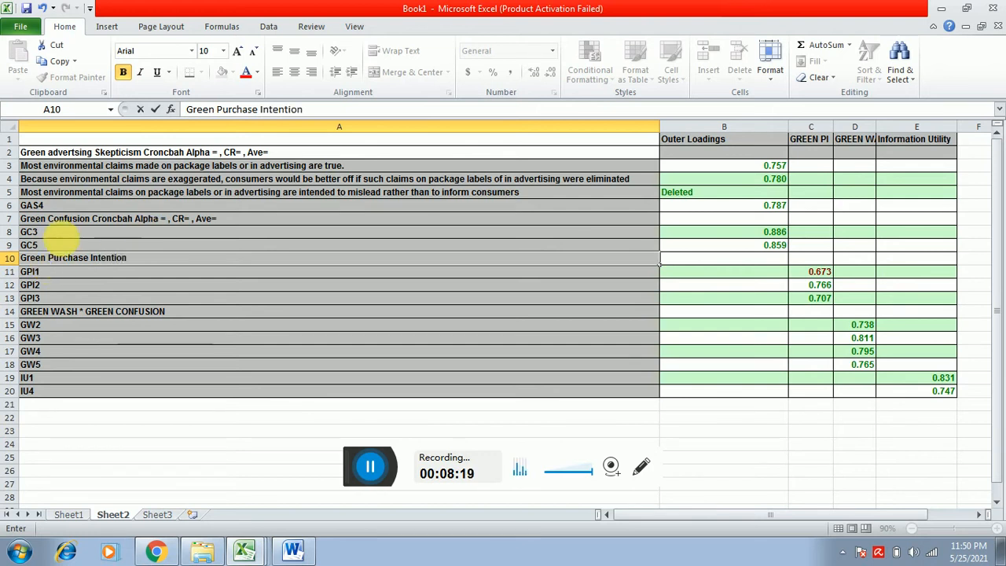
key(Return)
key(ctrl+Down)
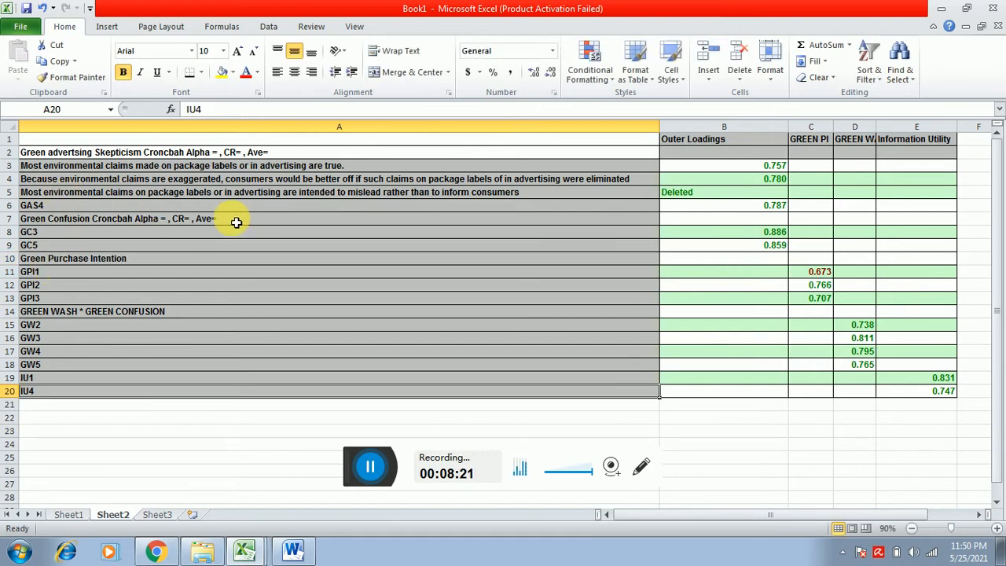
Step: Copy "Croncbah Alpha = , CR= , Ave=" from the A7 heading and append it to the Green Purchase Intention heading in A10
double_click(234, 218)
drag(235, 218, 103, 226)
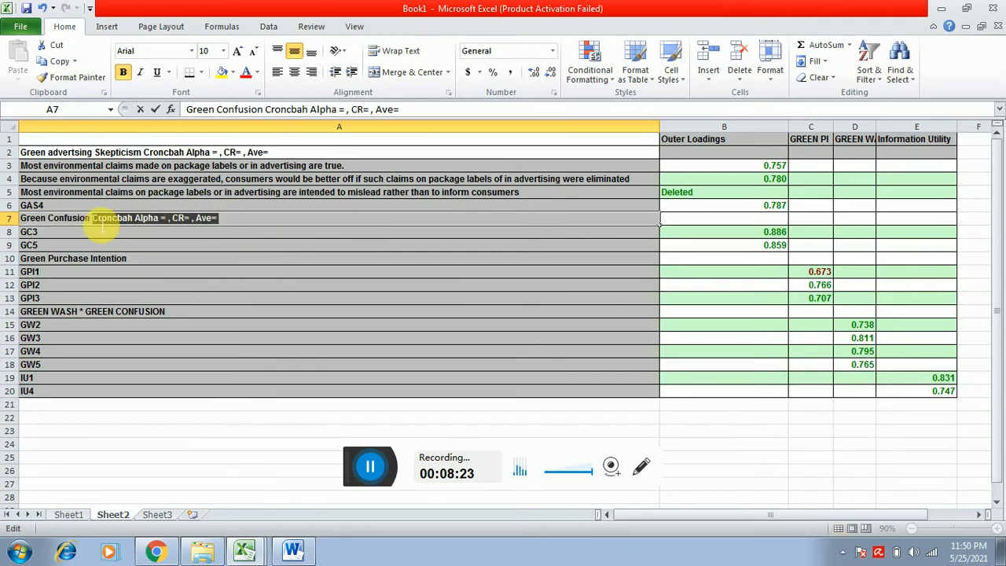
key(ctrl+c)
click(152, 264)
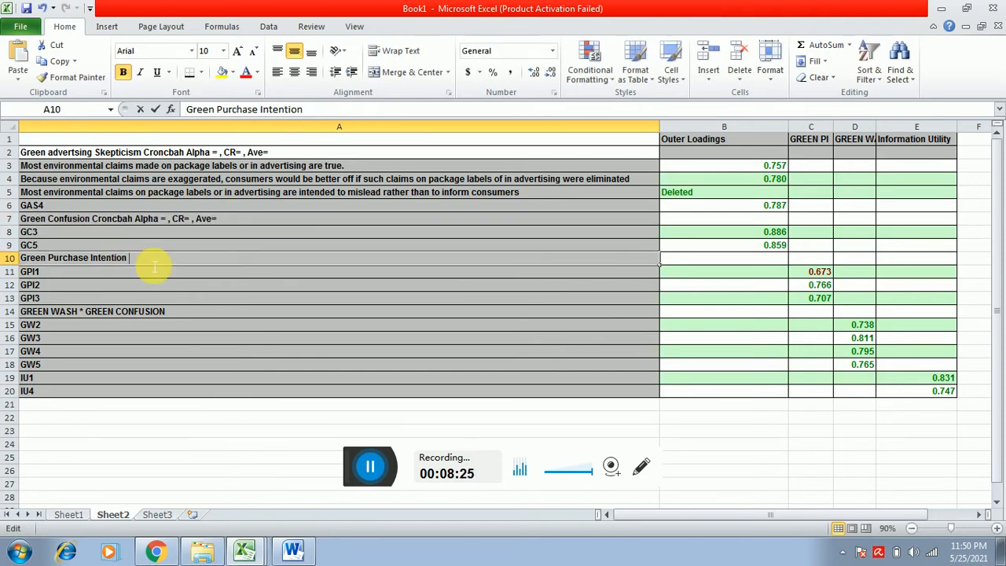
double_click(153, 264)
key(ctrl+v)
key(Return)
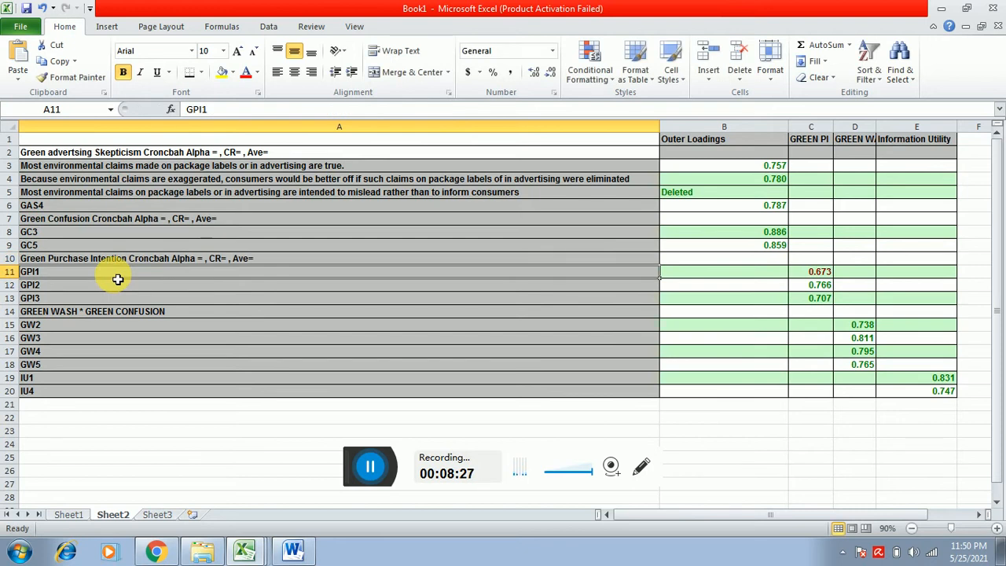
Step: Copy the GPI1 to GPI3 loadings from C11:C13 into the Outer Loadings column at B11:B13
click(798, 274)
key(shift+Down)
key(shift+Down)
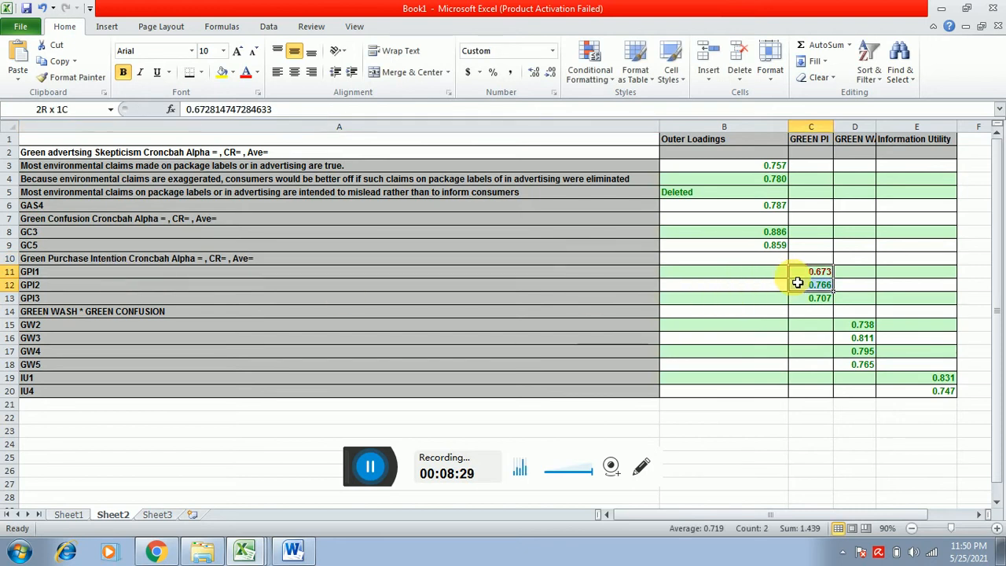
key(ctrl+c)
key(Left)
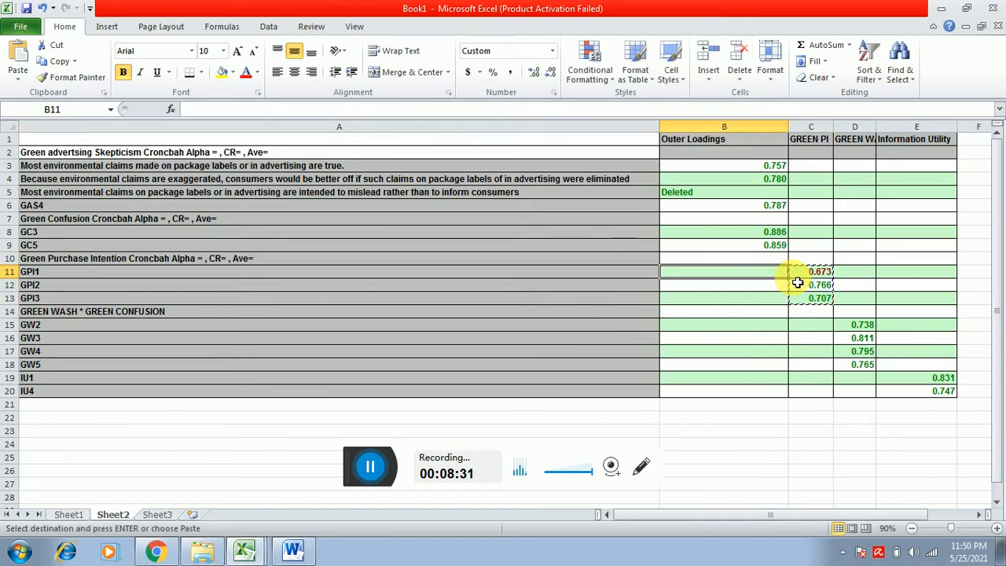
key(ctrl+v)
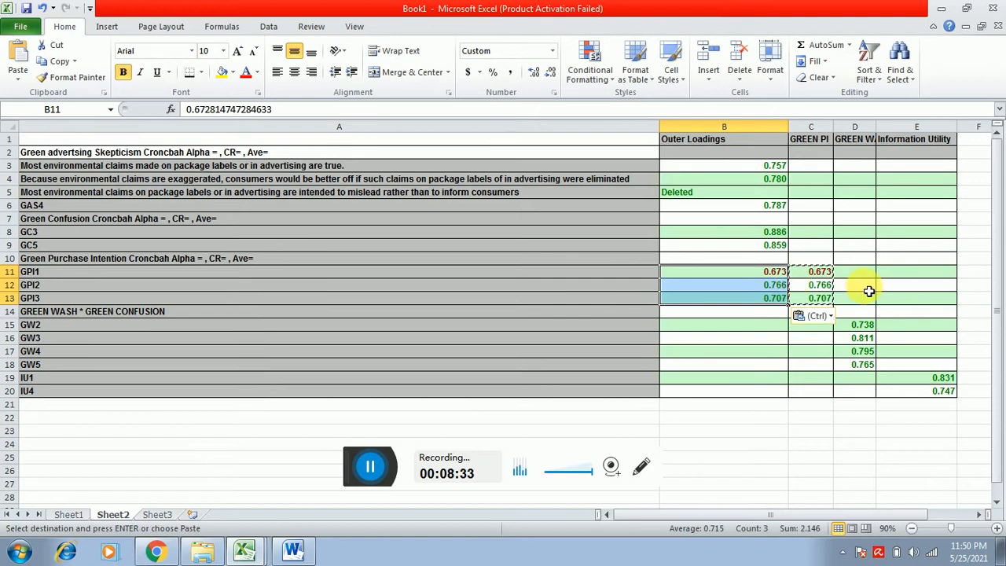
Step: Delete the GREEN PI column
click(822, 129)
right_click(817, 130)
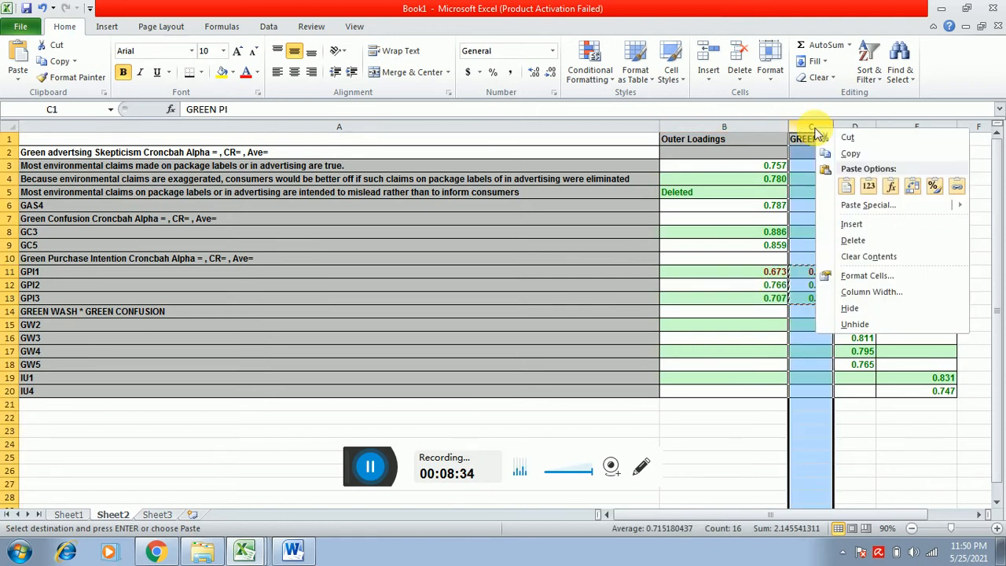
click(848, 249)
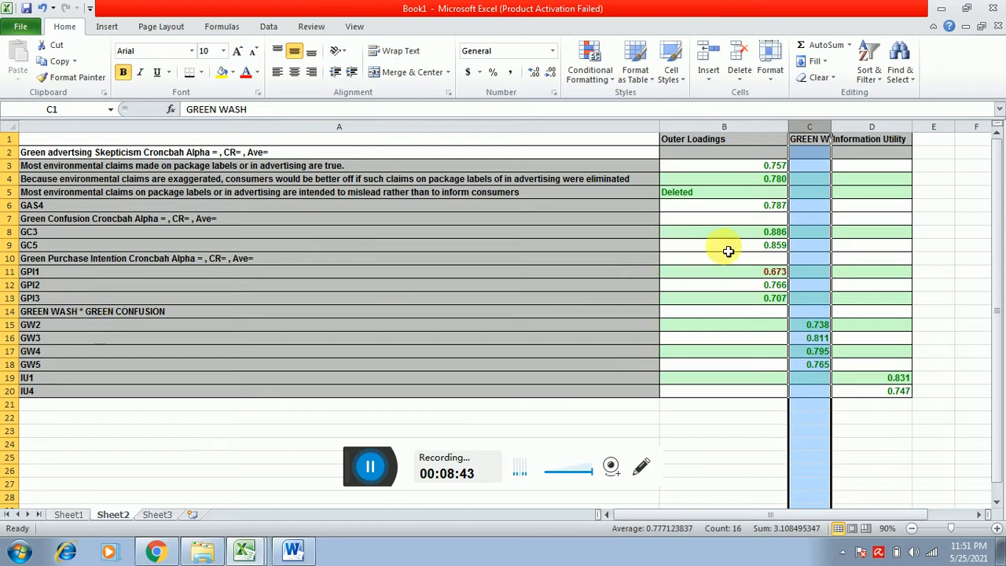
Step: Centre the first construct's entries in B3:B6 of the Outer Loadings column horizontally
click(699, 193)
key(Up)
key(Up)
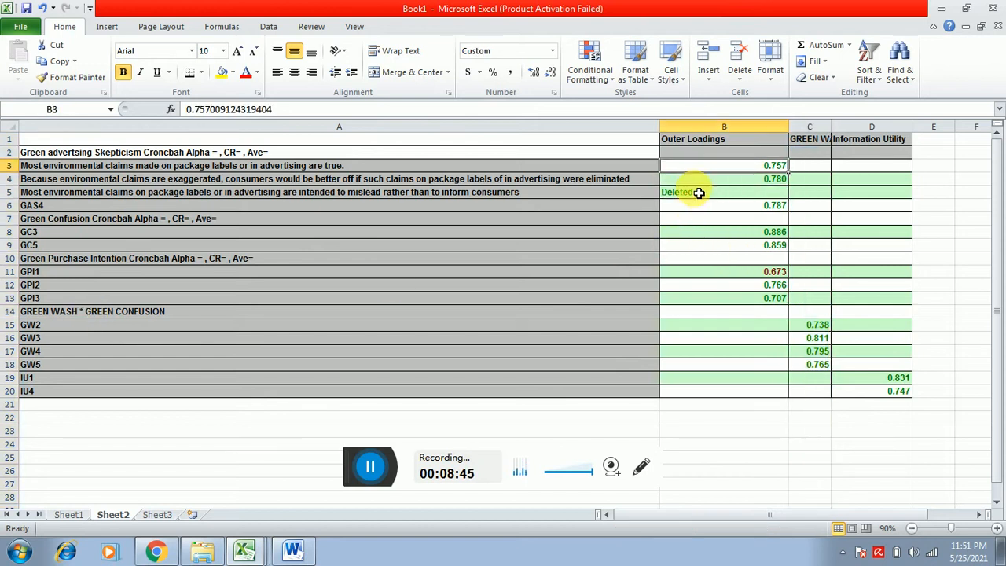
key(shift+Down)
key(shift+Down)
key(shift+Down)
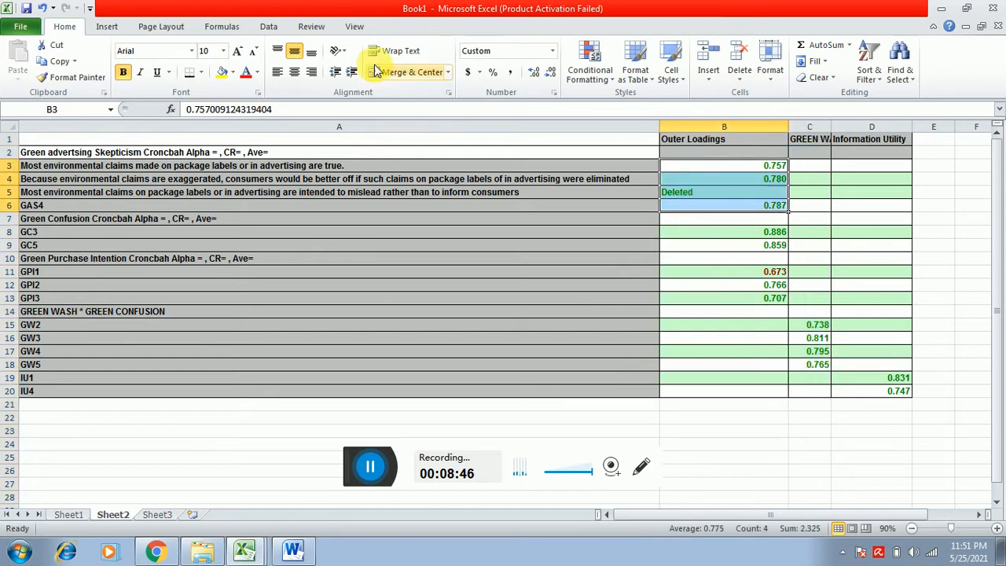
click(294, 72)
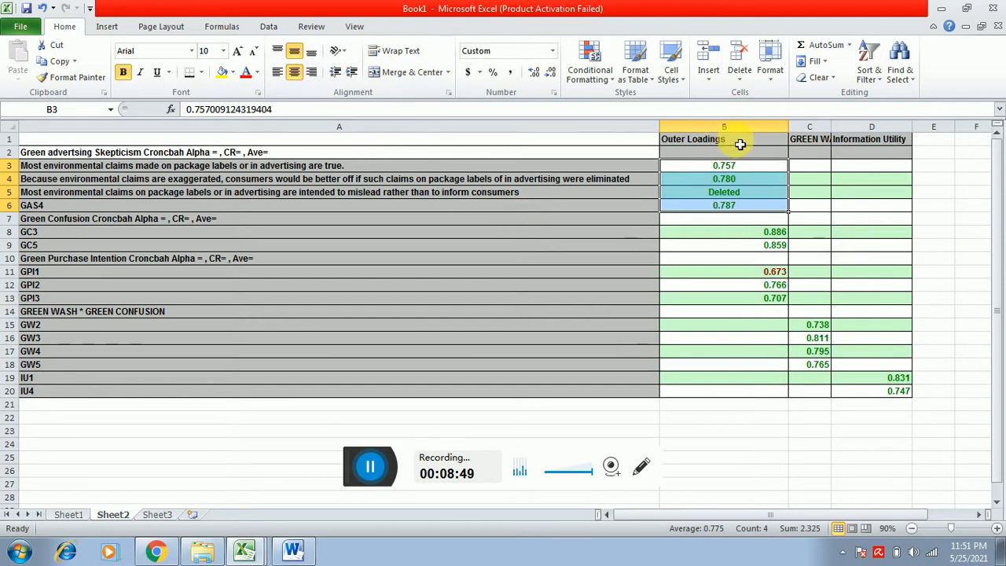
Step: Delete the GREEN WASH and Information Utility columns, C and D
click(822, 140)
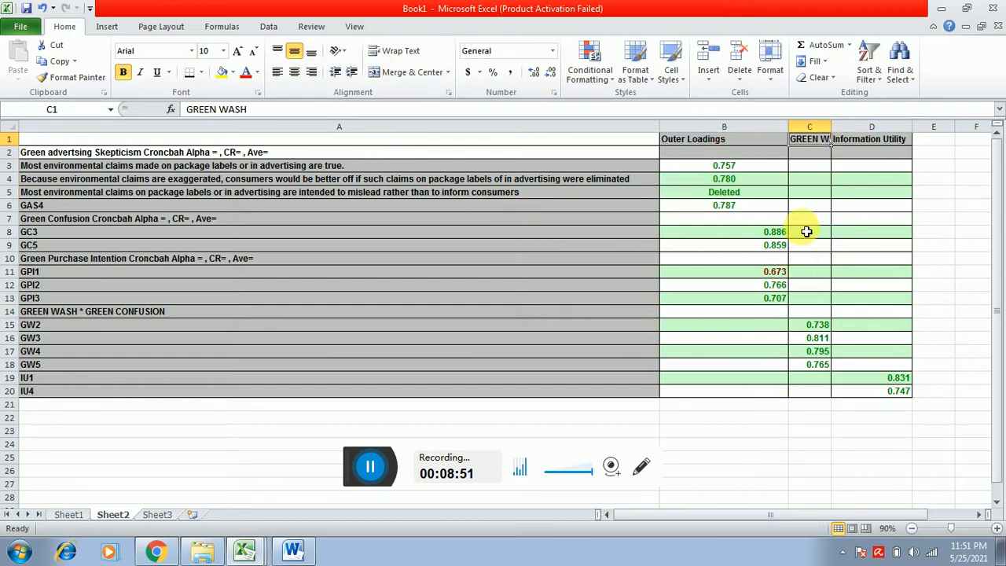
drag(817, 128, 865, 127)
right_click(809, 132)
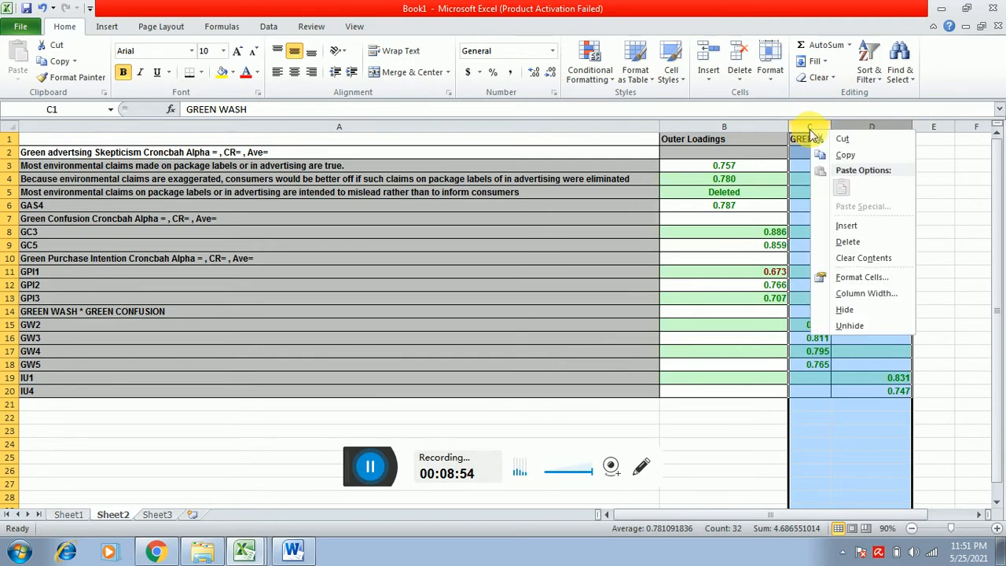
click(865, 240)
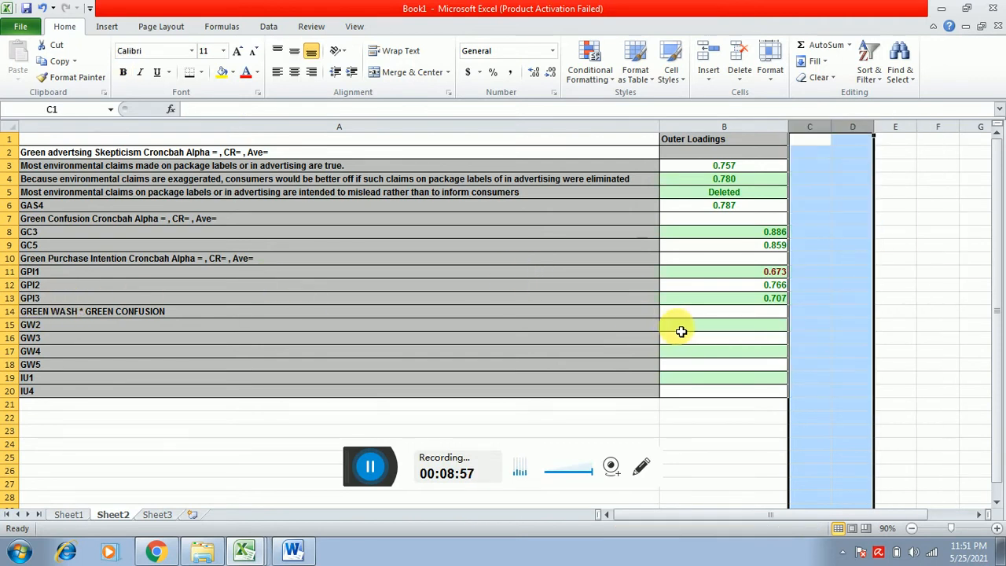
Step: Delete rows 14 to 20, from GREEN WASH * GREEN CONFUSION down to IU4
click(11, 312)
drag(16, 324, 11, 393)
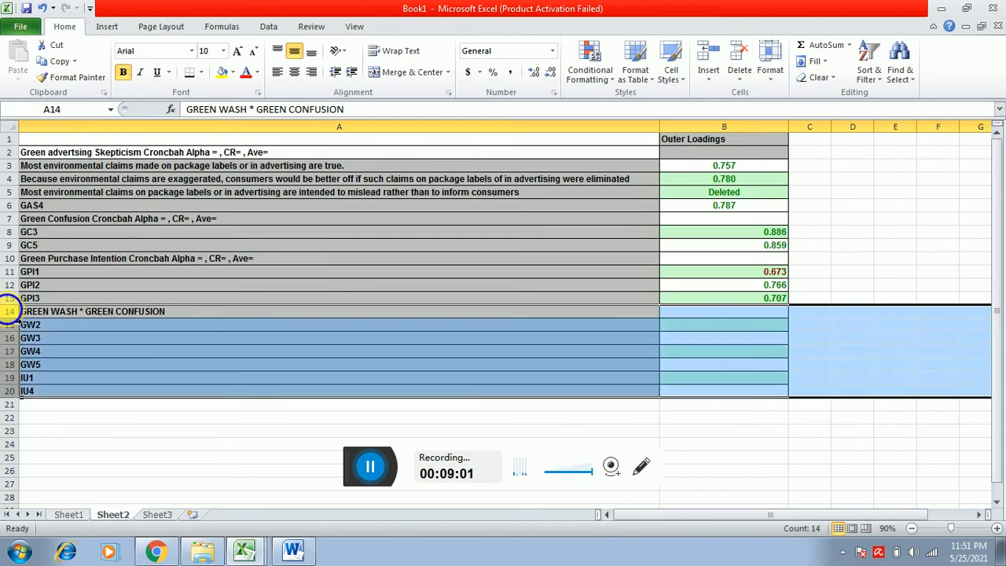
right_click(9, 312)
click(70, 421)
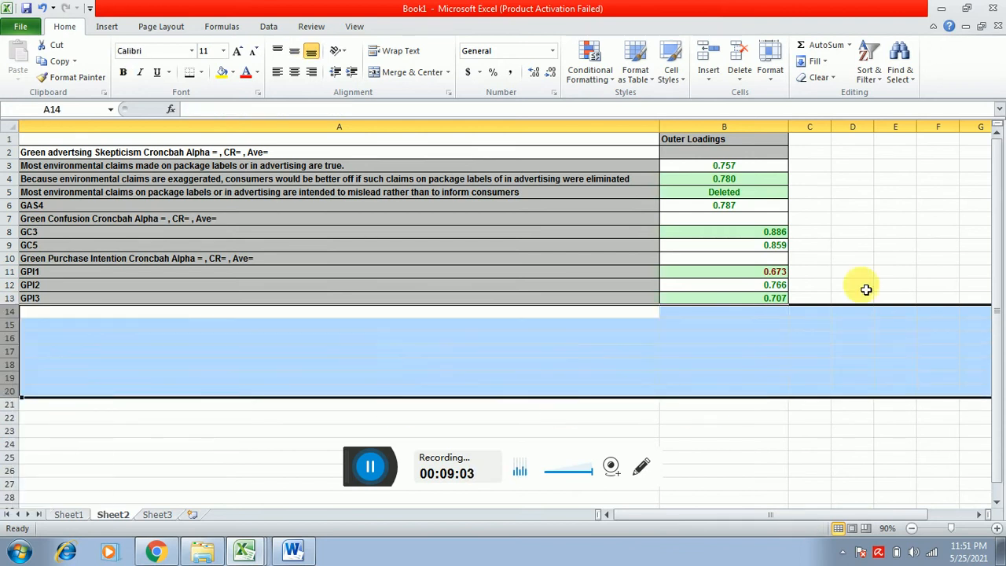
click(934, 246)
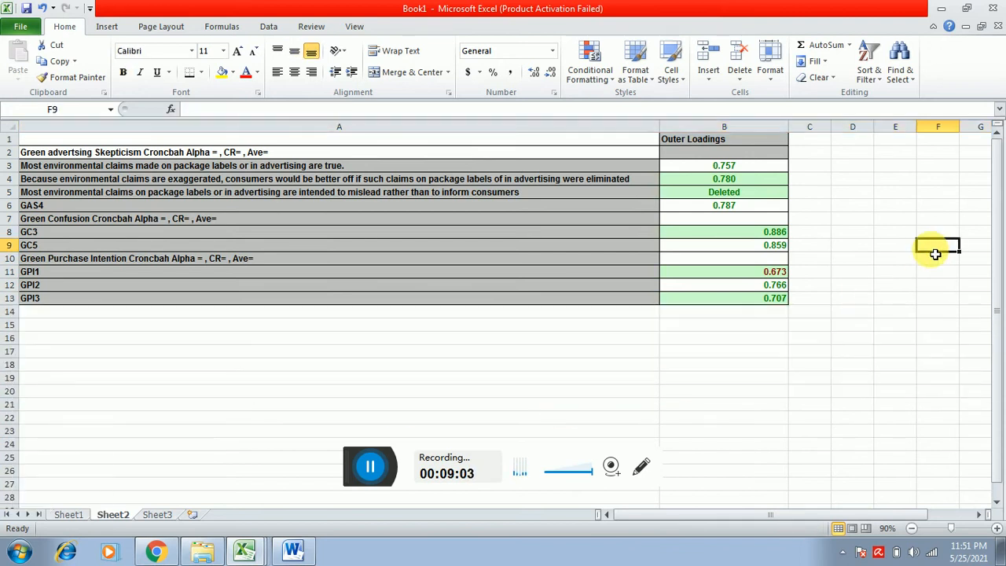
Step: Centre the whole Outer Loadings column horizontally
click(728, 138)
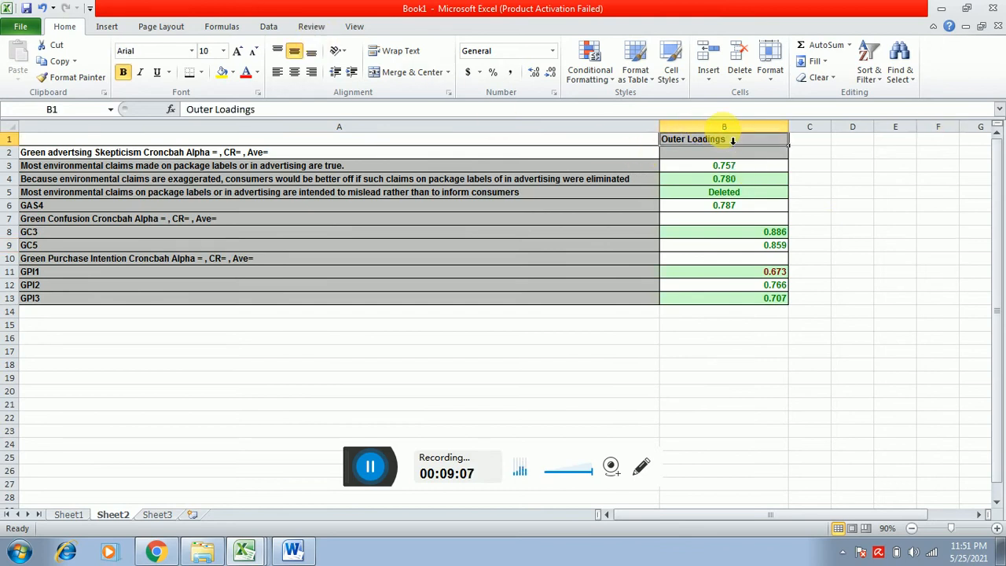
click(732, 140)
click(302, 74)
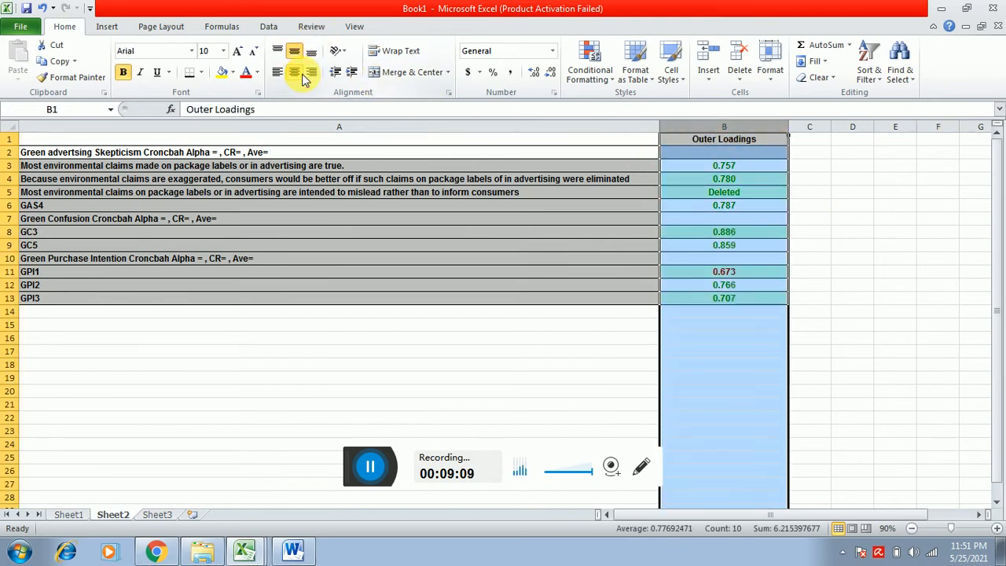
Step: Narrow column B to about the width of its heading and wrap the Outer Loadings heading text in B1
drag(795, 134, 722, 137)
click(695, 141)
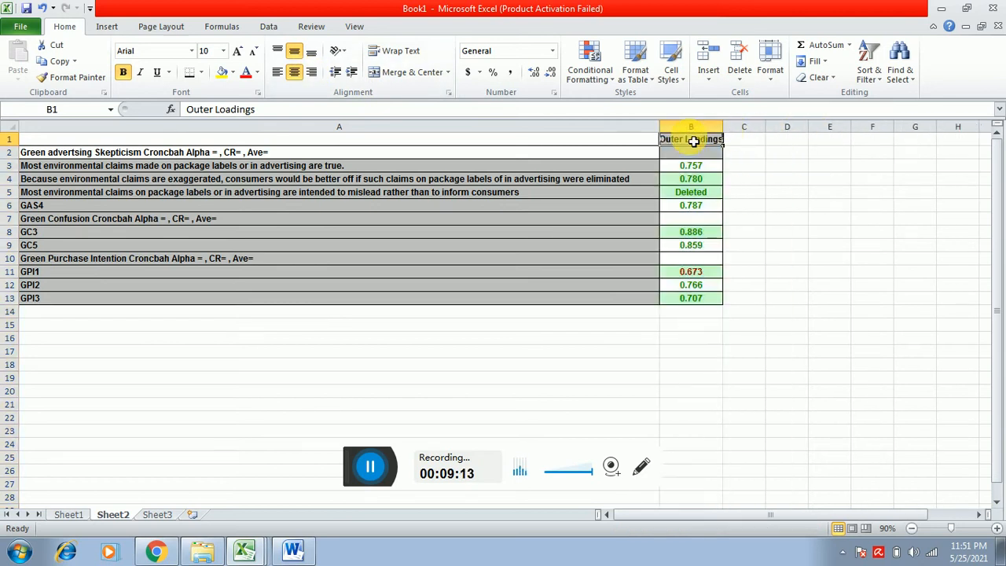
click(413, 50)
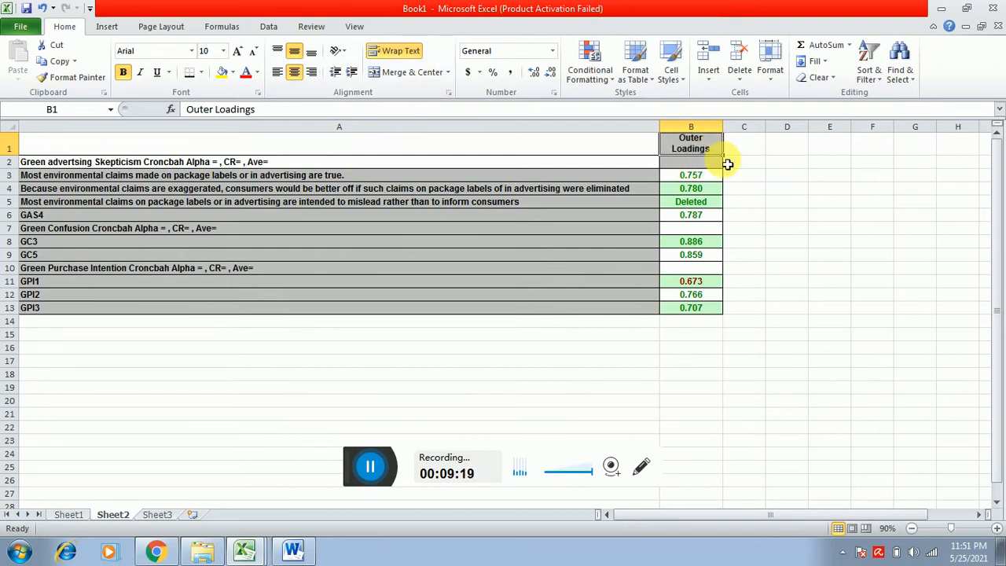
Step: Insert a blank row above the Outer Loadings heading row
double_click(284, 146)
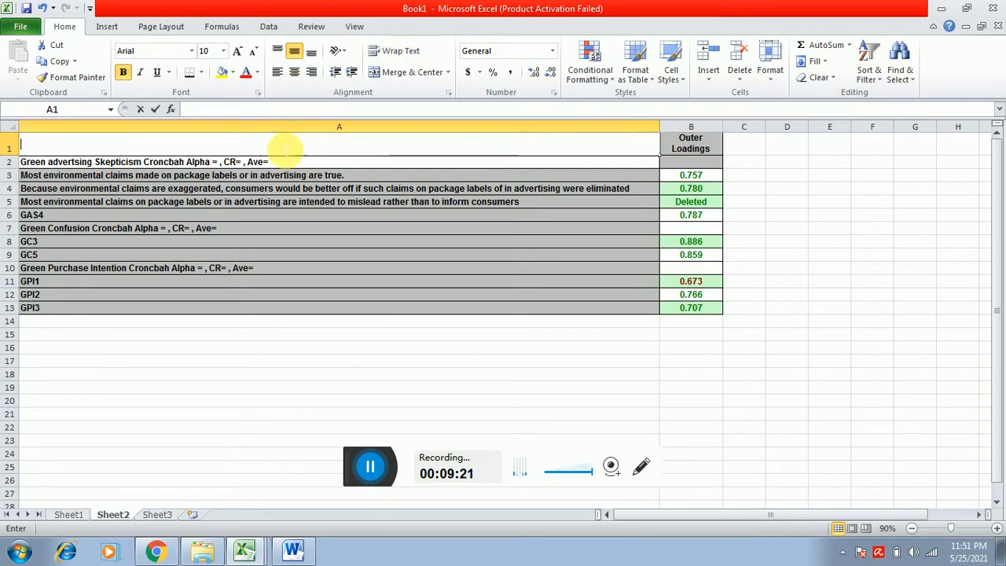
right_click(16, 147)
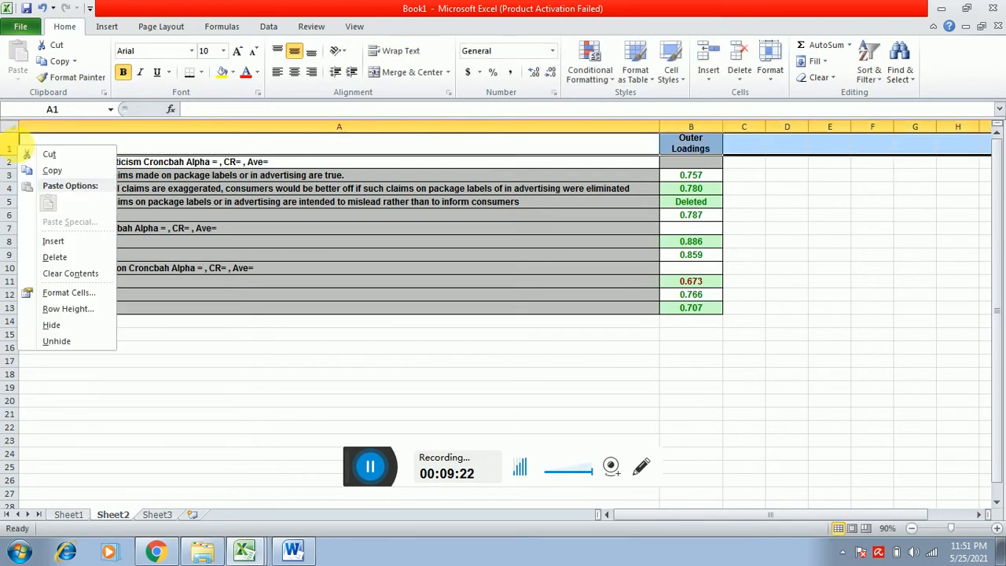
click(52, 241)
click(451, 261)
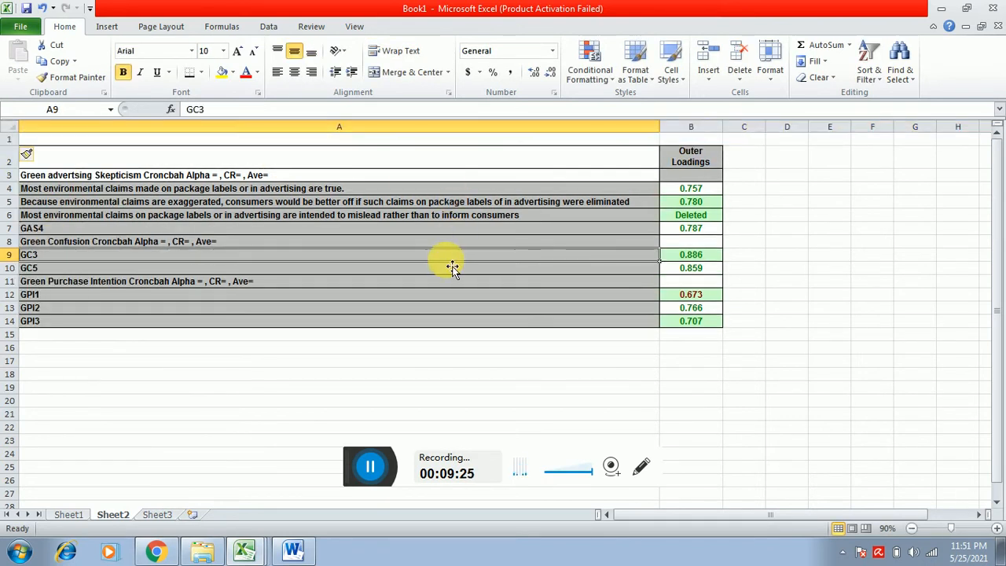
Step: Remove the fill colour from the whole table in A2:B14 by setting it to No Fill
drag(39, 164, 43, 169)
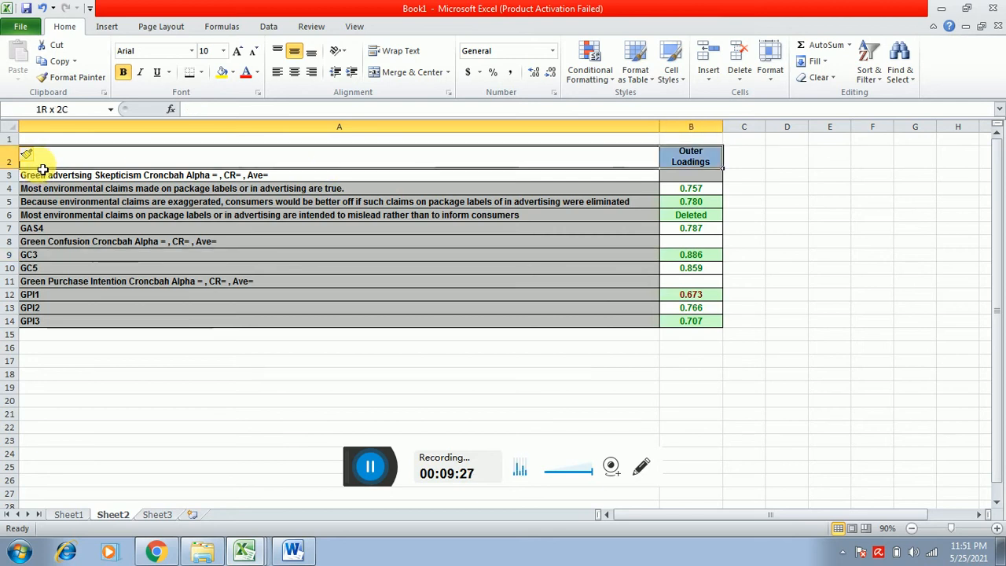
key(shift+Down)
key(shift+Down)
key(shift+Down)
key(shift+Down)
key(shift+Down)
key(shift+Down)
key(shift+Down)
key(shift+Down)
key(shift+Down)
key(shift+Down)
key(shift+Down)
key(shift+Down)
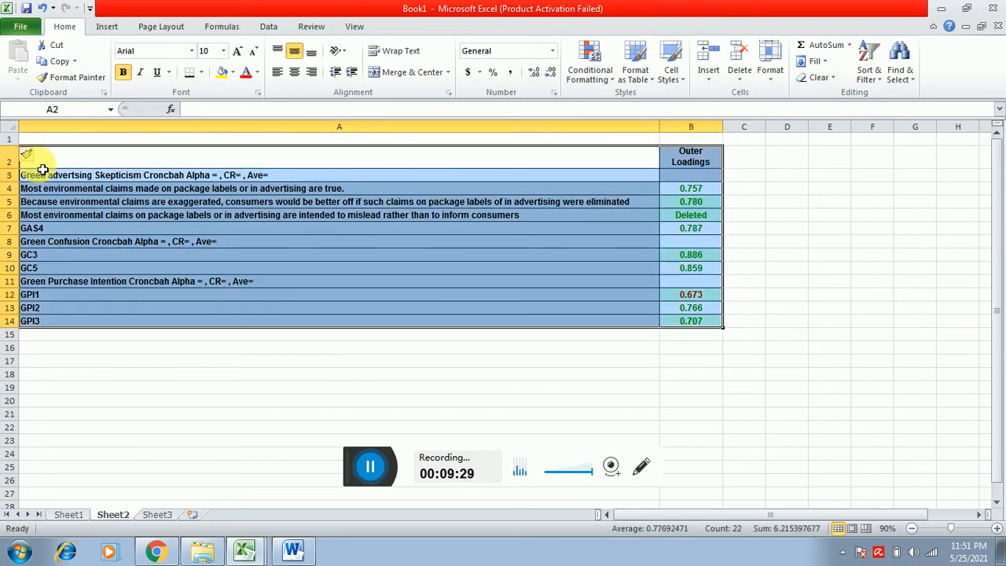
click(233, 73)
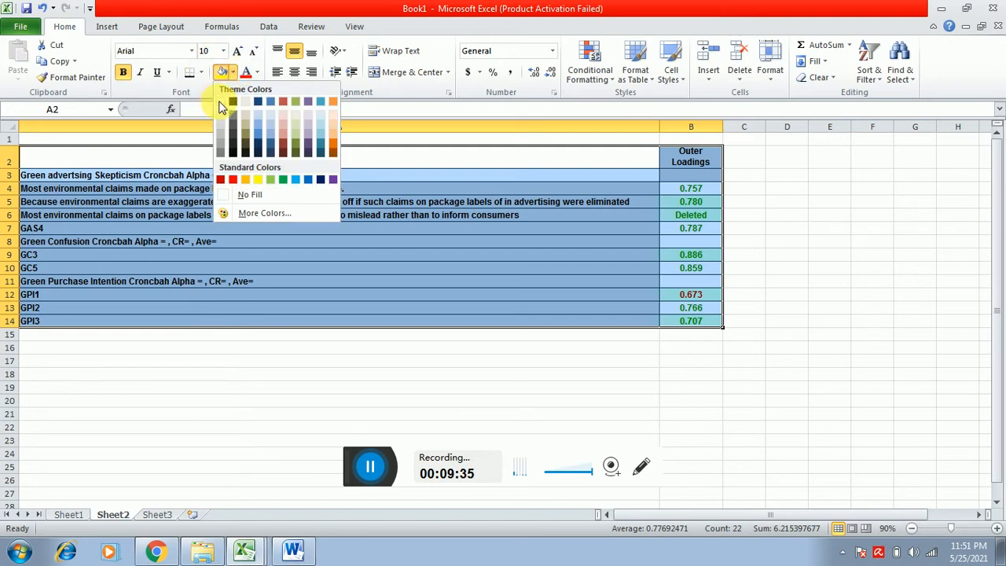
click(233, 194)
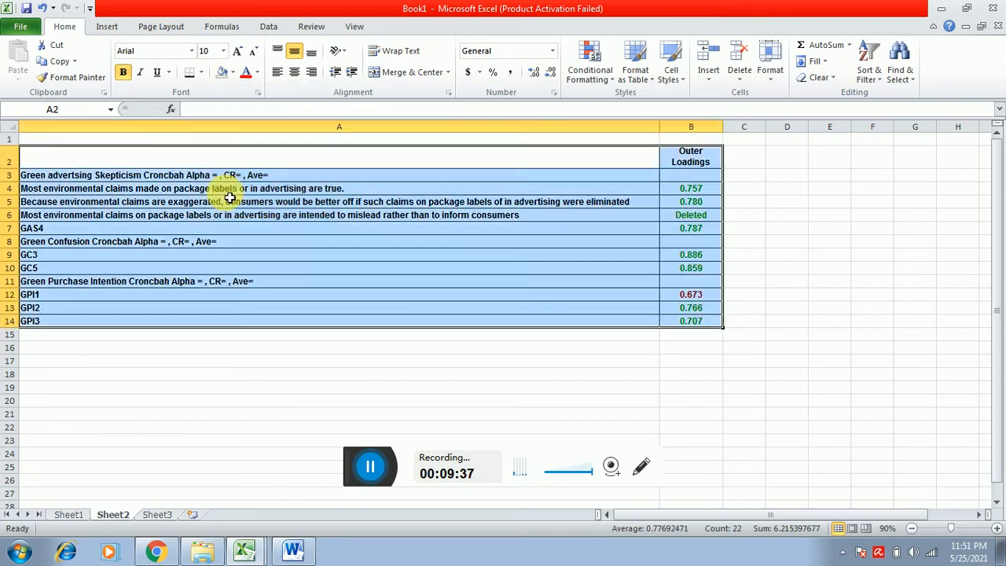
click(393, 375)
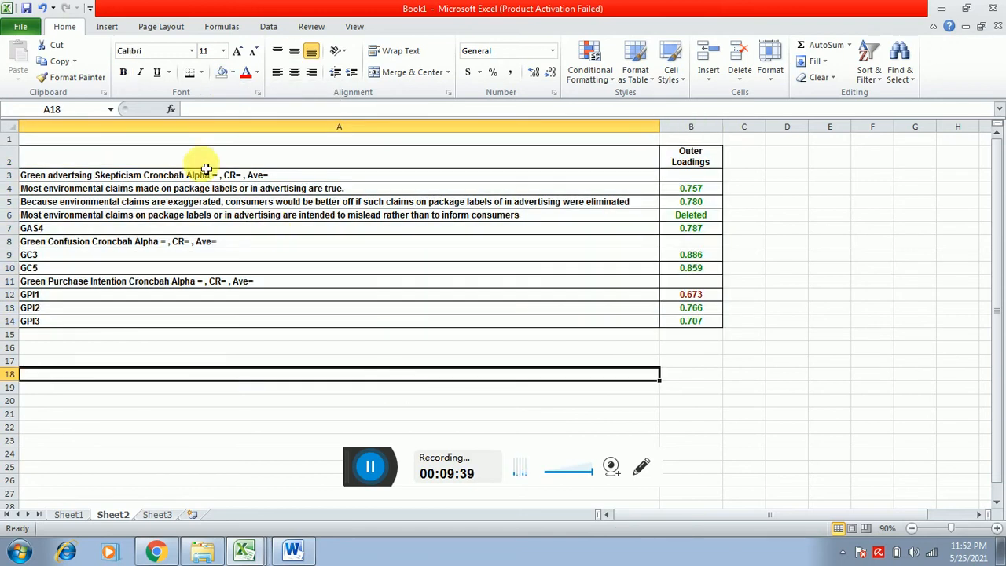
Step: Set the font colour of the outer loadings in B4:B14 to automatic black
click(183, 166)
key(Down)
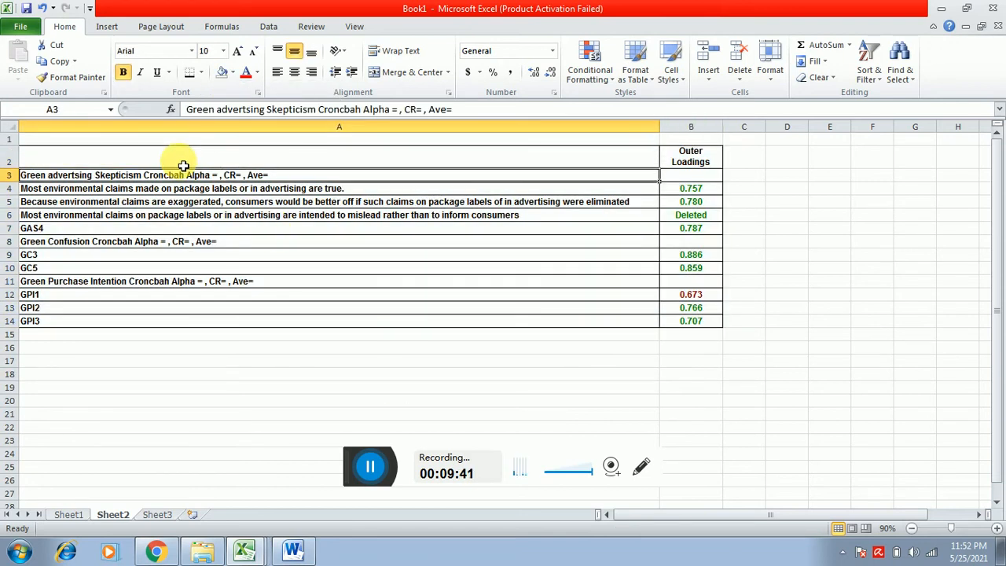
key(Down)
key(Right)
key(shift+Down)
key(shift+Down)
key(shift+Up)
key(shift+Up)
key(shift+Down)
key(shift+Down)
key(shift+Down)
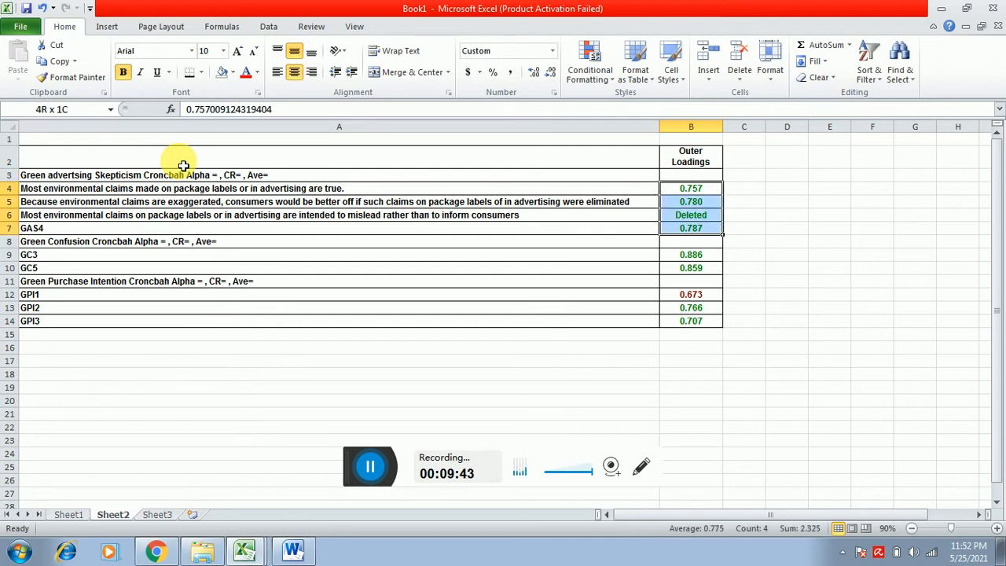
key(shift+Down)
key(shift+Down)
key(shift+Down)
key(shift+Down)
key(shift+Down)
key(shift+Down)
key(shift+Down)
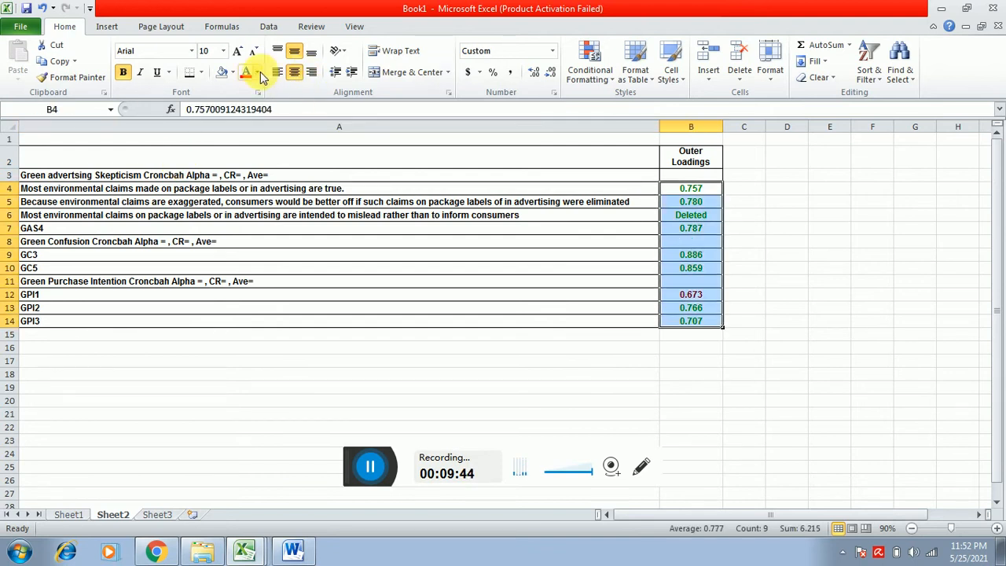
click(257, 72)
click(248, 90)
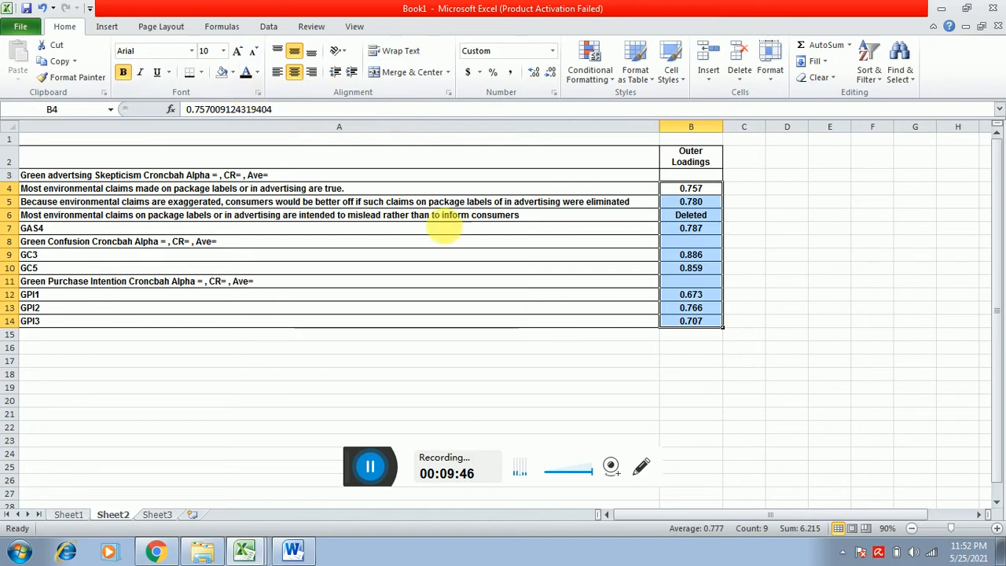
click(489, 244)
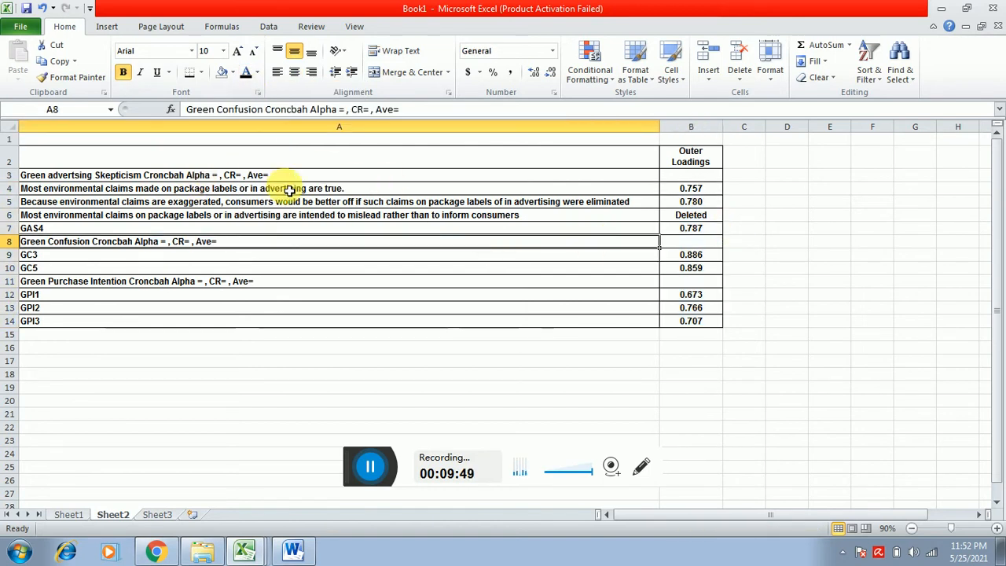
click(232, 159)
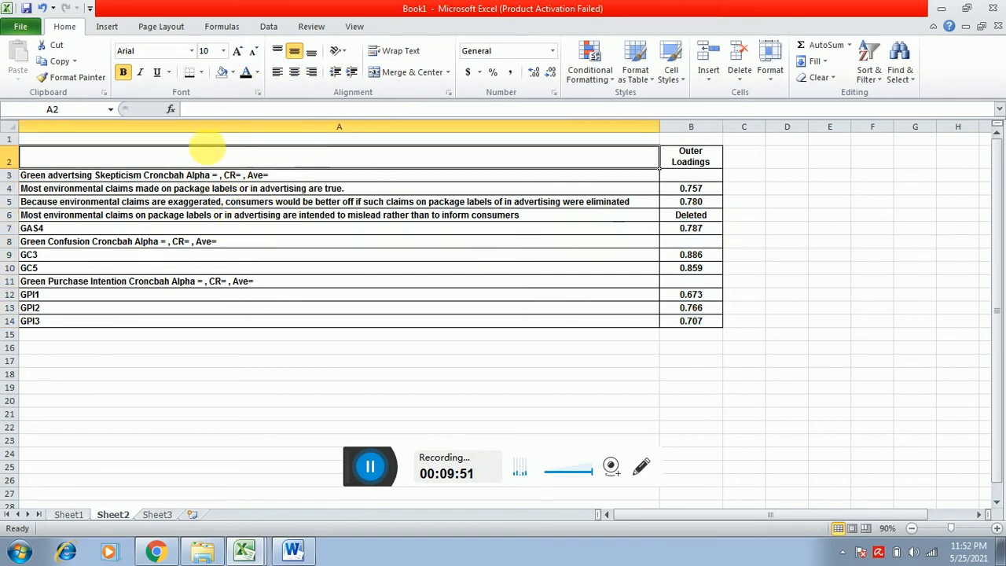
click(206, 141)
key(shift+Right)
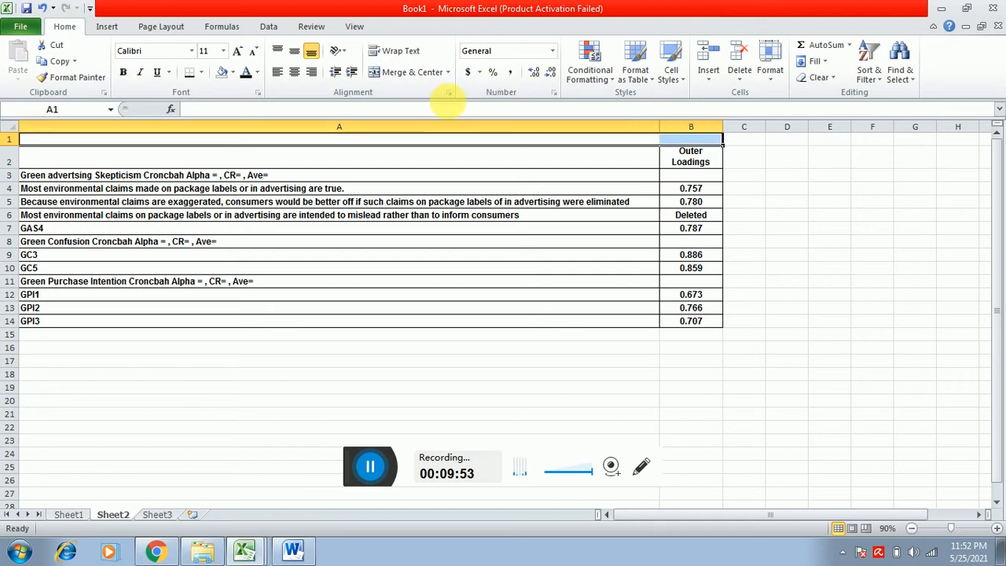
Step: Merge and center cells A1 and B1 above the outer loadings table
click(373, 188)
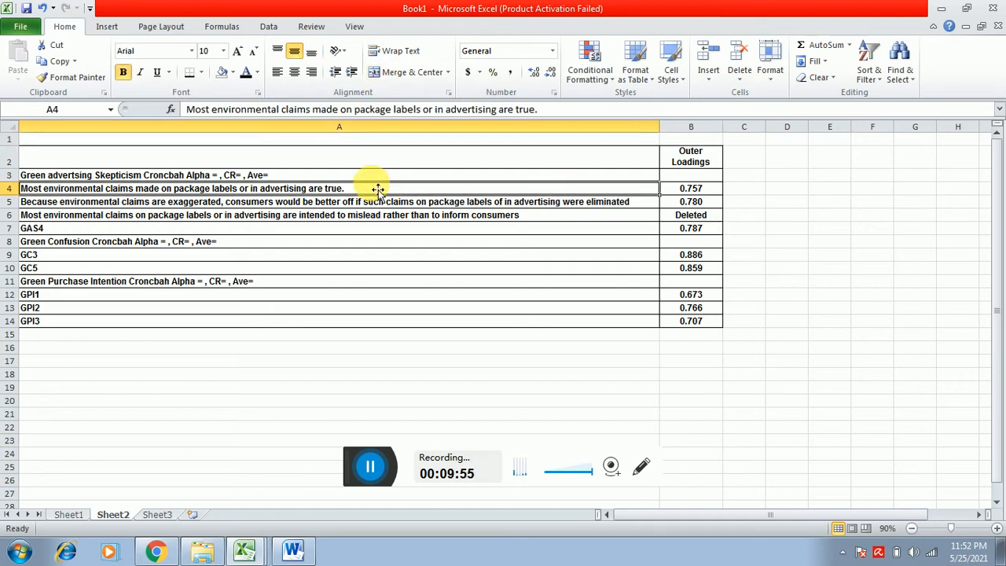
key(Up)
key(shift+Right)
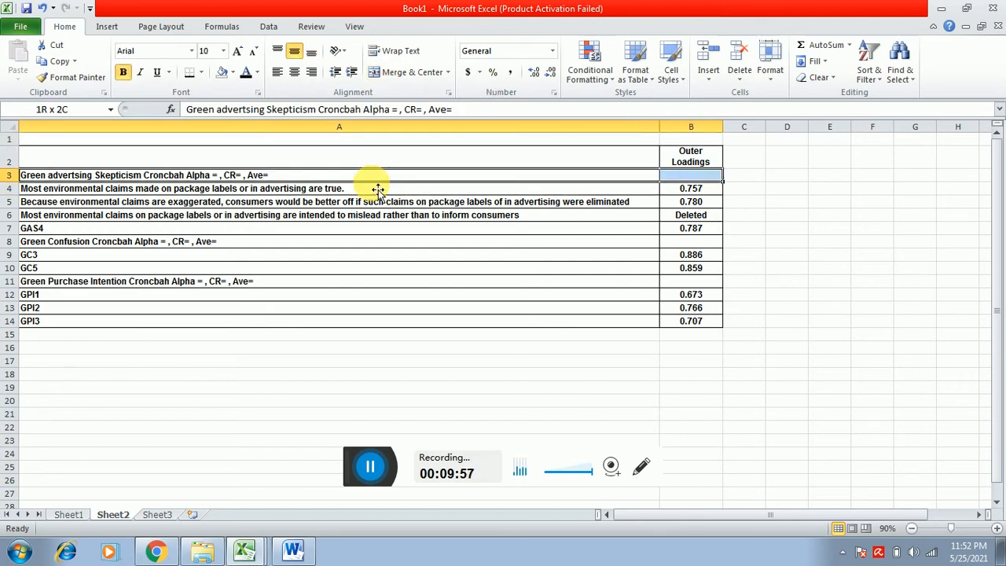
double_click(355, 141)
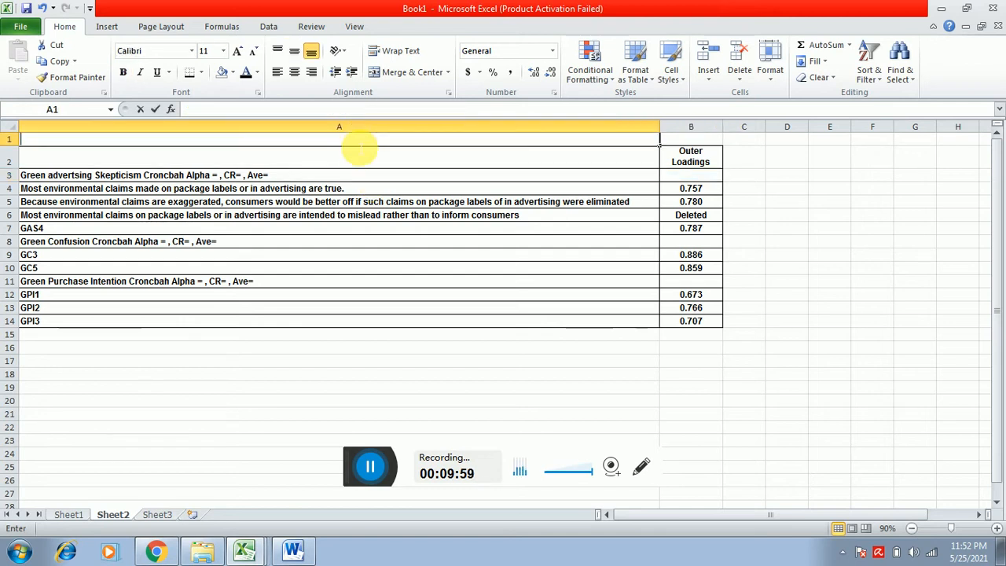
drag(360, 145, 691, 139)
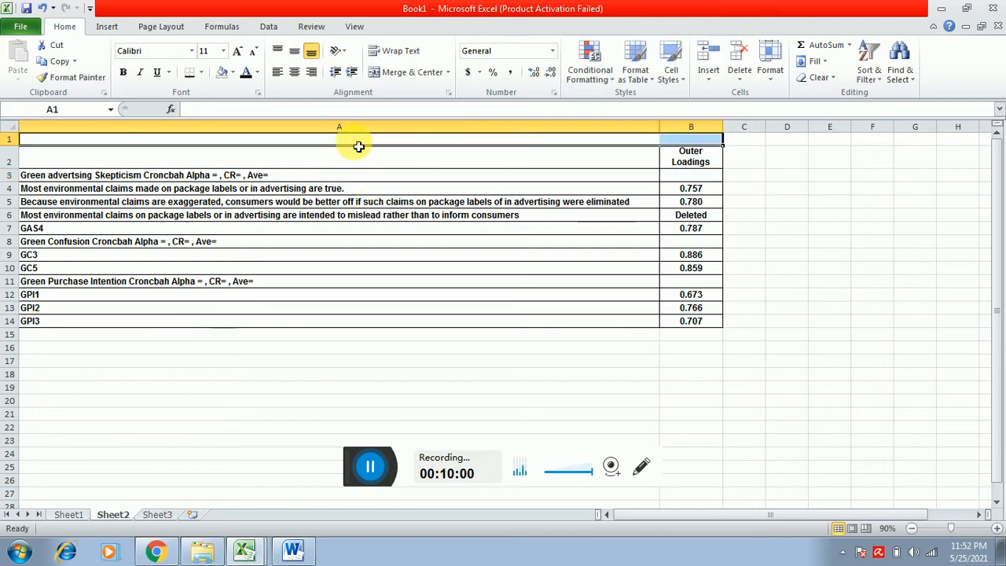
click(412, 72)
Step: Enter the title "Table 2- Outerloadings" in the merged cell in row 1 and make it bold
double_click(371, 140)
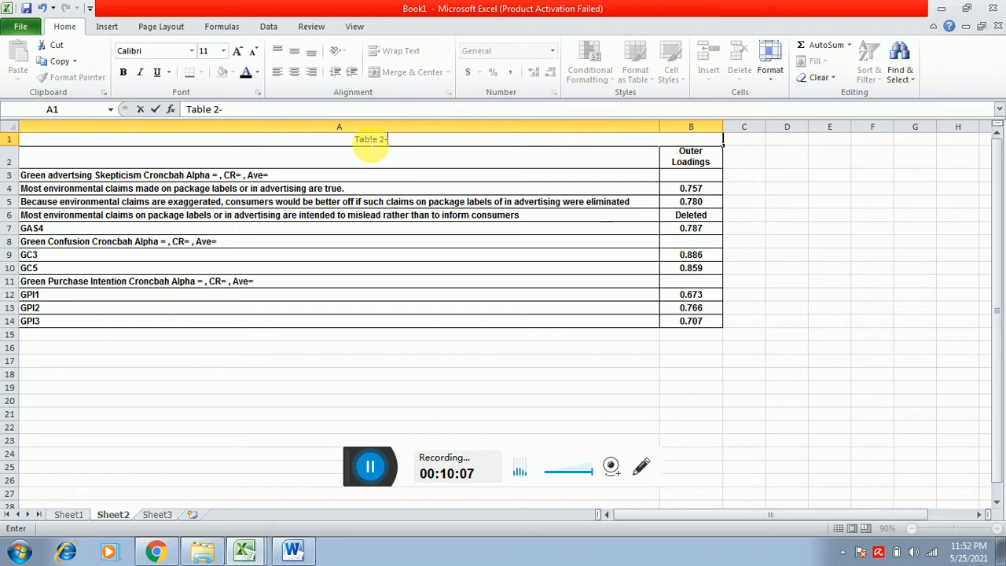
text(Table 2- Outerl)
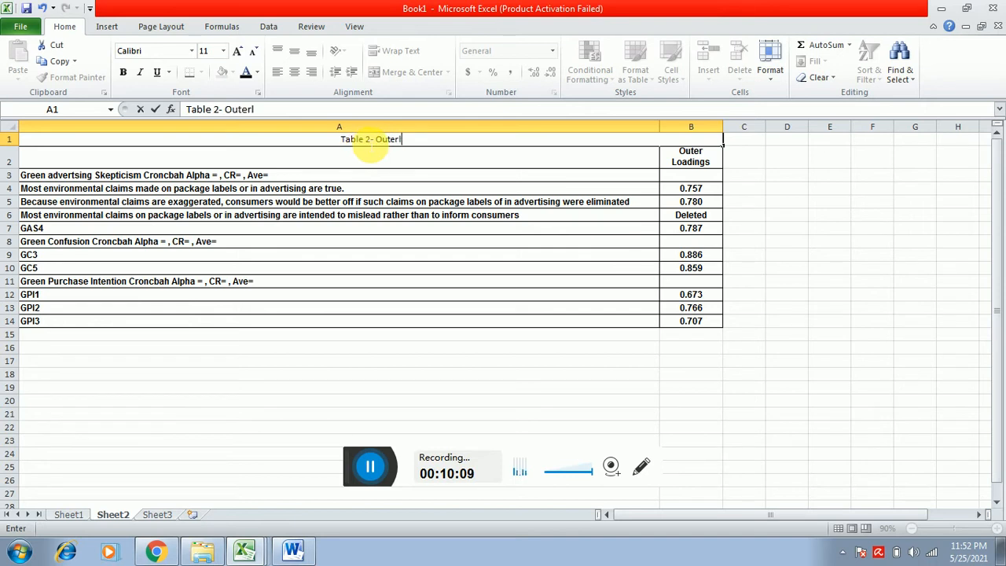
text(oadin)
text(gs)
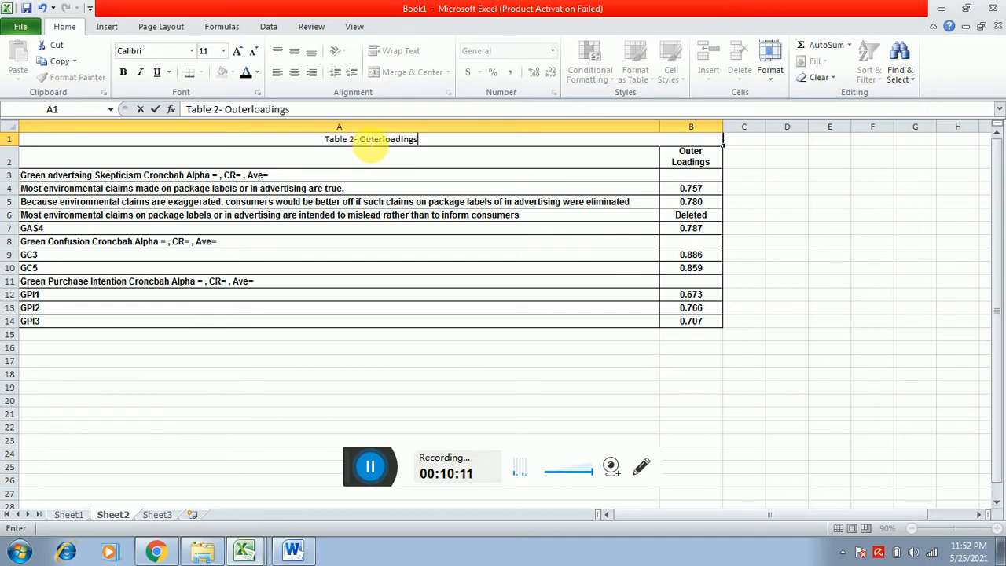
key(Return)
click(370, 144)
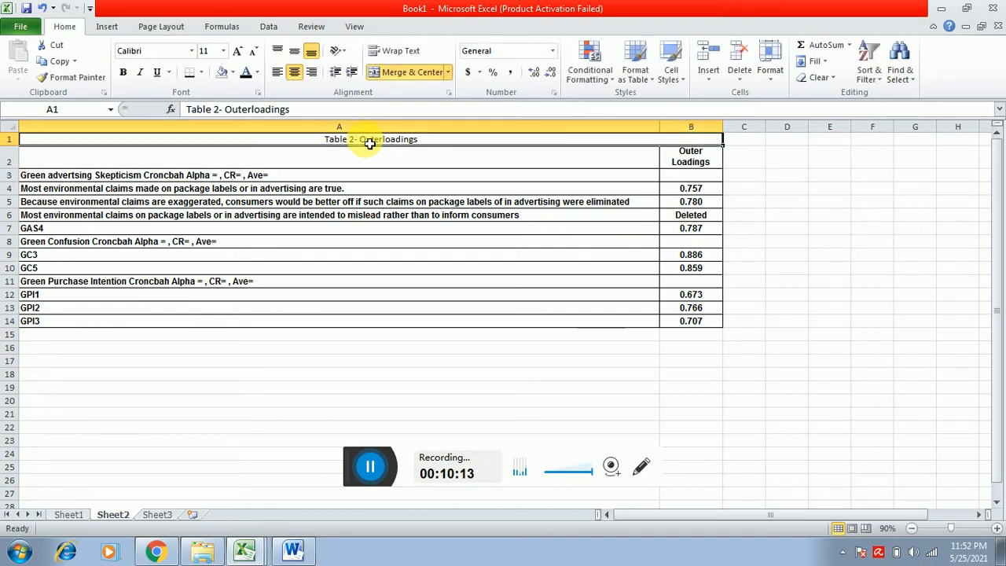
key(ctrl+b)
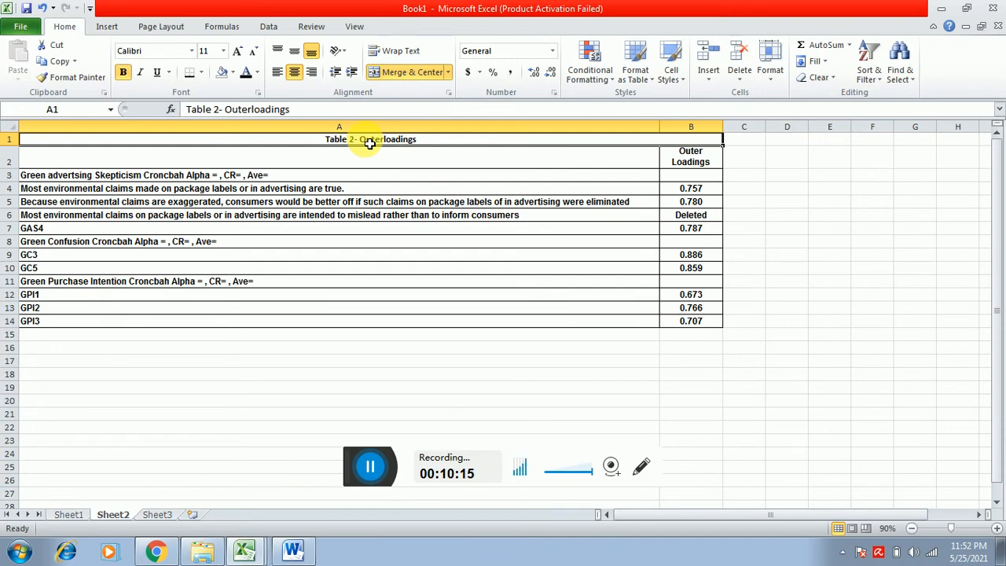
key(Down)
key(Down)
key(Down)
key(Down)
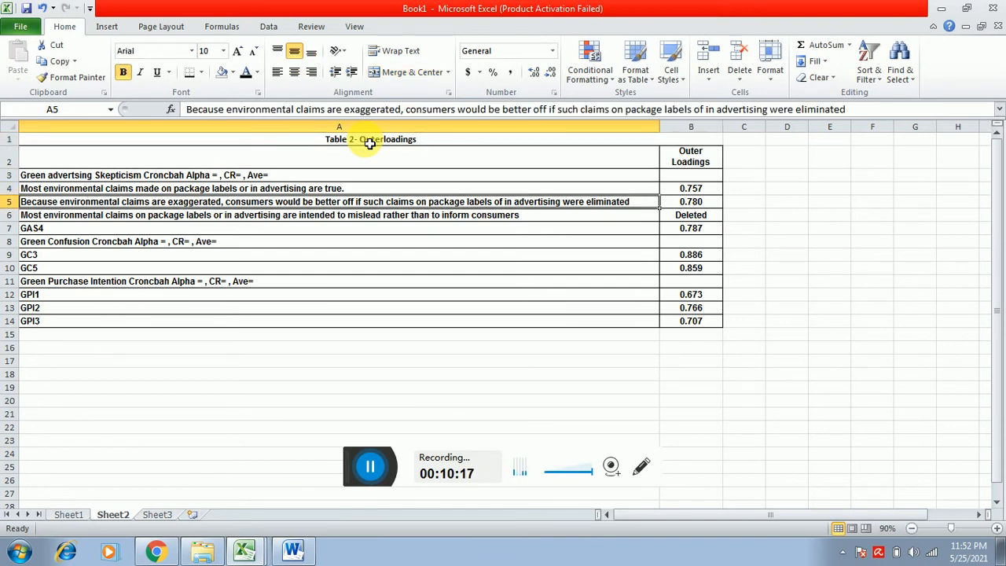
key(ctrl+s)
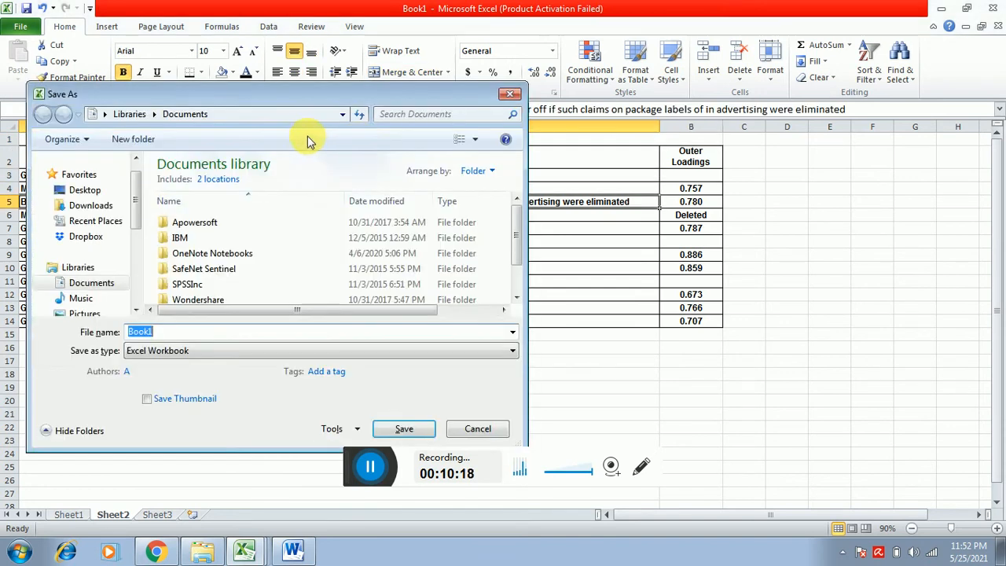
click(465, 431)
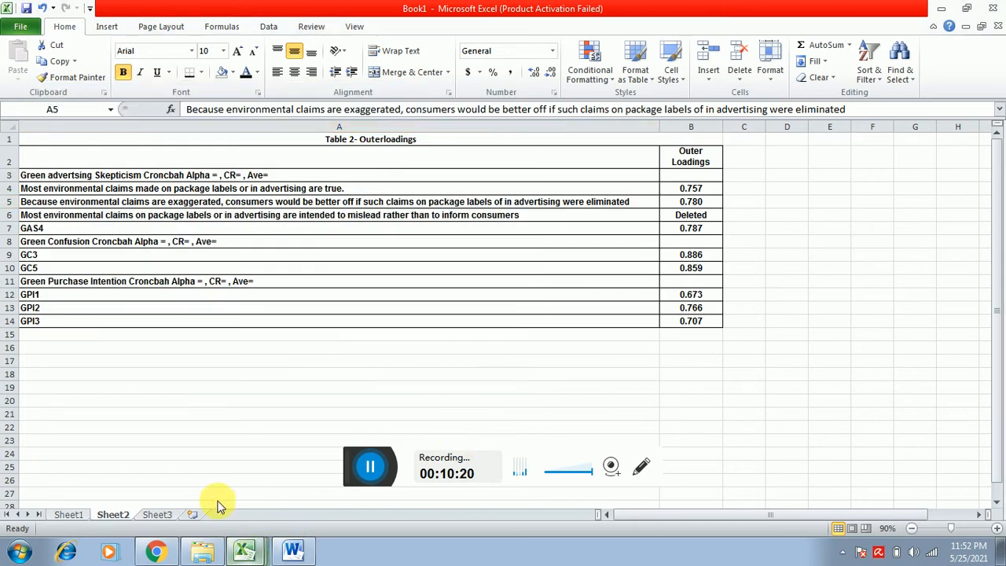
Step: Switch to the ALGO RESULTS workbook and go from its Navigation sheet to the Construct Reliability and Validity table
key(ctrl+Tab)
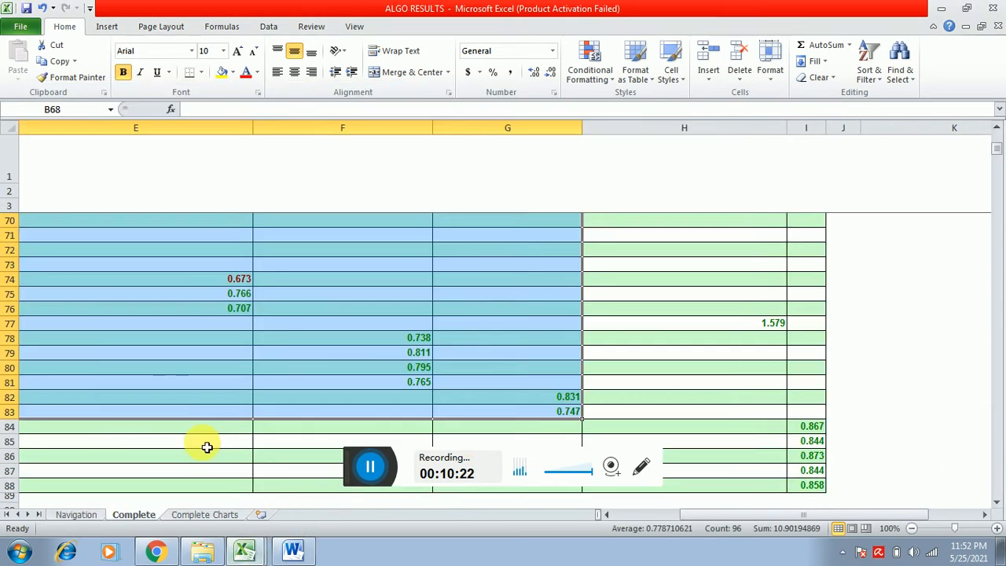
click(77, 515)
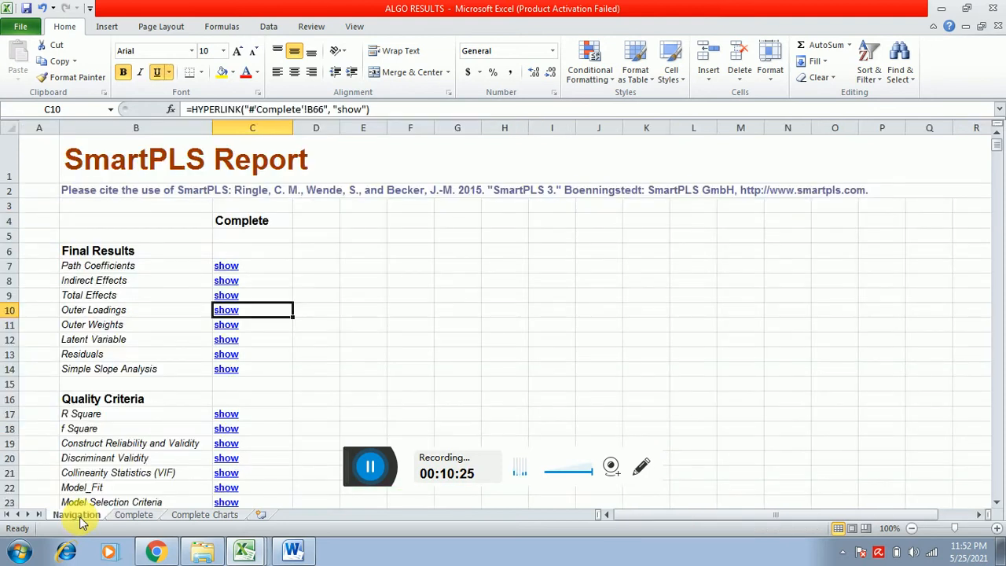
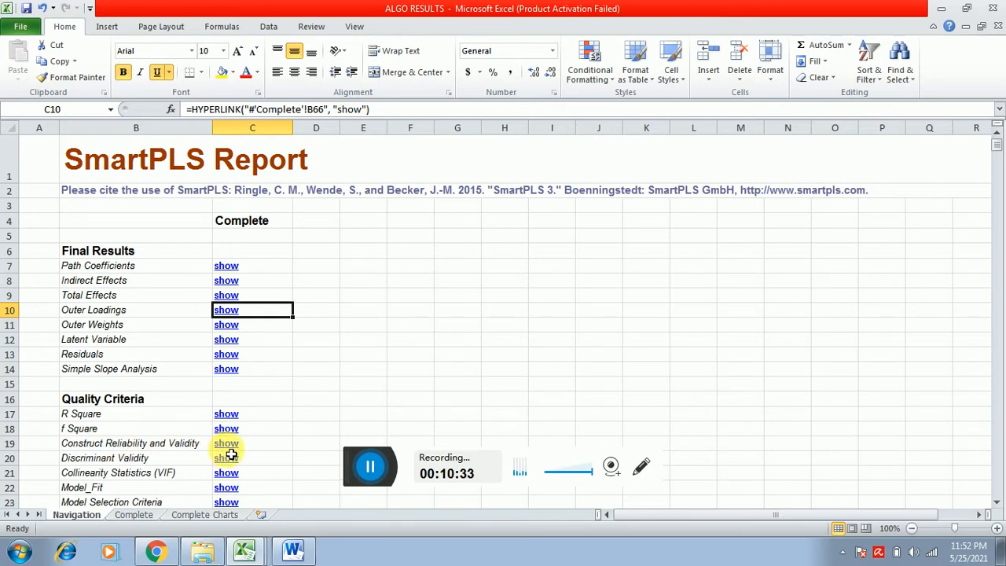
click(228, 445)
key(Down)
key(Down)
key(Down)
key(Down)
key(Down)
key(Down)
key(Down)
key(Down)
key(Down)
key(Down)
key(Down)
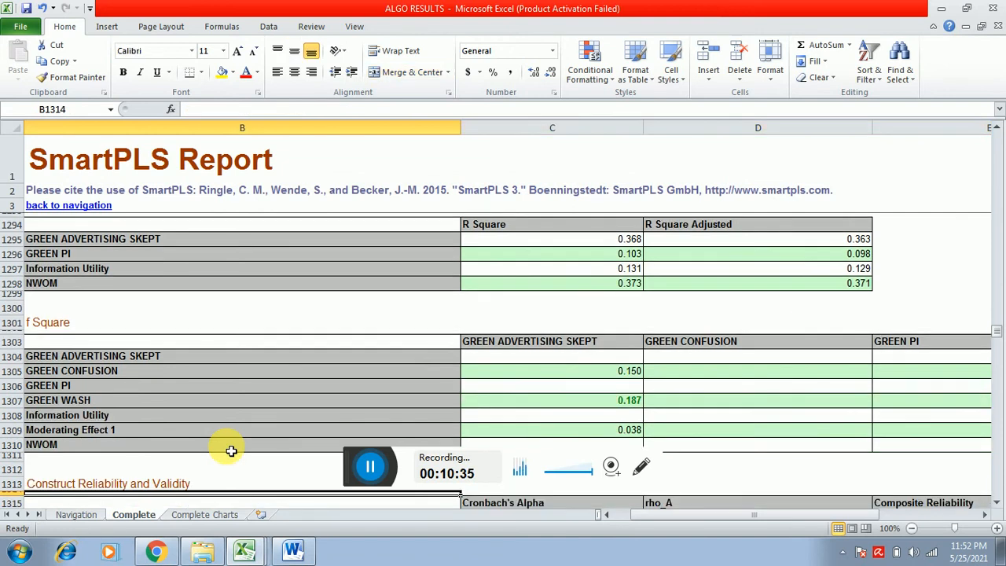
key(Down)
key(Down)
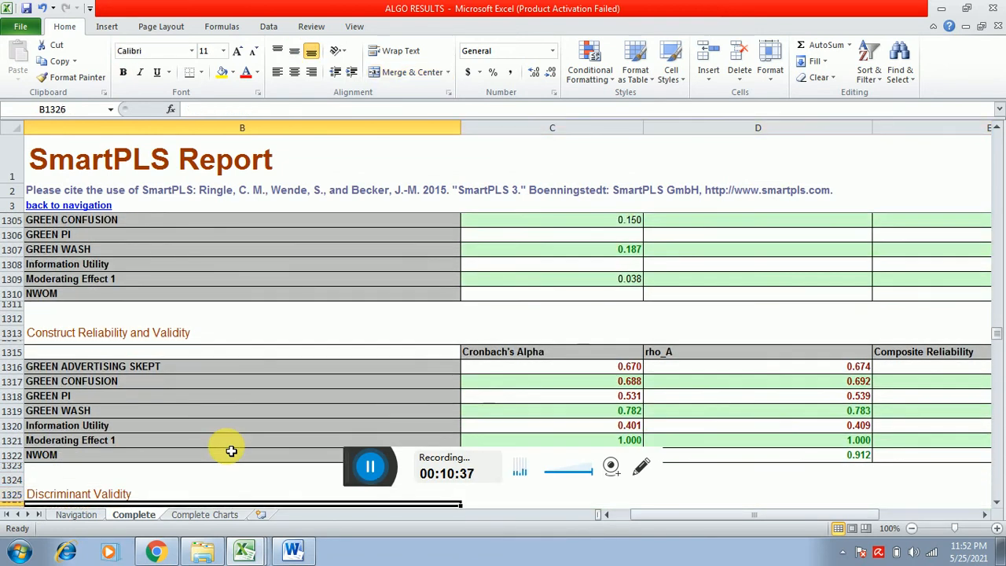
Step: Examine the Cronbach's Alpha values of all constructs in the Construct Reliability and Validity table
click(520, 371)
key(Up)
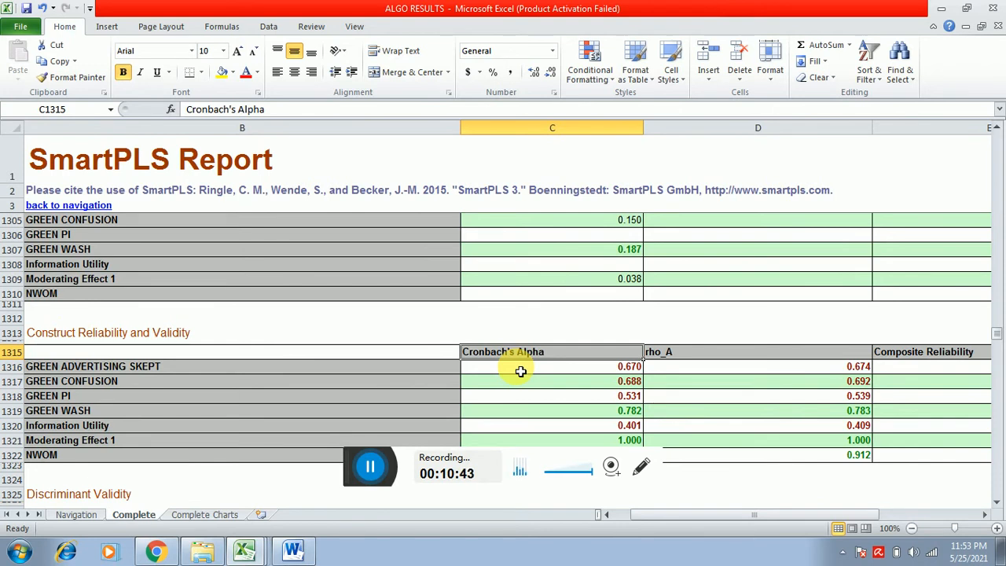
key(Down)
key(Down)
key(Down)
key(Down)
key(Down)
key(Down)
key(Down)
key(Down)
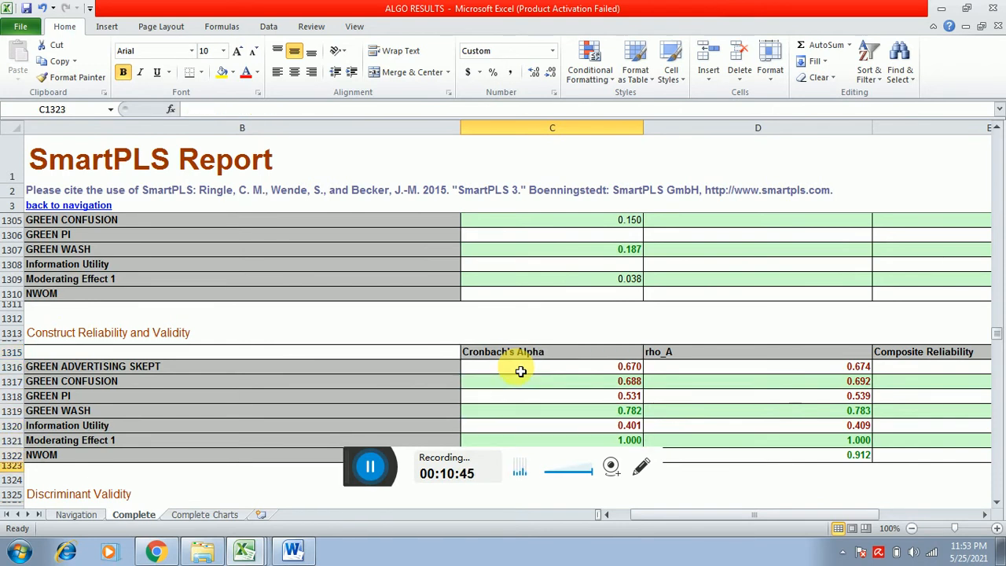
key(Up)
key(Up)
key(Up)
key(Up)
key(Up)
key(Up)
key(Up)
key(Up)
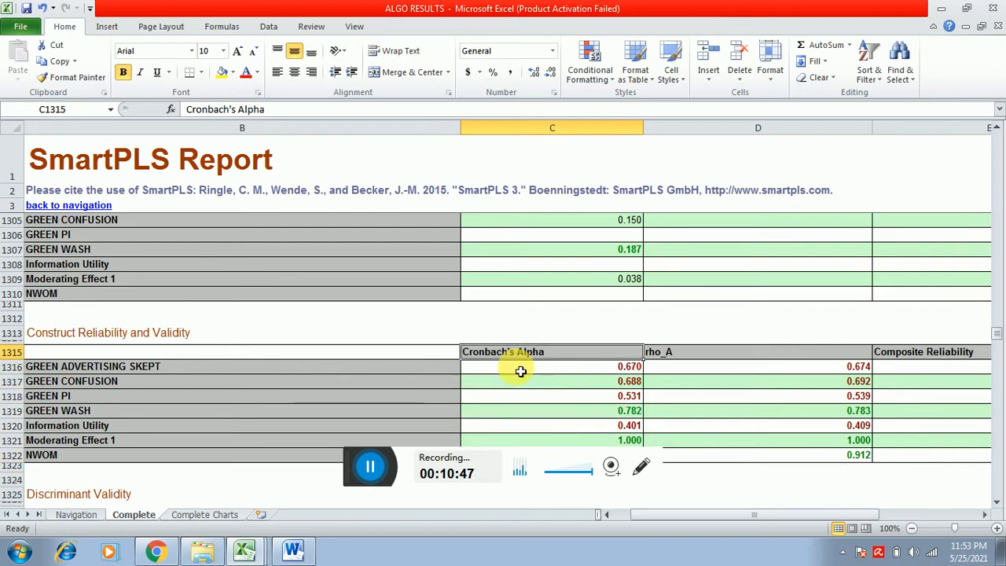
Step: Compare Cronbach's Alpha with Composite Reliability and AVE, then read the GREEN ADVERTISING SKEPT row for those measures
key(Right)
key(Right)
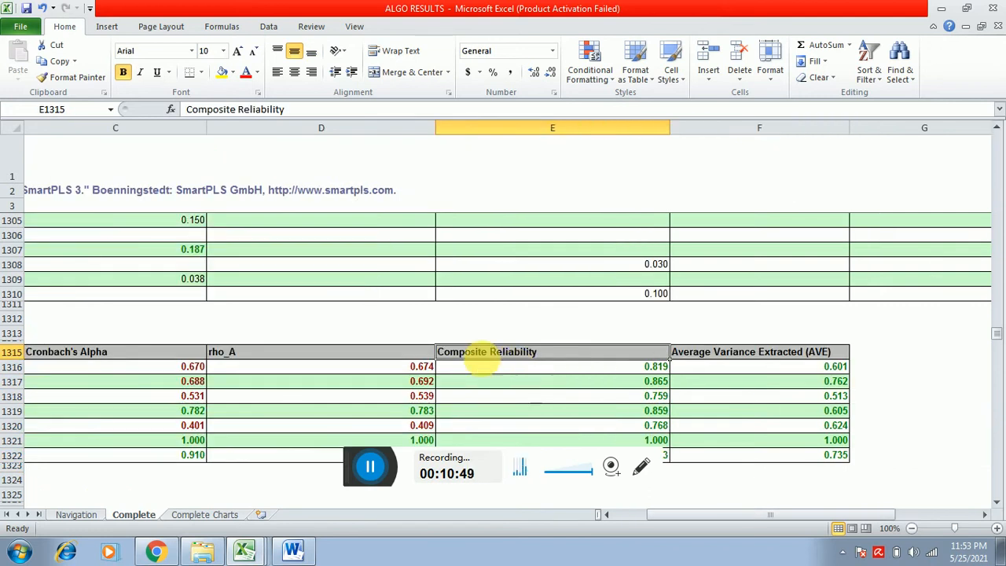
key(Left)
key(Left)
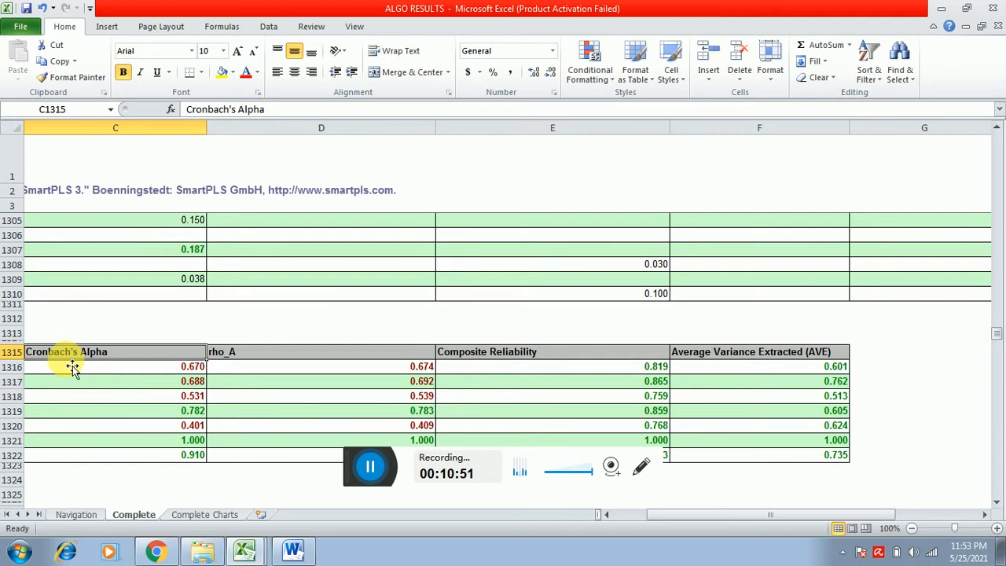
key(Left)
key(Right)
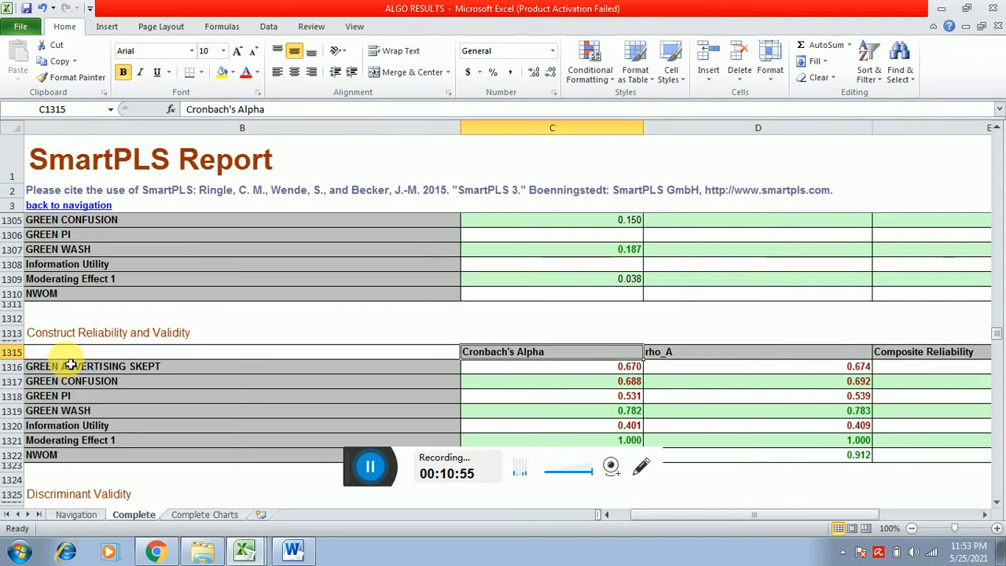
key(Right)
key(Right)
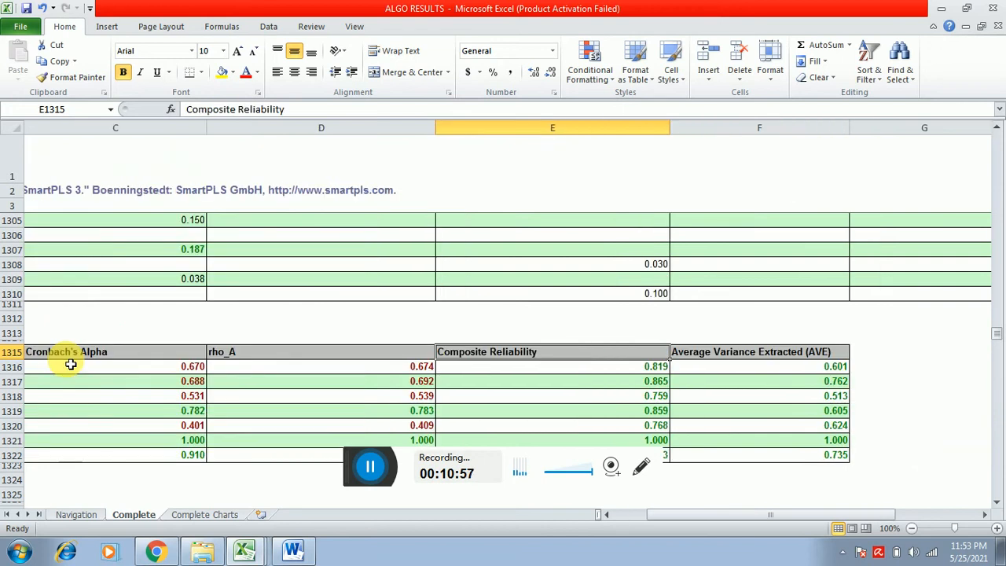
key(Down)
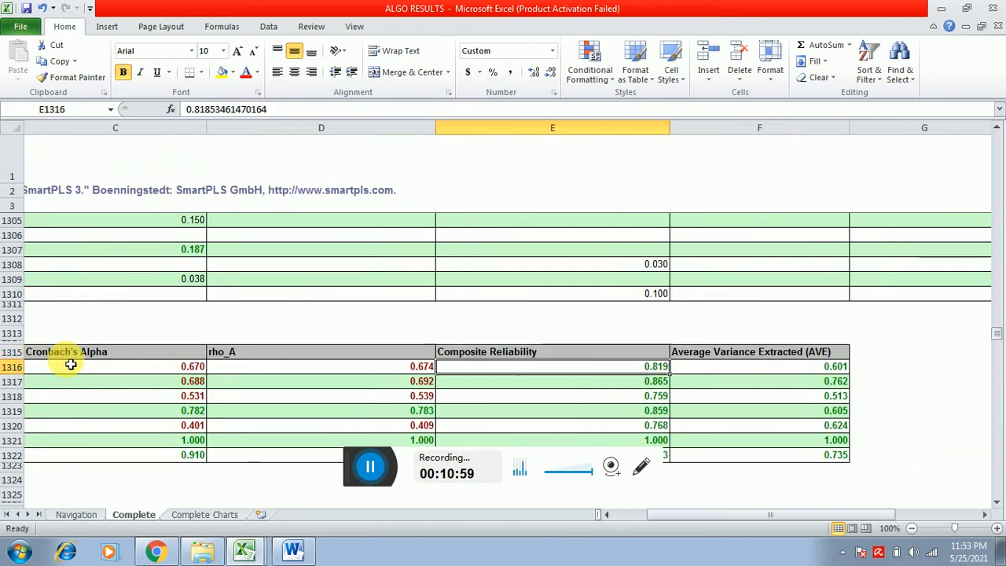
key(Left)
key(Left)
key(Left)
key(Right)
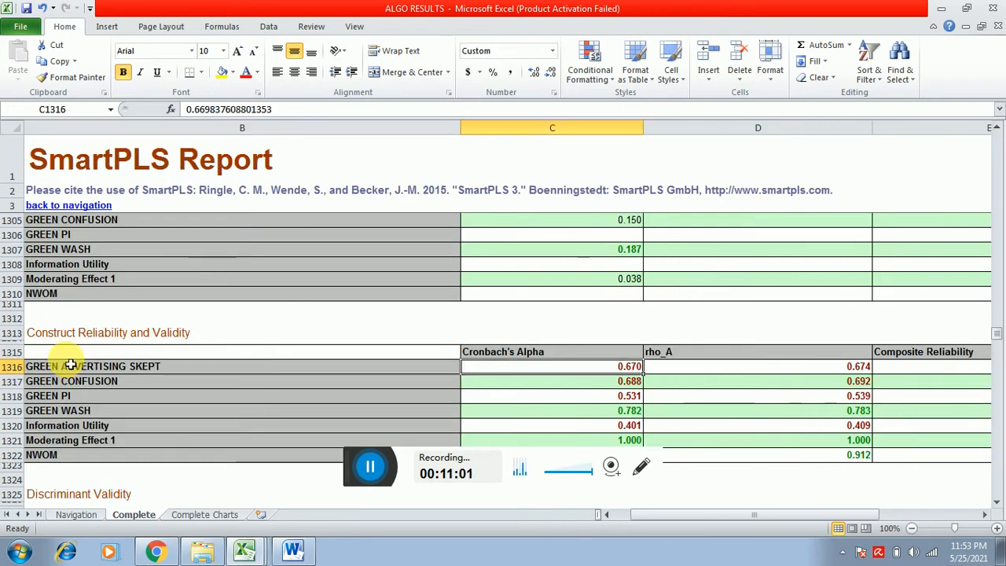
key(Left)
key(Right)
key(Right)
key(Right)
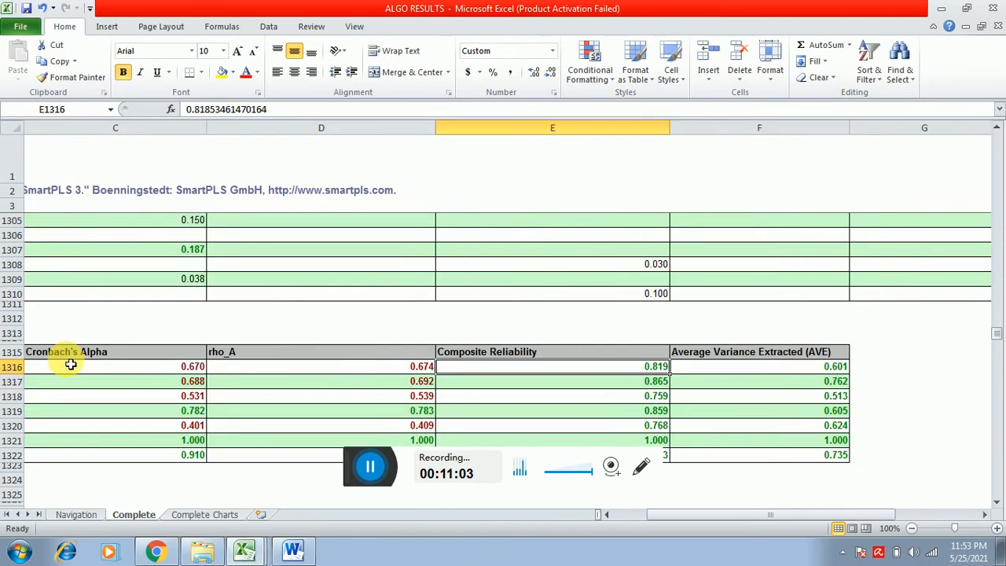
Step: Return to Book1 and remove the "Croncbah Alpha = ," text from the Green advertsing Skepticism heading in A3
key(alt+Tab)
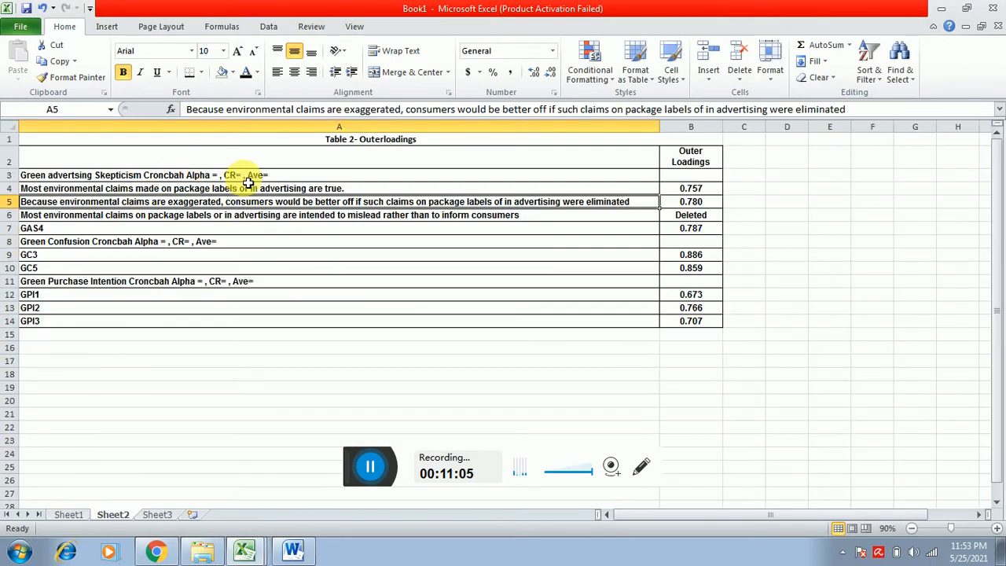
double_click(222, 175)
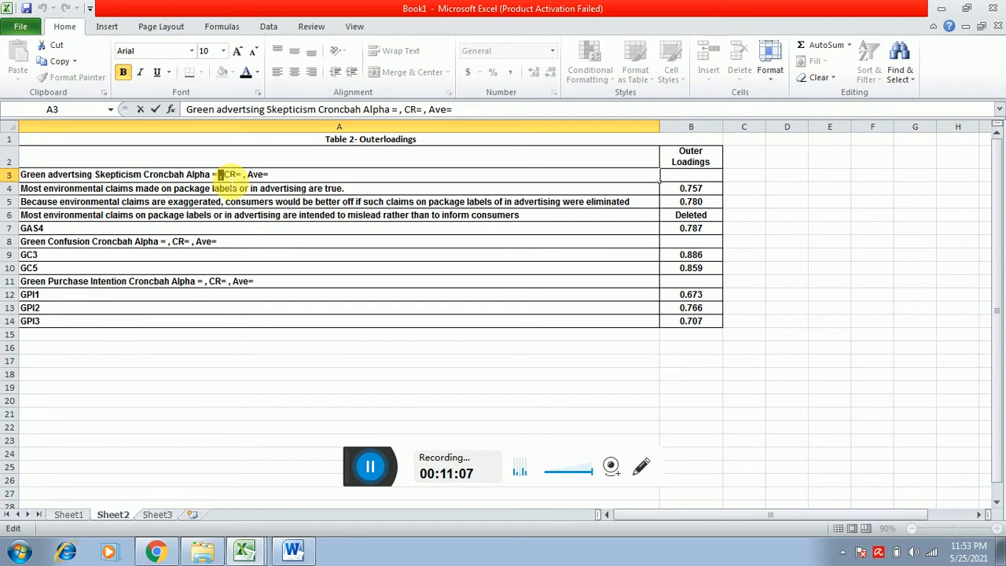
key(shift+Left)
key(shift+Left)
key(shift+Left)
key(shift+Left)
key(shift+Left)
key(shift+Left)
key(shift+Left)
key(shift+Left)
key(shift+Left)
key(shift+Left)
key(shift+Left)
key(shift+Left)
key(shift+Left)
key(shift+Left)
key(shift+Left)
key(shift+Left)
key(shift+Right)
key(Delete)
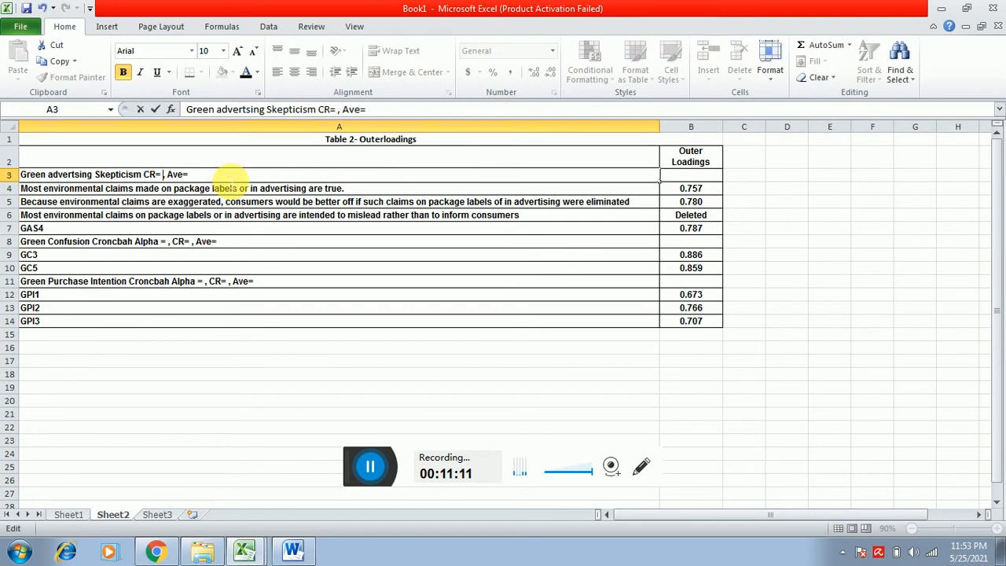
Step: Complete the A3 heading with CR= 0.819 from the results workbook, and change Ave to AVE= 0.601
key(alt+Tab)
key(alt+Tab)
text(0.818)
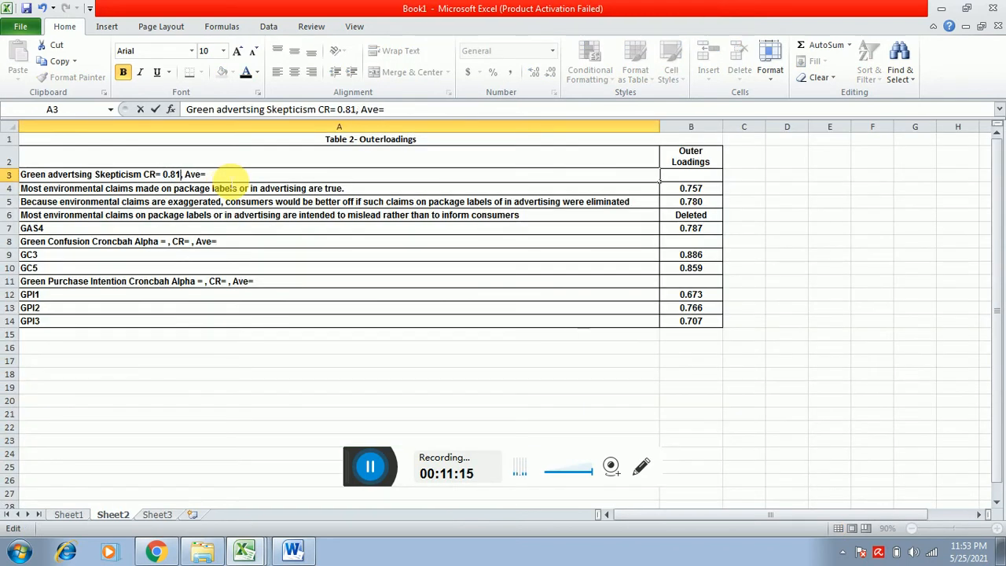
text(9)
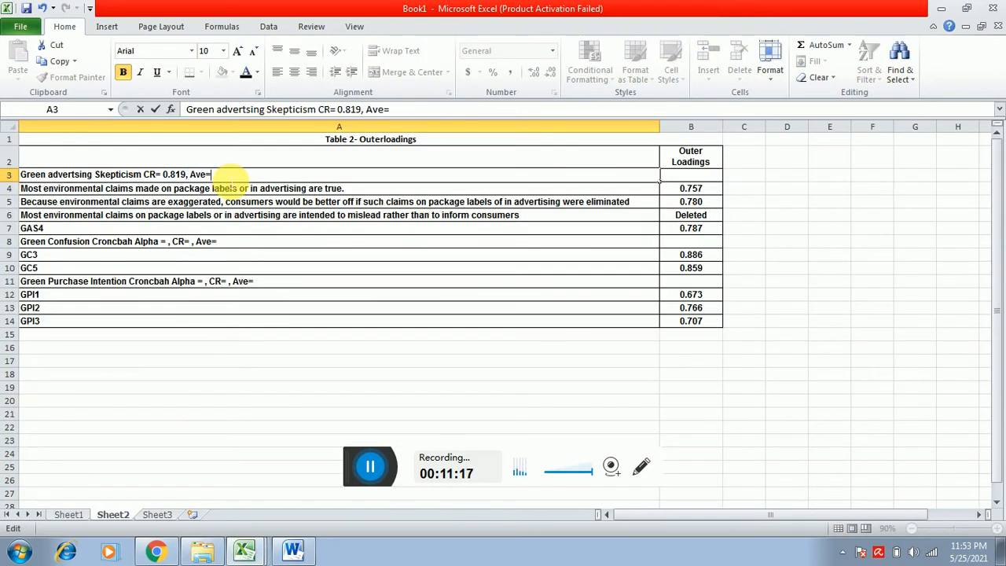
text(VE)
key(alt+Tab)
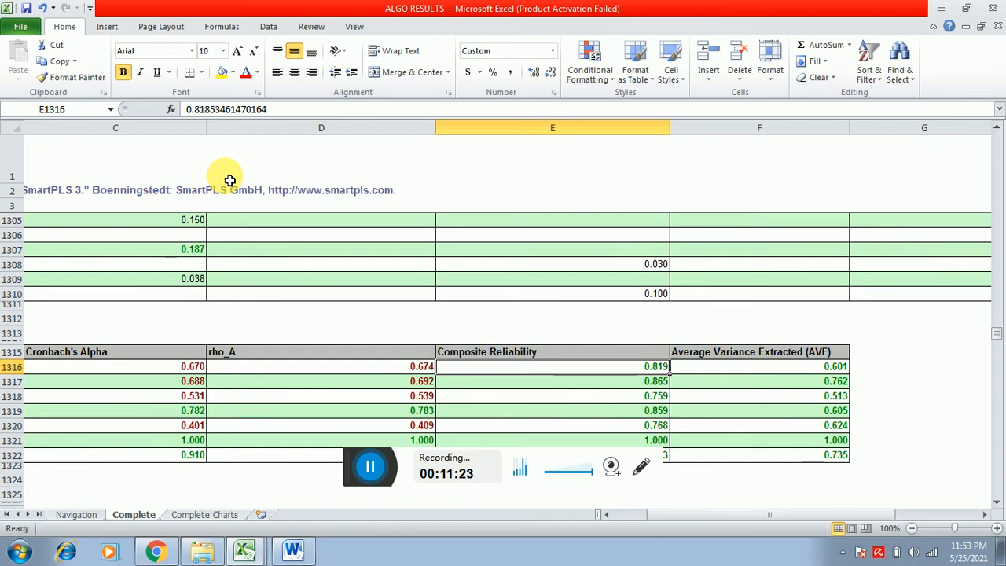
key(alt+Tab)
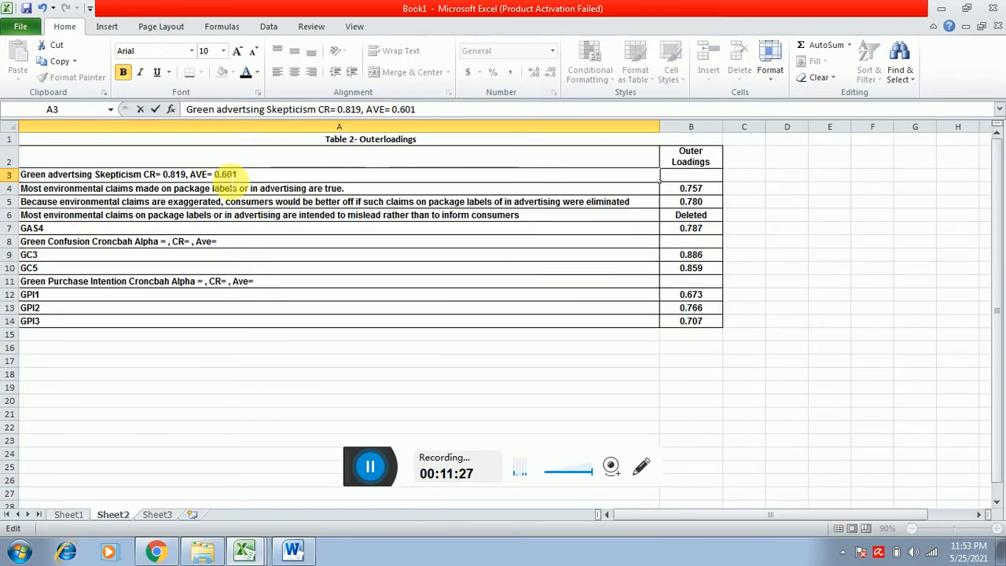
click(278, 201)
click(259, 246)
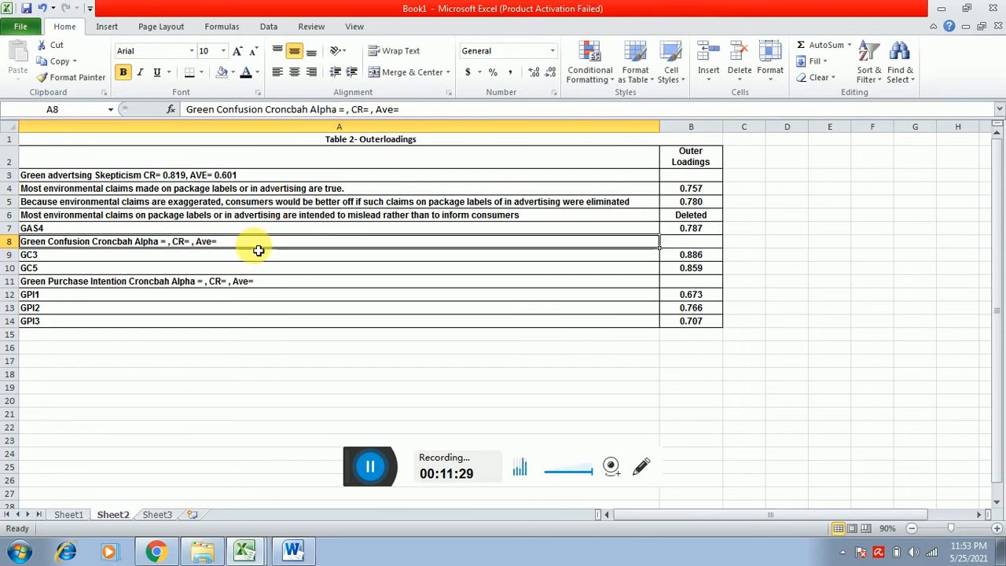
Step: Look up GREEN CONFUSION's Composite Reliability in the ALGO RESULTS workbook and enter CR= 0.865 in Book1's A8 heading
key(alt+Tab)
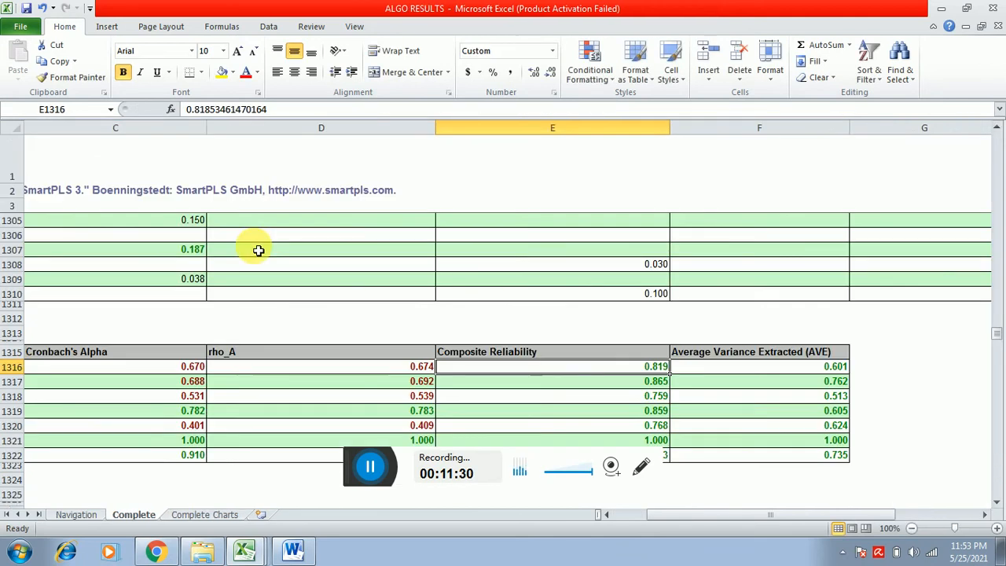
click(619, 382)
key(Left)
key(Left)
key(Left)
key(Left)
key(Right)
key(Right)
key(Right)
key(Right)
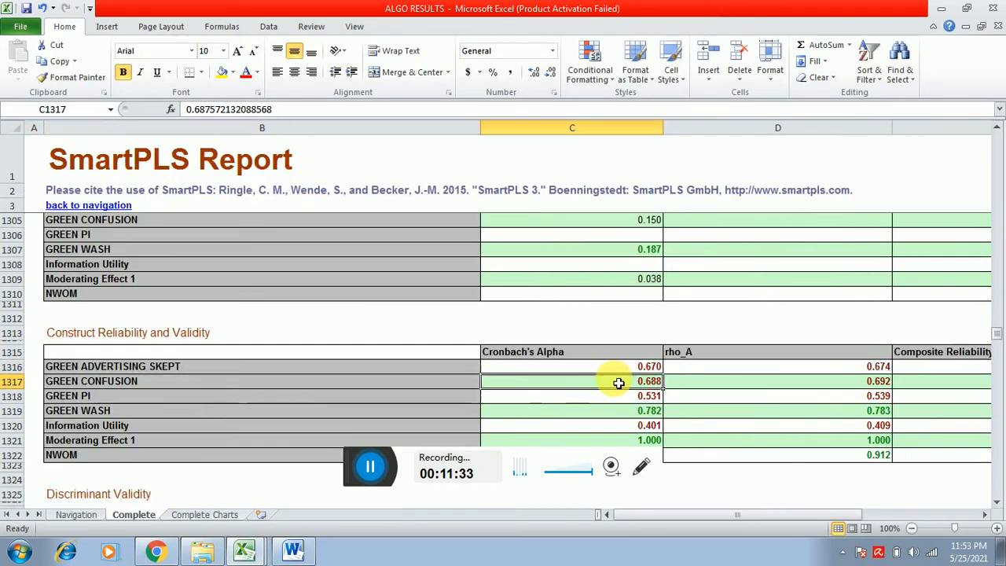
key(alt+Tab)
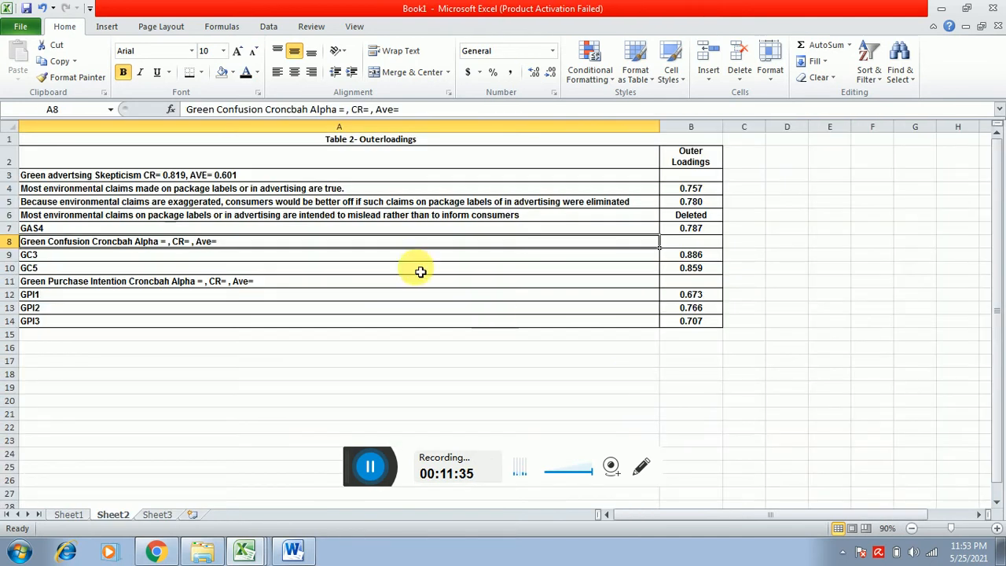
double_click(183, 241)
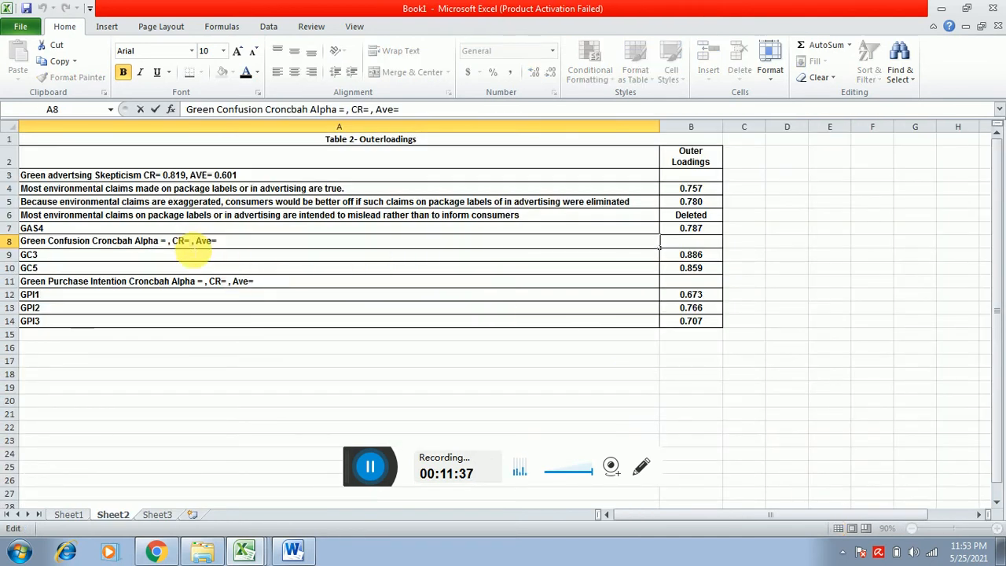
text(0.865)
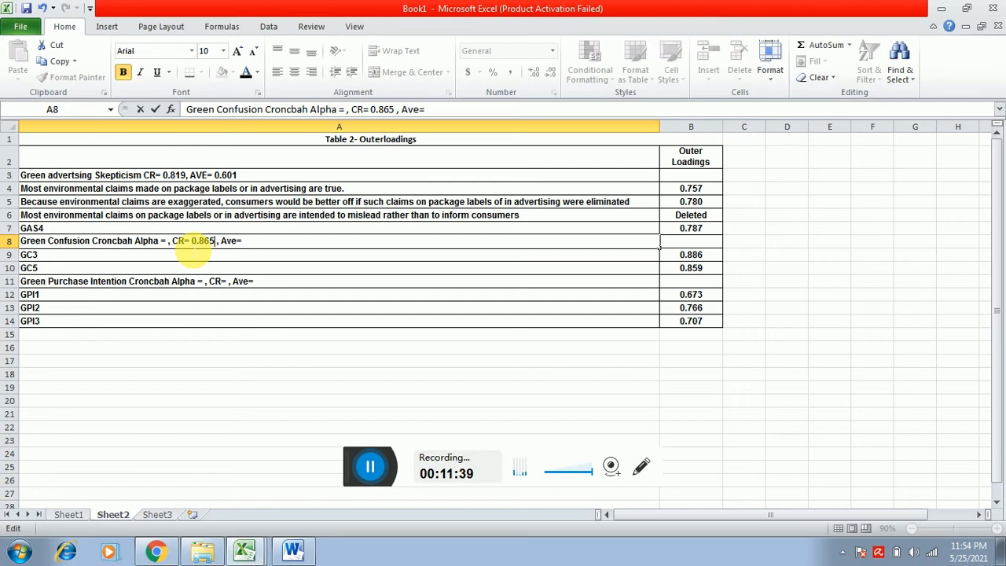
Step: Change Ave to AVE= 0.762 in the A8 Green Confusion heading, taking the value from the results workbook
key(BackSpace)
key(BackSpace)
key(alt+Tab)
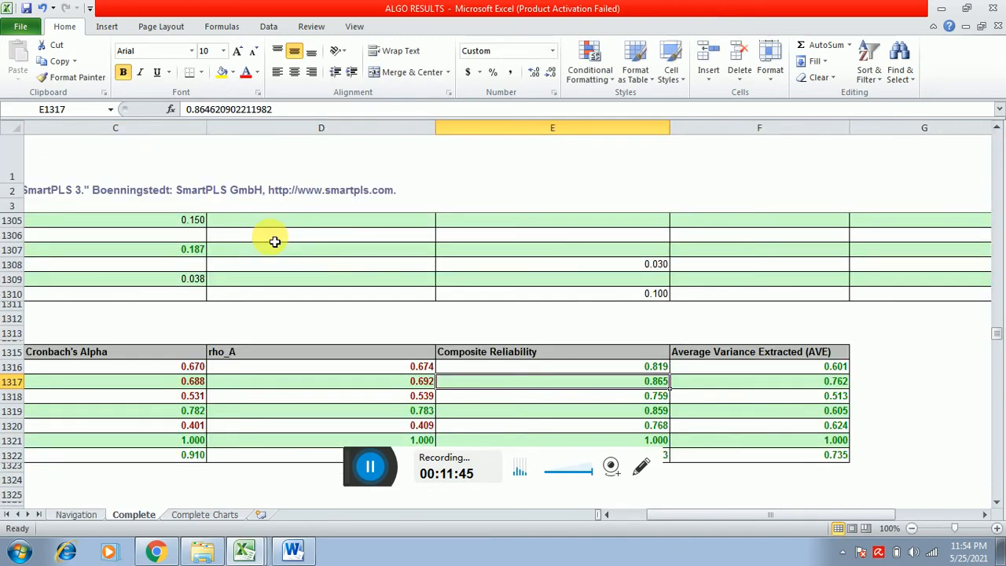
key(alt+Tab)
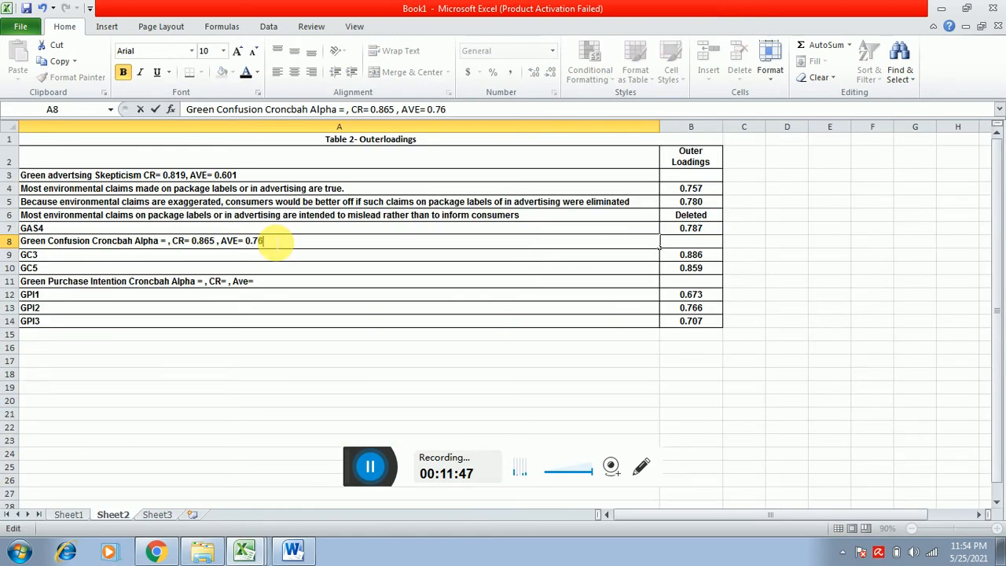
click(162, 254)
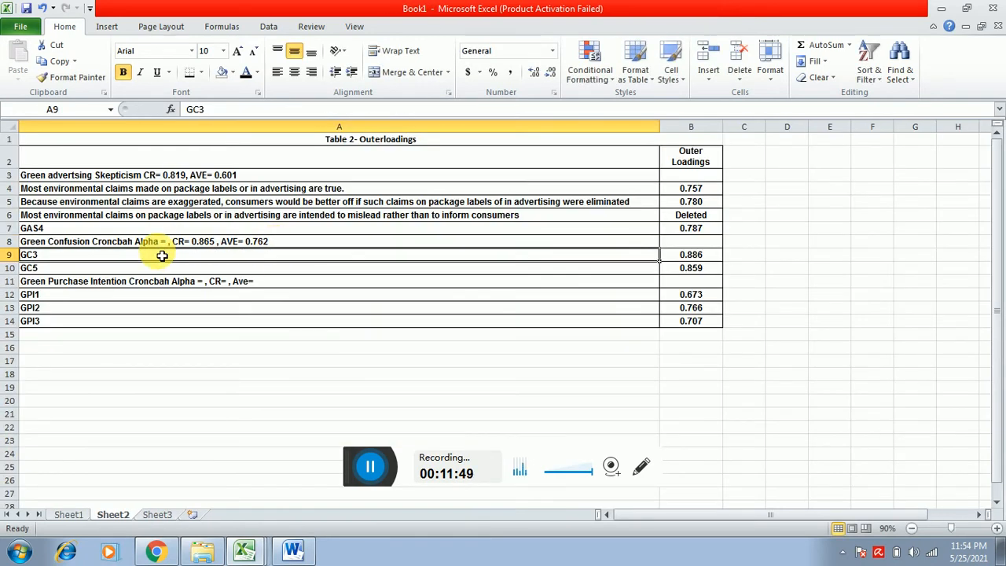
Step: Remove the bold from the GC3 and GC5 labels in A9:A10 and from the item statements in A4:A6
key(Up)
key(Down)
key(shift+Down)
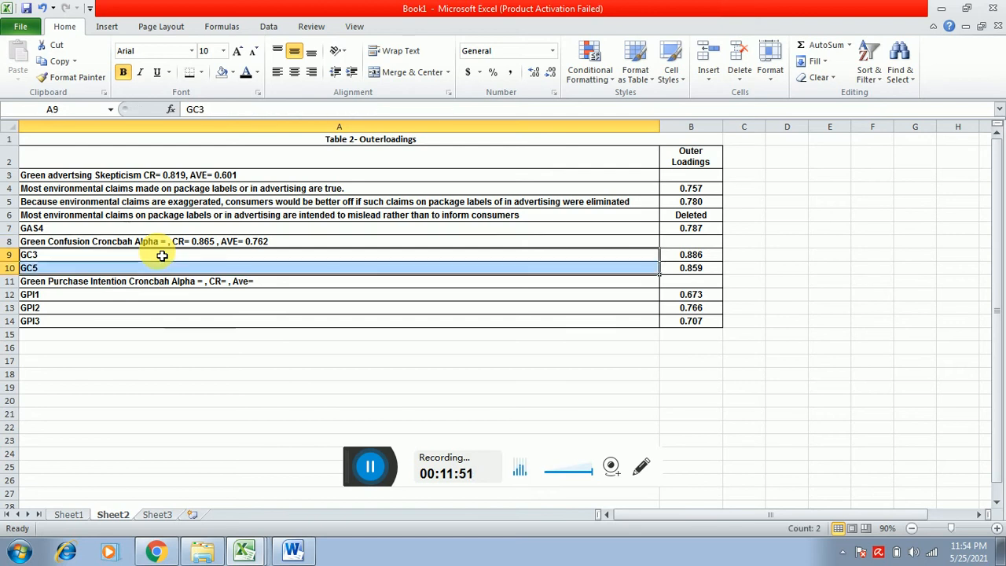
key(Up)
key(Up)
key(Up)
key(Up)
key(Up)
key(shift+Down)
key(shift+Down)
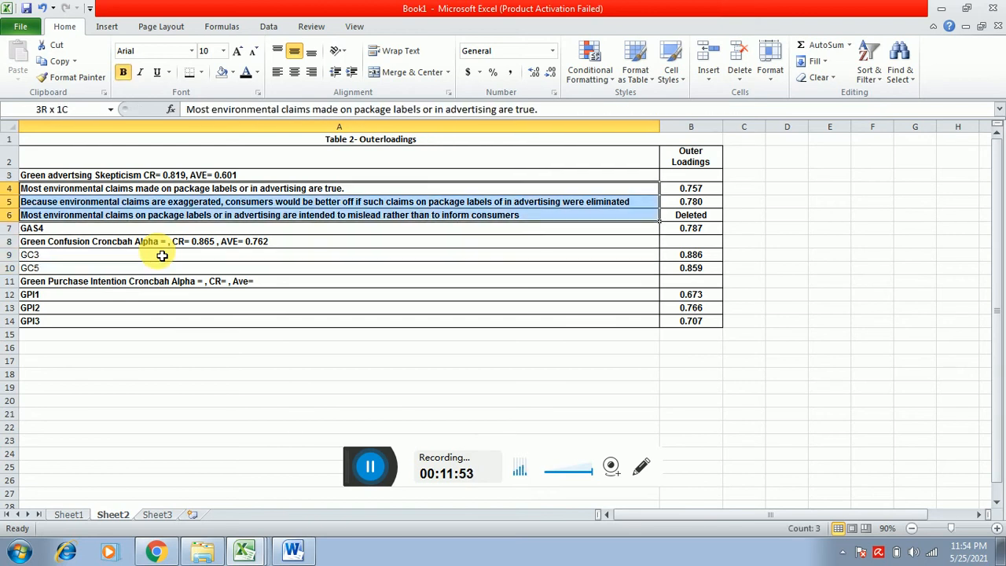
key(ctrl+b)
key(Return)
key(Return)
key(Return)
key(Up)
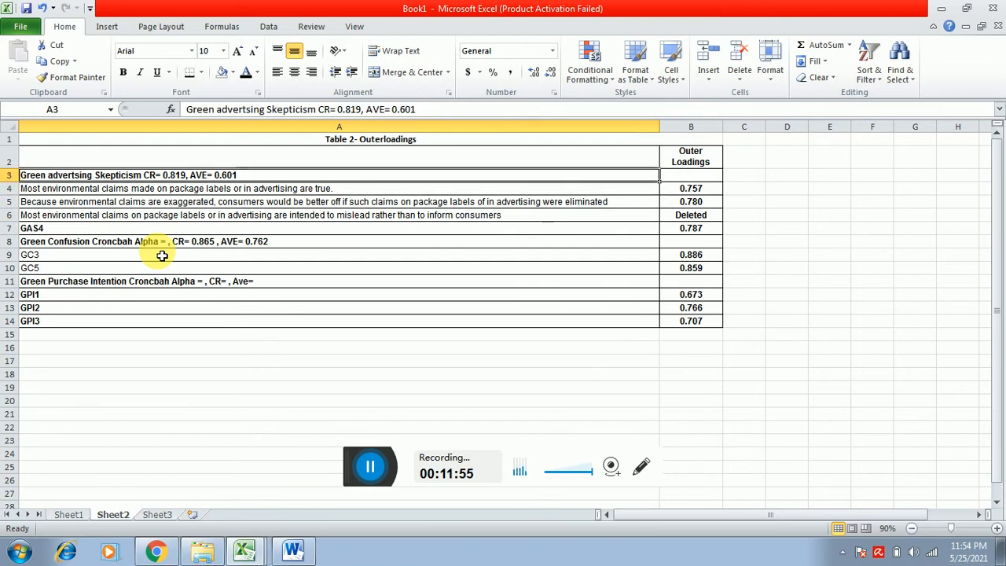
Step: Narrow column A so that it just fits the longest item statement
drag(659, 135, 622, 130)
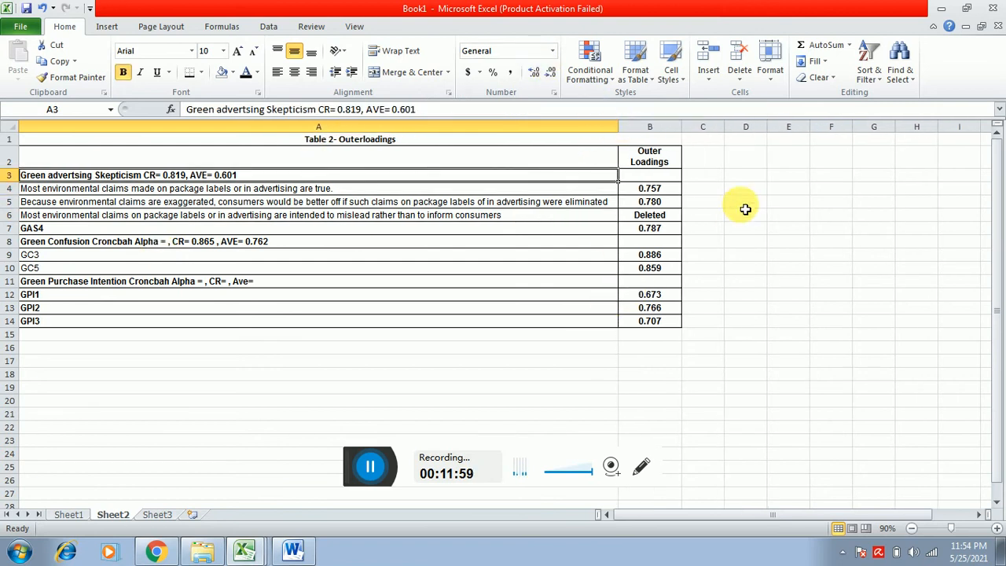
click(656, 269)
click(383, 176)
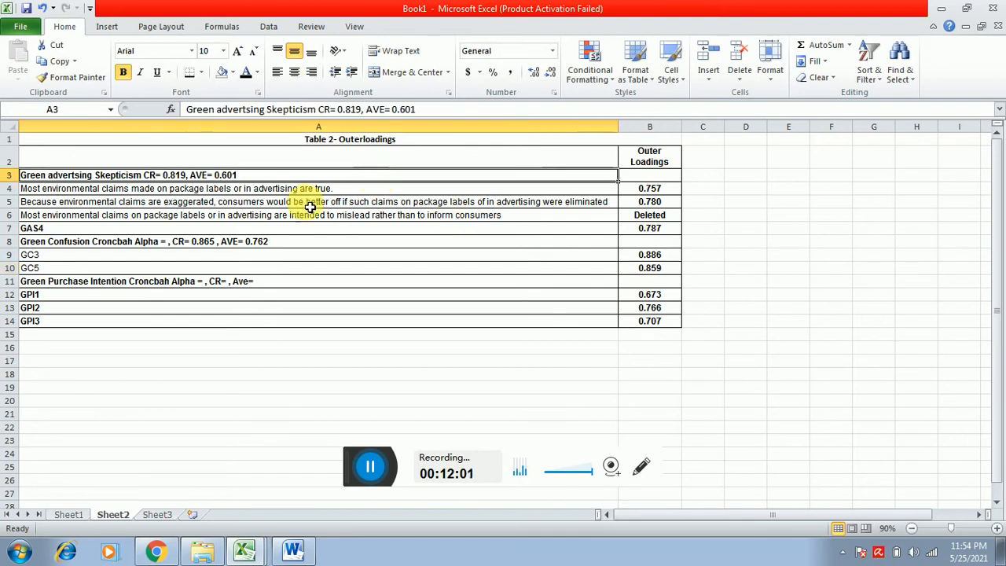
Step: Remove the bold from the GPI1, GPI2 and GPI3 labels in A12:A14
drag(71, 295, 72, 318)
key(ctrl+b)
click(153, 375)
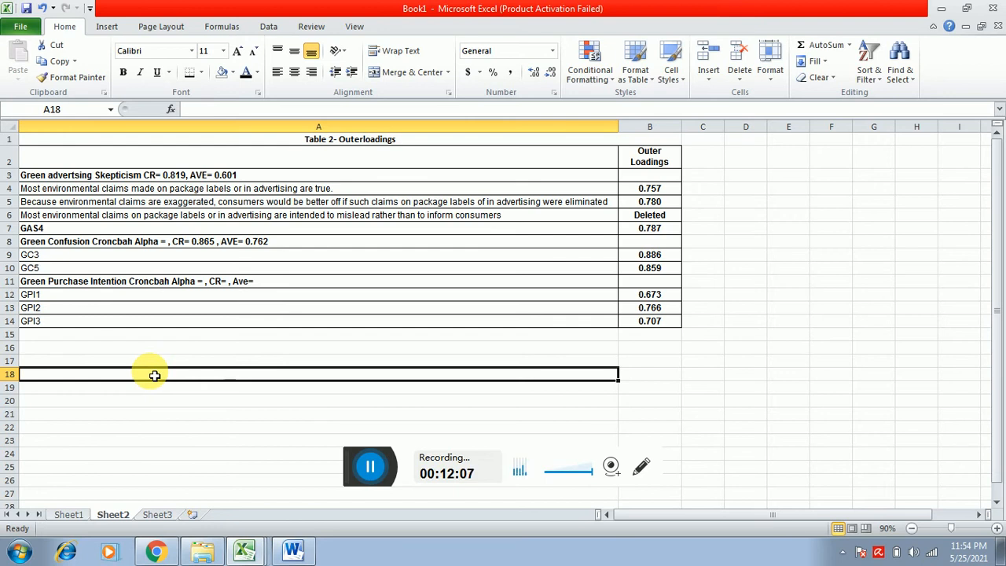
Step: Delete the "Croncbah Alpha = ," text from the Green Confusion heading in A8
double_click(174, 245)
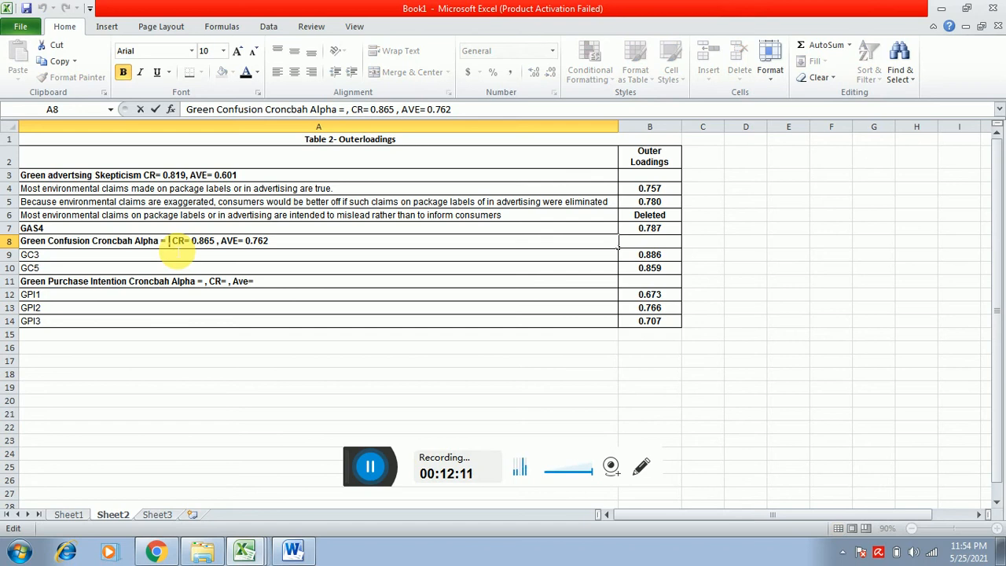
key(Delete)
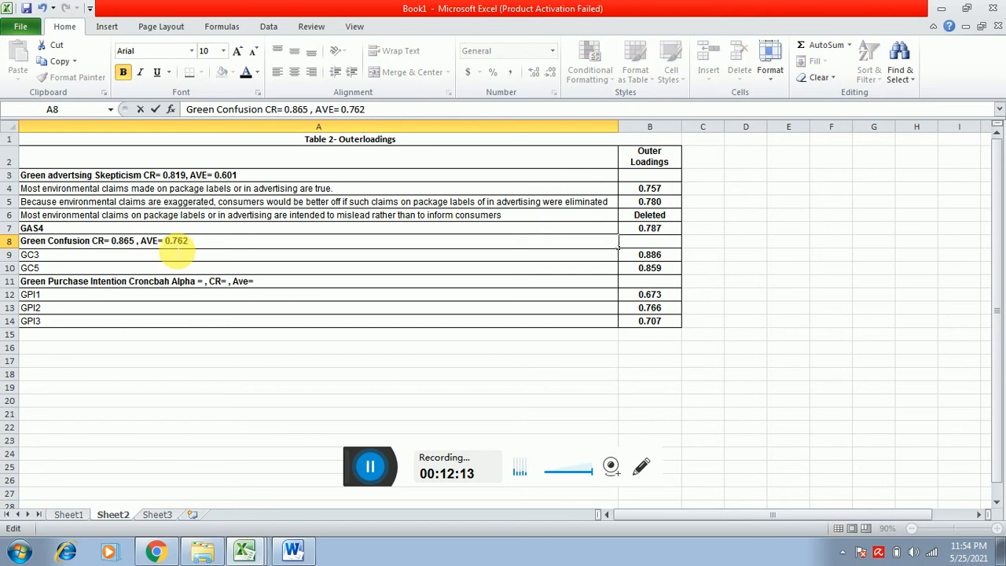
click(229, 336)
Step: Open Sheet3 in Book1, then go to the Fornell-Larcker Criterion table under Discriminant Validity in the ALGO RESULTS workbook
click(164, 518)
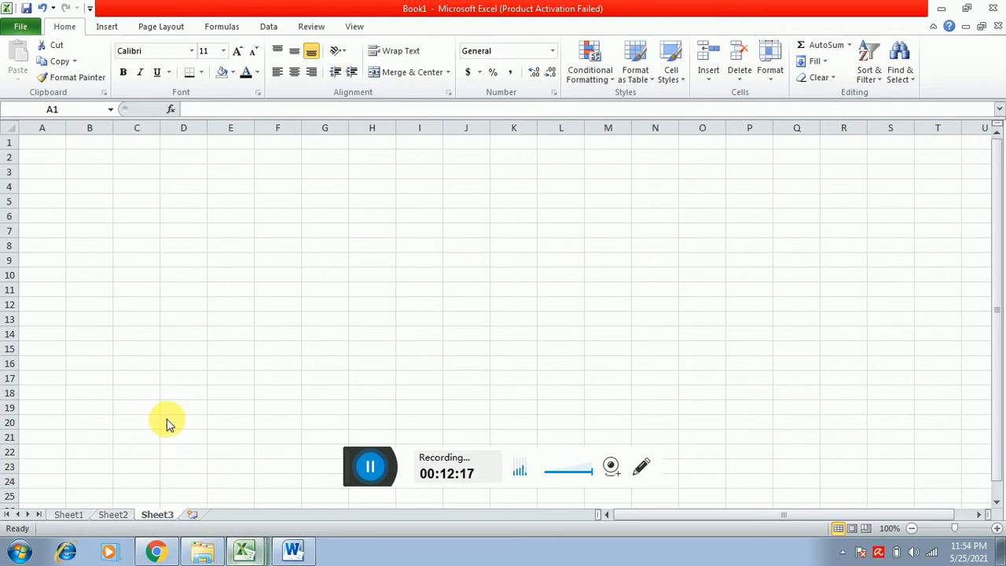
key(ctrl+Tab)
click(74, 515)
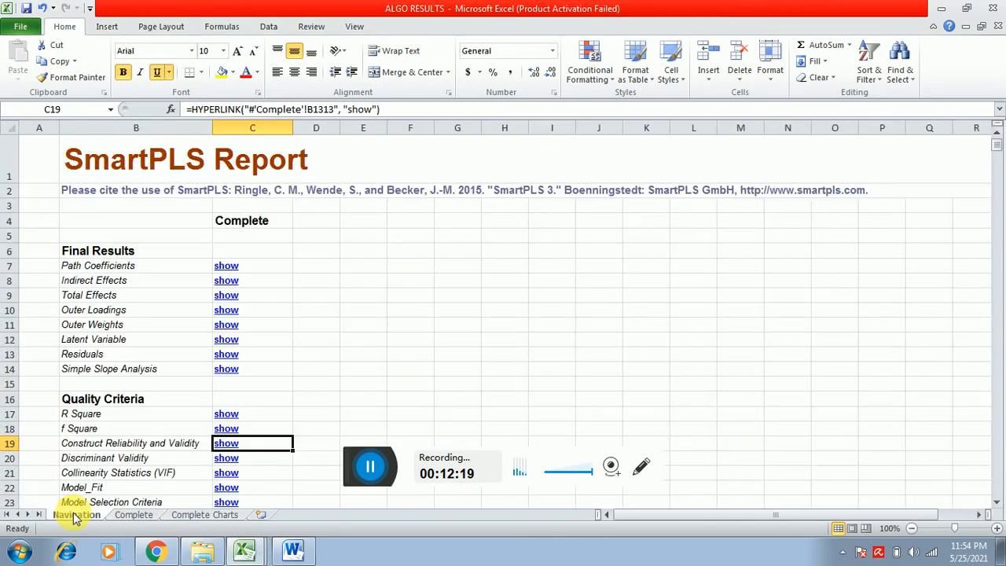
click(227, 458)
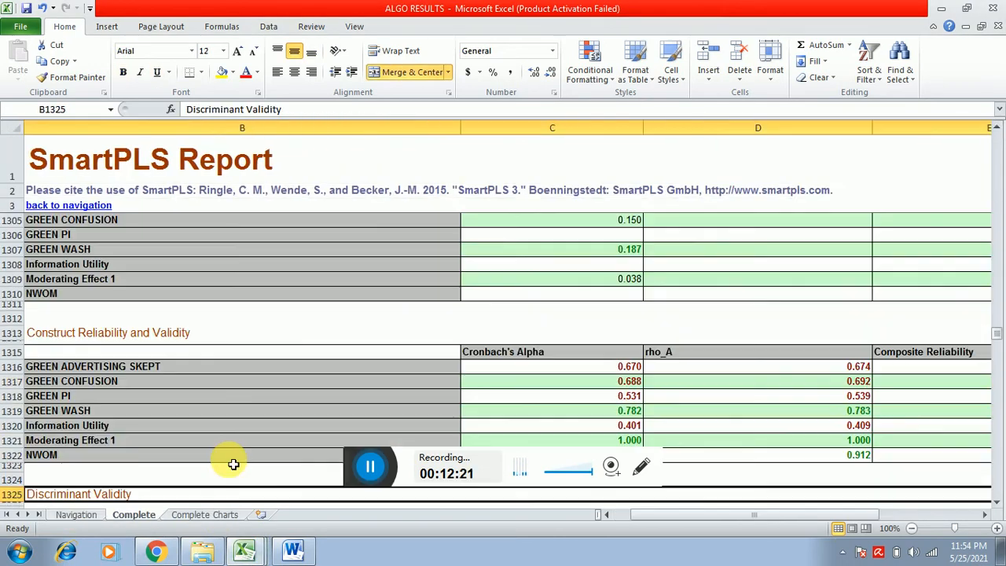
key(Down)
key(Down)
key(Down)
key(Down)
key(Down)
key(Down)
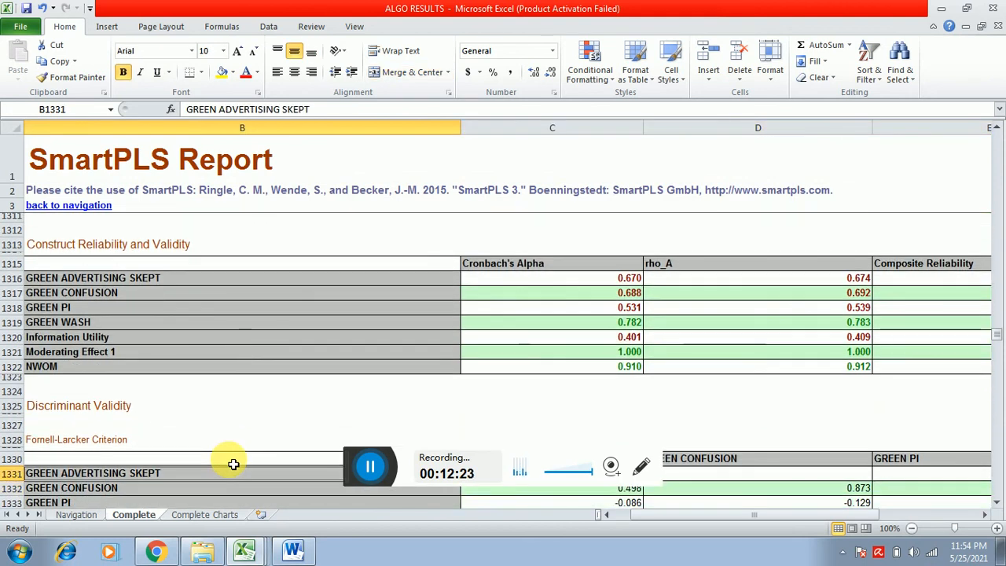
Step: Copy the Fornell-Larcker matrix from its header row through the Information Utility column and paste it at A1 of Book1's Sheet3
click(233, 465)
key(shift+Right)
key(shift+Right)
key(shift+Right)
key(shift+Right)
key(shift+Right)
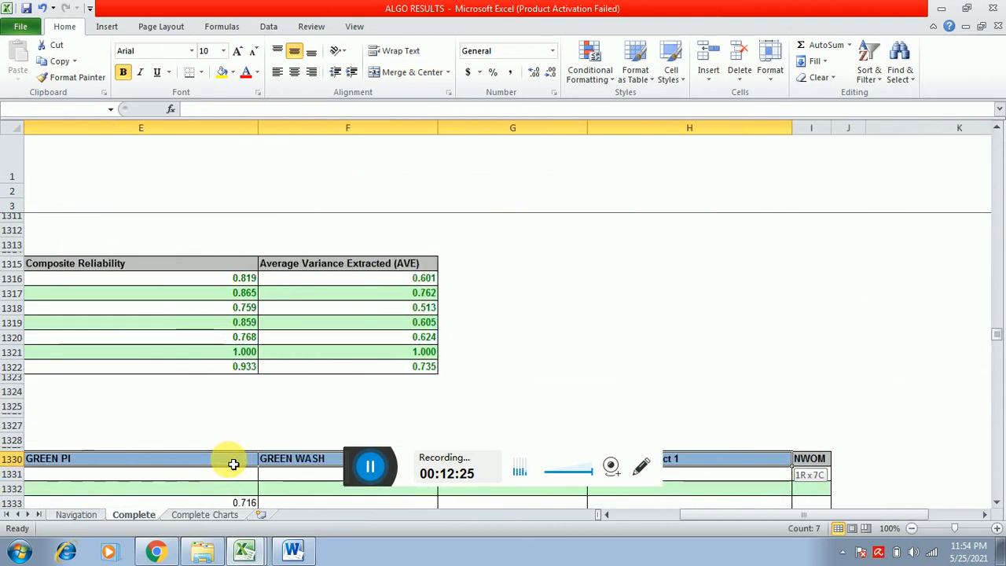
key(shift+Down)
key(shift+Down)
key(shift+Down)
key(shift+Down)
key(shift+Down)
key(shift+Down)
key(shift+Down)
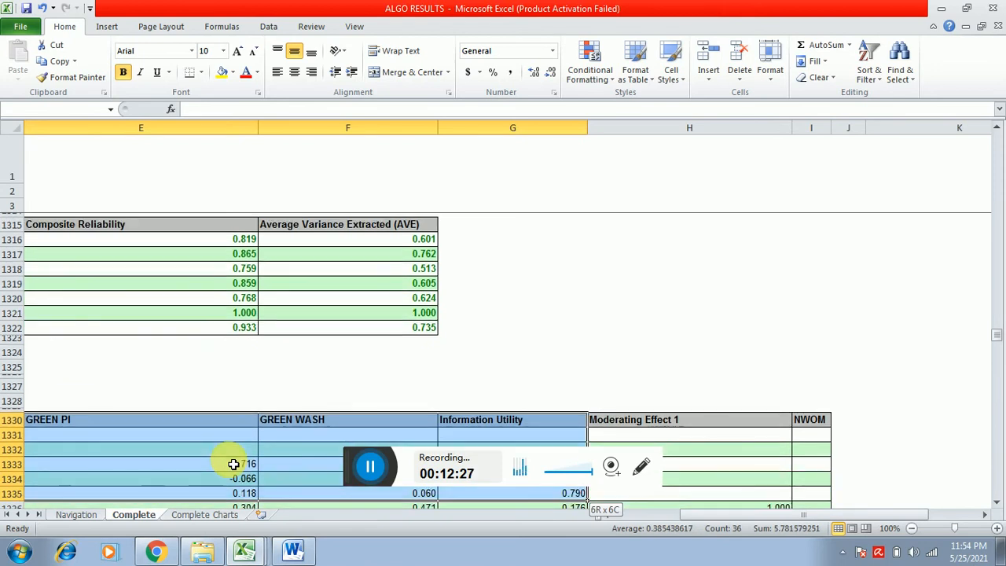
key(ctrl+c)
key(ctrl+Tab)
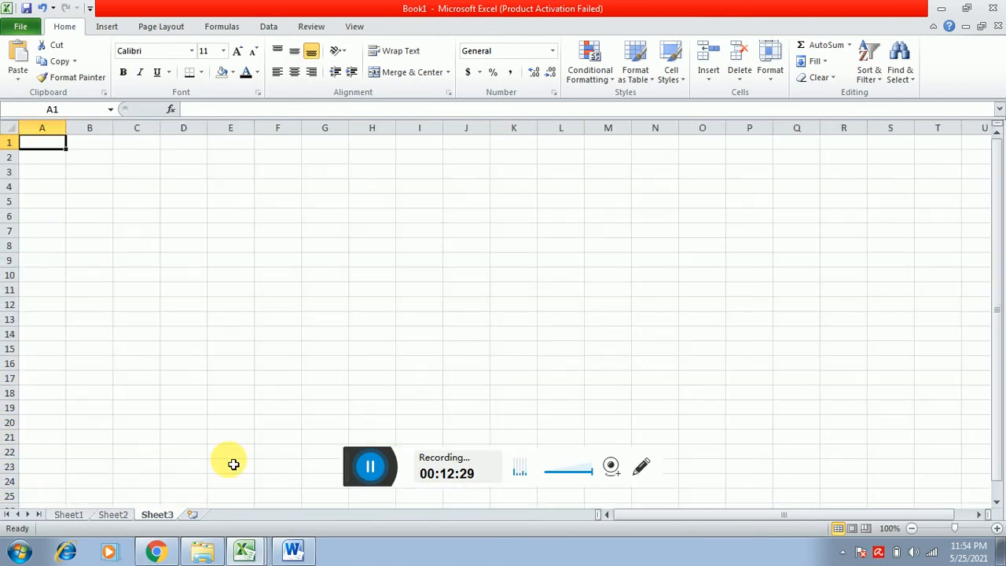
key(ctrl+v)
click(470, 291)
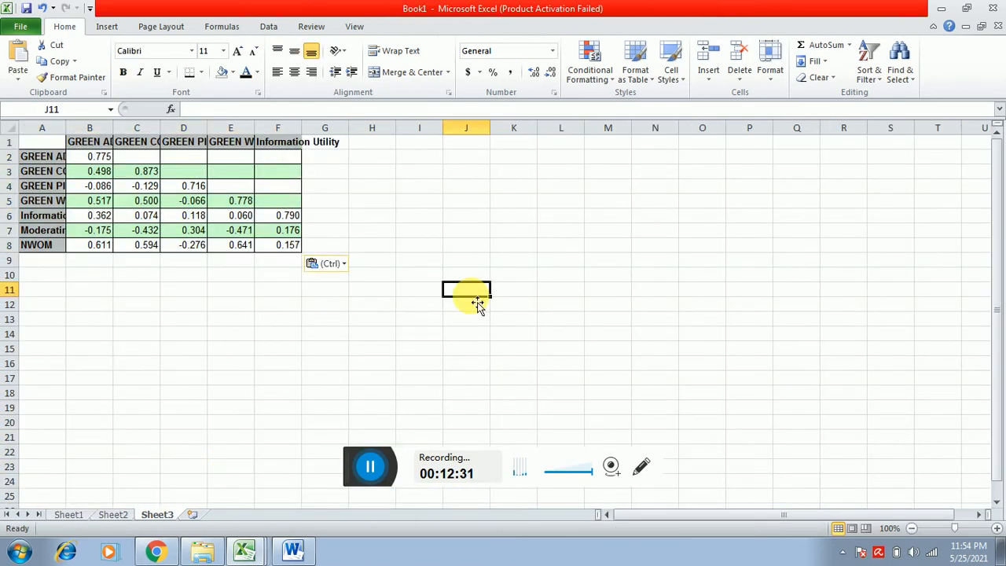
Step: Extend the copied range through the Moderating Effect 1 and NWOM columns and paste it over the matrix at A1 of Sheet3
key(ctrl+Tab)
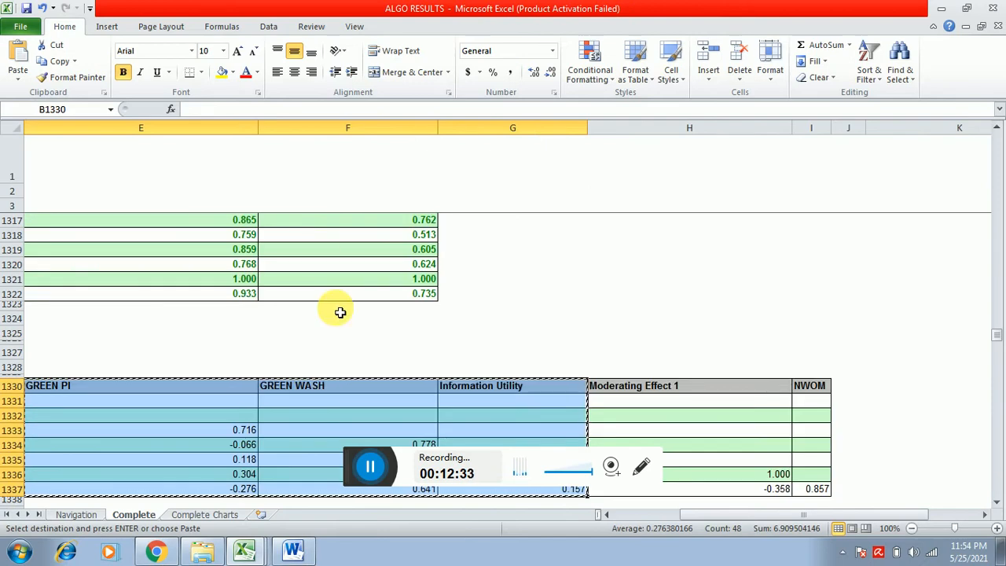
key(ctrl+Tab)
key(ctrl+Tab)
key(shift+Right)
key(shift+Right)
key(ctrl+Tab)
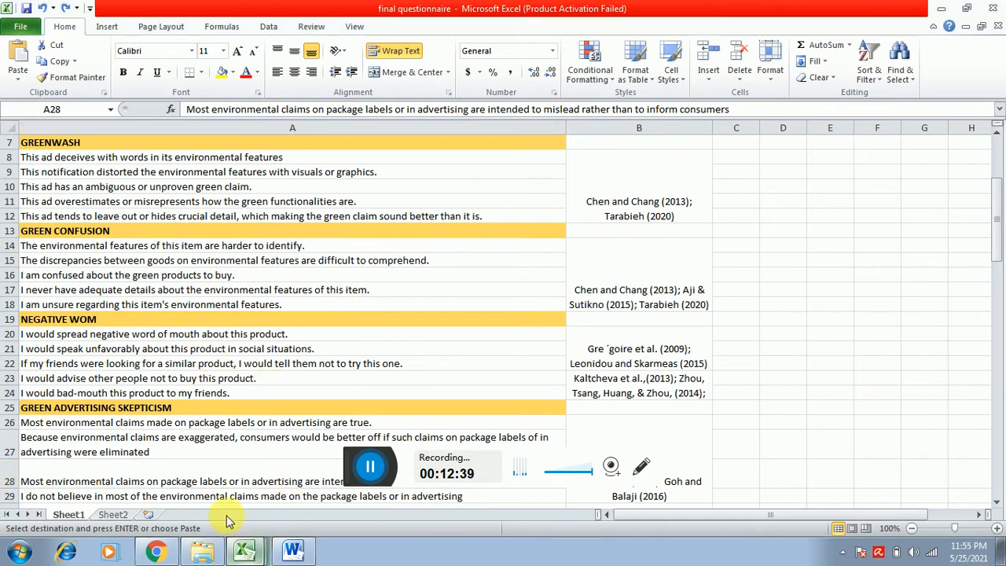
key(ctrl+Tab)
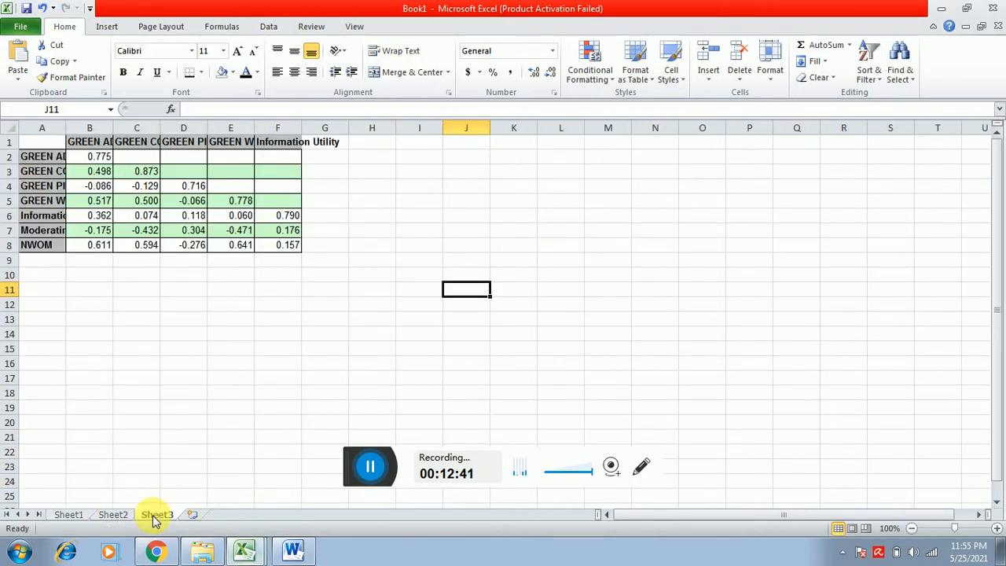
click(47, 148)
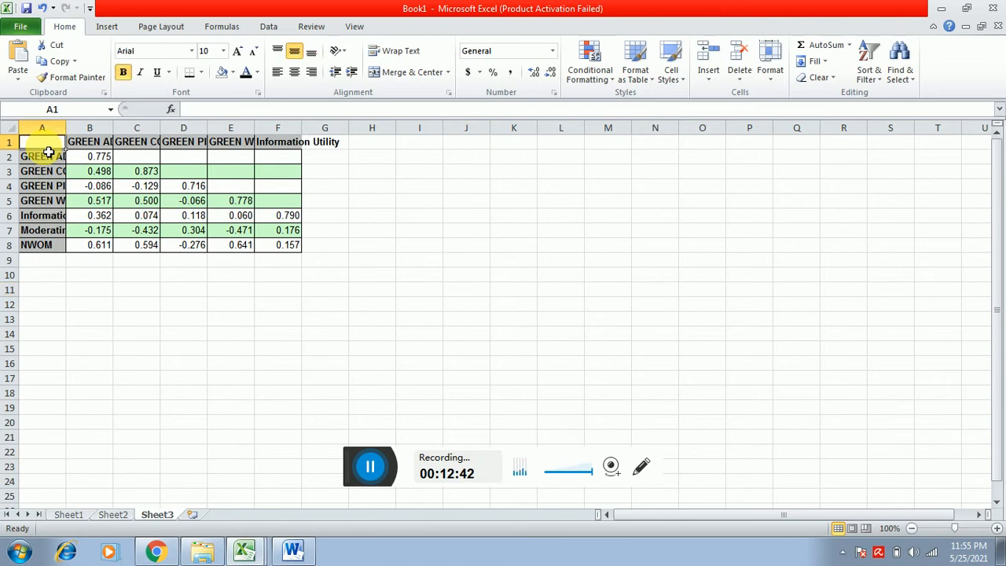
key(ctrl+v)
click(509, 238)
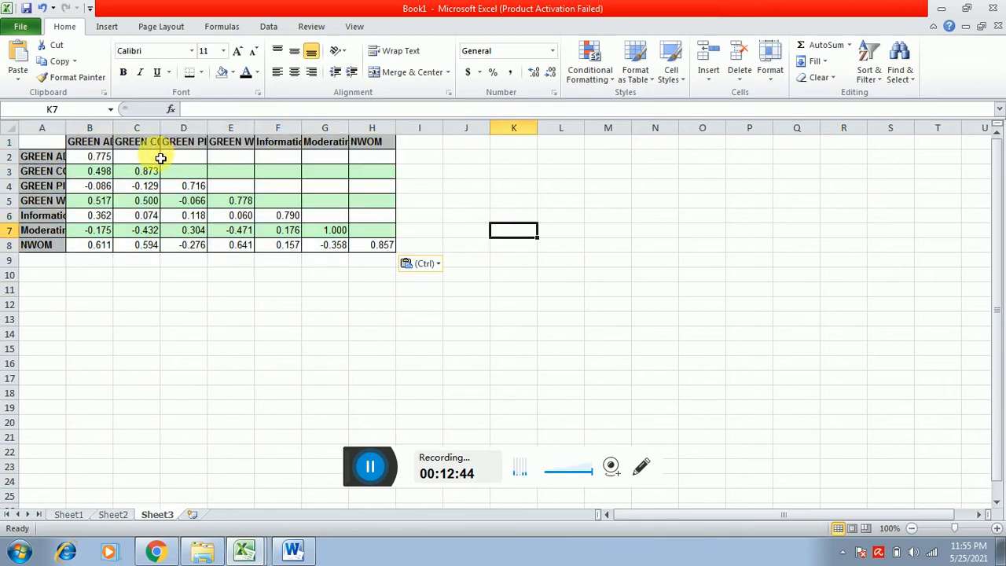
Step: Set the whole pasted Fornell-Larcker matrix in A1:H8 to No Fill and No Border
click(50, 146)
key(shift+Right)
key(shift+Right)
key(shift+Right)
key(shift+Right)
key(shift+Right)
key(shift+Right)
key(shift+Right)
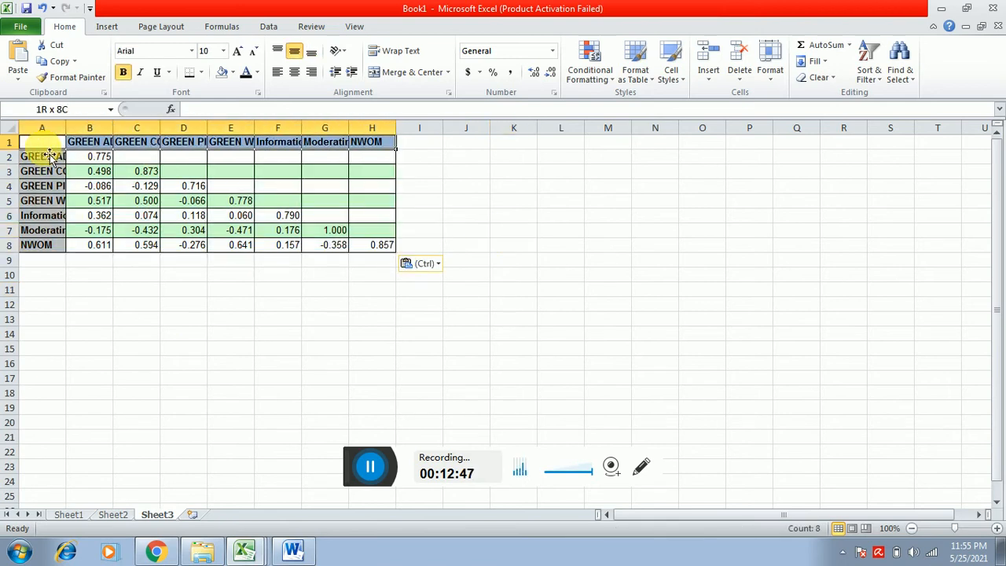
key(shift+Down)
key(shift+Down)
key(shift+Down)
key(shift+Down)
key(shift+Down)
key(shift+Down)
key(shift+Down)
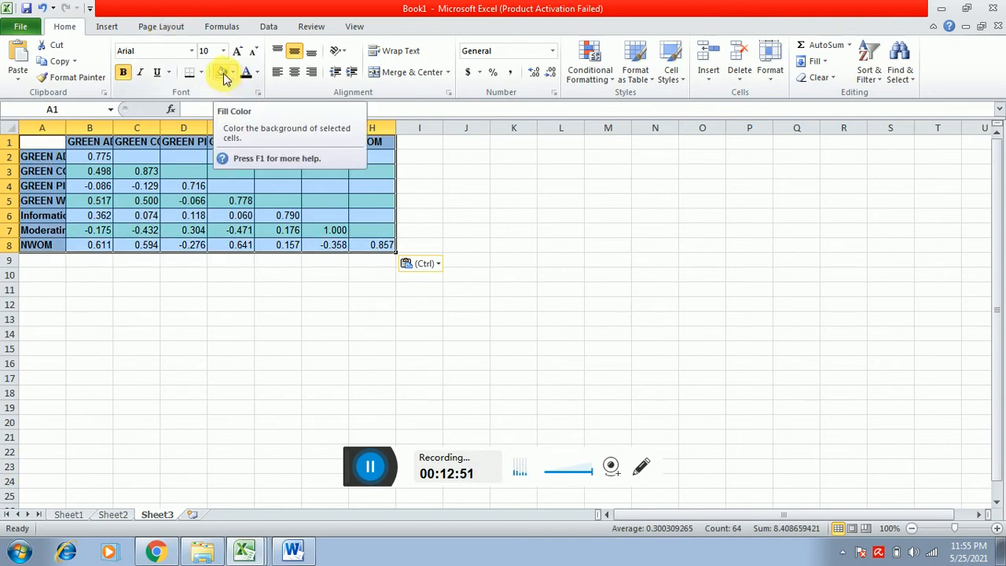
click(234, 72)
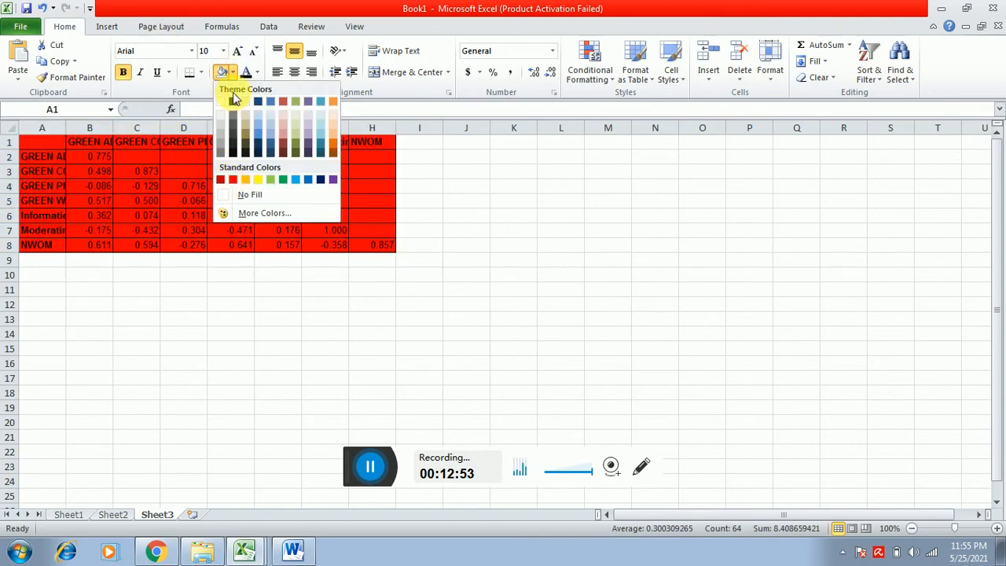
click(240, 194)
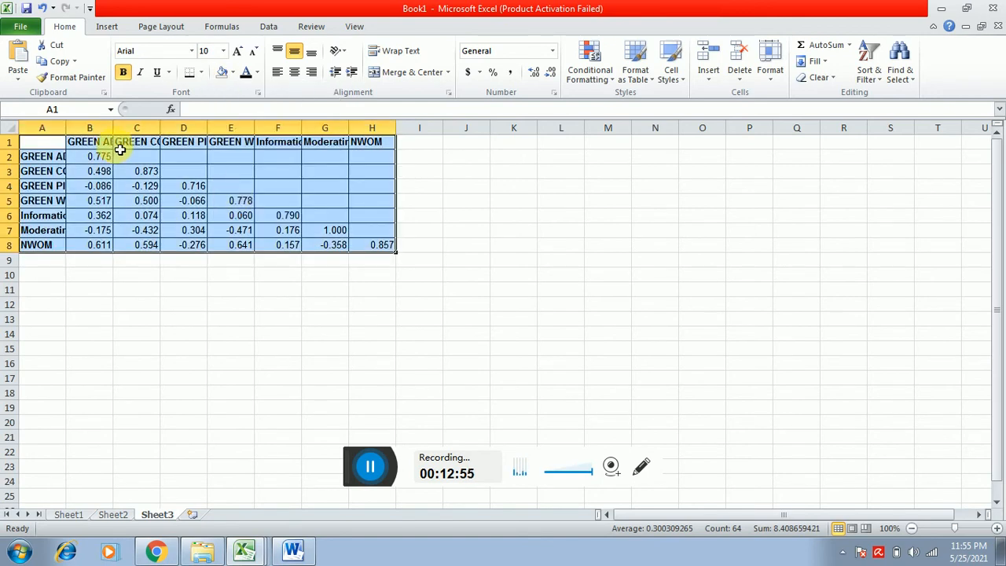
click(202, 73)
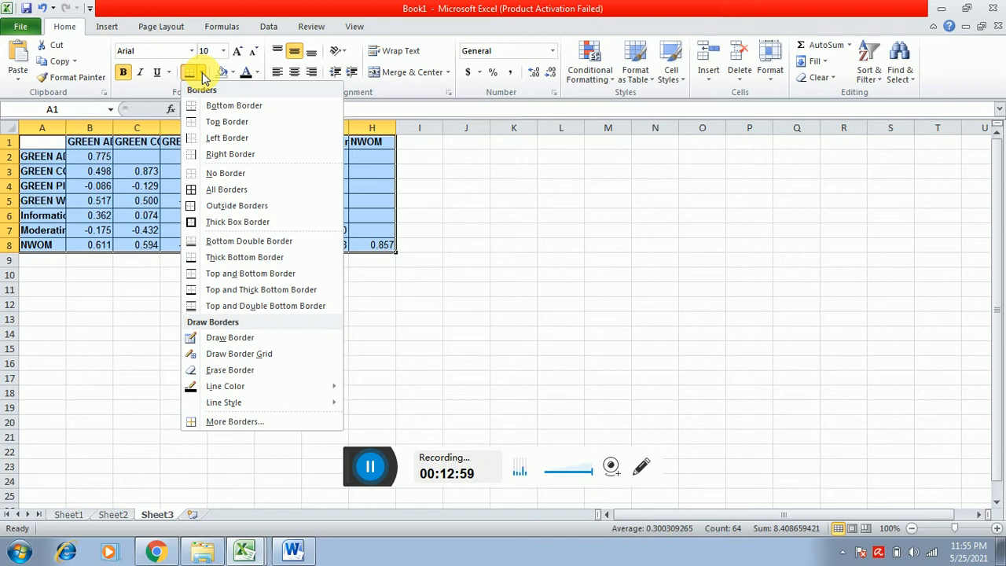
click(210, 174)
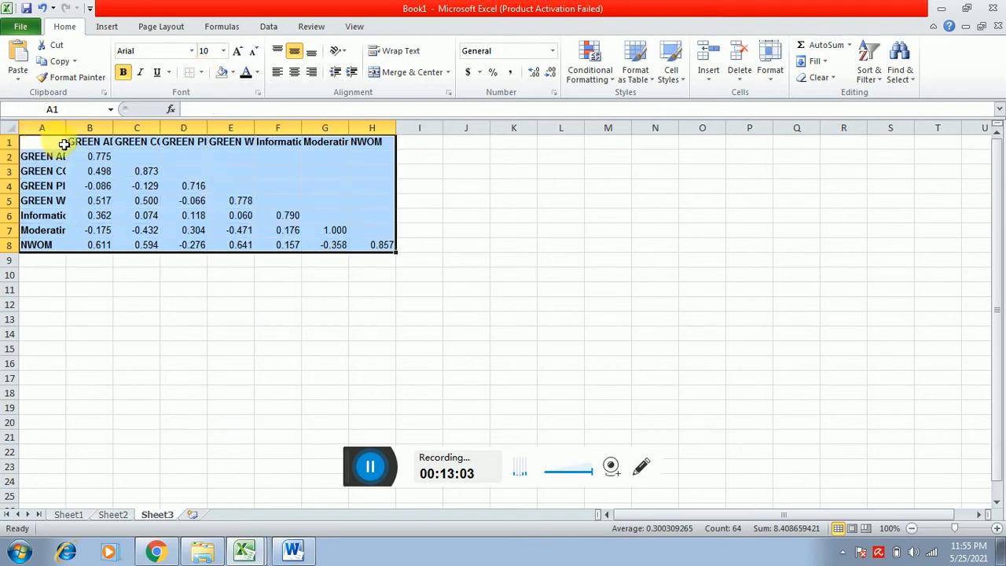
Step: Widen column B of the Sheet3 matrix to fit its GREEN ADVERTISING SKEPT heading
click(32, 155)
double_click(114, 128)
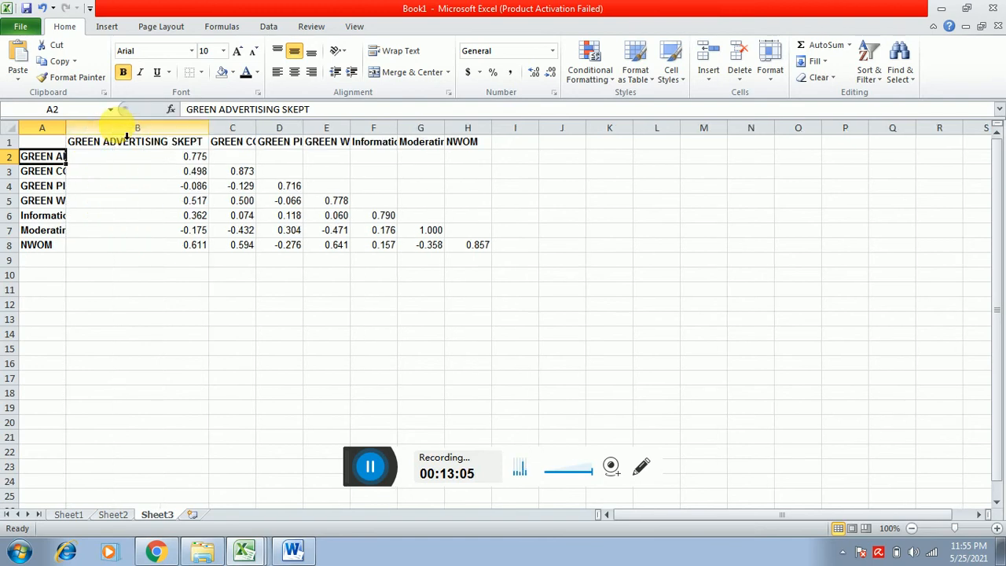
key(alt+Tab)
click(245, 550)
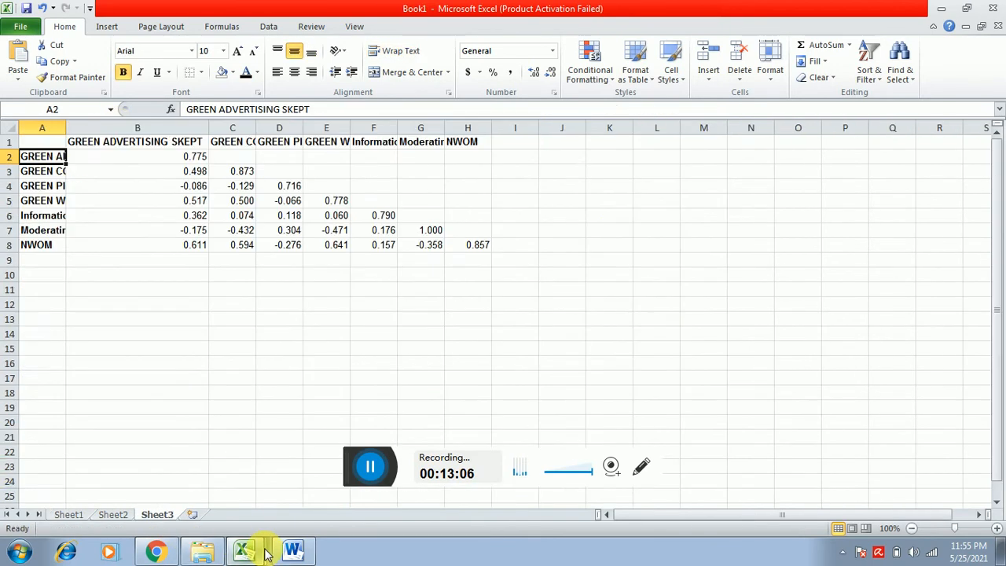
Step: On Sheet2, insert the abbreviation (GAS) after the Green advertsing Skepticism construct name in A3
click(115, 516)
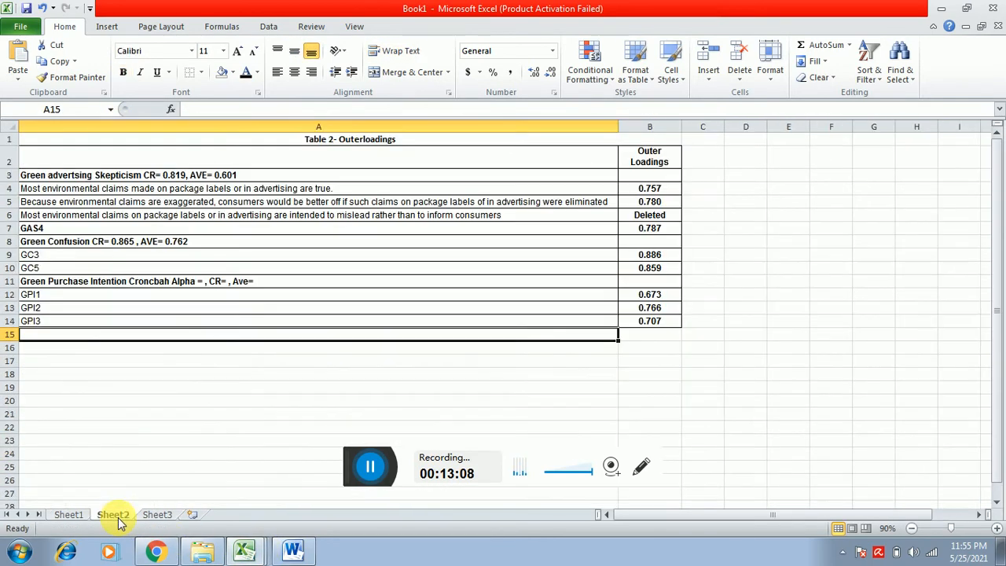
click(145, 179)
double_click(144, 184)
text(( )
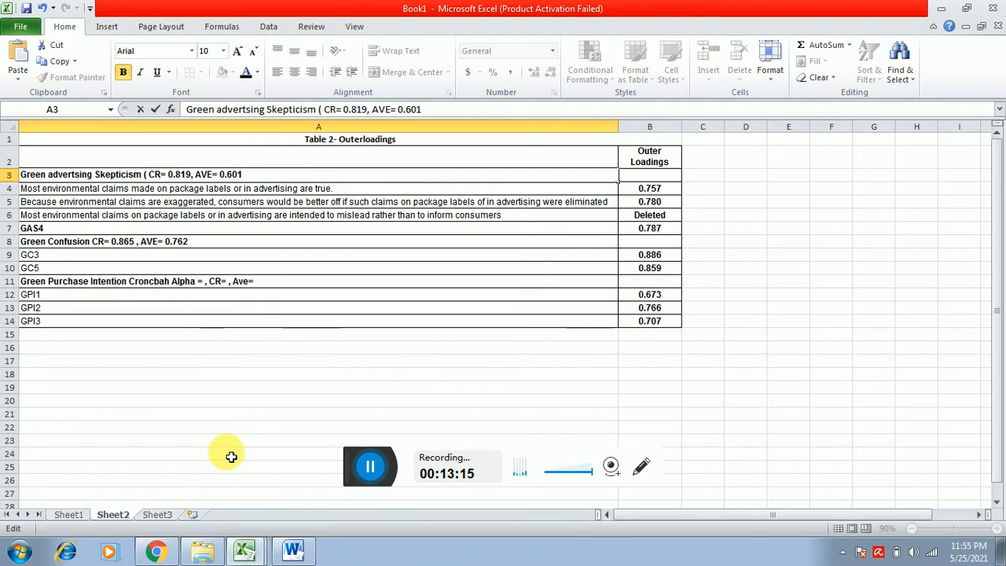
text(gg)
key(BackSpace)
key(BackSpace)
text(GAS))
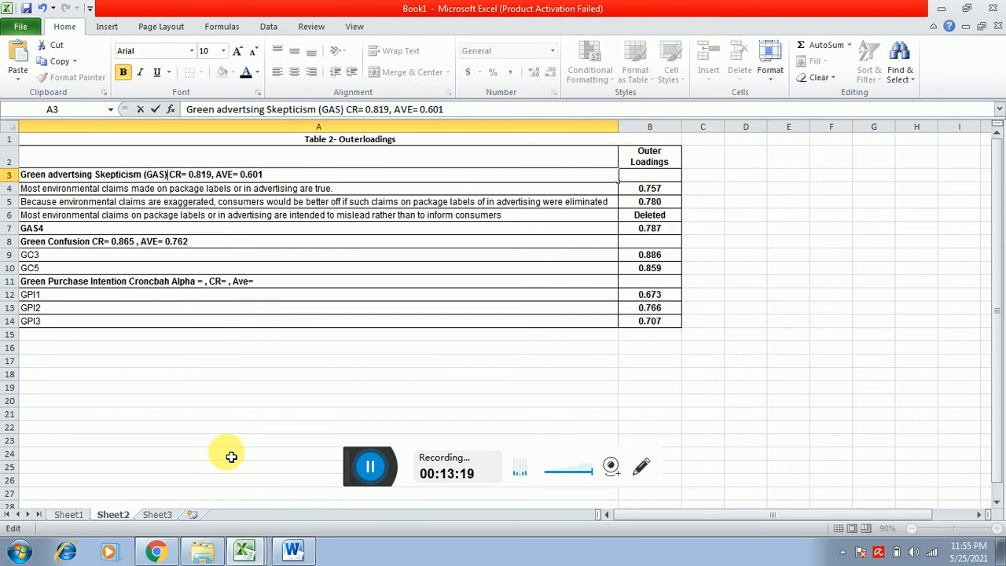
Step: Insert the abbreviation (GC ) after the Green Confusion construct name in A8
double_click(95, 240)
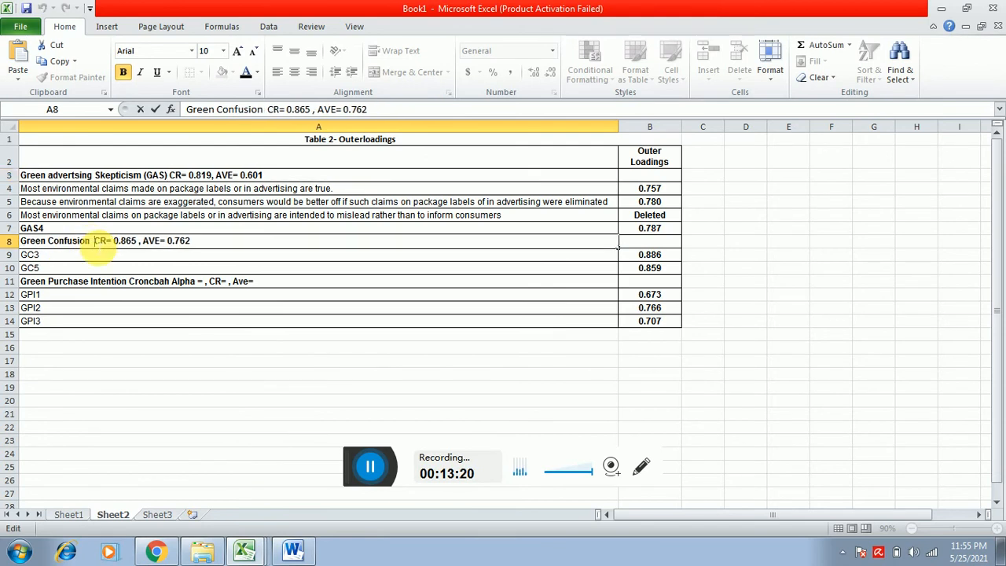
text((g)
key(BackSpace)
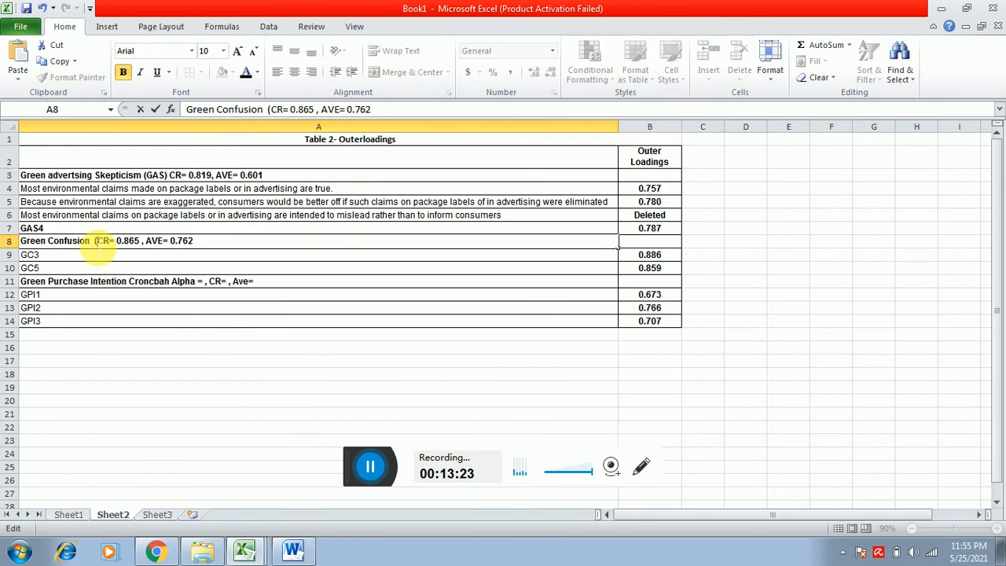
text(gc)
key(BackSpace)
key(BackSpace)
text(GC ))
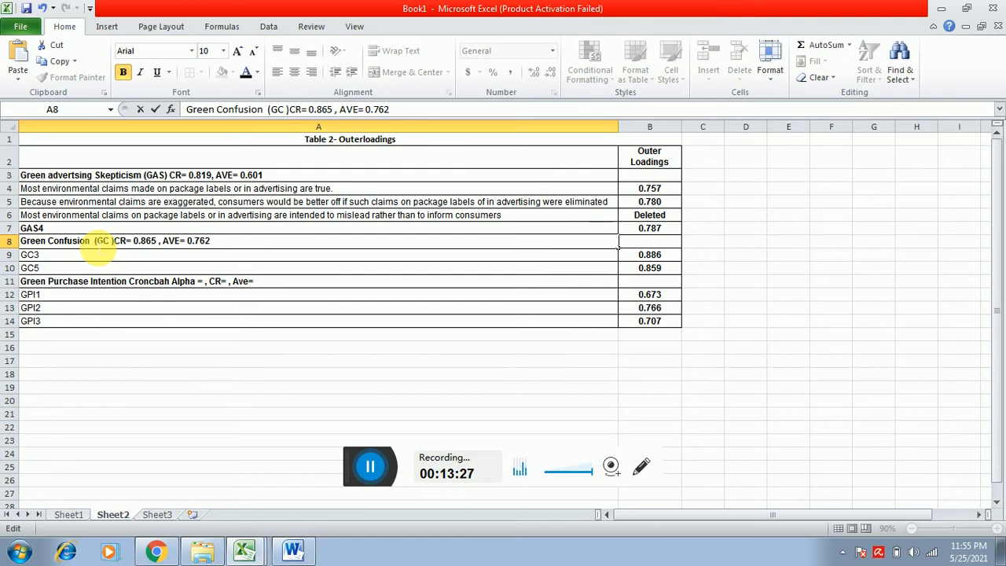
key(Return)
key(Down)
key(Down)
key(Down)
key(Down)
key(Down)
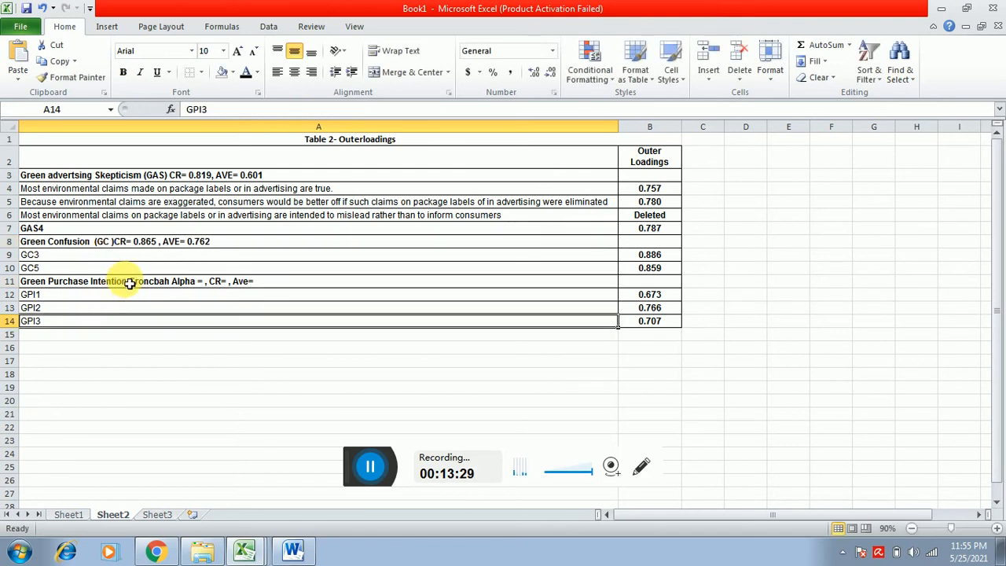
Step: Insert the abbreviation (GPI) after the Green Purchase Intention construct name in A11
double_click(129, 281)
text(gpi)
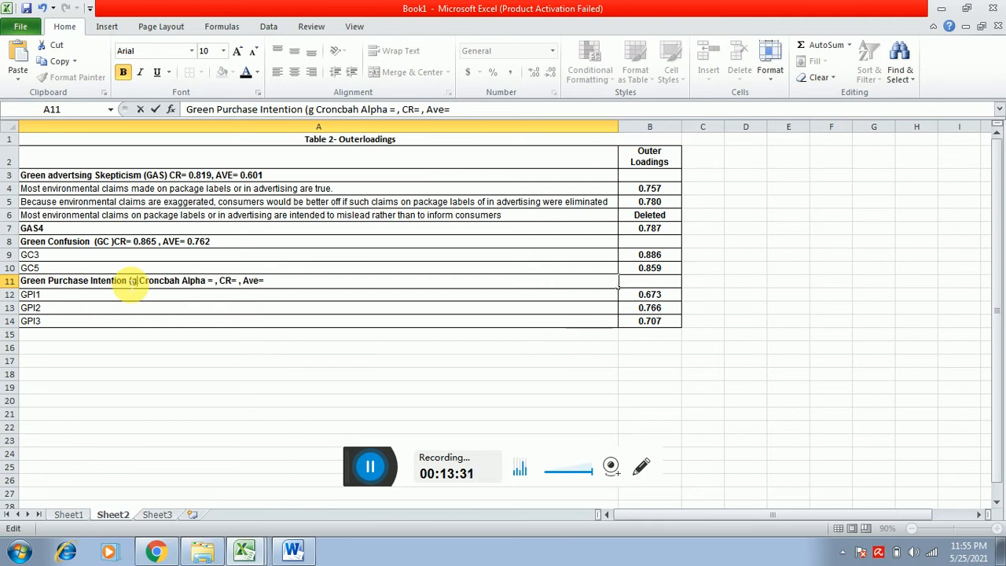
key(BackSpace)
key(BackSpace)
key(BackSpace)
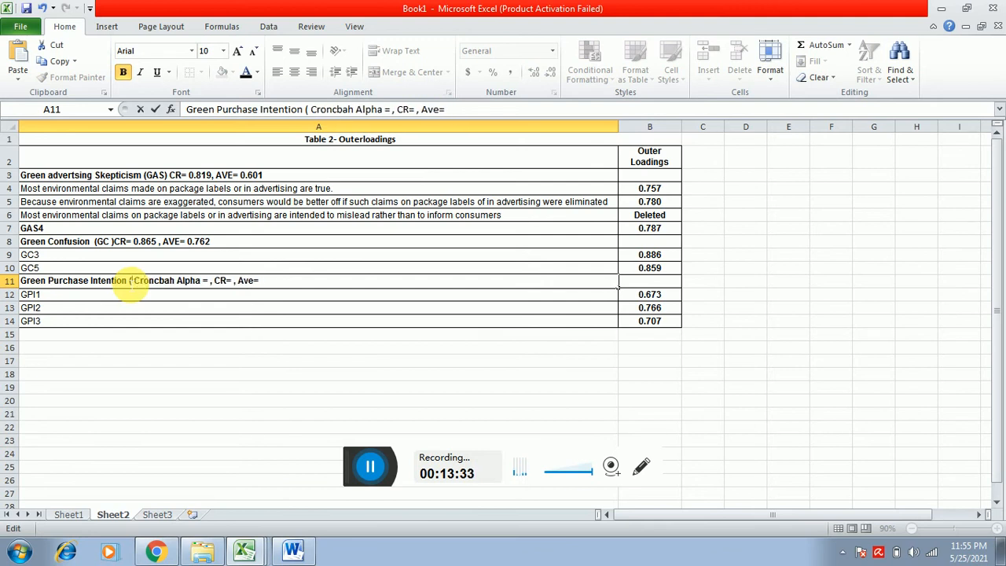
text(GPI)
key(Return)
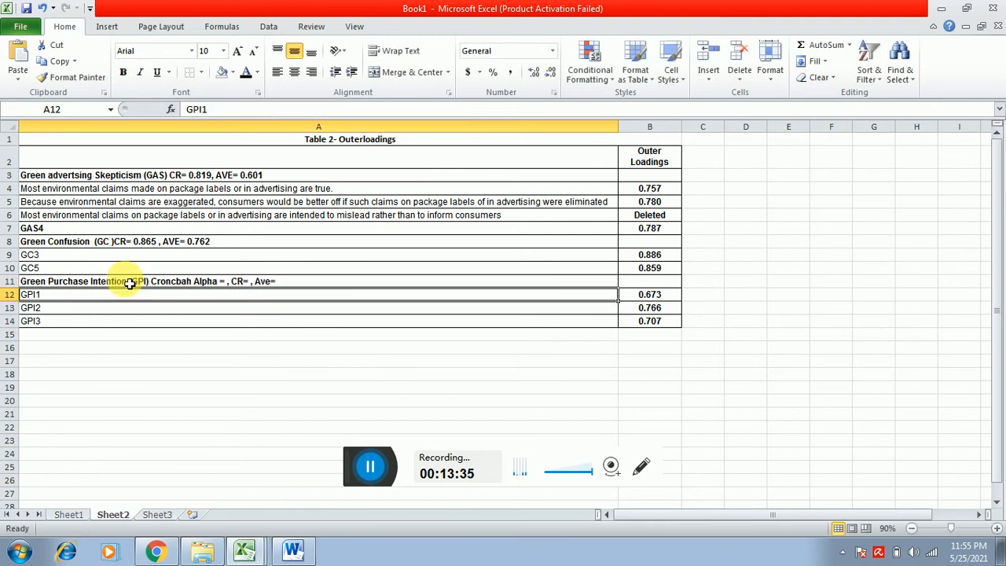
Step: Return to Sheet3 and widen column A to fit the full construct names
click(158, 552)
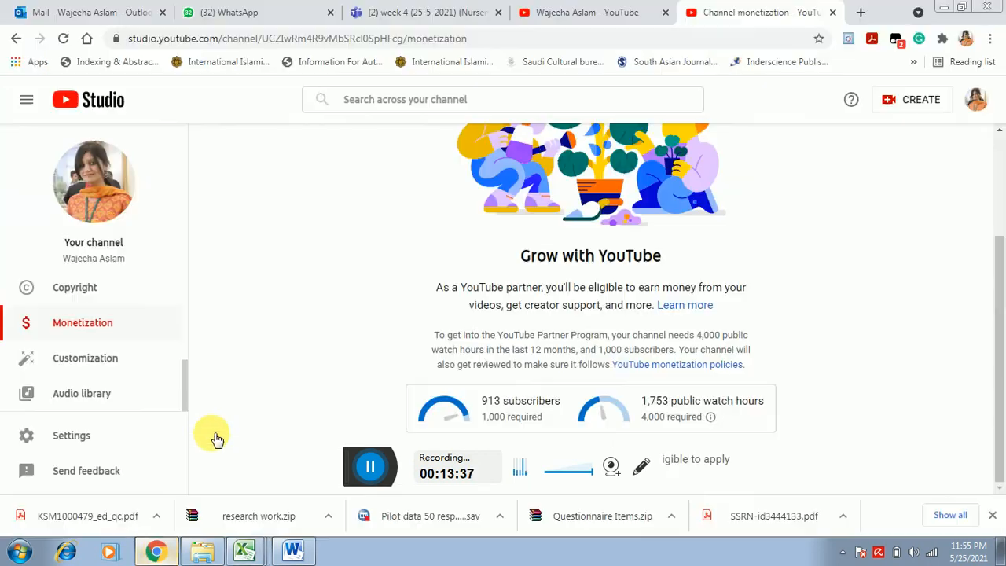
click(158, 552)
click(155, 517)
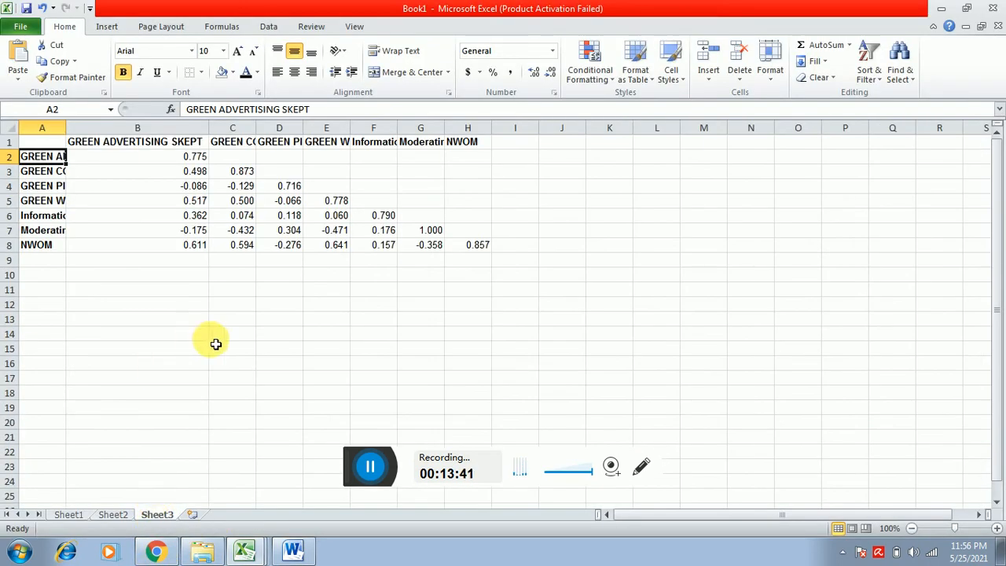
double_click(67, 128)
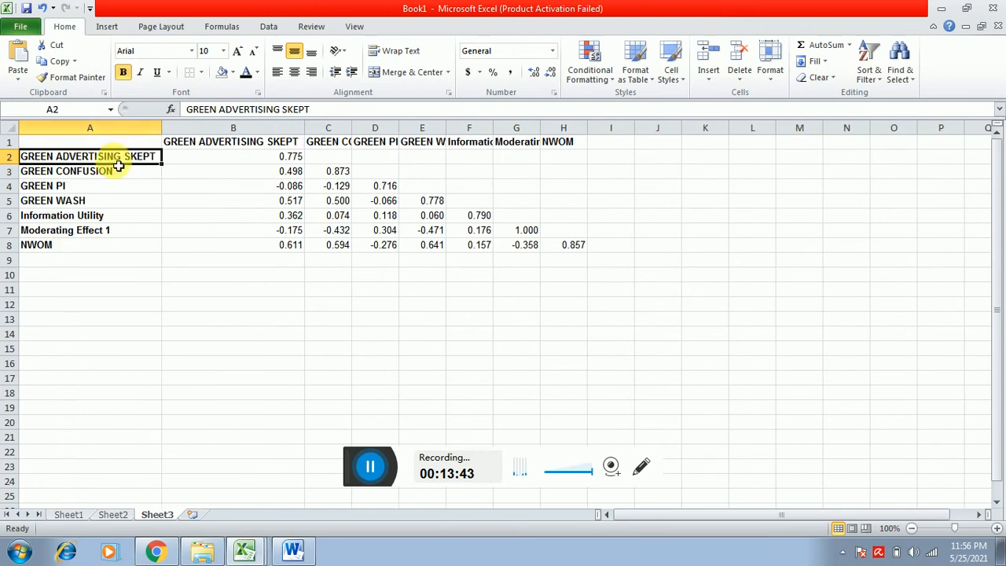
Step: Shorten the GREEN ADVERTISING SKEPT row label in A2 to GAS
double_click(130, 157)
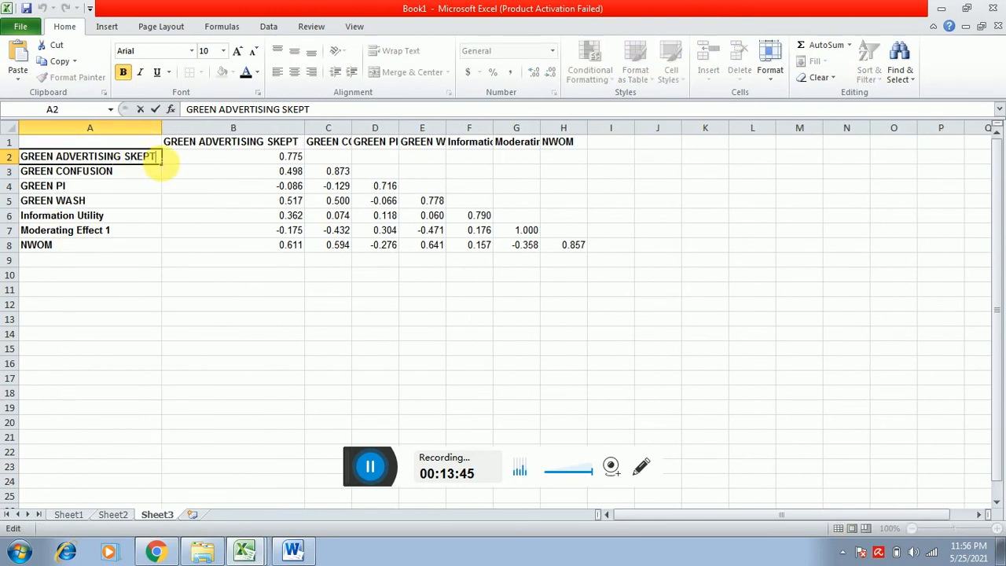
key(BackSpace)
key(BackSpace)
key(BackSpace)
key(BackSpace)
key(BackSpace)
key(BackSpace)
key(BackSpace)
key(BackSpace)
key(BackSpace)
key(BackSpace)
key(BackSpace)
key(BackSpace)
key(BackSpace)
key(BackSpace)
key(BackSpace)
key(BackSpace)
key(BackSpace)
key(BackSpace)
key(BackSpace)
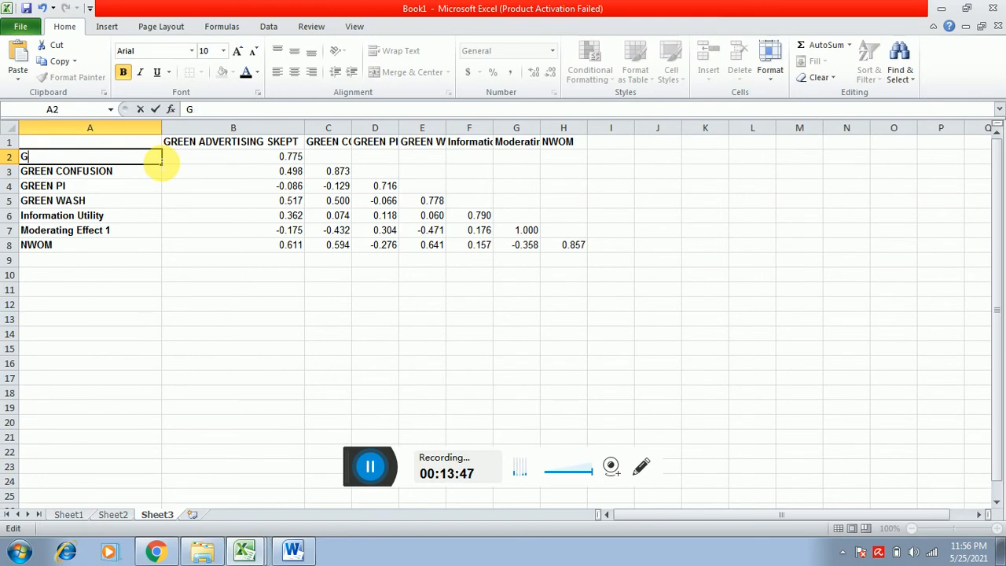
text(AS)
key(Return)
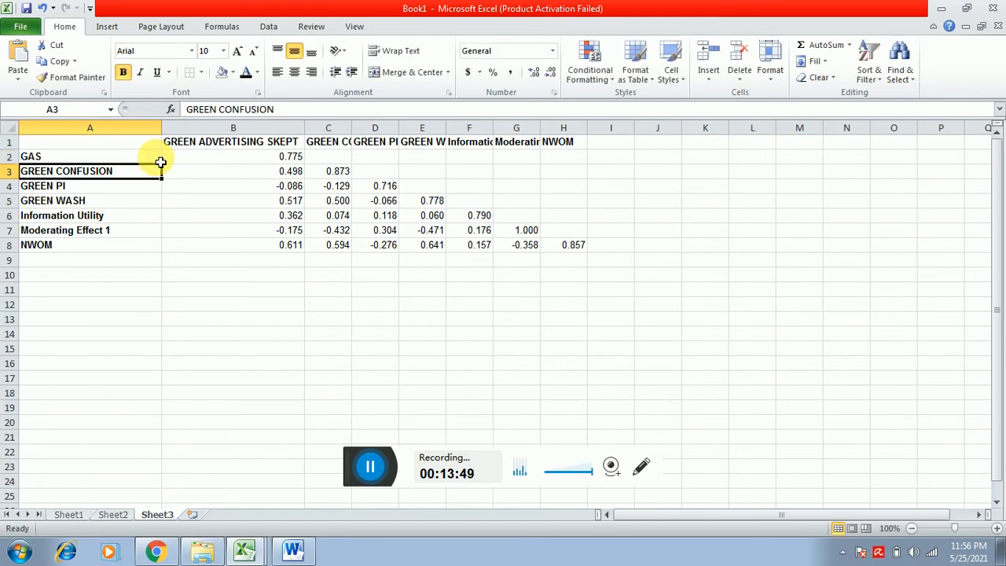
Step: Replace the row labels in A3 through A6 with the abbreviations GC, GPI, GW and IU
text(GC)
key(Return)
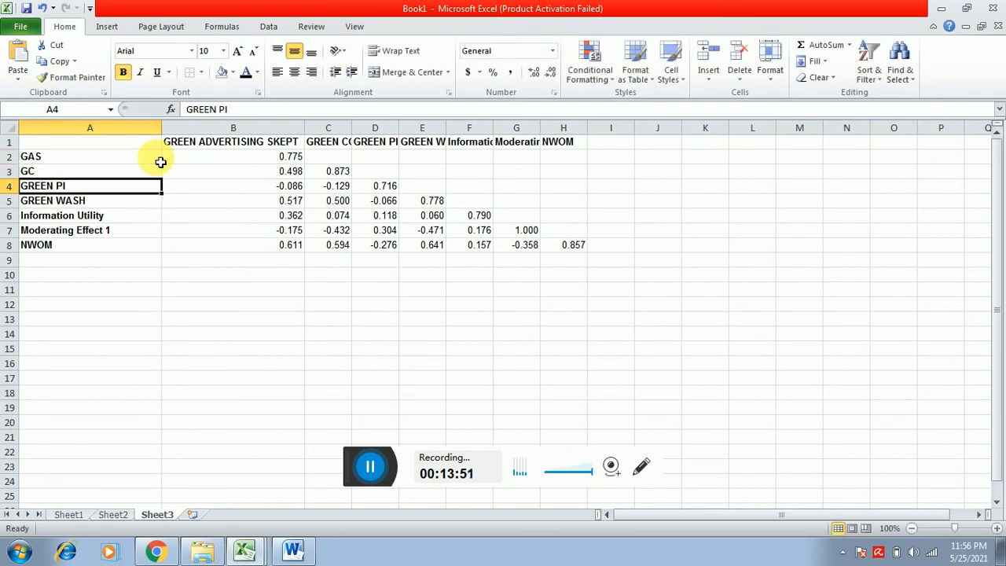
text(GPI)
key(Return)
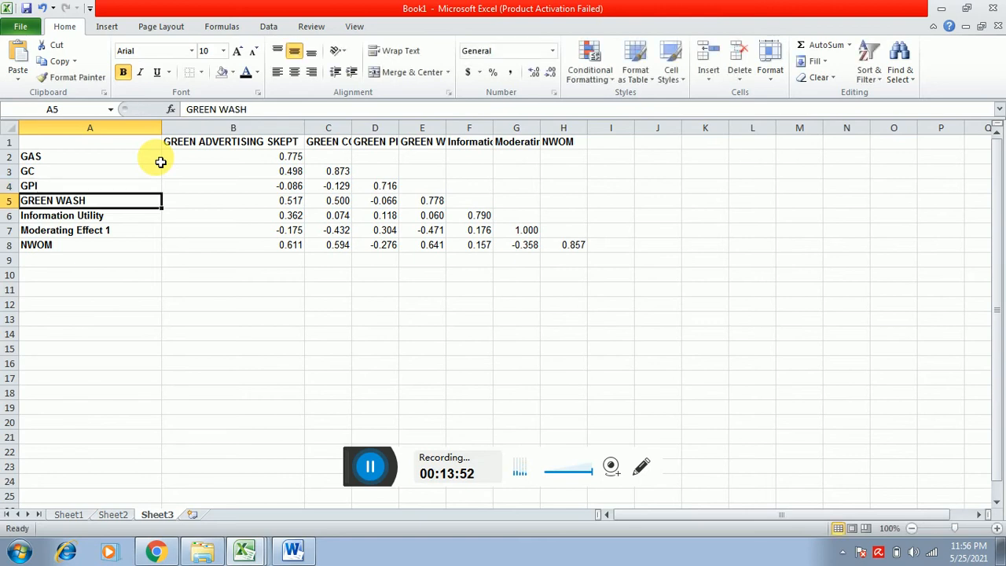
text(GW)
key(Return)
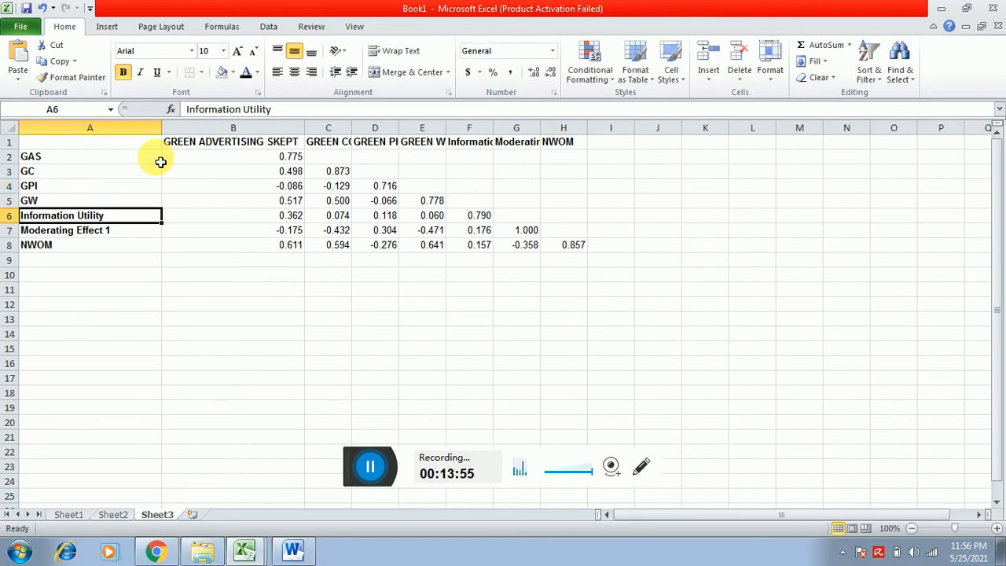
text(IU)
Step: Replace the column headings in B1 through F1 with GAS, GC, GPI, GW and IU
key(Up)
key(Up)
key(Up)
key(Up)
key(Up)
key(Right)
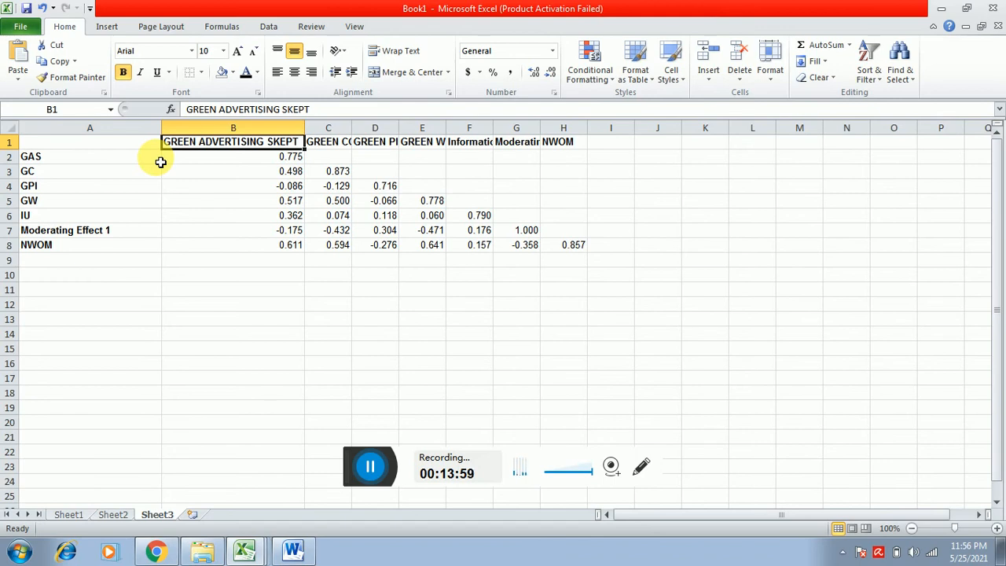
text(GAS)
key(Tab)
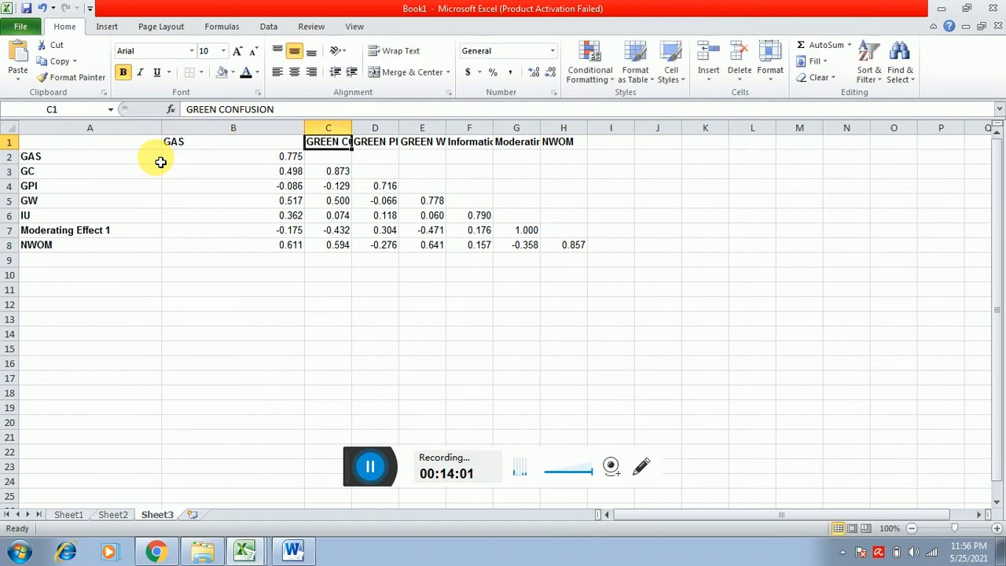
text(GC)
key(Tab)
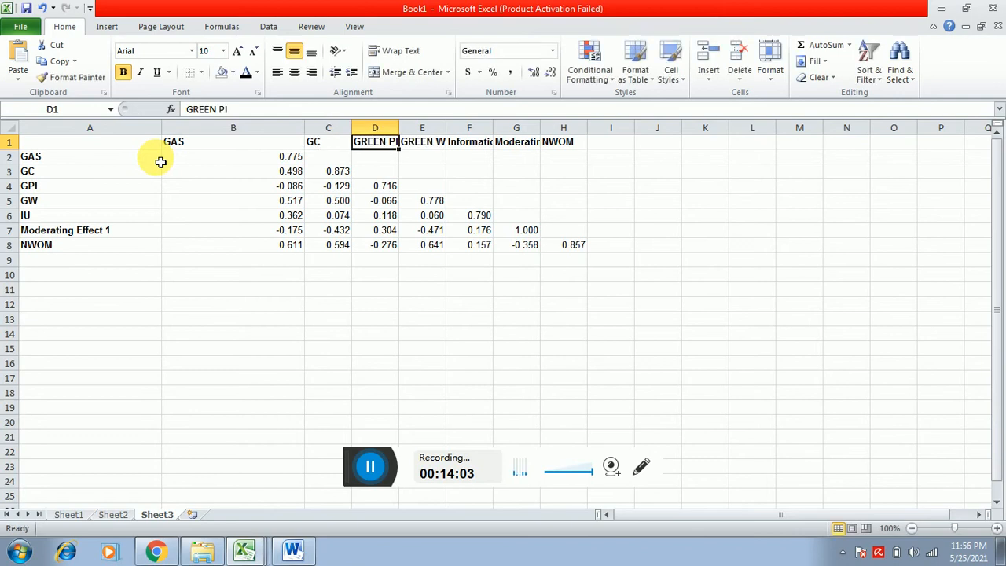
text(G)
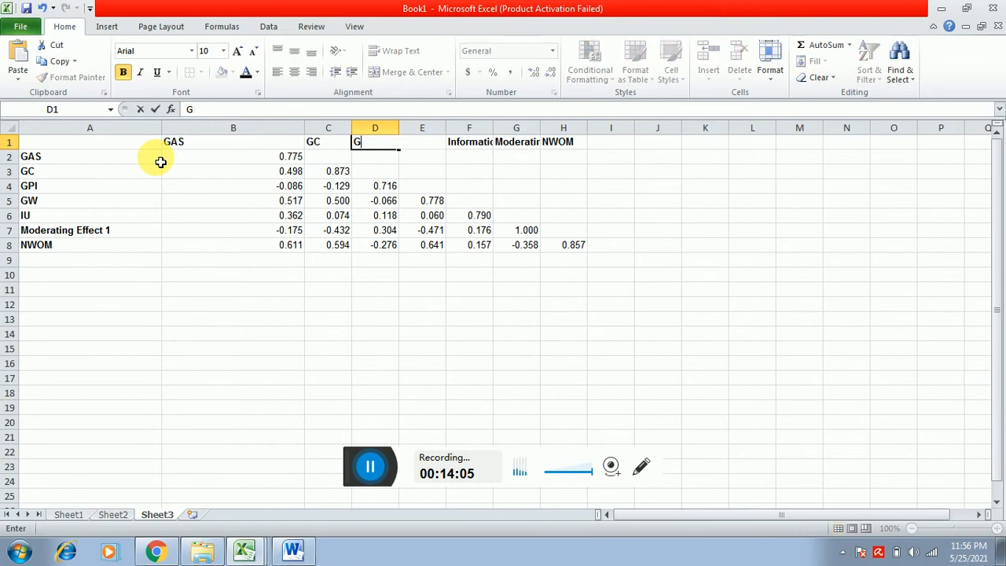
text(PI)
key(Tab)
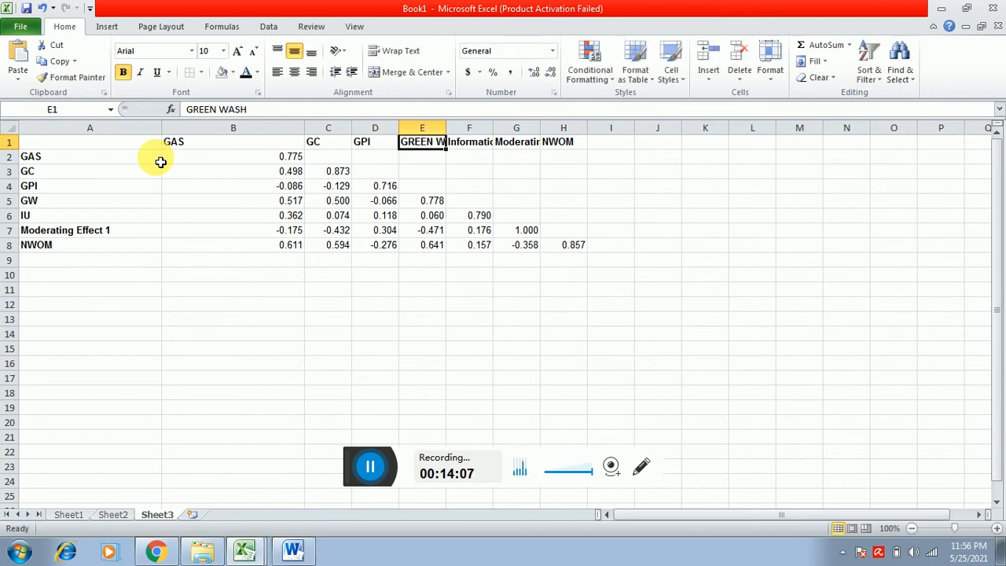
text(GW)
key(Tab)
text(I)
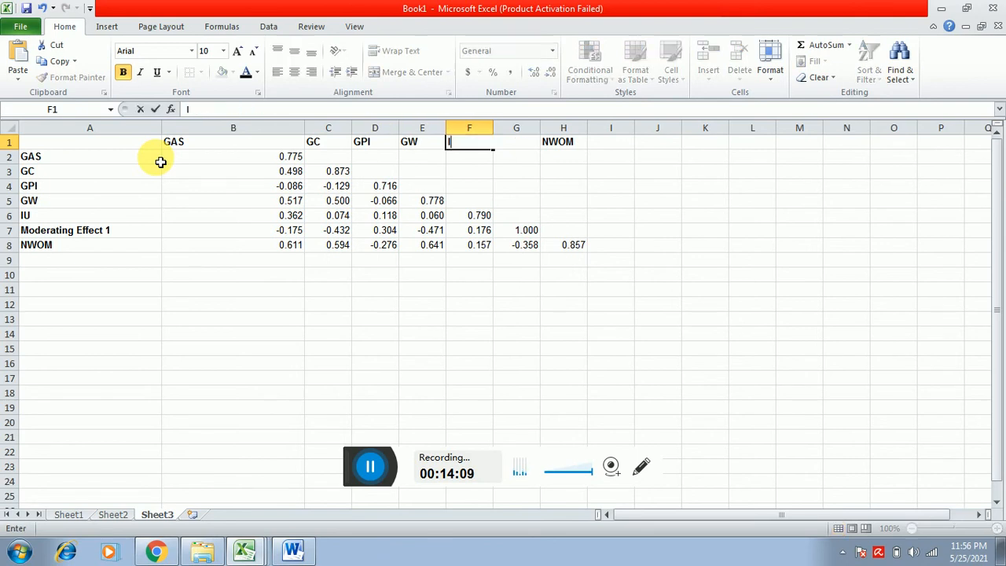
text(U)
key(Return)
Step: Shorten the Moderating Effect 1 labels in G1 and A7 to M
key(Up)
key(Right)
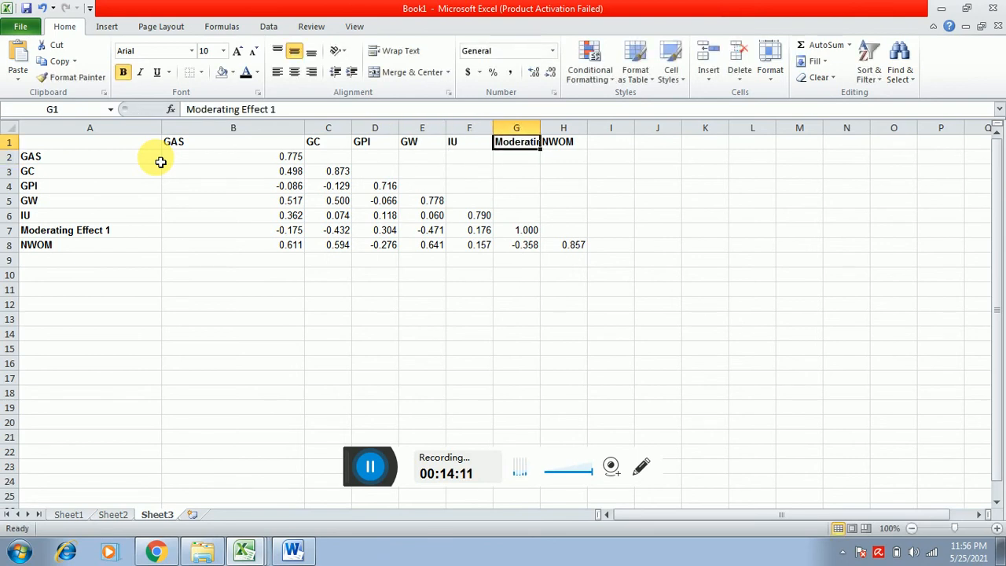
text(M)
key(Left)
key(Home)
key(Down)
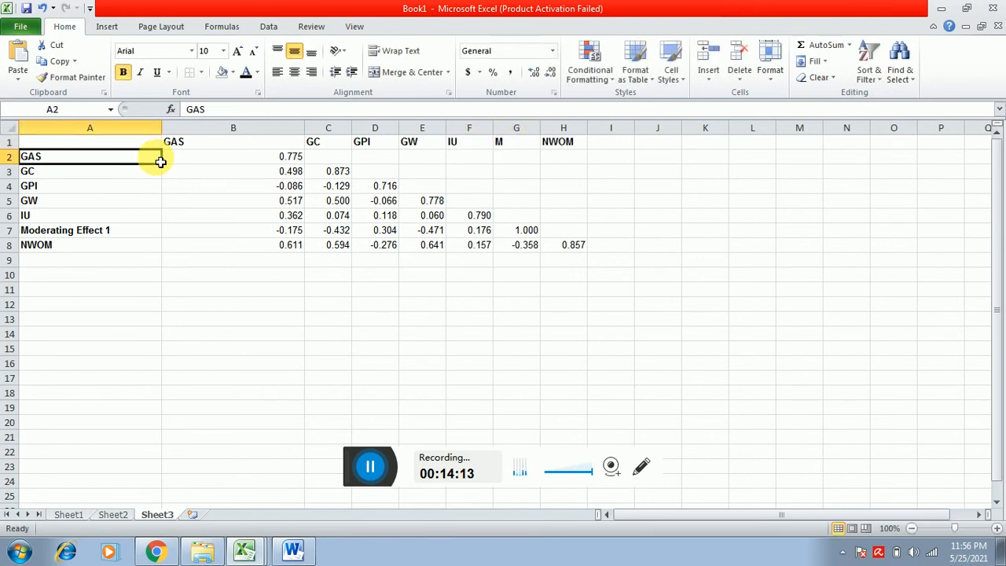
key(Down)
key(Down)
key(Down)
key(Down)
key(Down)
text(M)
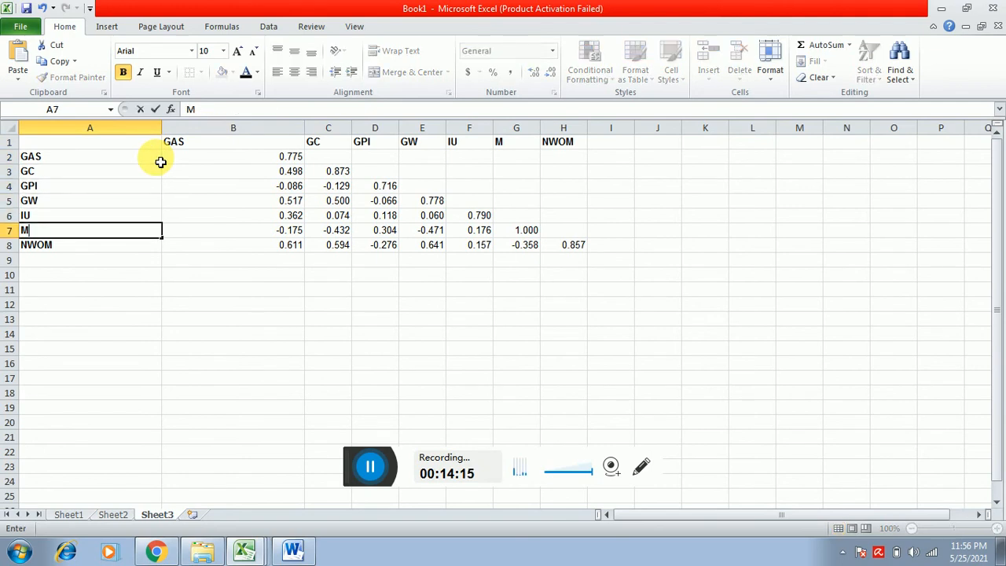
click(160, 162)
key(Down)
key(Down)
key(Down)
key(Down)
key(Down)
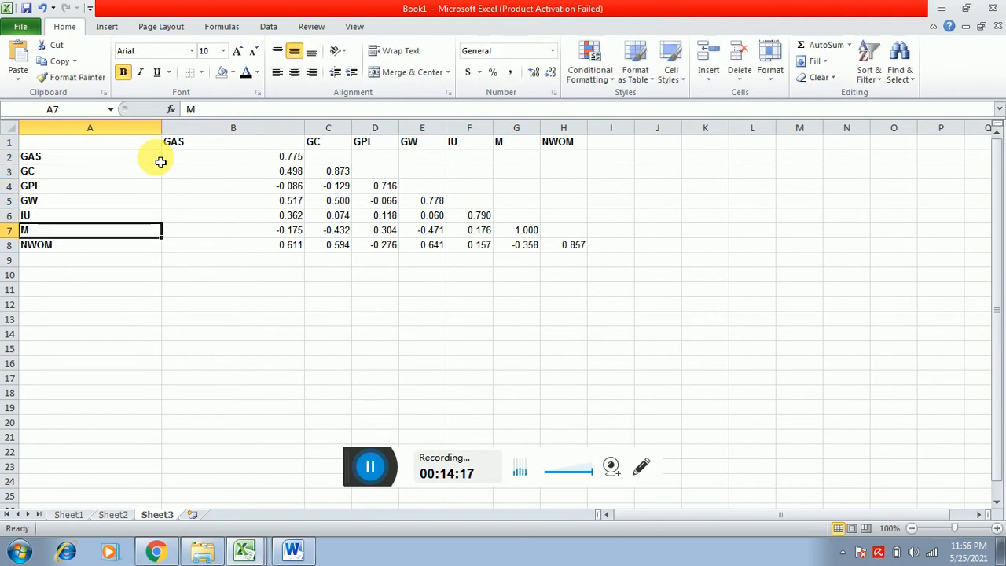
Step: Narrow columns A, B and D through H of the matrix to suit their abbreviated labels and values
drag(162, 139, 78, 134)
double_click(215, 127)
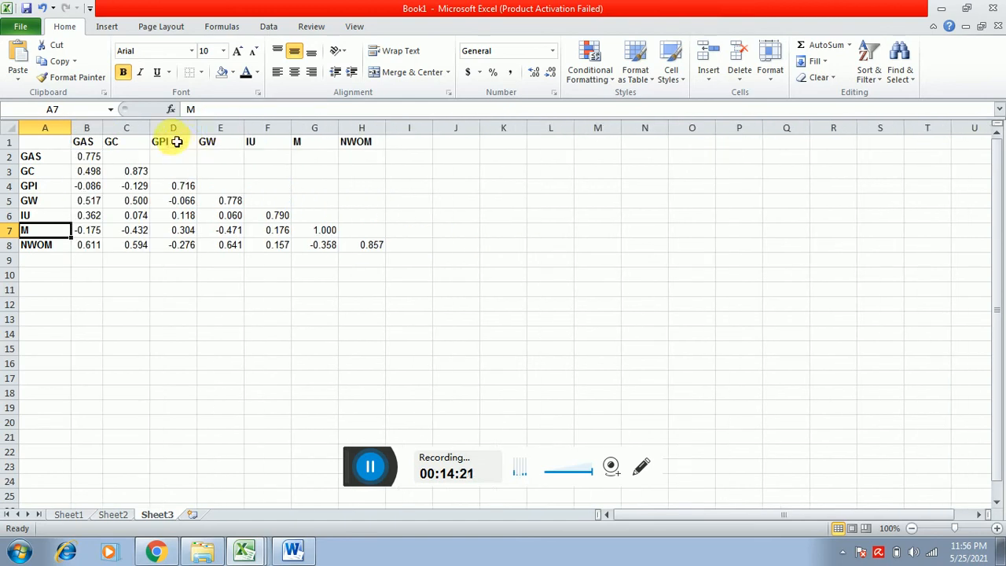
double_click(198, 129)
double_click(228, 129)
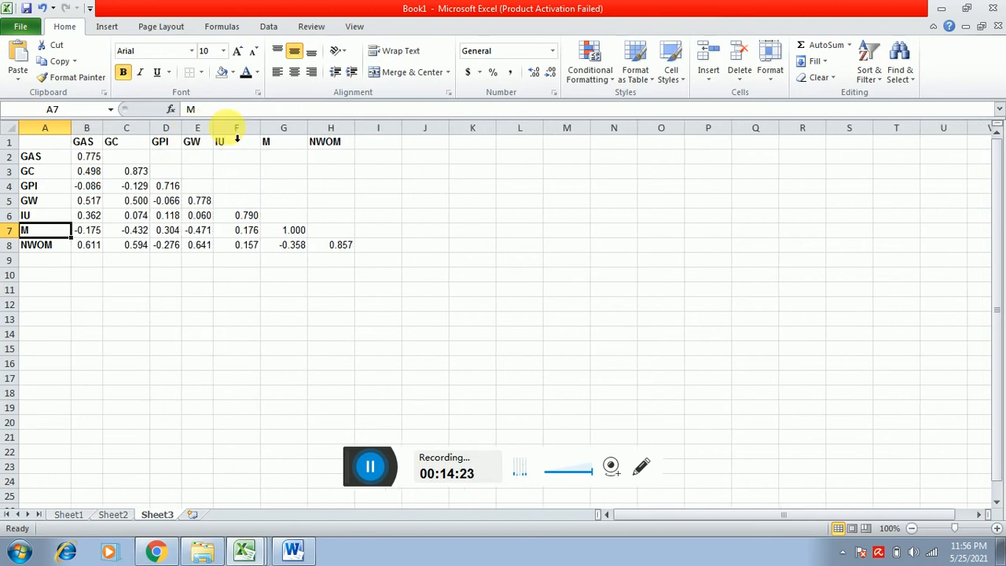
double_click(260, 129)
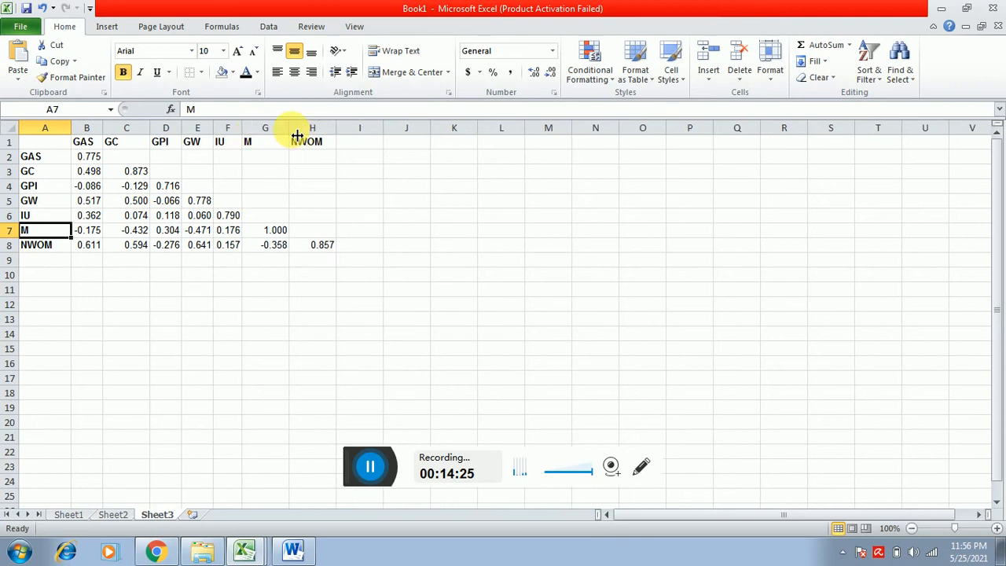
double_click(291, 135)
double_click(321, 139)
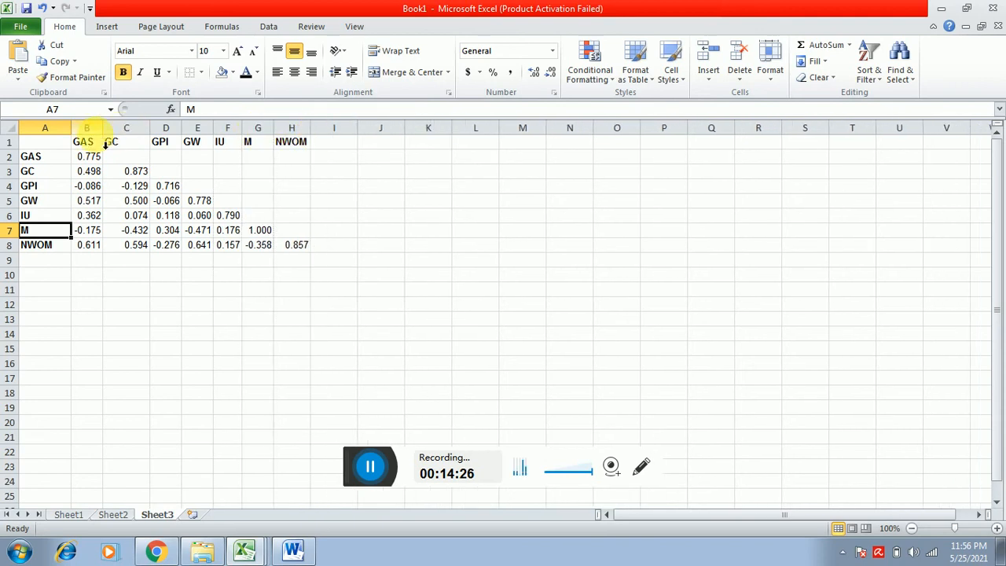
Step: Insert a blank row above the matrix's column headings
click(79, 142)
click(66, 142)
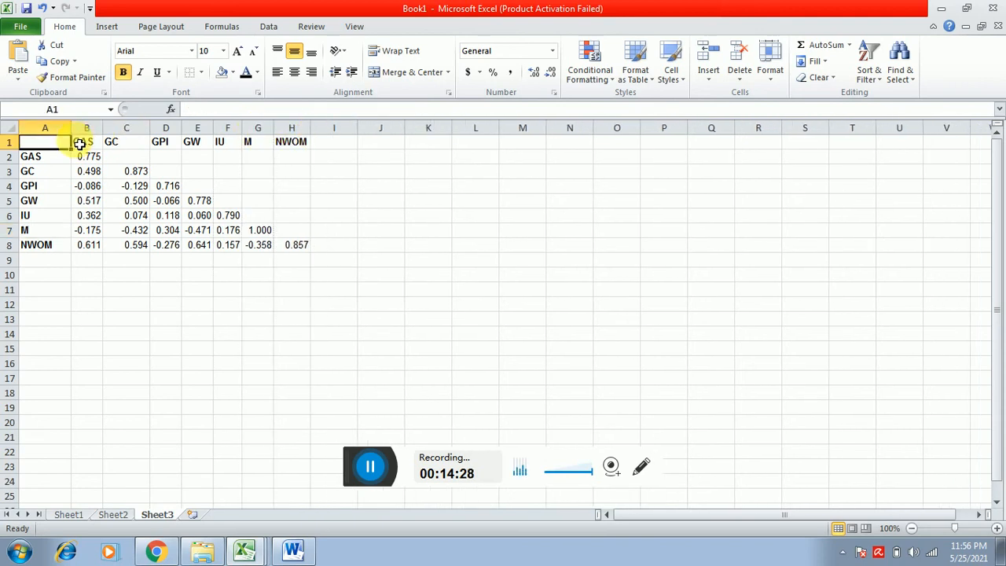
right_click(10, 141)
click(49, 243)
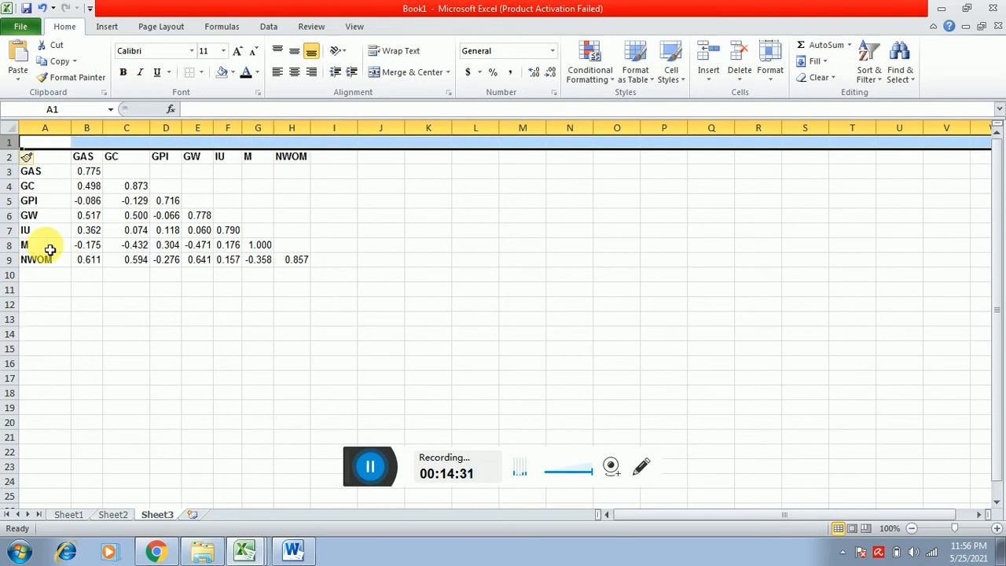
Step: Apply a top and thick bottom border to the heading row A2:H2
key(Down)
key(shift+Right)
key(shift+Right)
key(shift+Right)
key(shift+Right)
key(shift+Right)
key(shift+Right)
key(shift+Right)
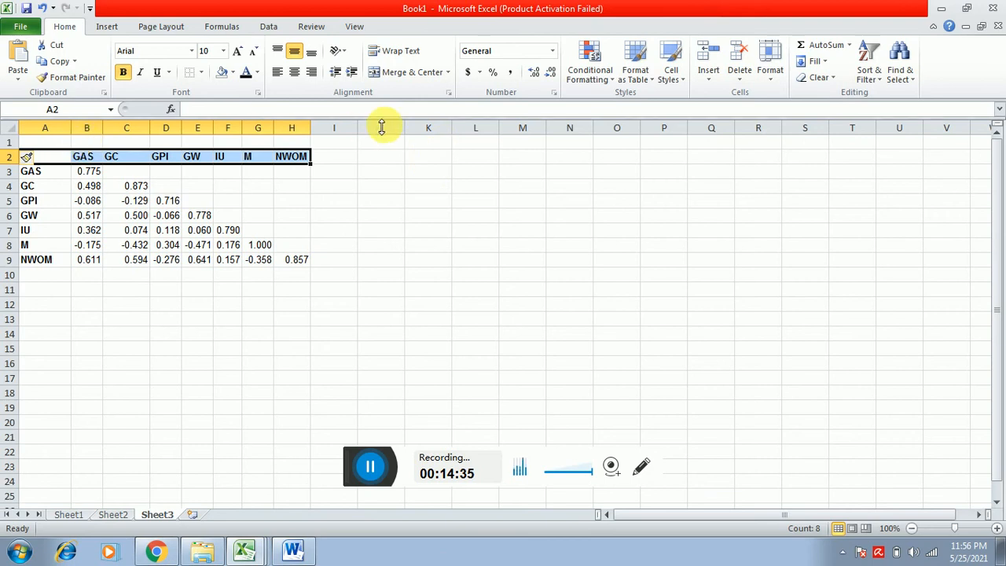
click(202, 74)
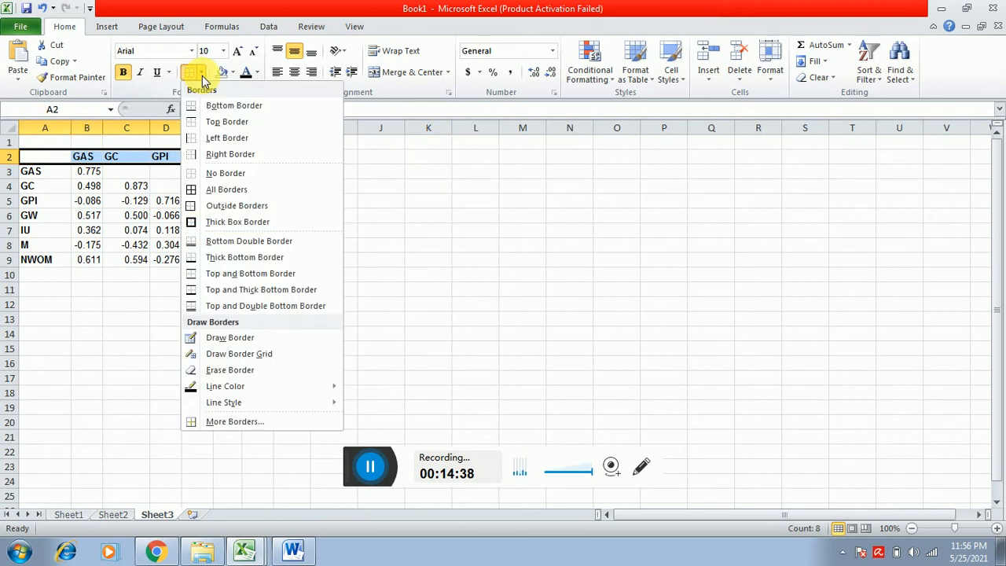
click(259, 289)
Step: Apply a thick bottom border to the last matrix row, A9:H9
click(53, 260)
key(shift+Right)
key(shift+Right)
key(shift+Right)
key(shift+Right)
key(shift+Right)
key(shift+Right)
key(shift+Right)
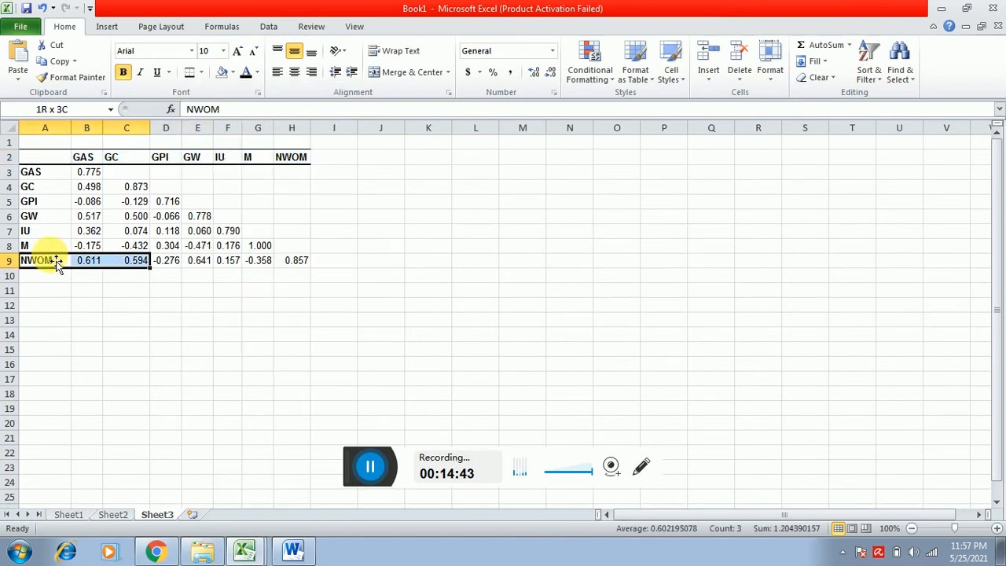
click(203, 71)
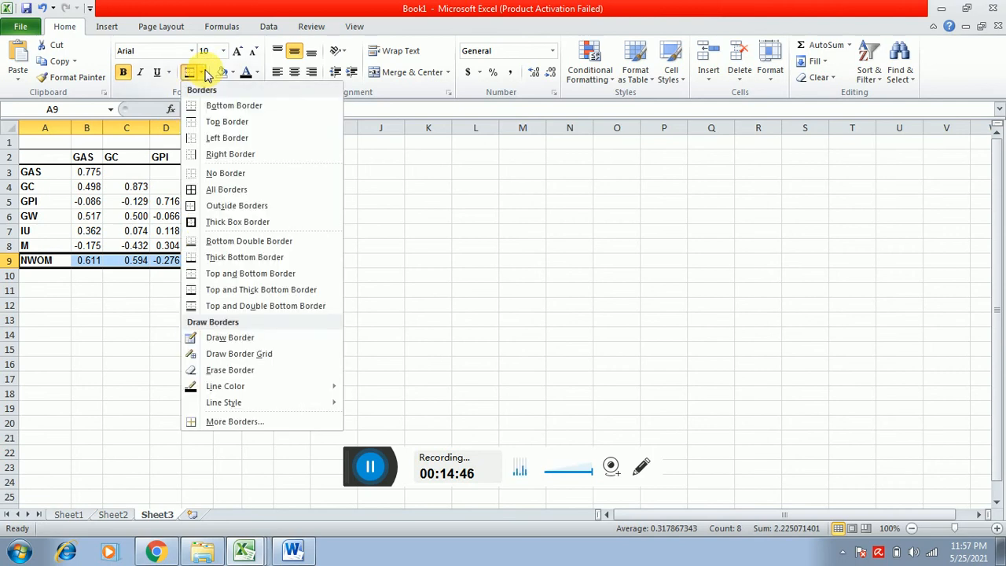
click(206, 260)
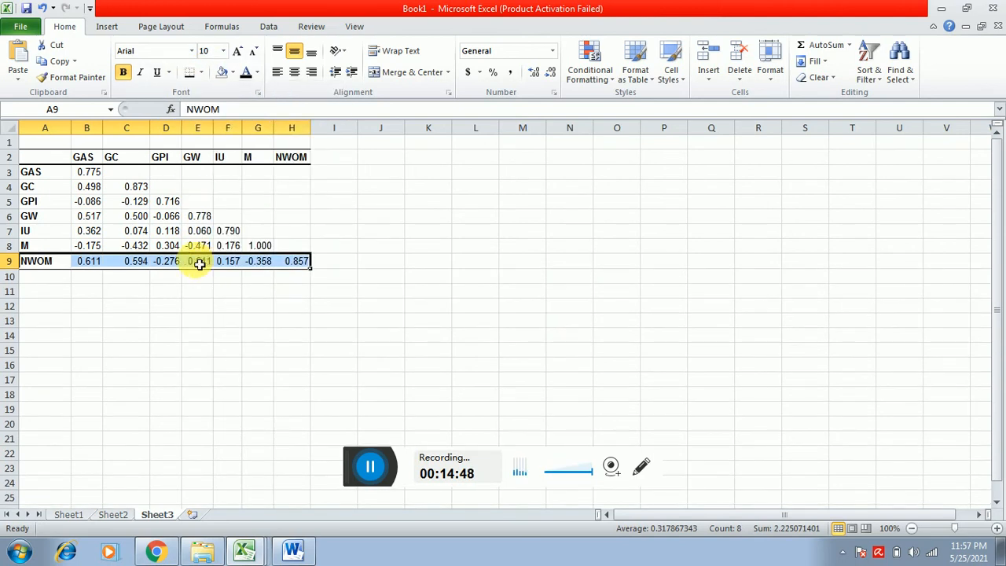
Step: Bold the diagonal values of the matrix from B3 to H9
click(95, 176)
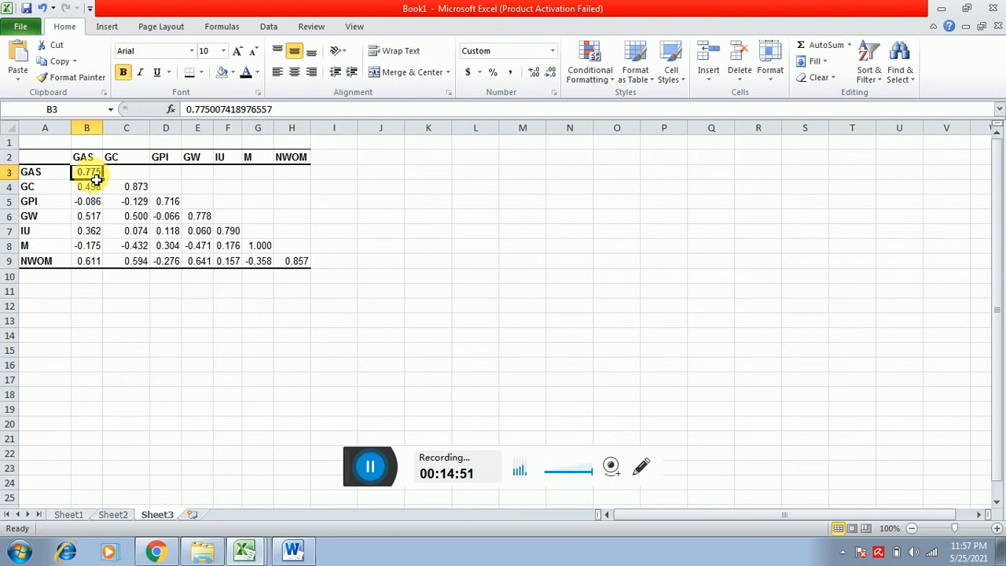
key(Down)
key(Right)
key(Down)
key(Right)
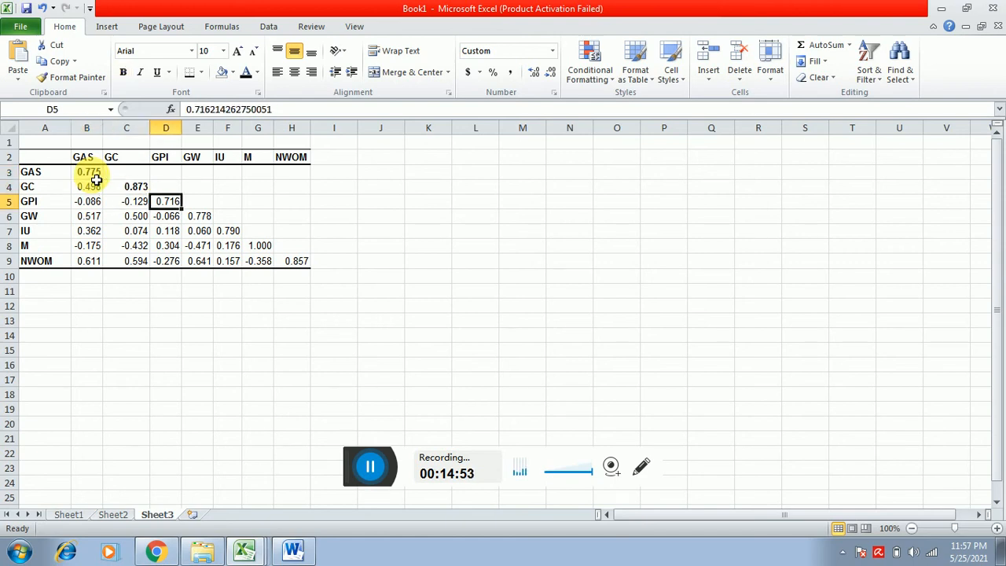
key(Down)
key(Right)
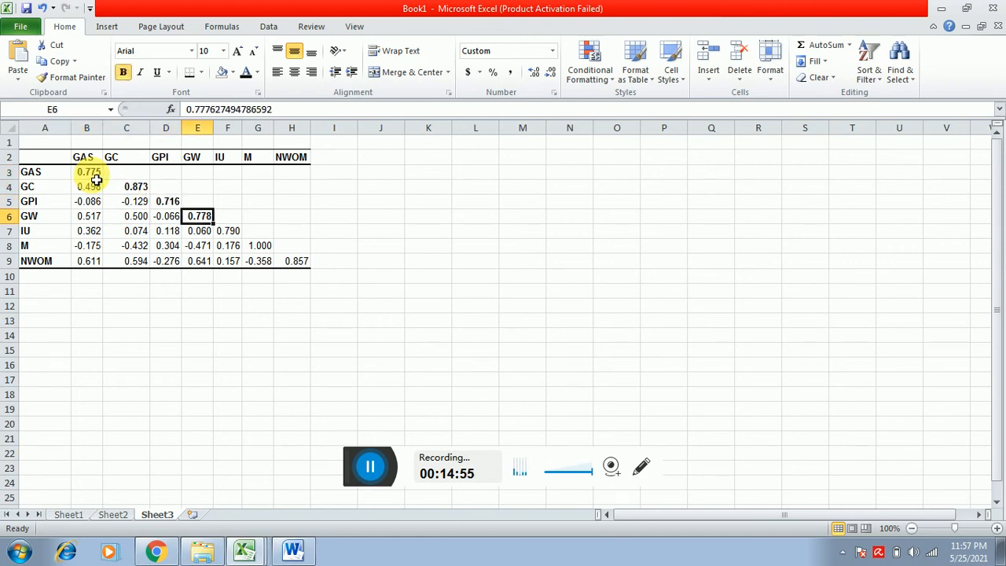
key(Down)
key(Right)
key(Down)
key(Right)
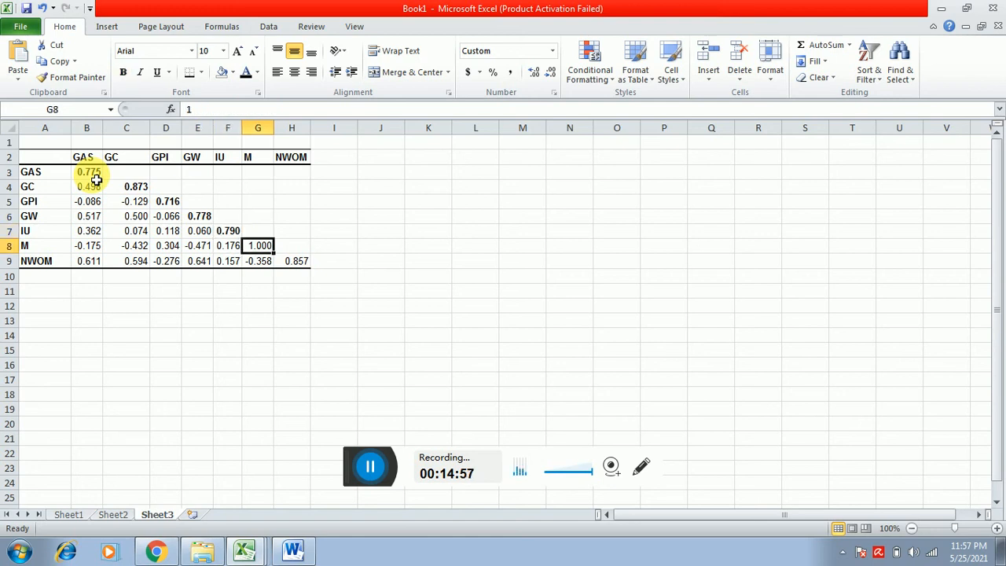
key(Down)
key(Right)
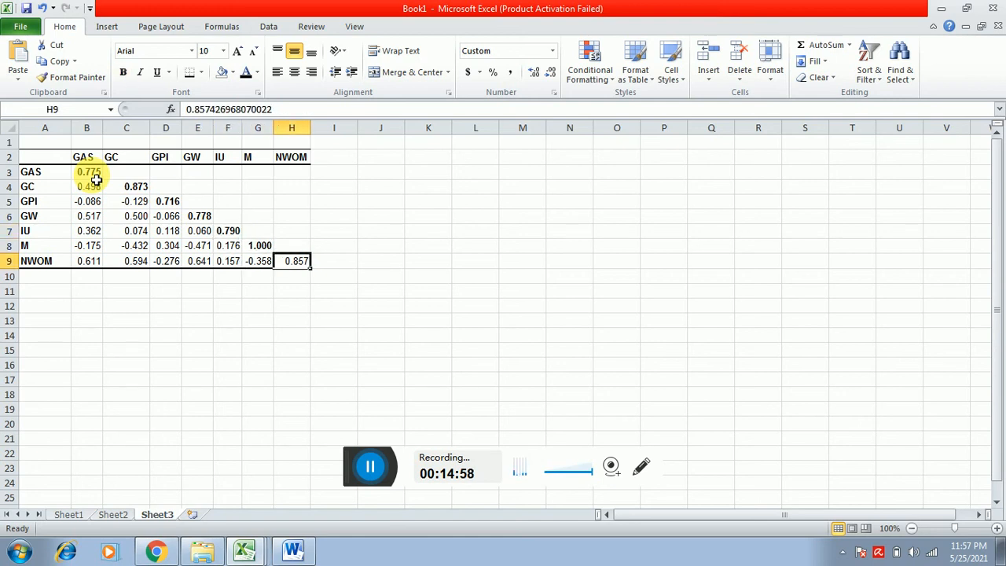
click(260, 267)
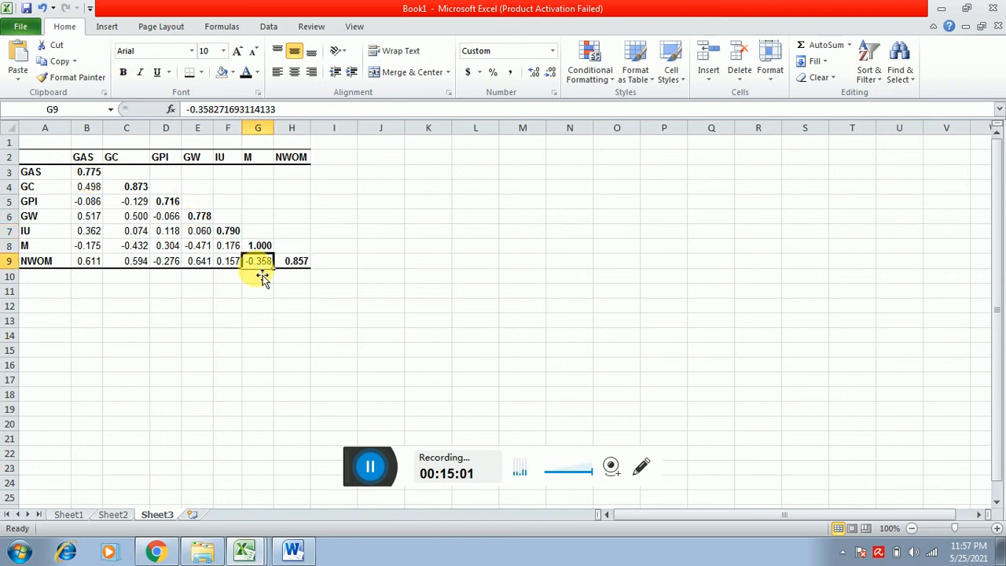
click(36, 162)
key(shift+Right)
key(shift+Right)
key(shift+Right)
key(shift+Right)
key(shift+Right)
key(shift+Right)
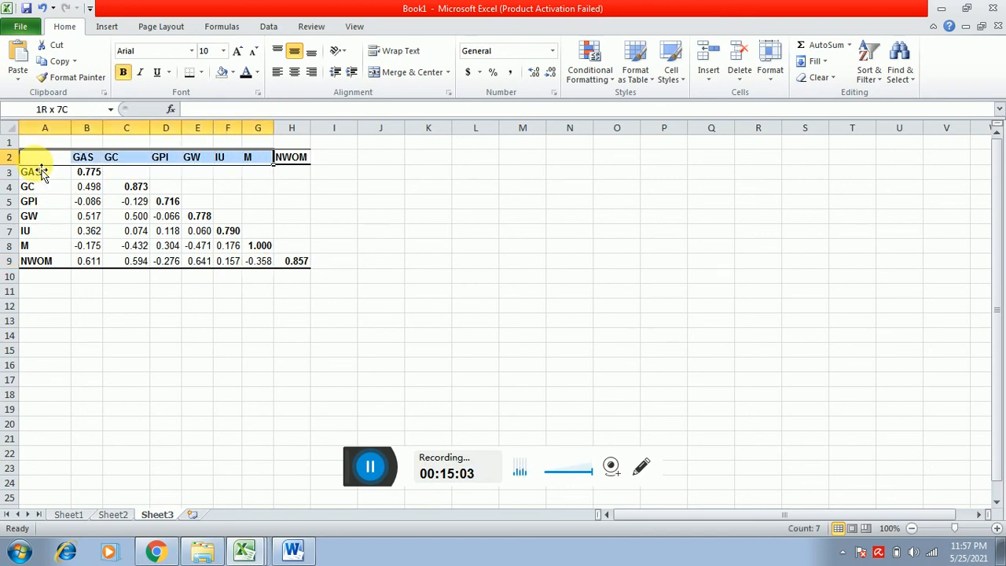
key(shift+Right)
Step: Merge and center the blank cells A1:H1 above the matrix
key(Up)
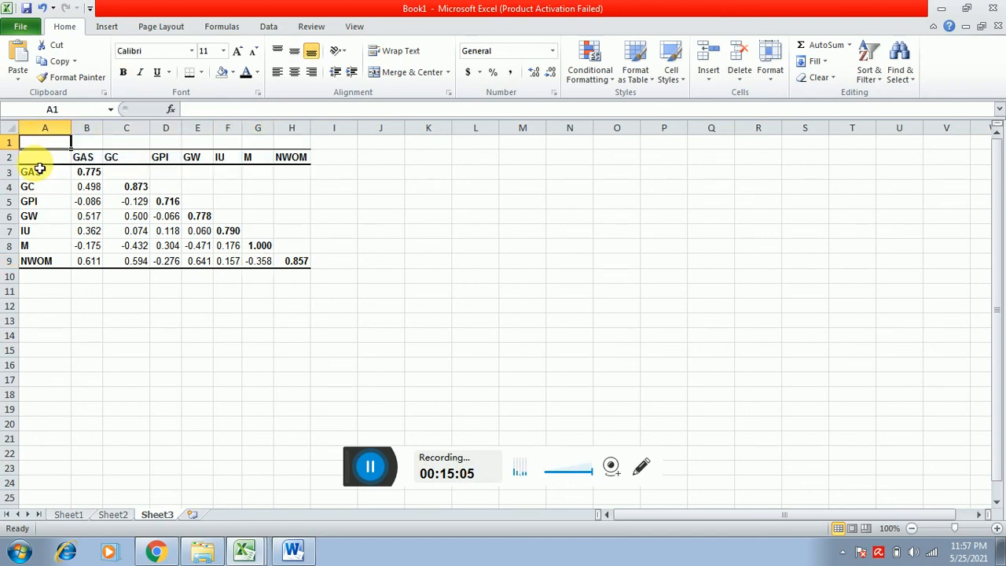
key(shift+Right)
key(shift+Right)
key(shift+Right)
key(shift+Right)
key(shift+Right)
key(shift+Right)
key(shift+Right)
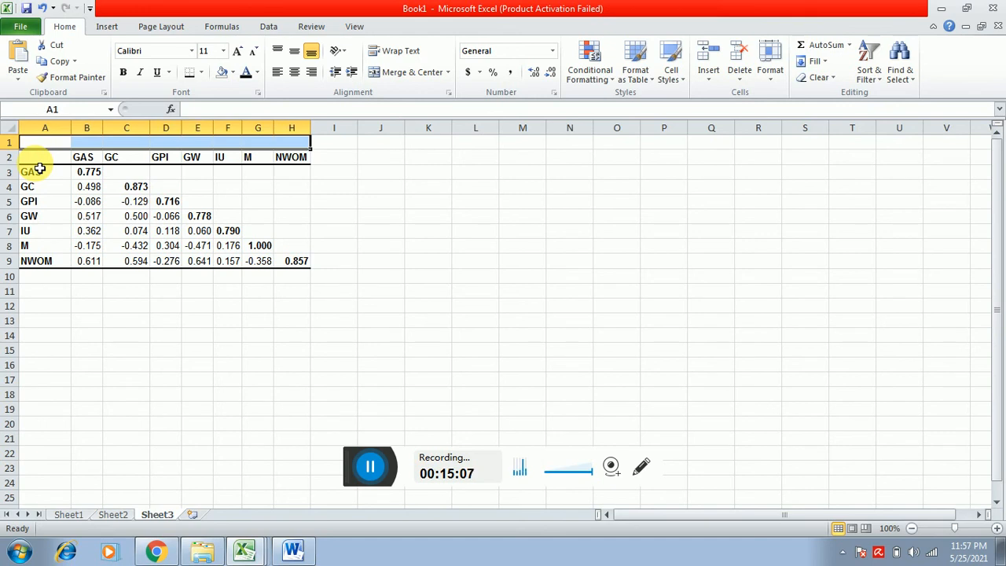
click(409, 79)
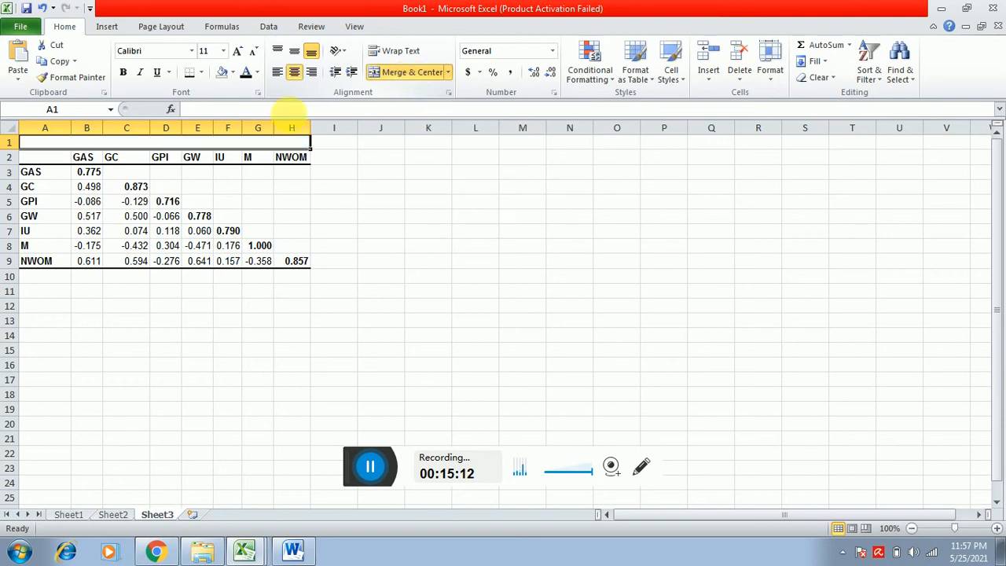
Step: Enter the title "Table 3- Fornell & Larcker" in the merged cell A1 and make it bold
double_click(204, 144)
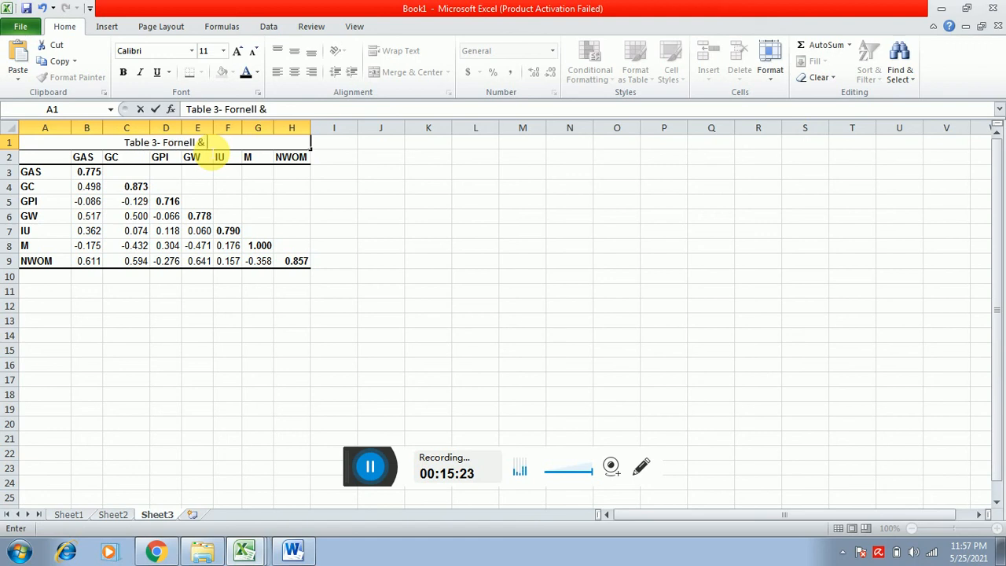
text(Larcker)
key(Return)
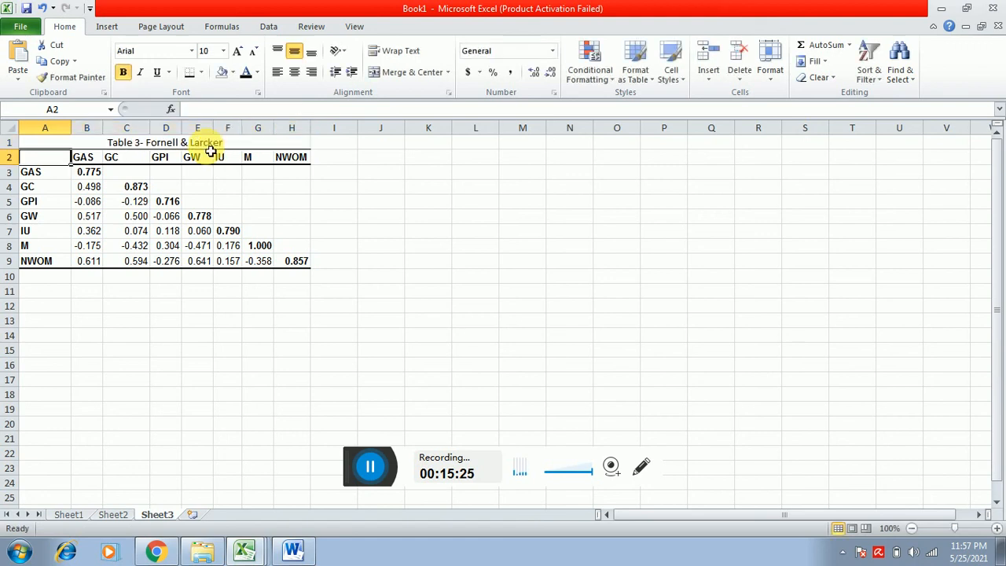
key(Up)
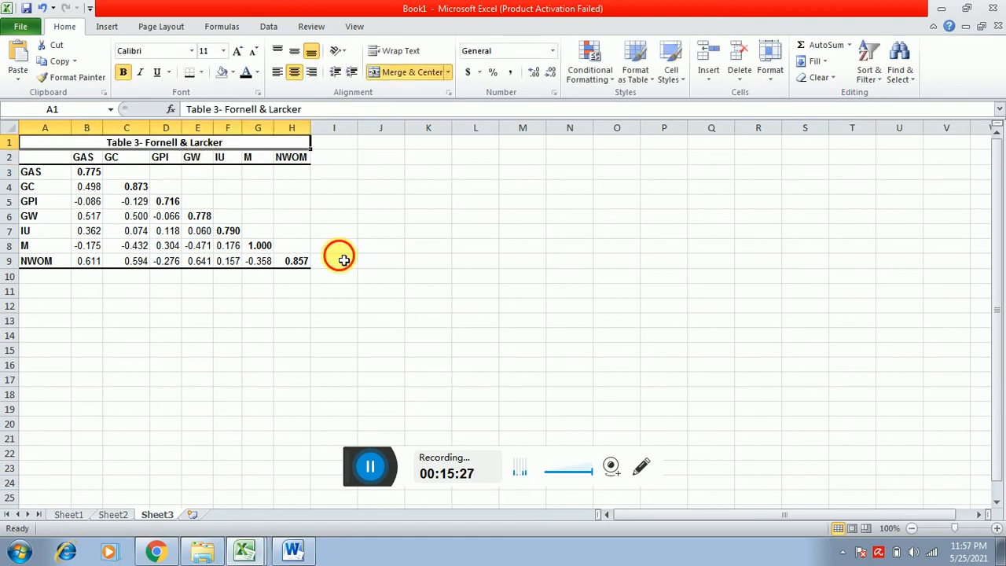
click(337, 259)
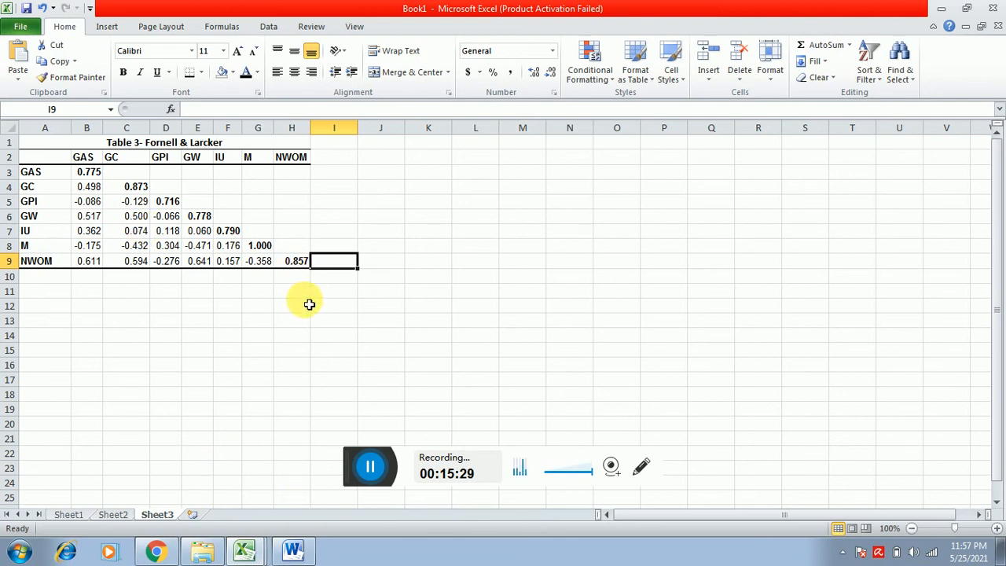
Step: Add a new worksheet to Book1 and paste the Path Coefficients table B13:G20 from the BOOT STRAPPING RESLTS workbook at B2
click(193, 516)
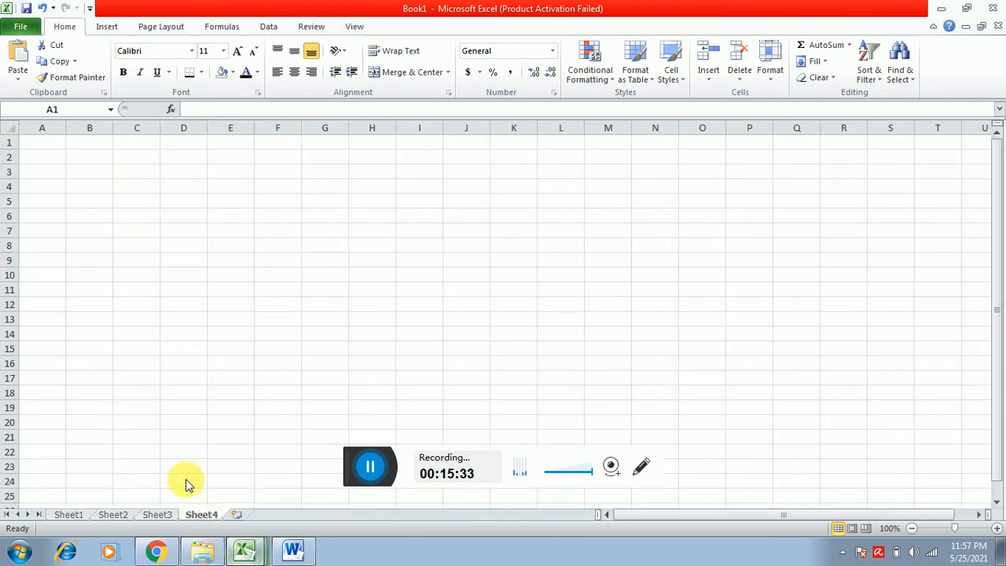
key(alt+Tab)
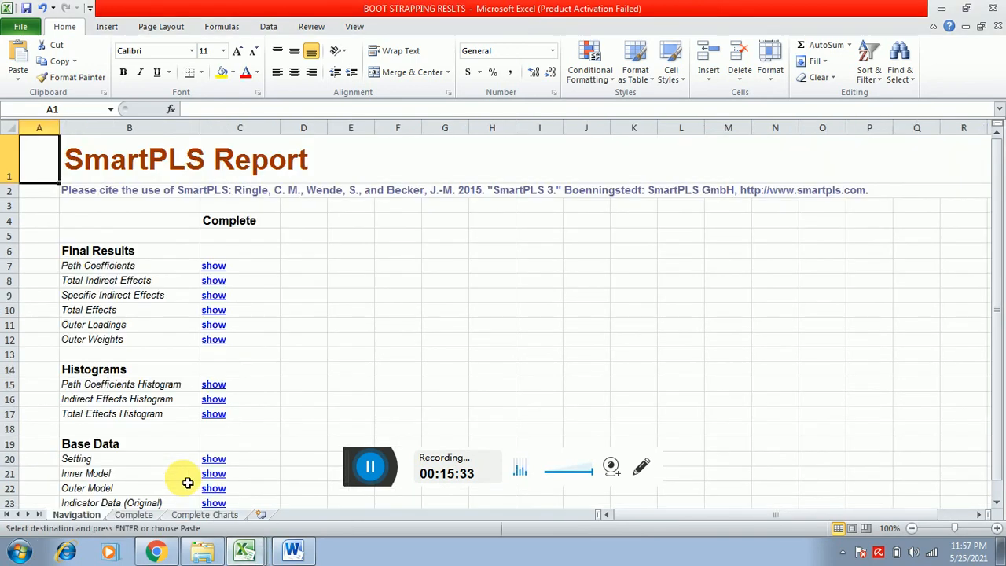
click(211, 267)
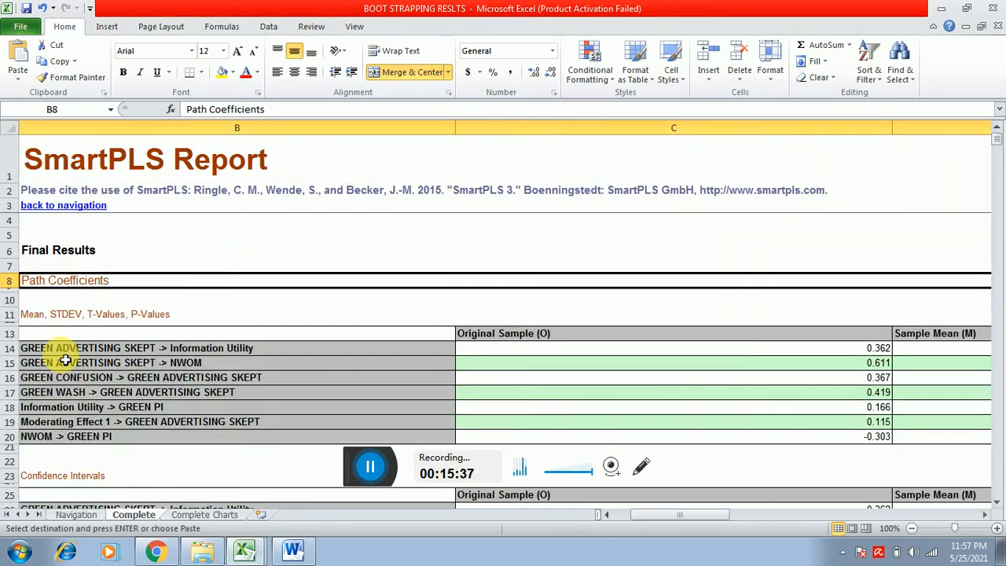
drag(65, 339, 832, 437)
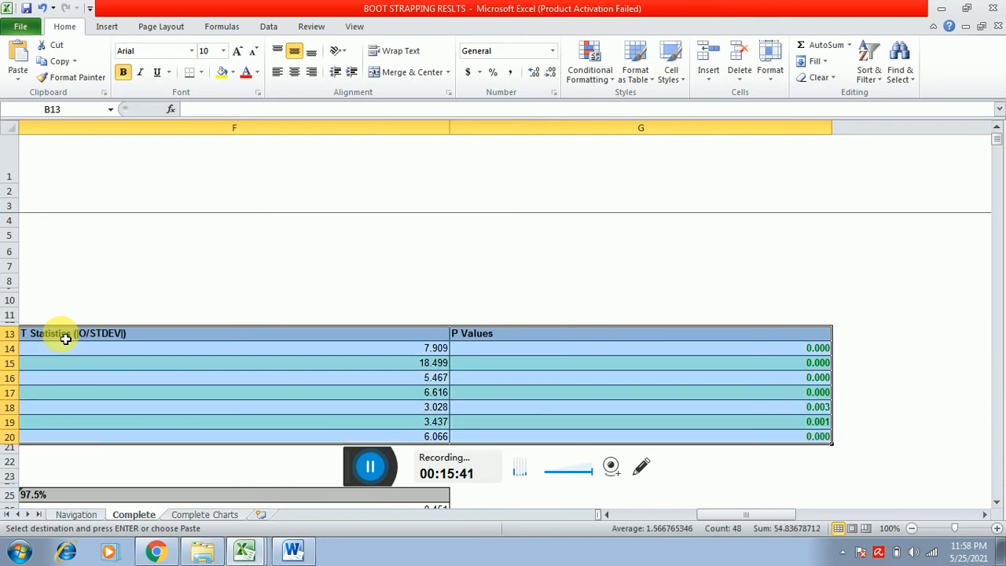
key(ctrl+Tab)
key(Down)
key(Right)
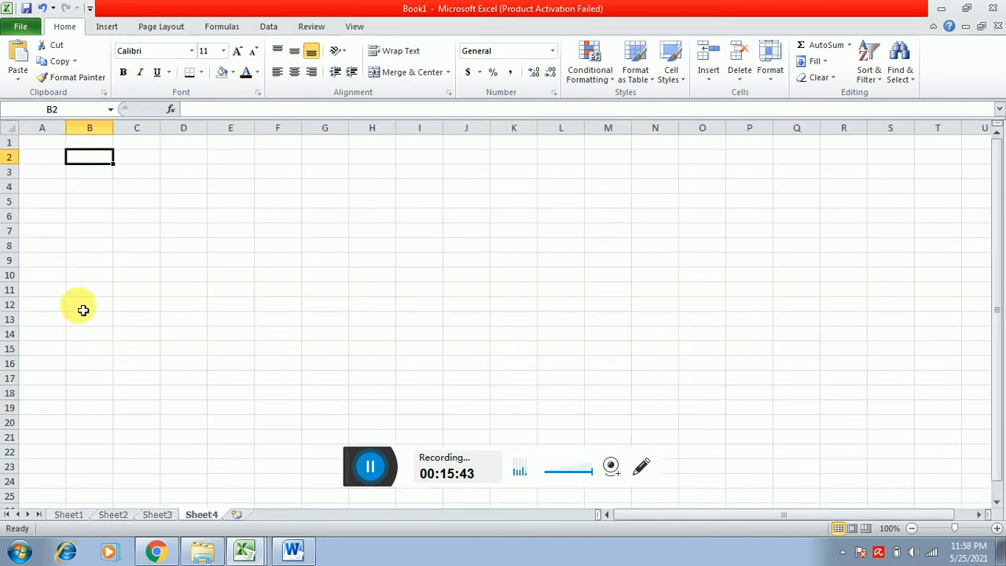
key(ctrl+v)
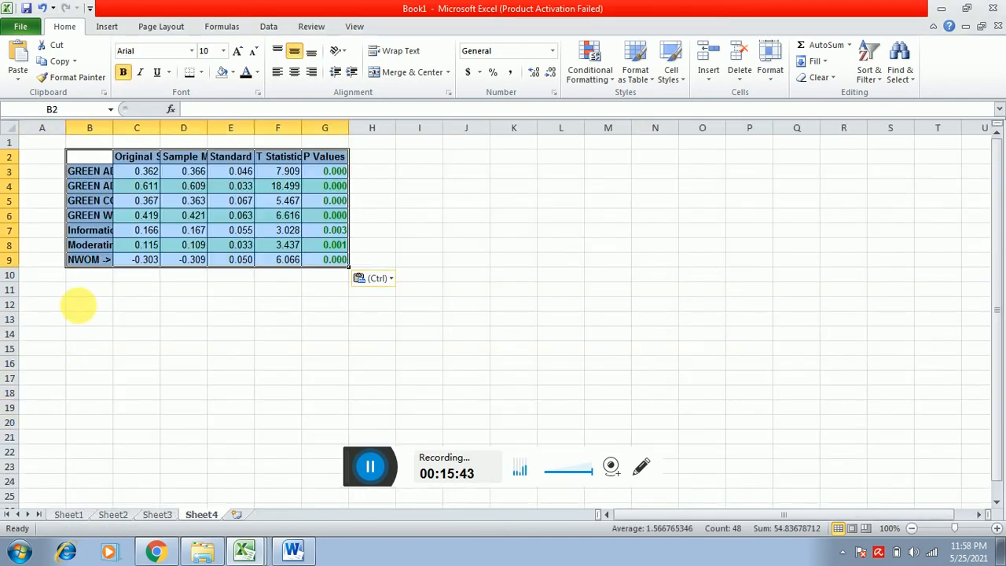
Step: Fit columns B and C to their contents and delete the Sample Mean column from the pasted table
double_click(124, 128)
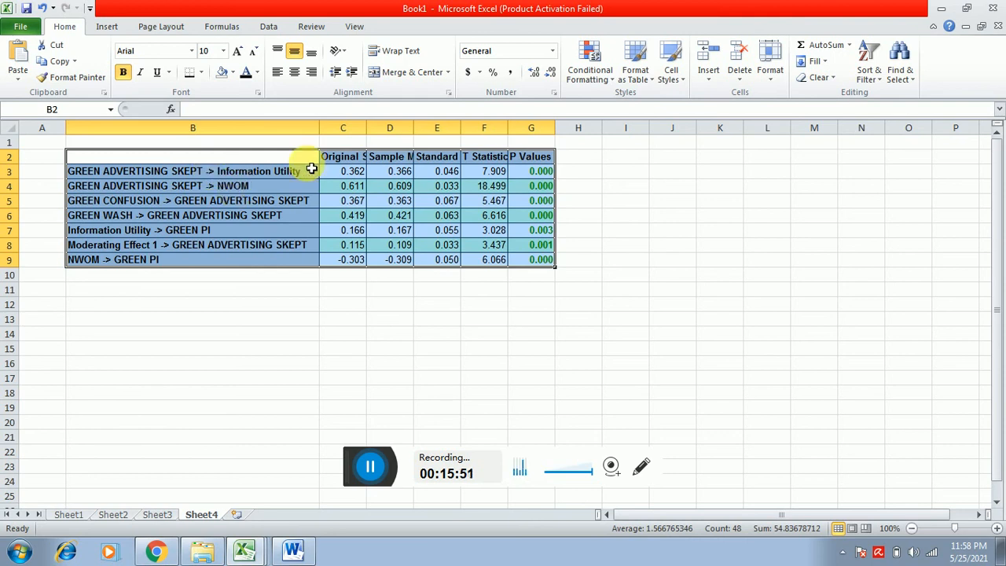
double_click(367, 128)
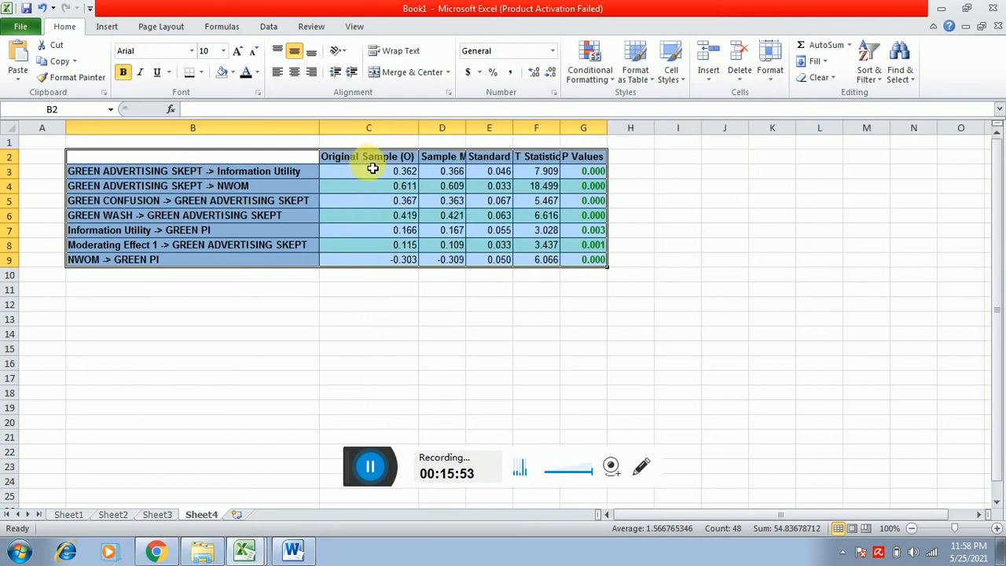
click(442, 128)
right_click(447, 130)
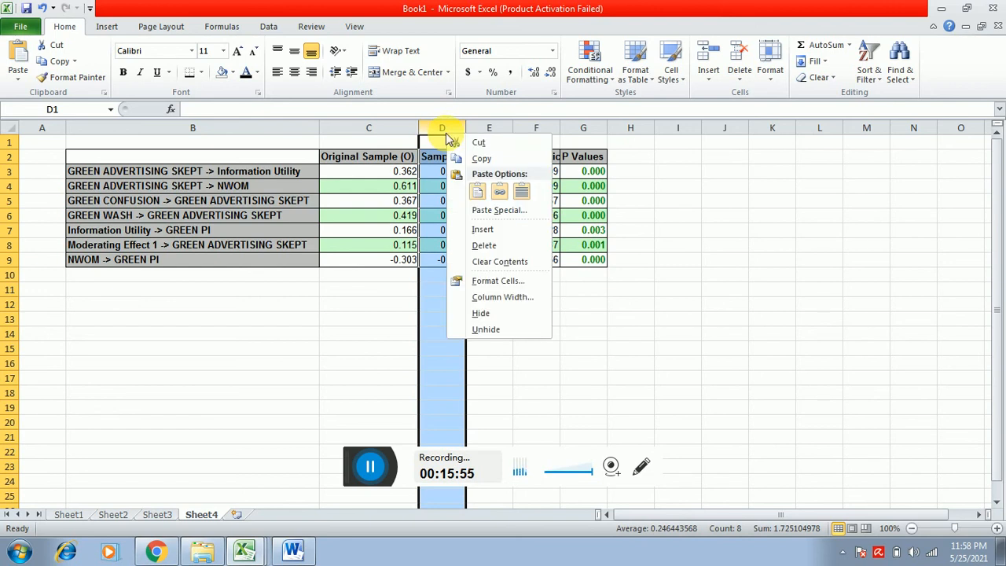
click(483, 246)
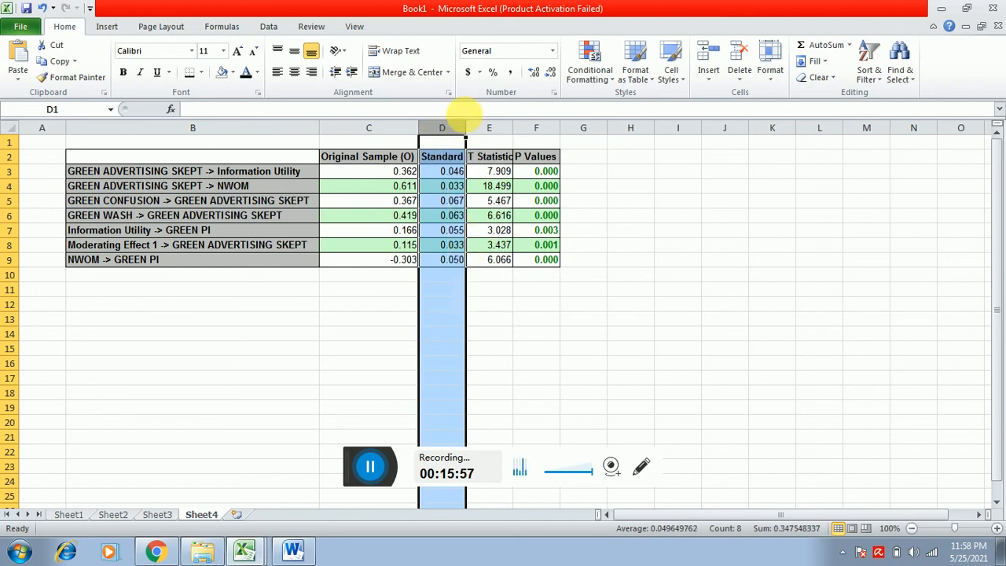
Step: Delete the Standard Deviation column and fit the T Statistics and P Values columns to their contents
double_click(466, 128)
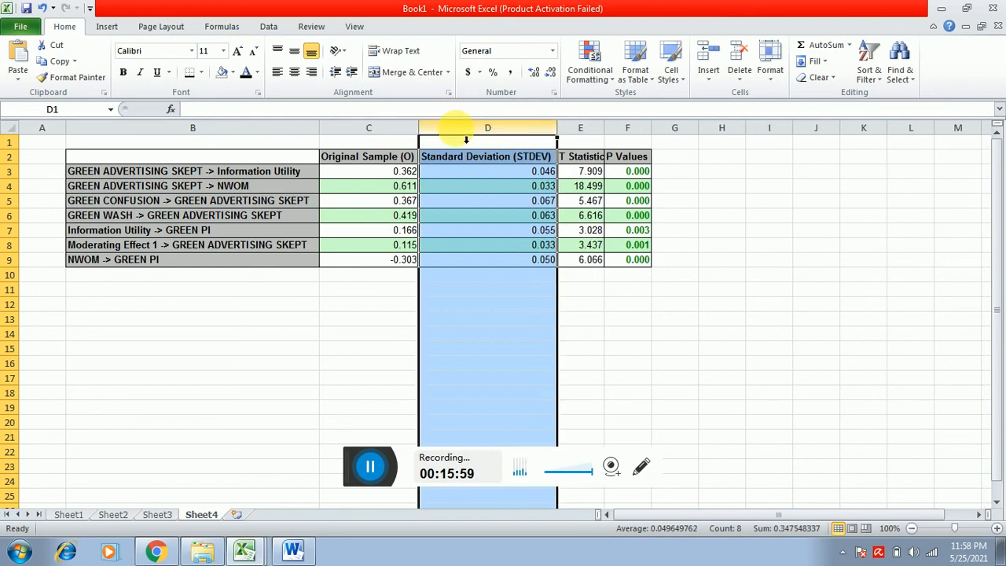
right_click(458, 131)
click(522, 245)
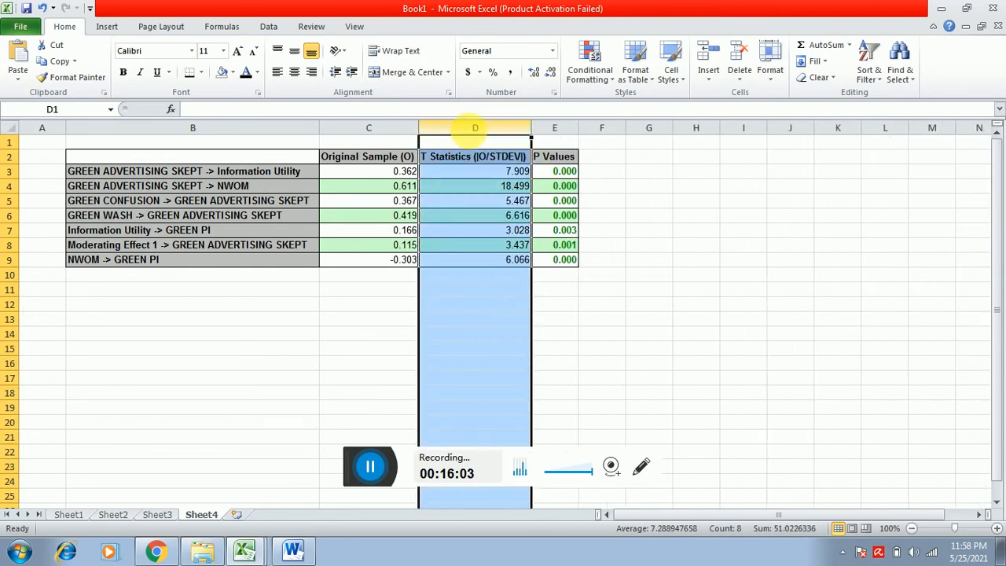
double_click(470, 132)
click(579, 130)
Step: Remove the fill colour and all borders from the path coefficient rows B3:E9
click(220, 171)
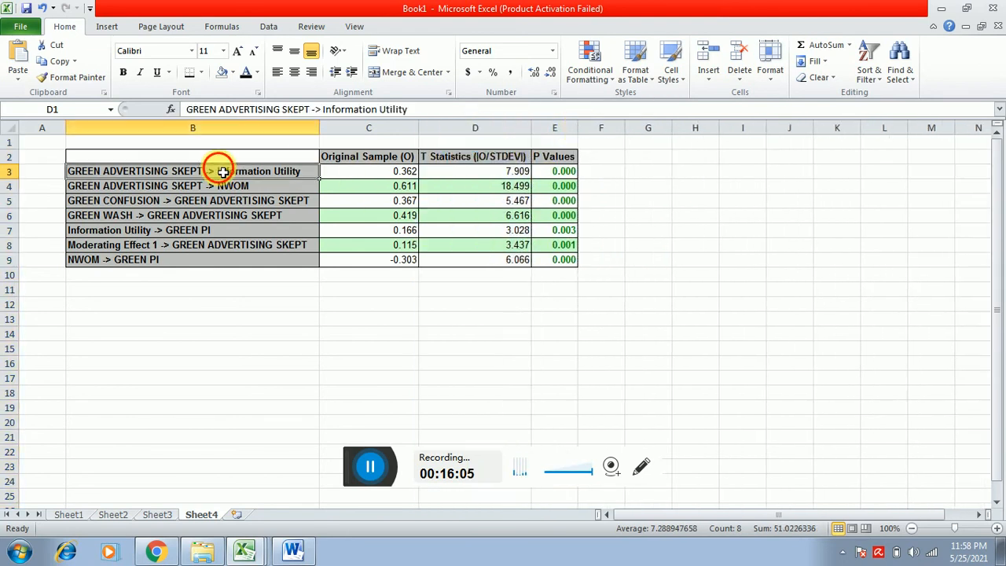
key(shift+Right)
key(shift+Right)
key(shift+Right)
key(shift+Down)
key(shift+Down)
key(shift+Down)
key(shift+Down)
key(shift+Down)
key(shift+Down)
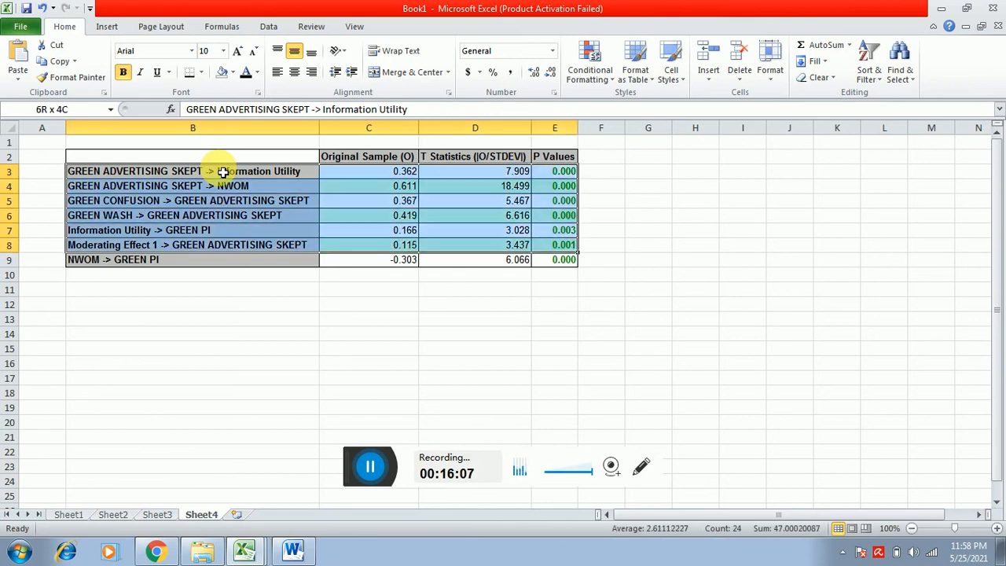
click(227, 72)
click(202, 72)
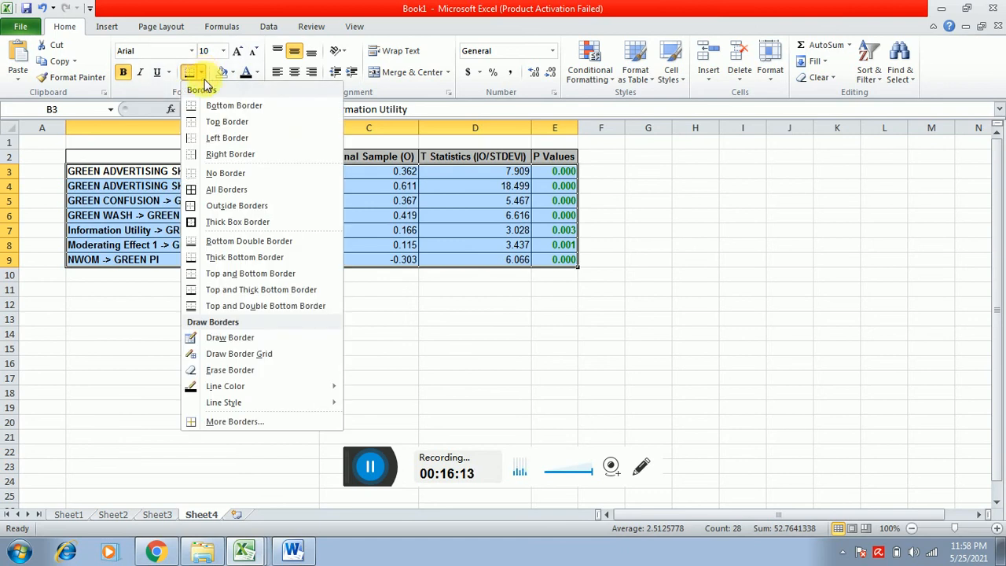
click(212, 173)
click(209, 257)
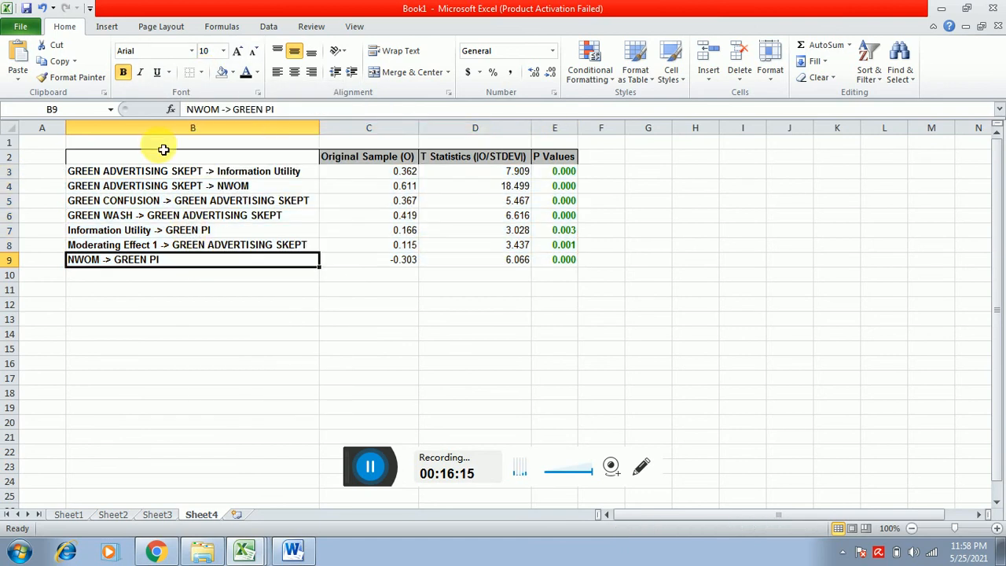
Step: Remove the fill colour from the header row B2:E2 and the borders from B1:E2
drag(167, 157, 555, 156)
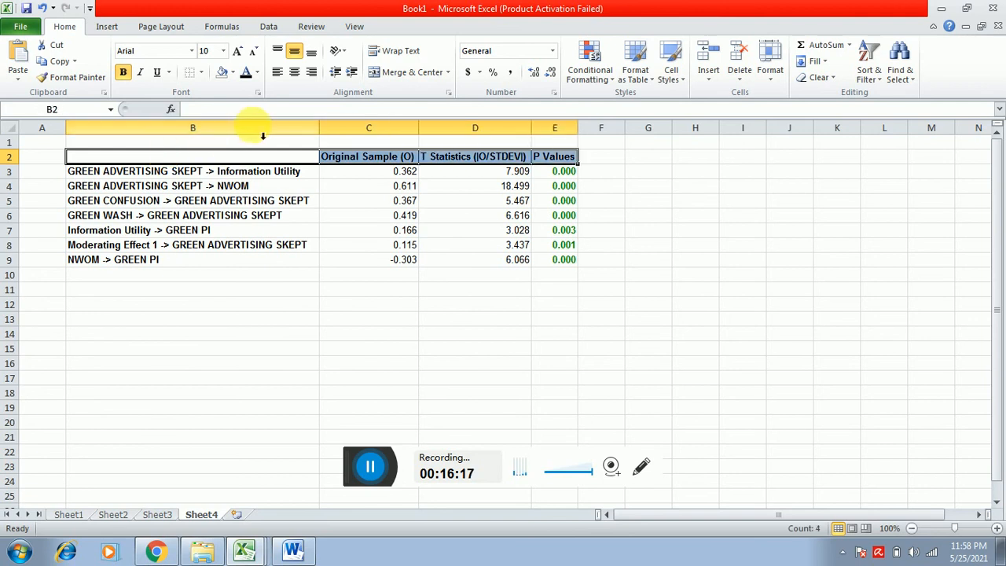
click(224, 75)
click(301, 261)
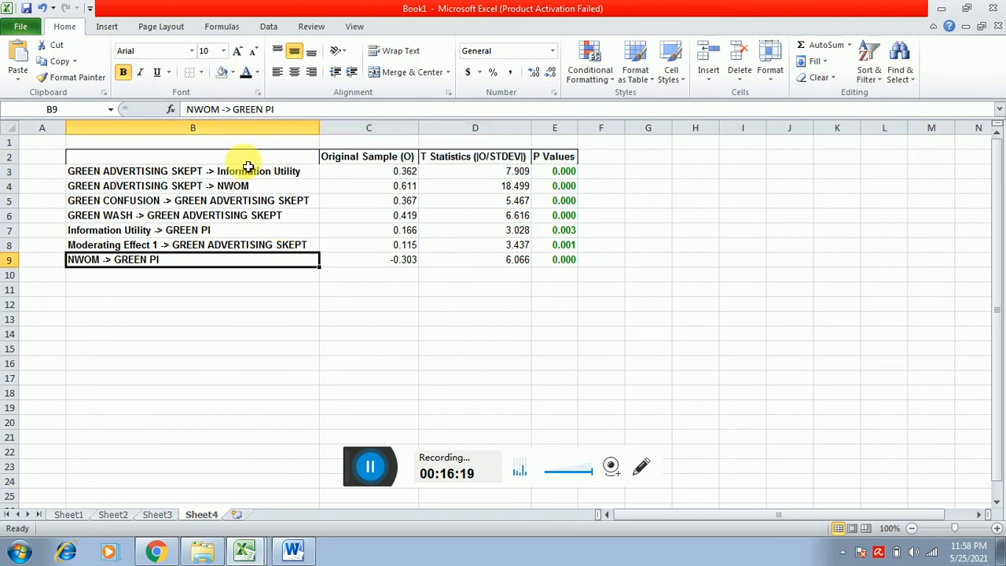
click(245, 160)
key(Up)
key(shift+Down)
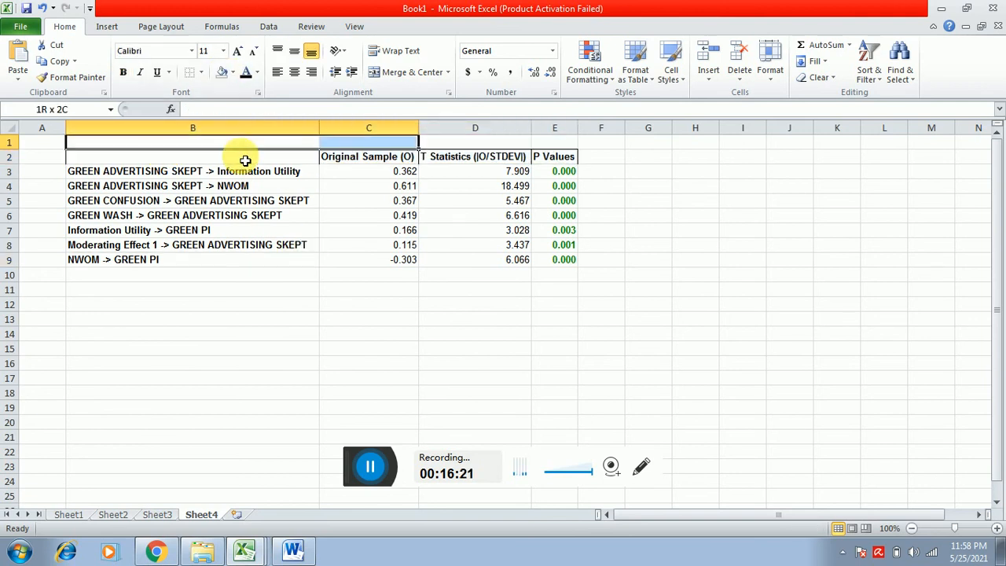
key(shift+Right)
key(shift+Right)
key(shift+Right)
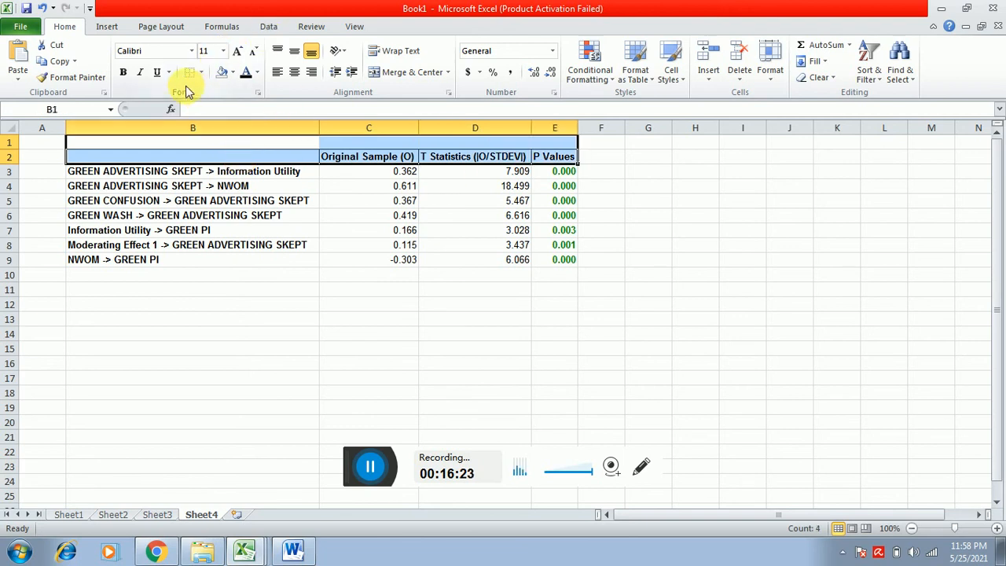
click(190, 73)
Step: Apply a top and thick bottom border to the header row B2:E2
key(Down)
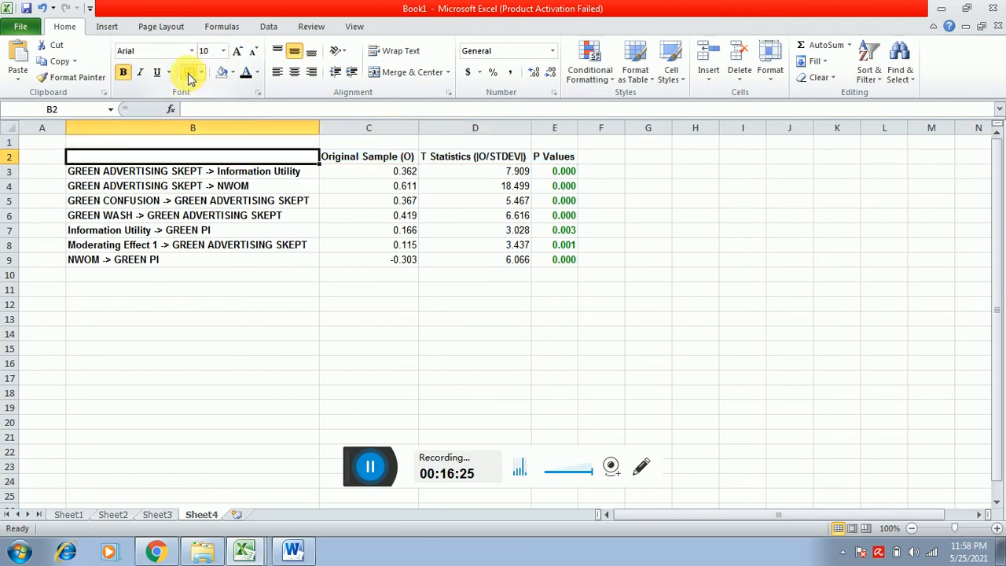
key(shift+Right)
key(shift+Right)
key(shift+Right)
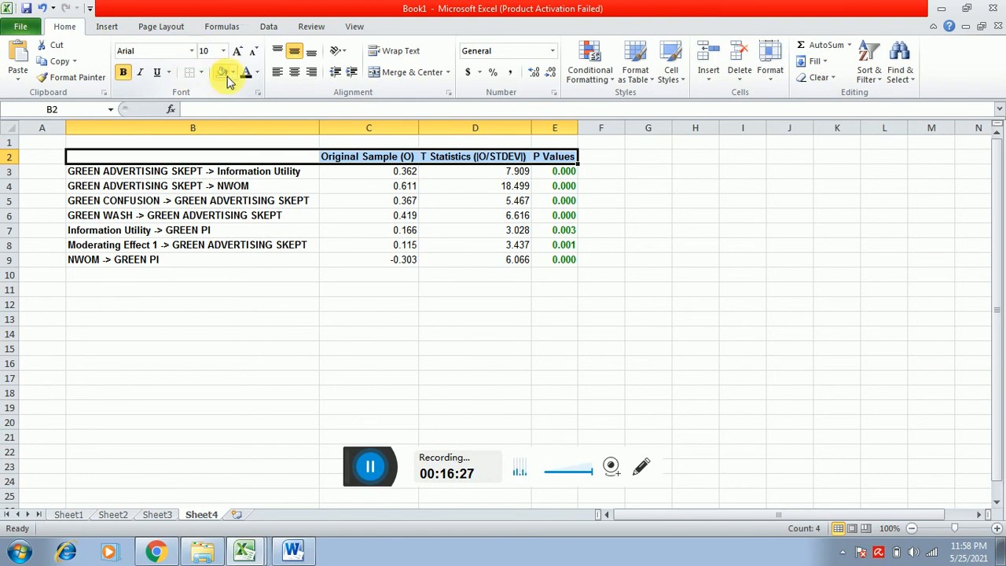
click(203, 76)
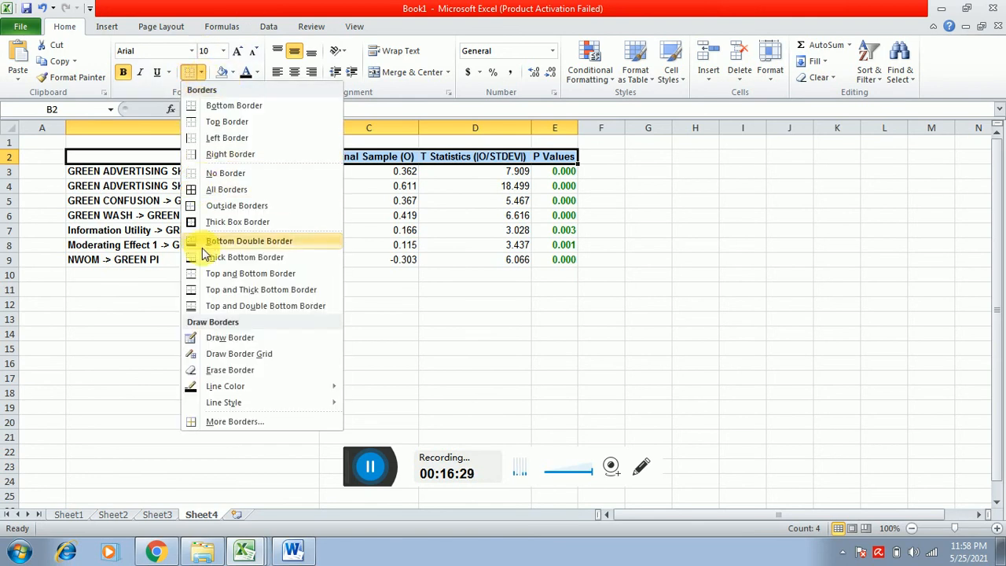
click(211, 291)
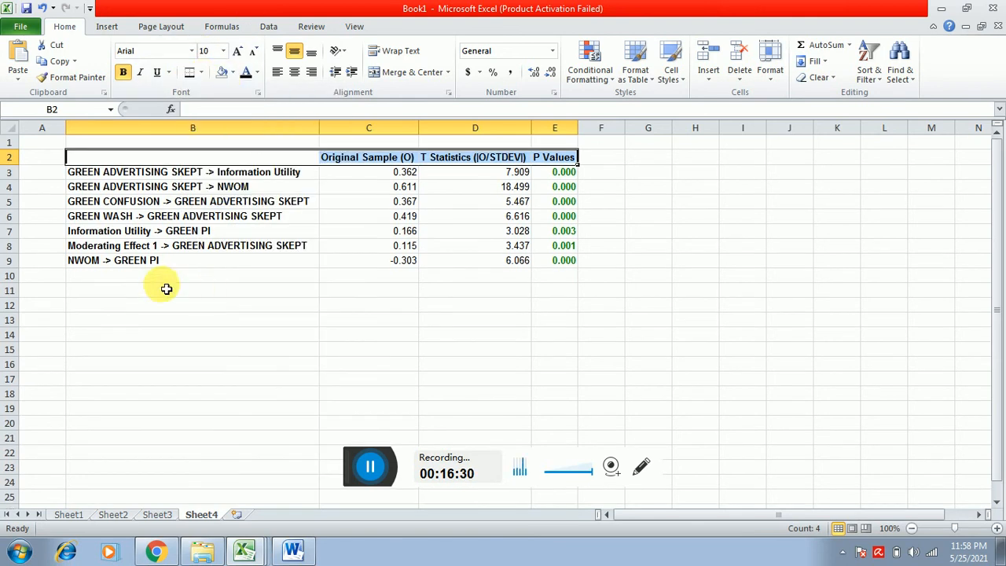
Step: Apply a thick bottom border to the table's last row, B9:E9
click(123, 264)
key(shift+Right)
key(shift+Right)
key(shift+Right)
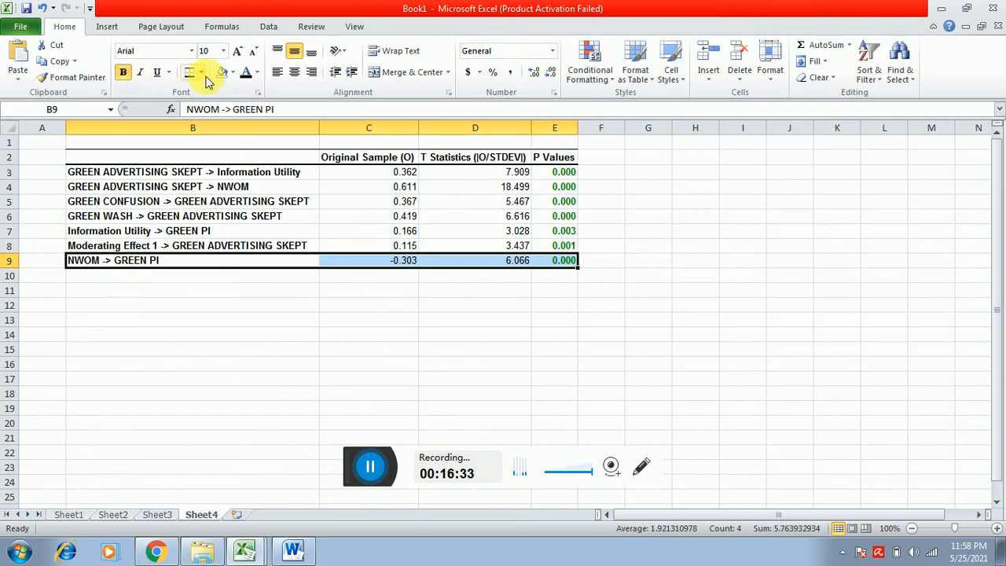
click(202, 72)
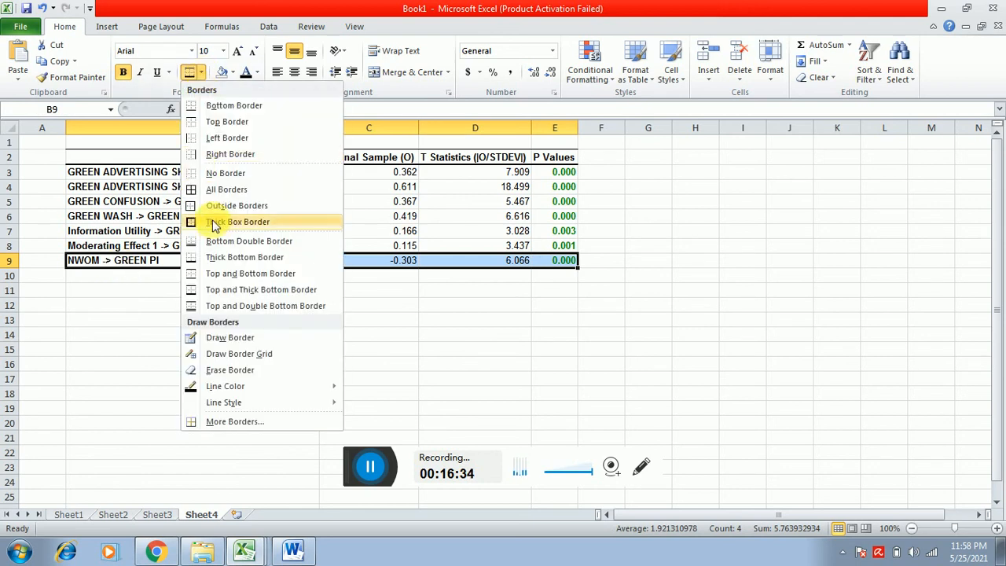
click(214, 263)
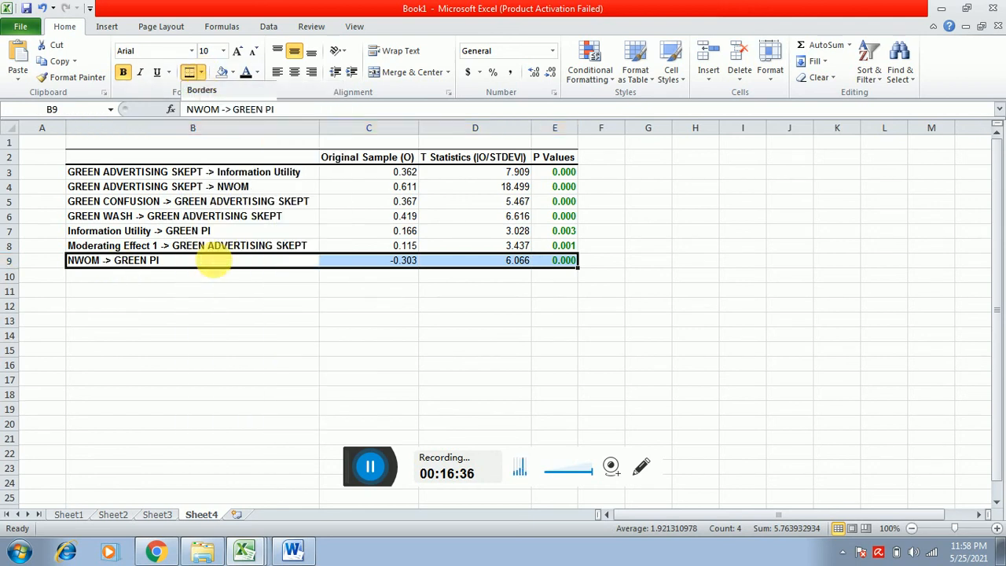
click(224, 299)
click(177, 158)
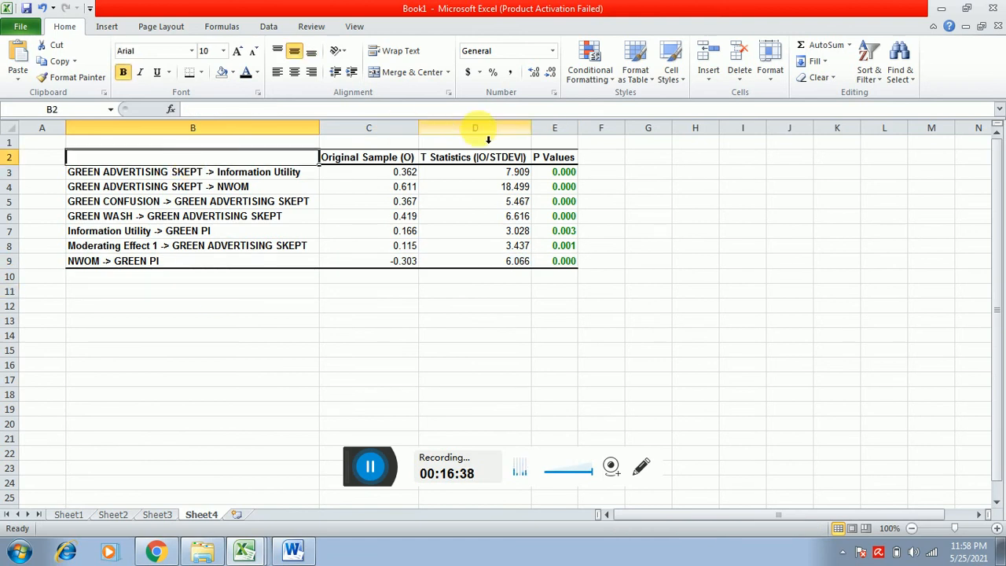
Step: Set the font colour of the P values in E3:E9 to black
click(544, 175)
key(shift+Down)
key(shift+Down)
key(shift+Down)
key(shift+Down)
key(shift+Down)
key(shift+Down)
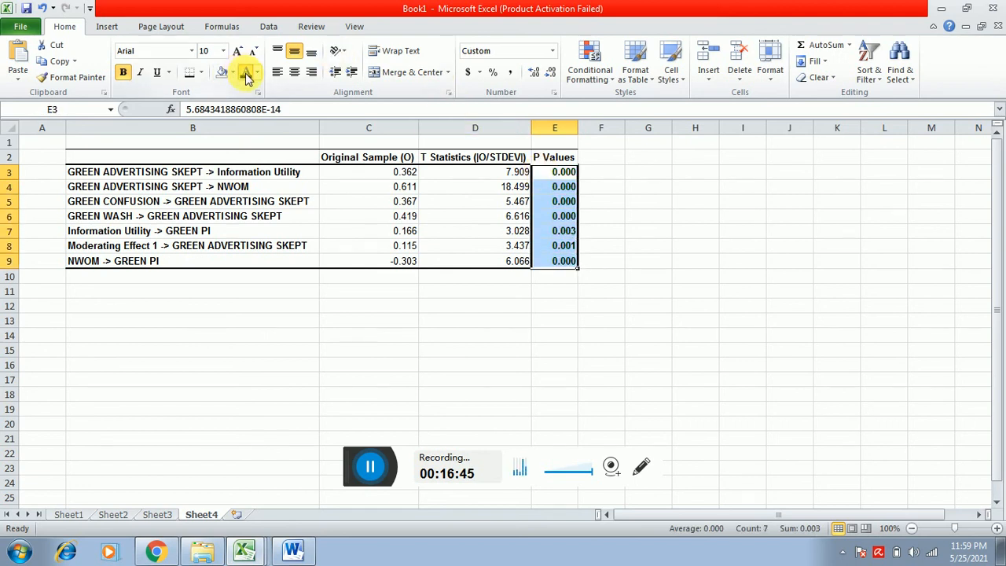
click(560, 310)
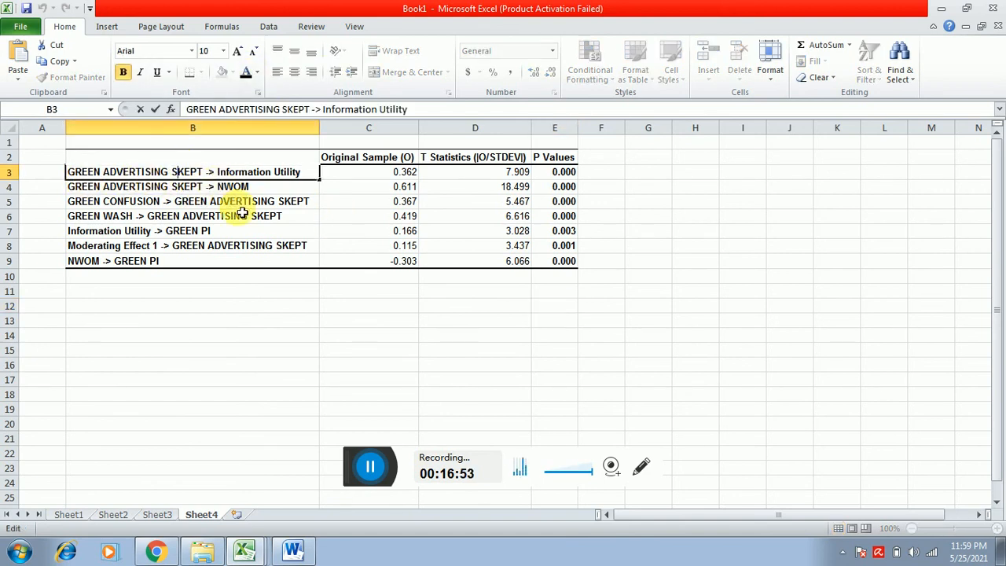
Step: Change "GREEN ADVERTISING" to "Green Advertising" in the first path label in B3
click(100, 187)
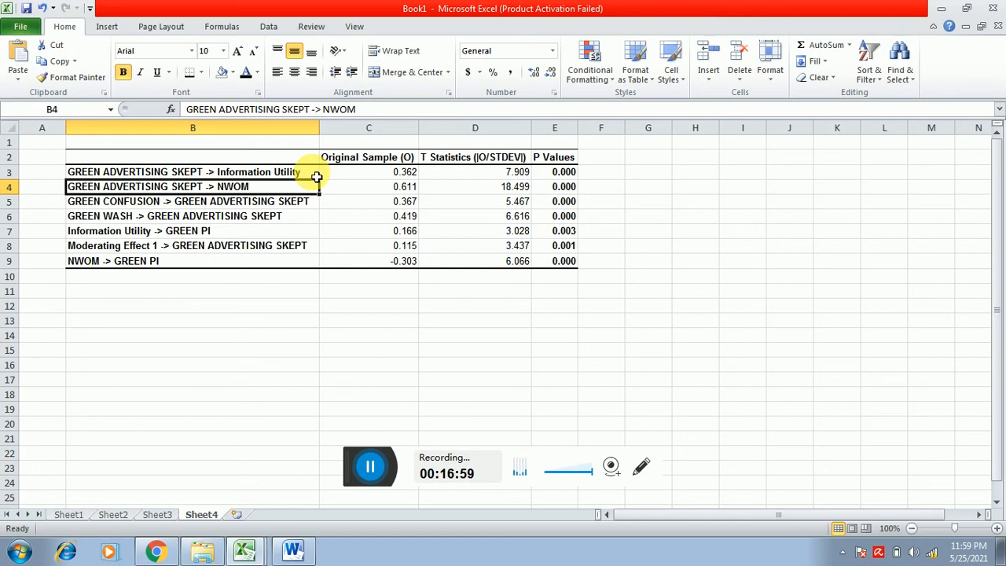
double_click(97, 171)
key(BackSpace)
key(BackSpace)
key(BackSpace)
key(BackSpace)
key(BackSpace)
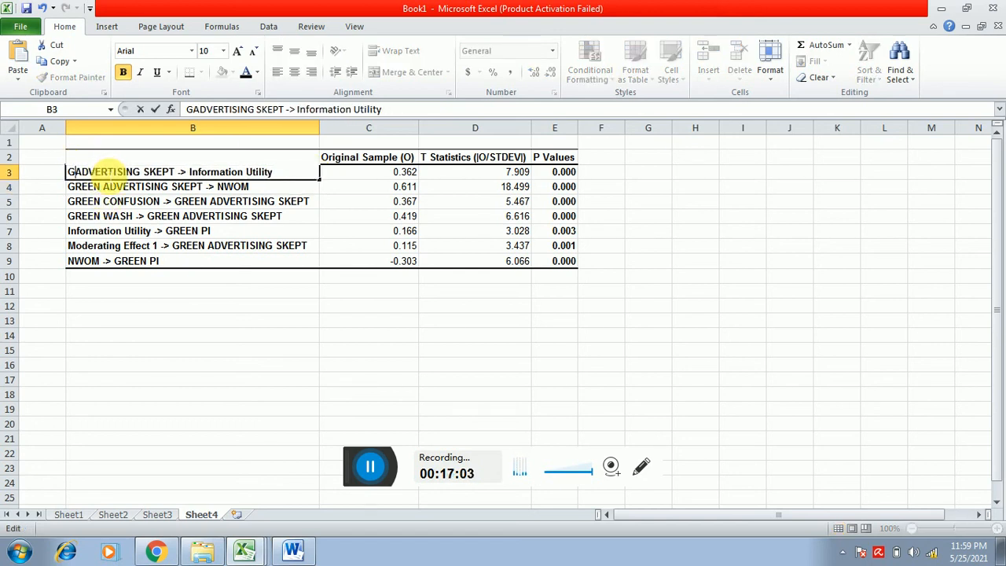
text(REE)
key(BackSpace)
key(BackSpace)
key(BackSpace)
text(reen)
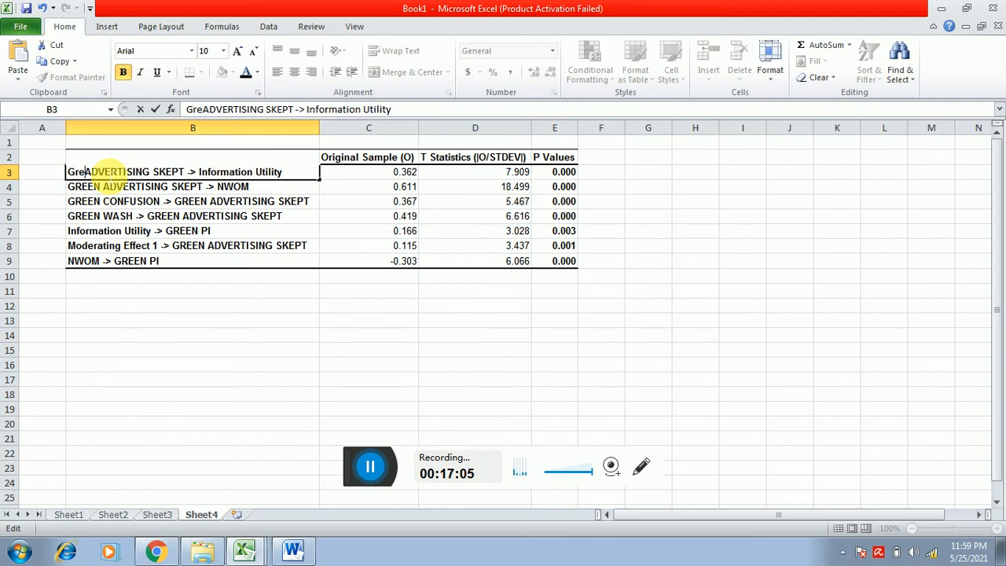
key(shift+Right)
key(shift+Right)
key(shift+Right)
key(shift+Right)
key(shift+Right)
key(shift+Right)
key(shift+Right)
key(shift+Right)
key(shift+Right)
key(shift+Right)
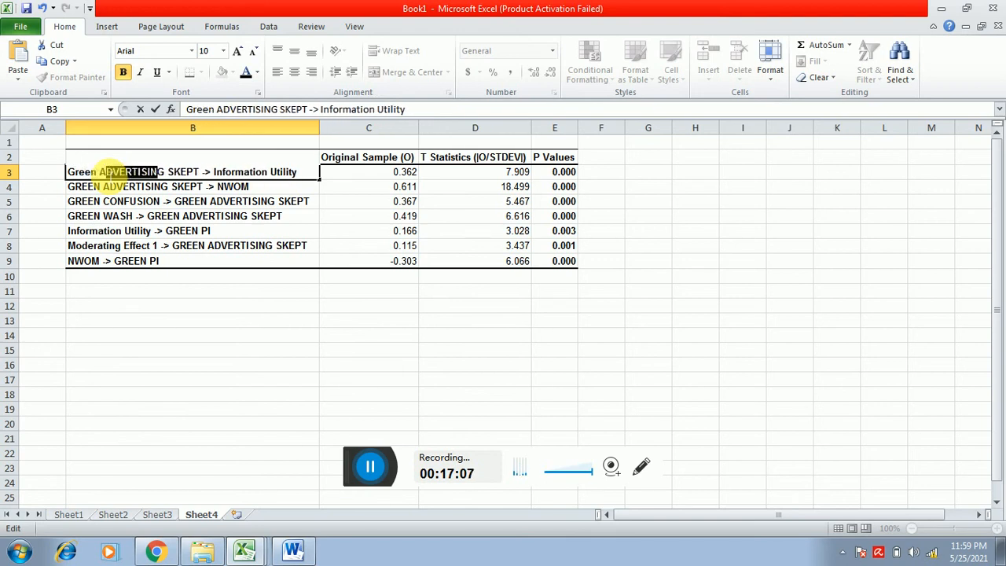
text(Advertising)
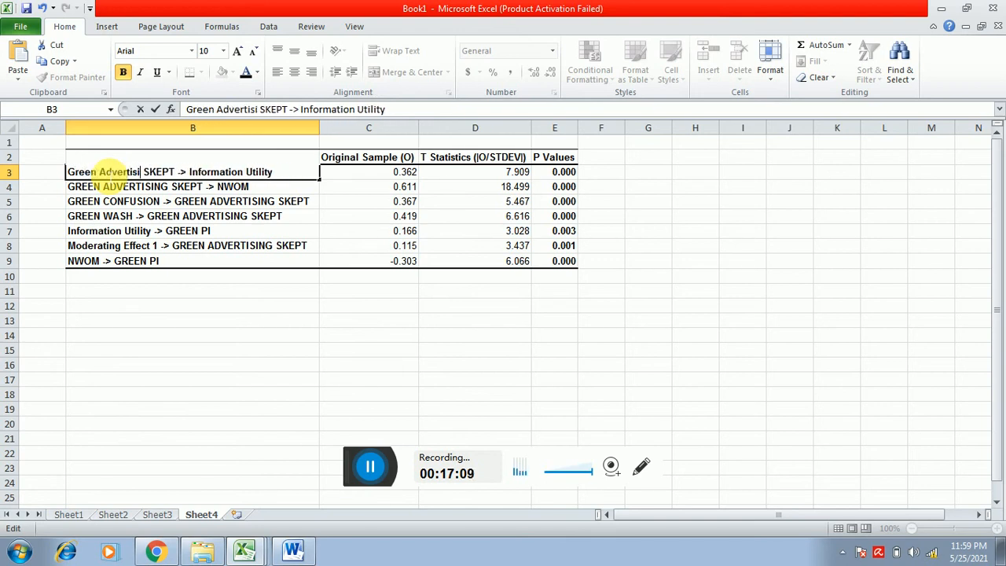
Step: Replace "SKEPT" with "Skepticism" in the path label in B3
key(Left)
key(shift+Right)
key(shift+Right)
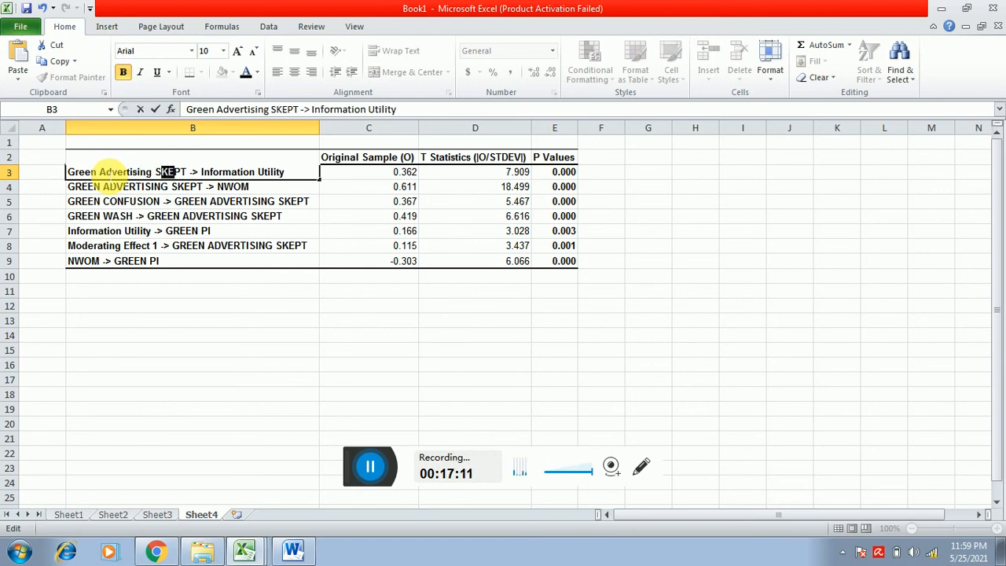
text(kepticis)
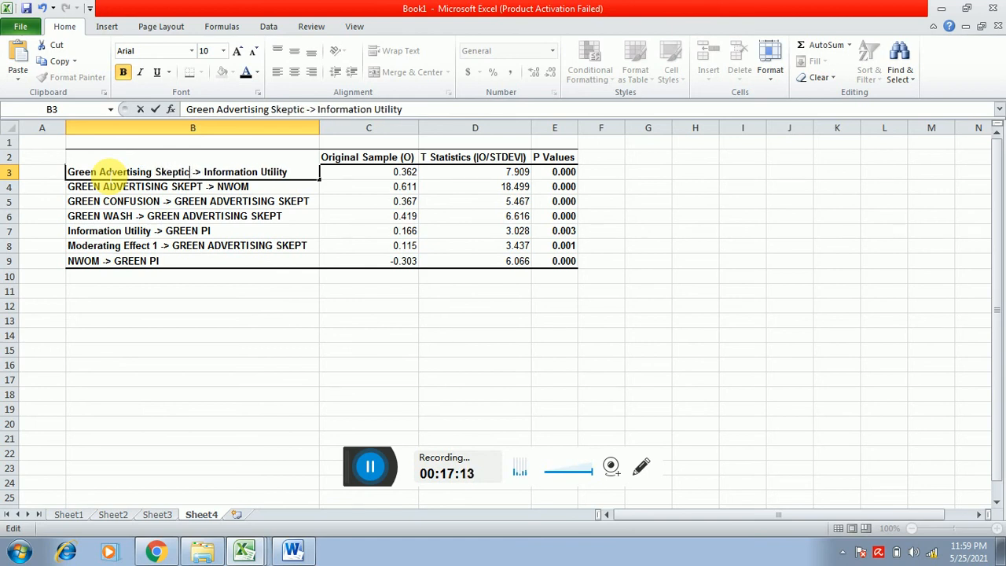
text(m)
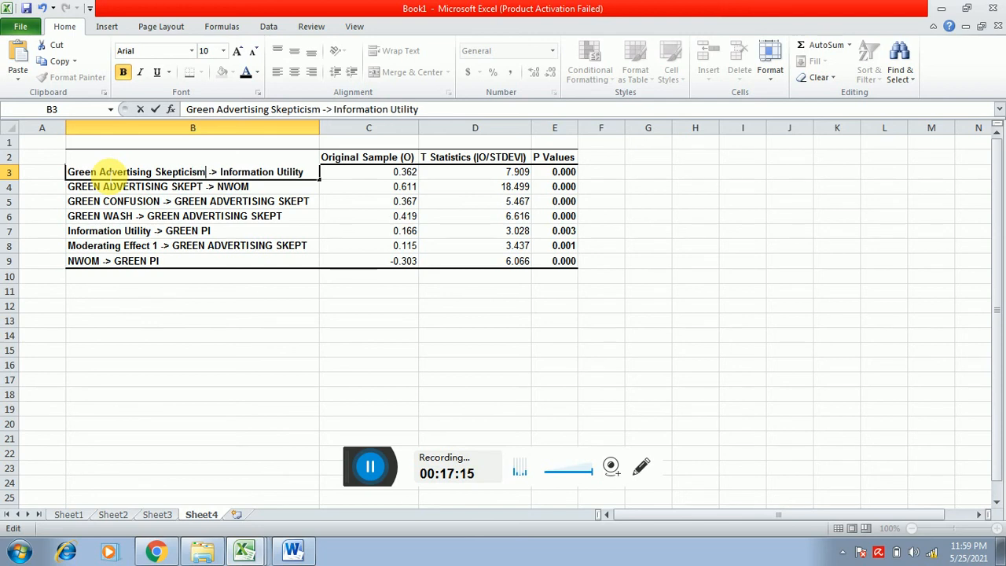
key(Return)
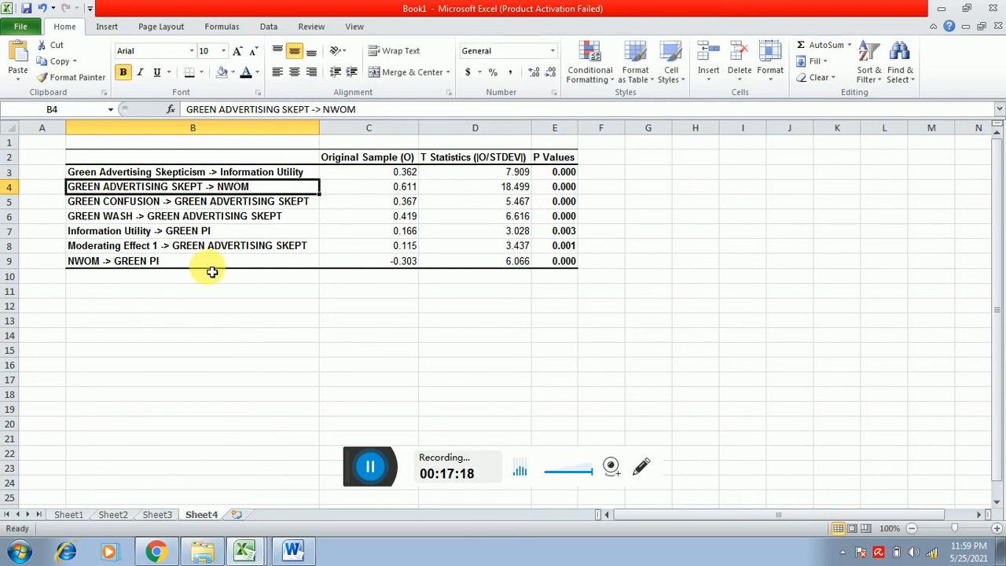
Step: Merge and centre cells B1:E1 above the table
click(131, 151)
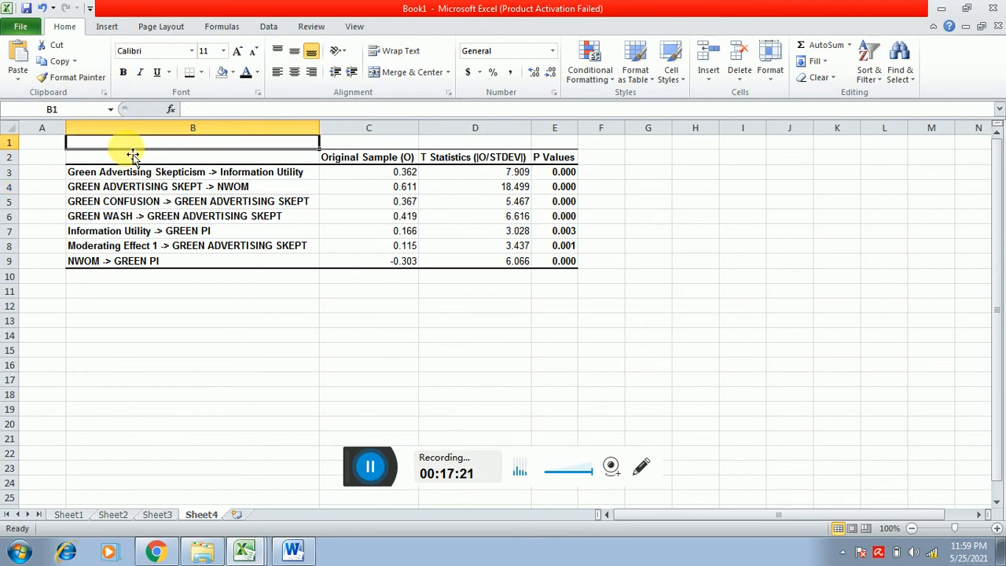
key(shift+Right)
key(shift+Right)
key(shift+Right)
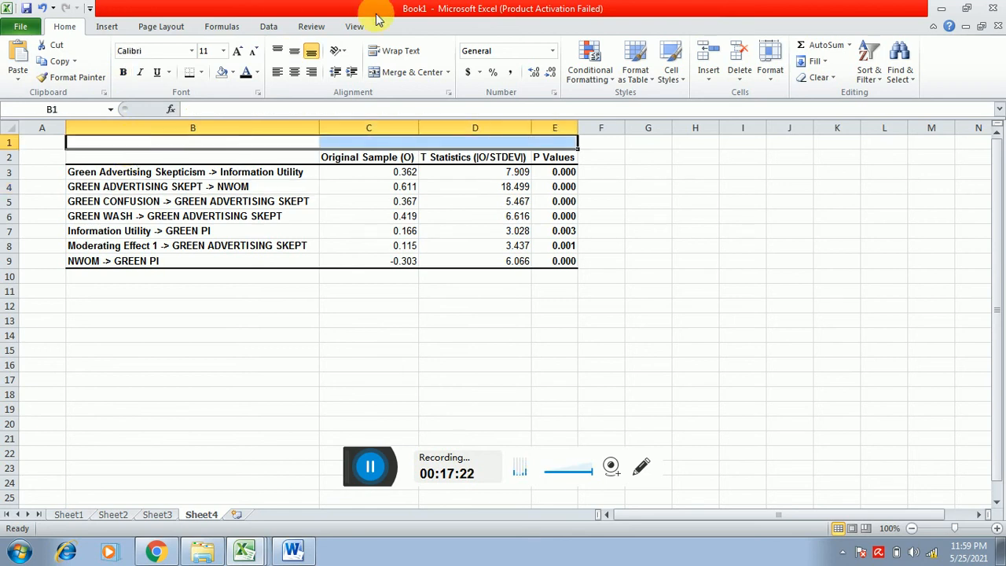
click(397, 72)
Step: Enter the title "Table 5- Path Analysis" in the merged cell B1 and make it bold
double_click(342, 148)
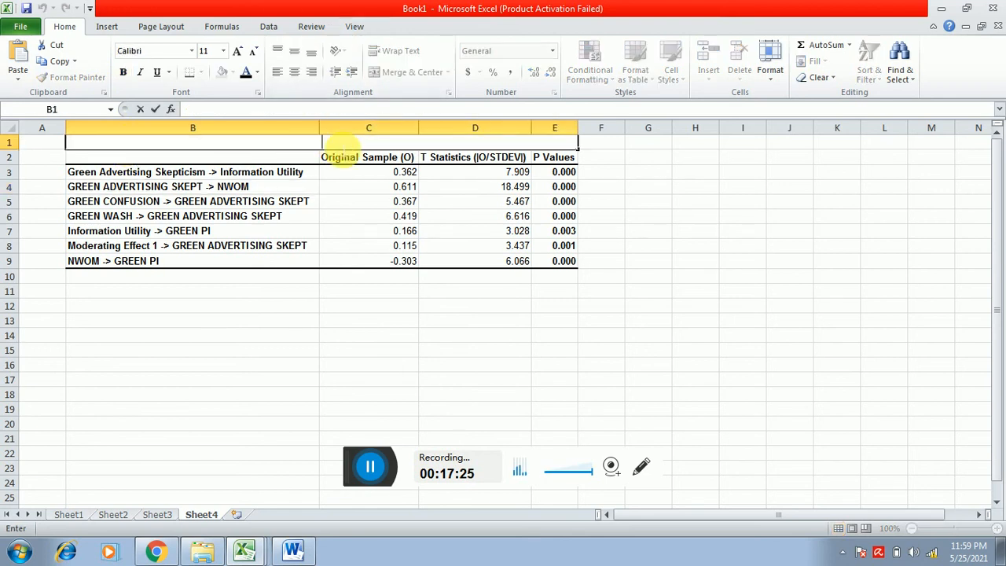
text(Table 5)
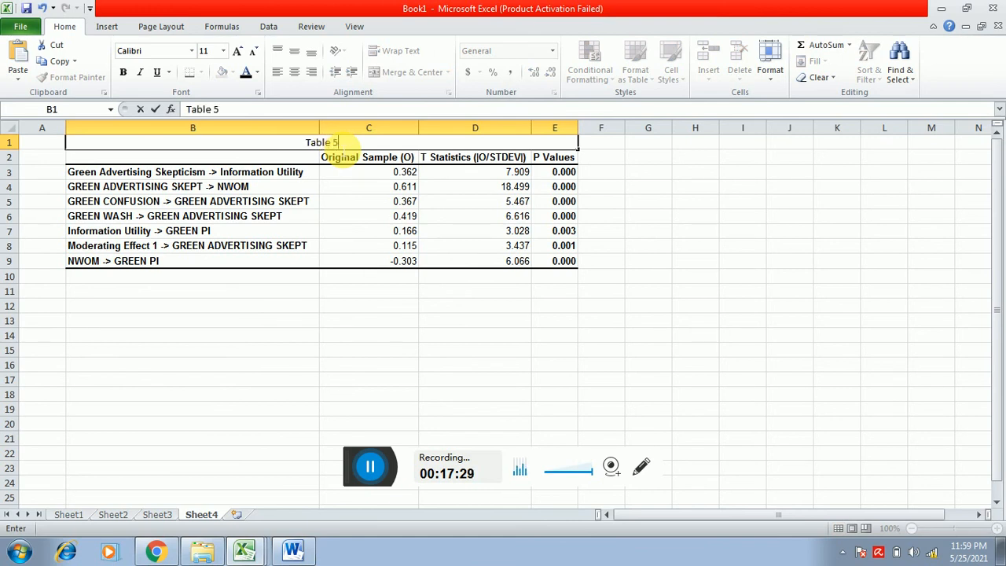
text(- Pa)
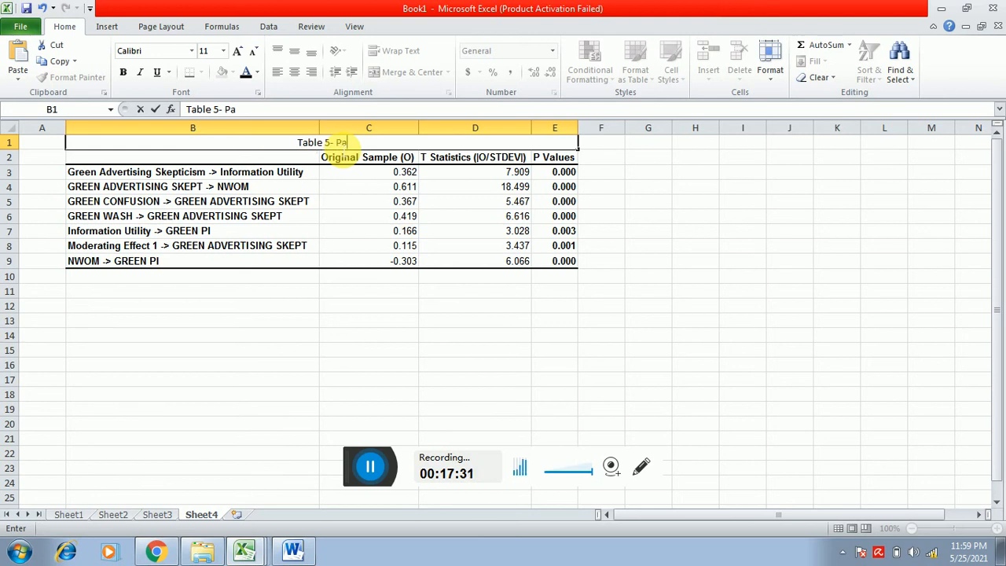
text(th Ana)
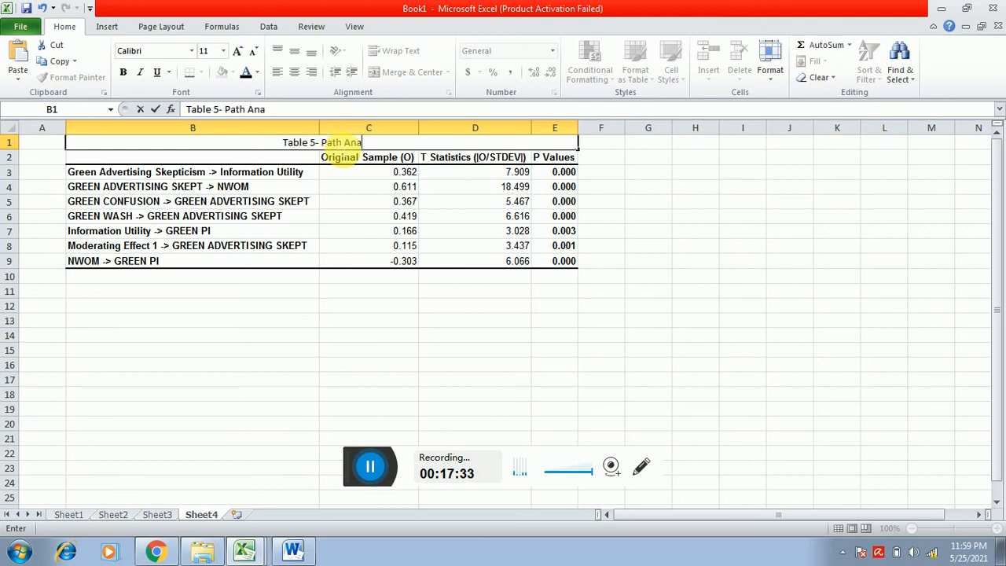
key(BackSpace)
text(al)
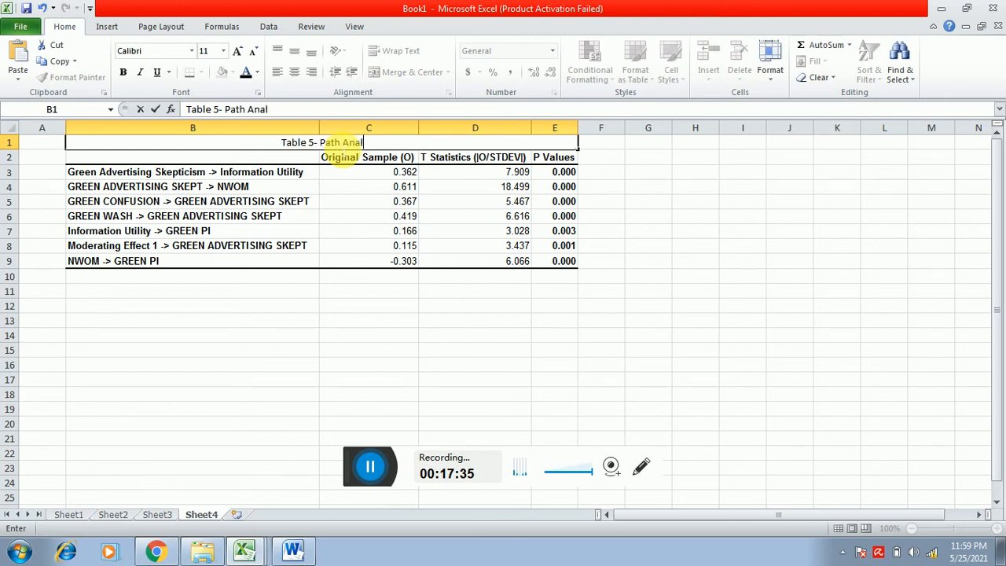
text(ysis)
key(Return)
click(342, 147)
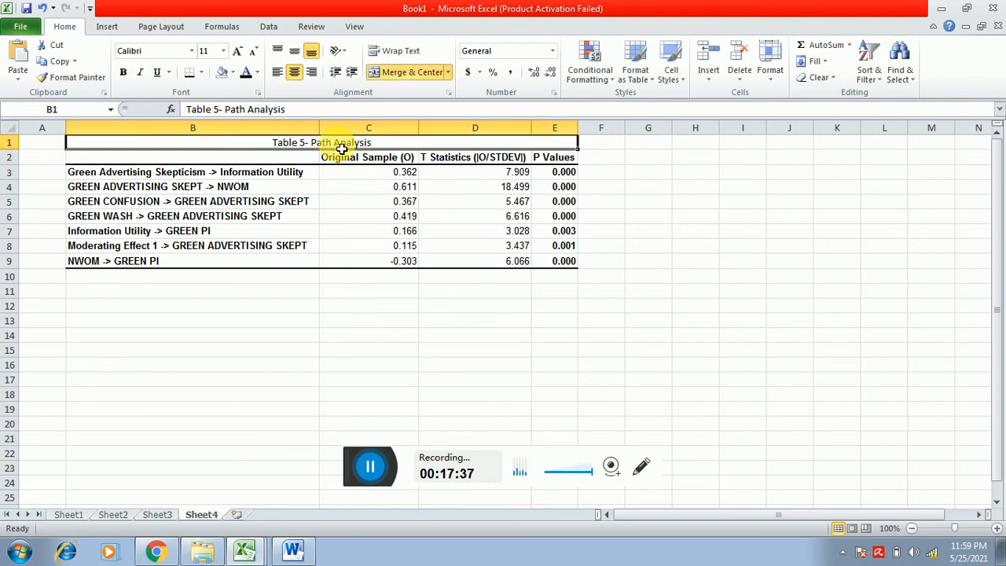
click(425, 306)
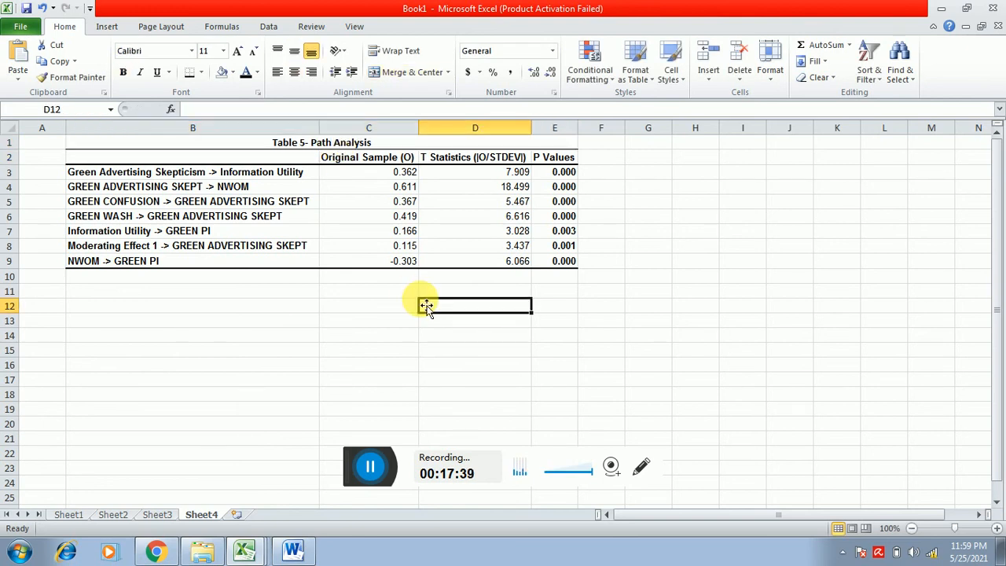